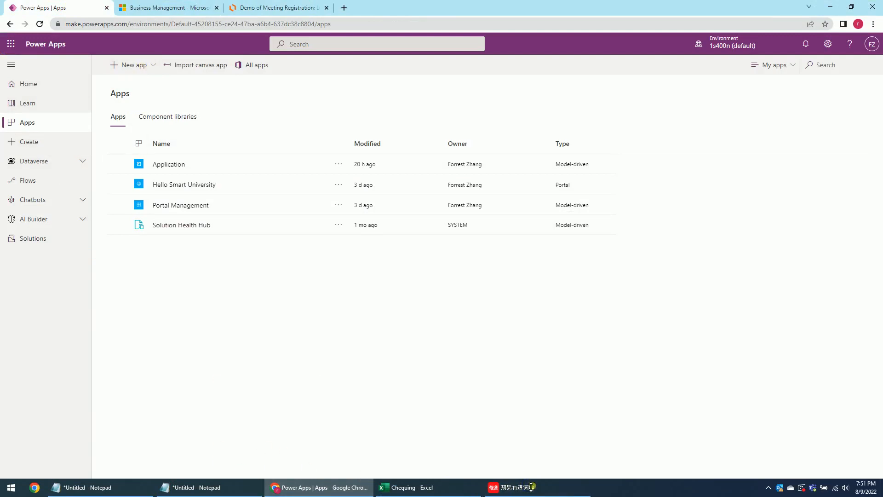
Close the Youdao dictionary window, leaving the Power Apps Apps page in view.
right_click(508, 489)
left_click(514, 468)
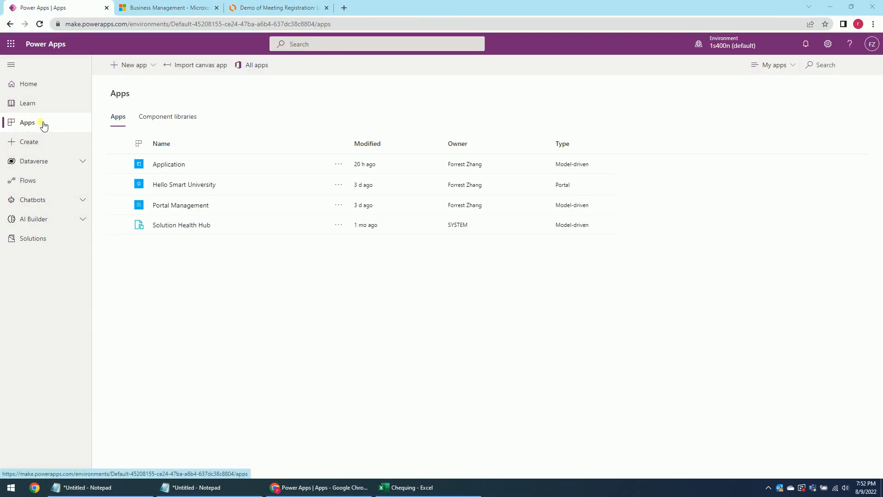
Create the Meeting Registration solution with publisher Hello Smart and version 3.0.0.0.
left_click(39, 246)
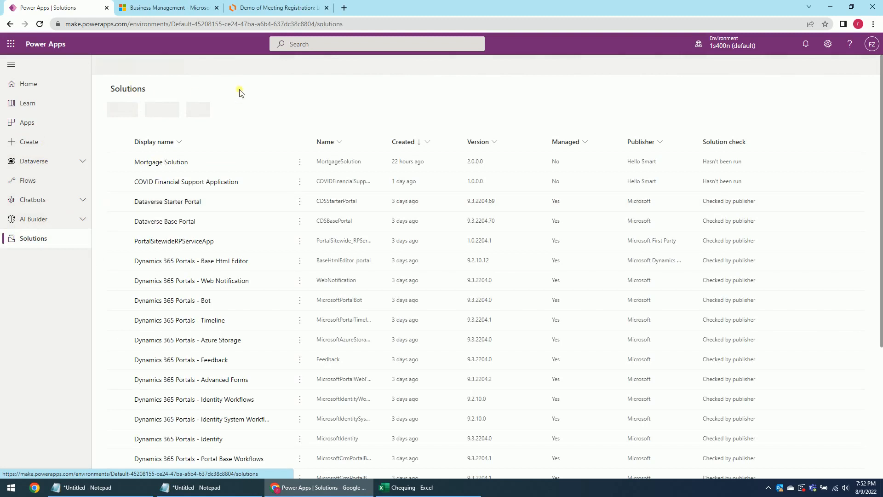
left_click(137, 65)
left_click(746, 85)
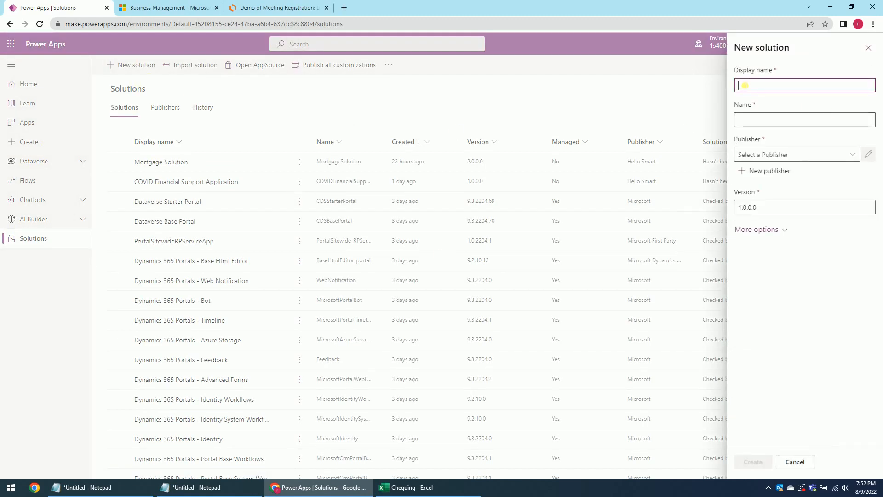
type("Meeting Registration")
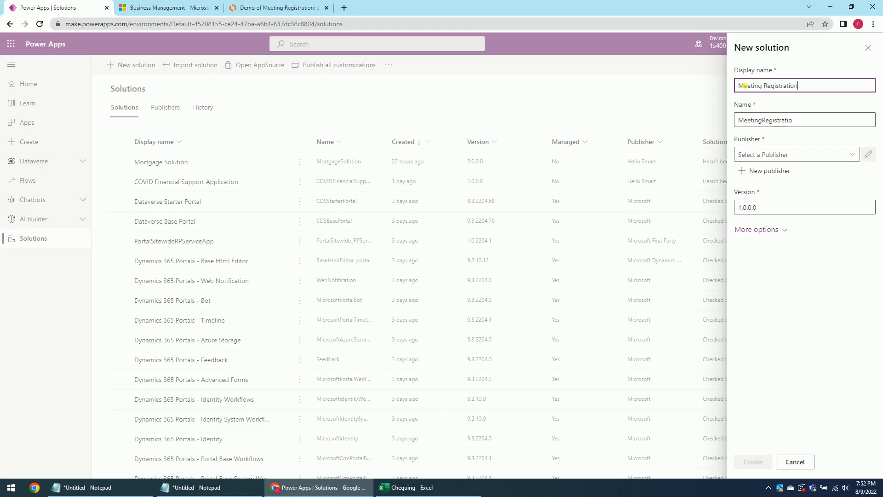
left_click(776, 155)
left_click(853, 154)
left_click(763, 203)
left_click_drag(741, 208, 729, 209)
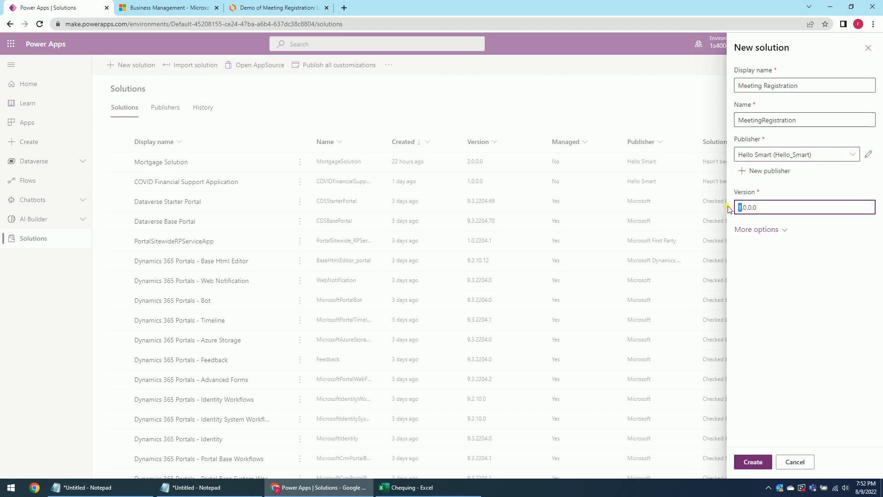
left_click(756, 462)
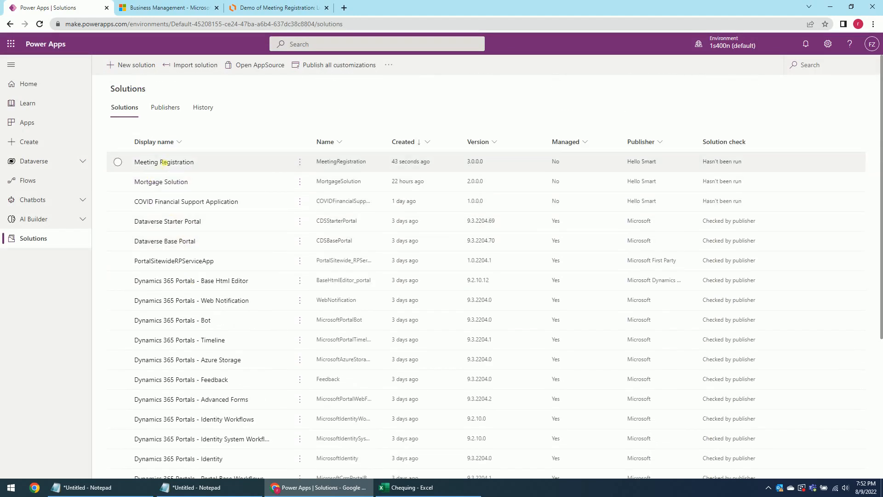
Create and save a new table named Meeting Registration inside the Meeting Registration solution.
left_click(163, 162)
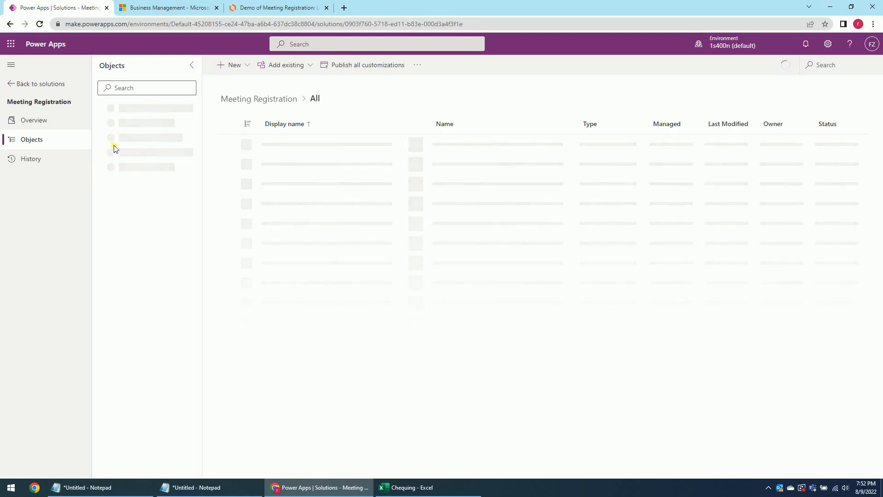
left_click(131, 168)
left_click(246, 68)
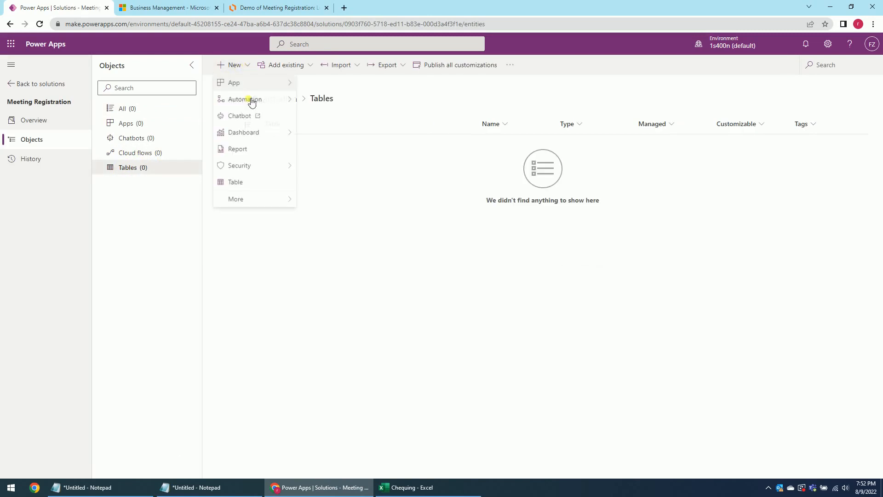
left_click(248, 182)
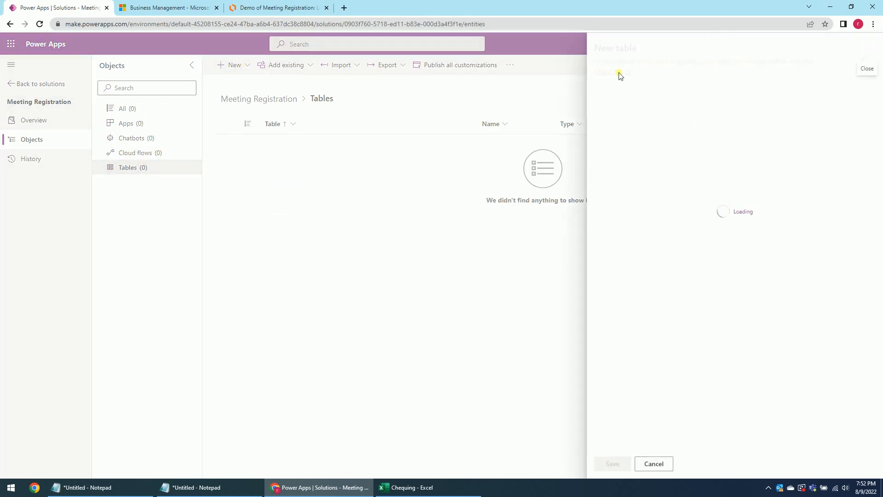
left_click(268, 9)
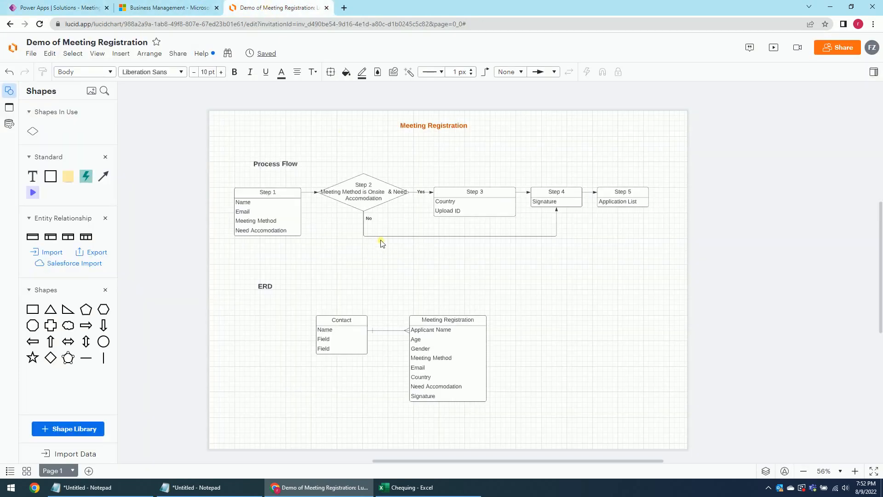
left_click(56, 8)
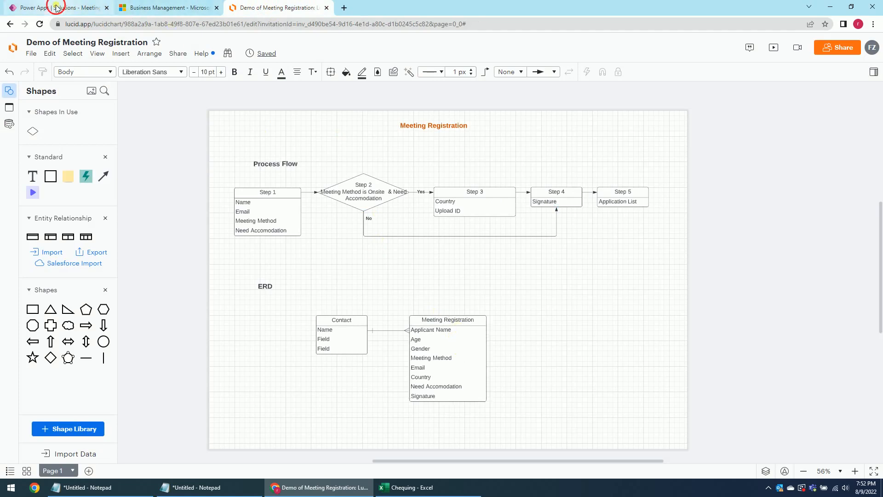
left_click(622, 126)
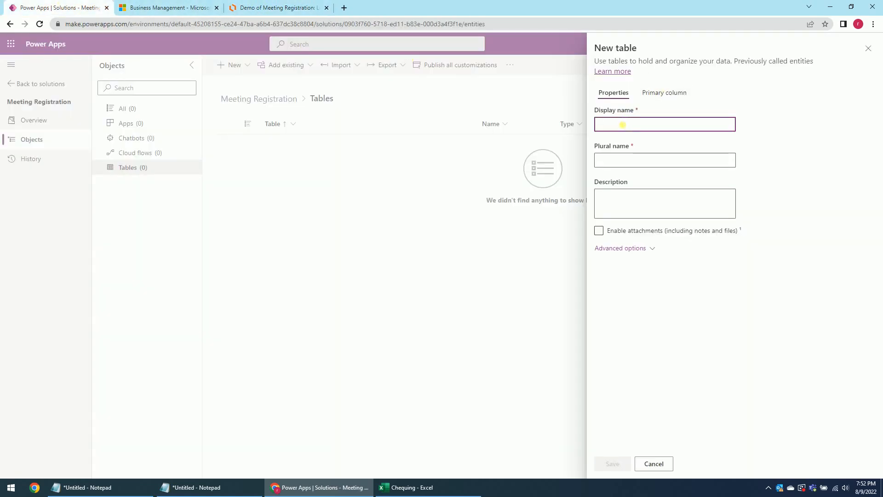
type("Meeting Registration")
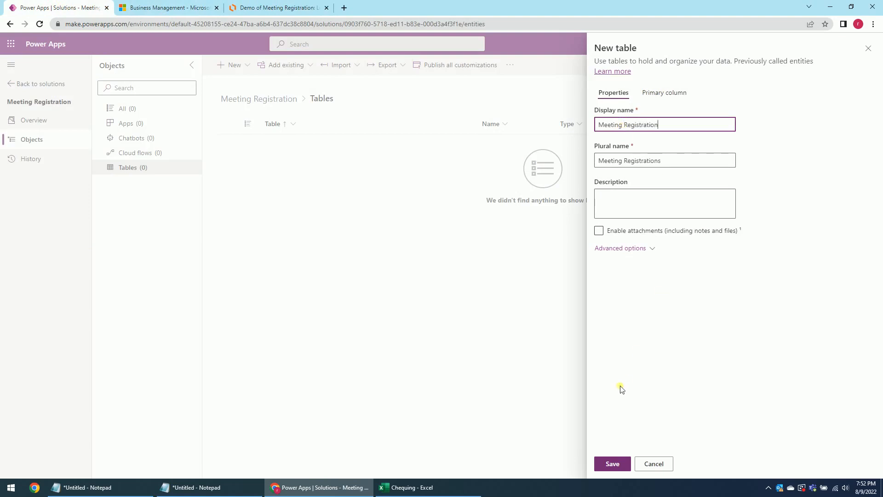
left_click(612, 464)
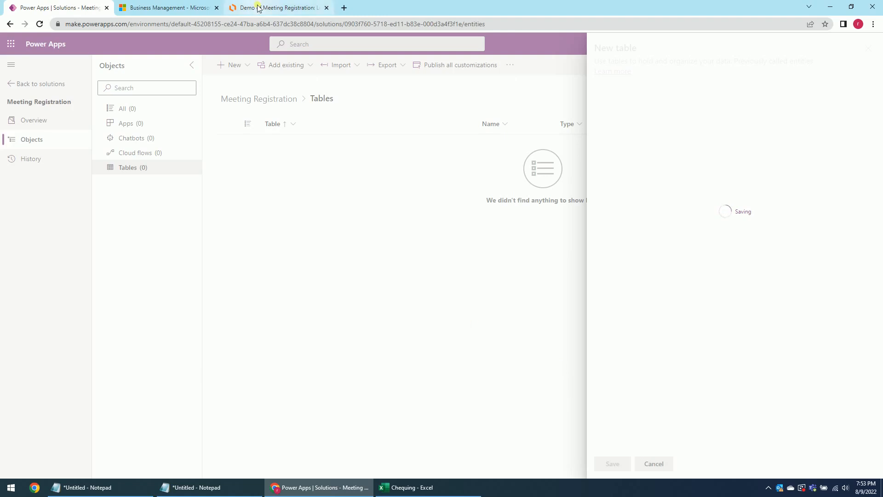
Review the Lucidchart ERD while it saves, then open the Meeting Registration table.
mouse_move(259, 9)
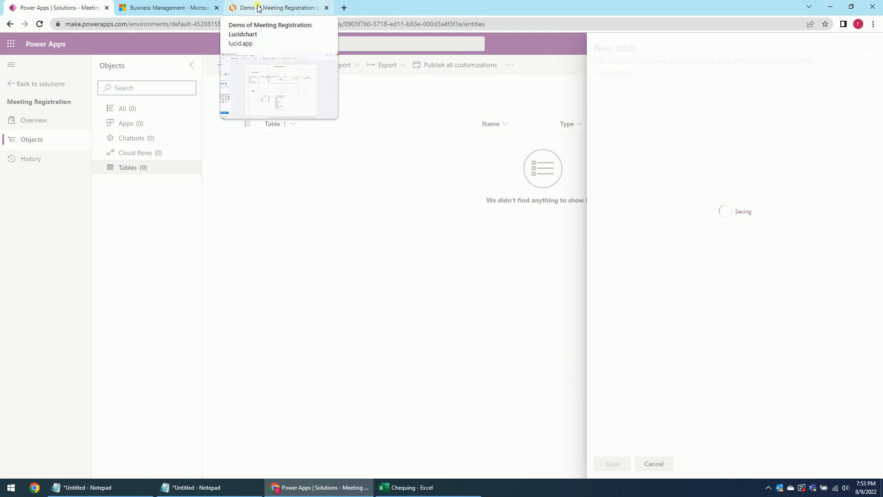
left_click(259, 9)
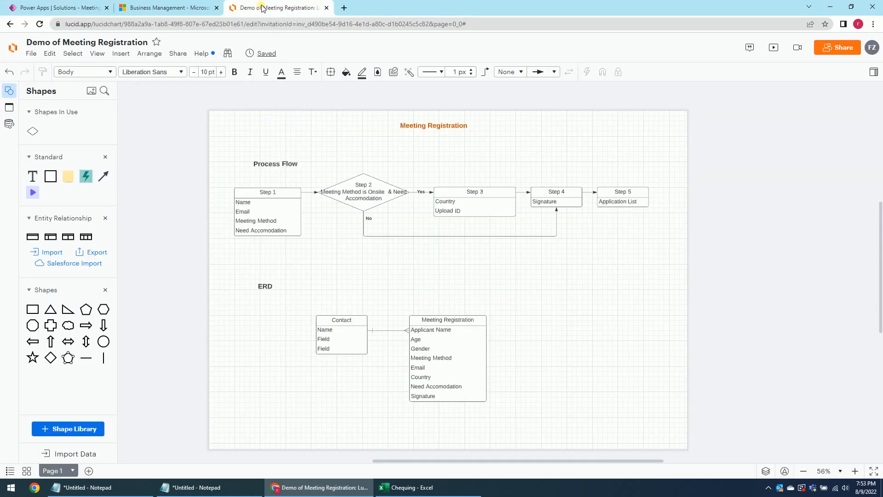
left_click(71, 6)
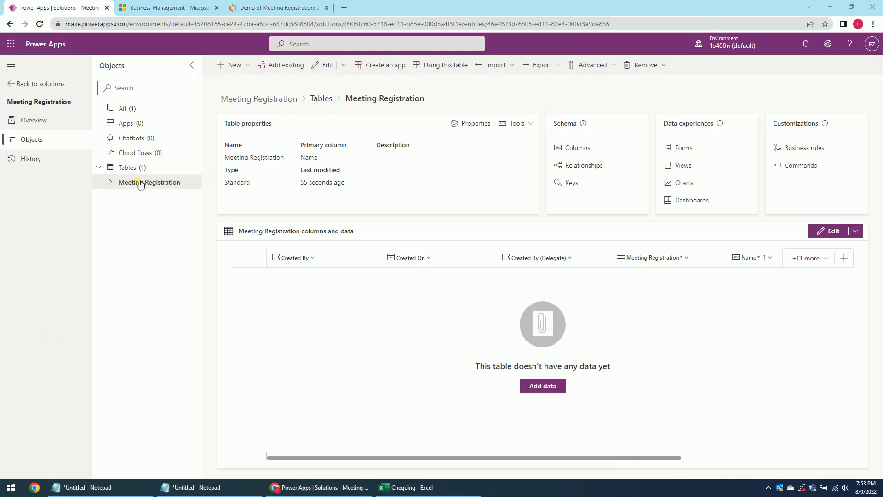
left_click(111, 182)
Check the ERD fields and start a new column named Applicant on the table.
left_click(158, 199)
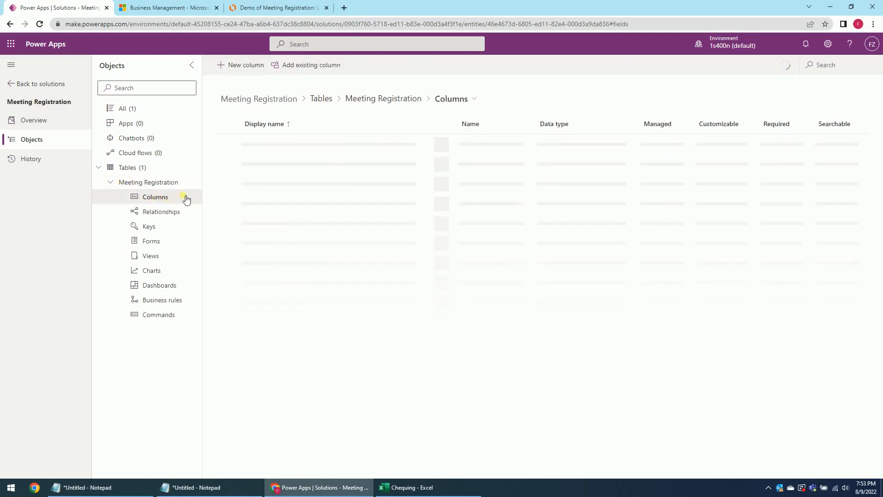
left_click(276, 8)
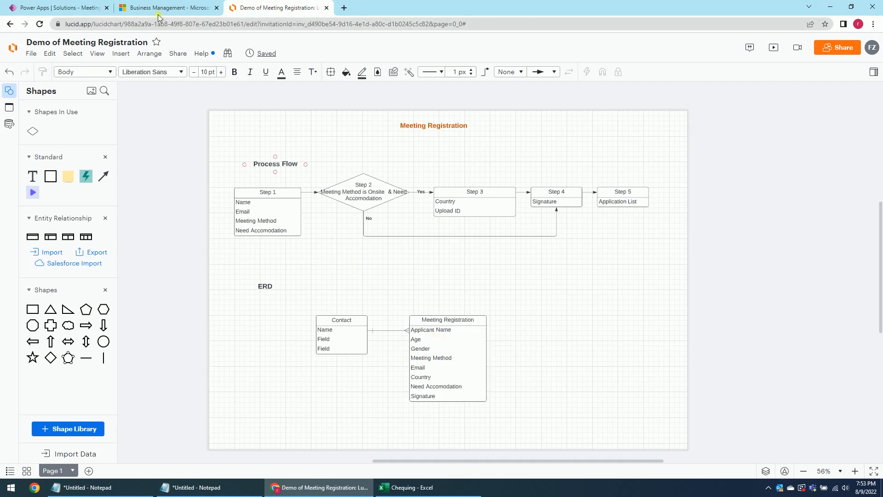
left_click(55, 8)
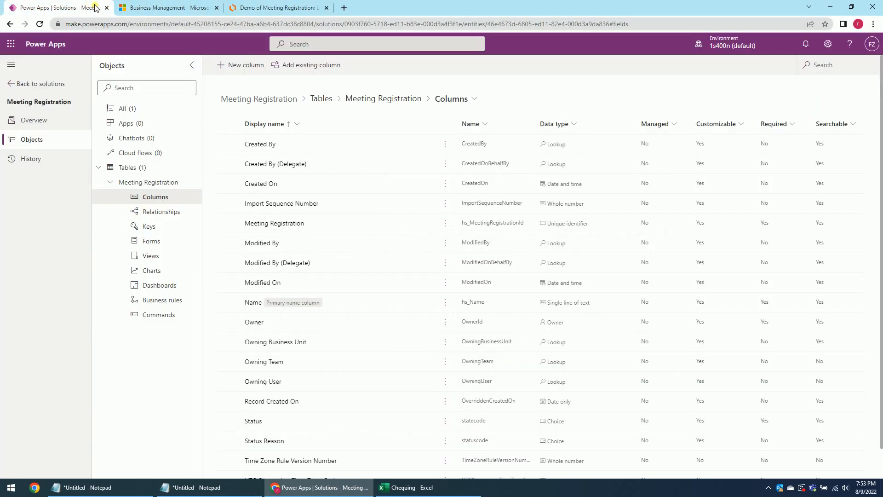
left_click(235, 65)
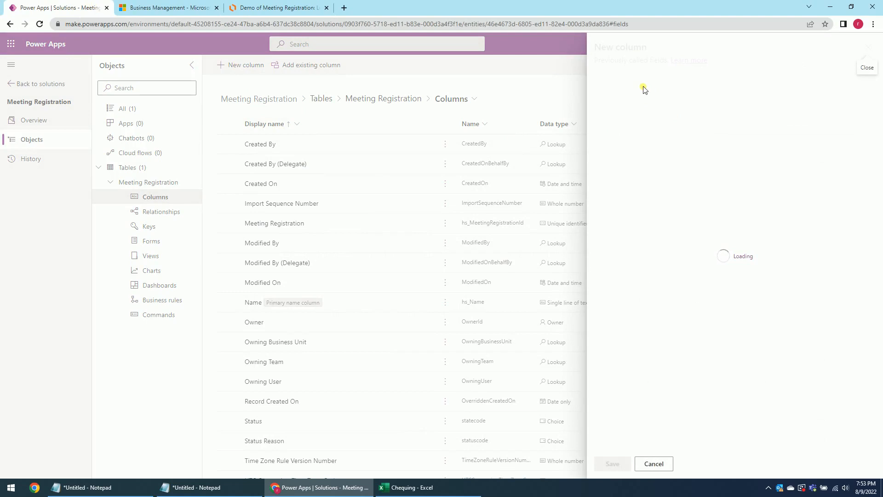
left_click(613, 95)
type("Applicant")
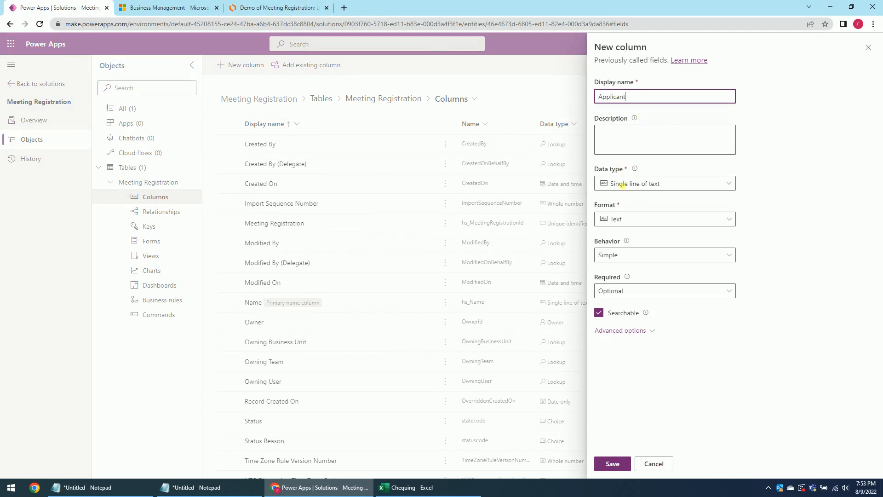
Make Applicant an optional Lookup column related to the Contact table and save it.
left_click(638, 186)
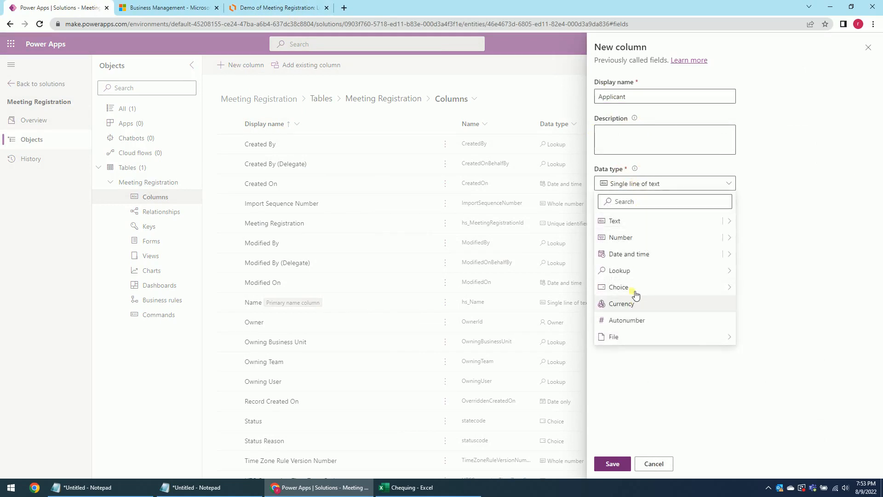
mouse_move(729, 274)
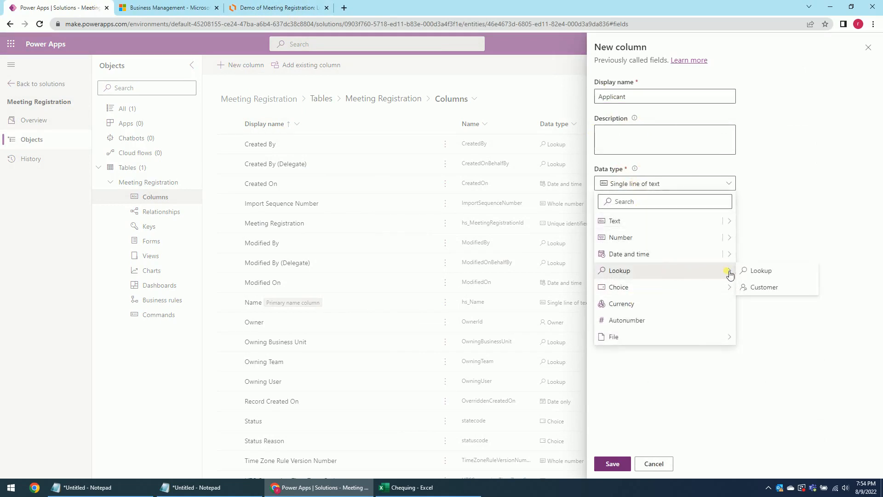
left_click(761, 270)
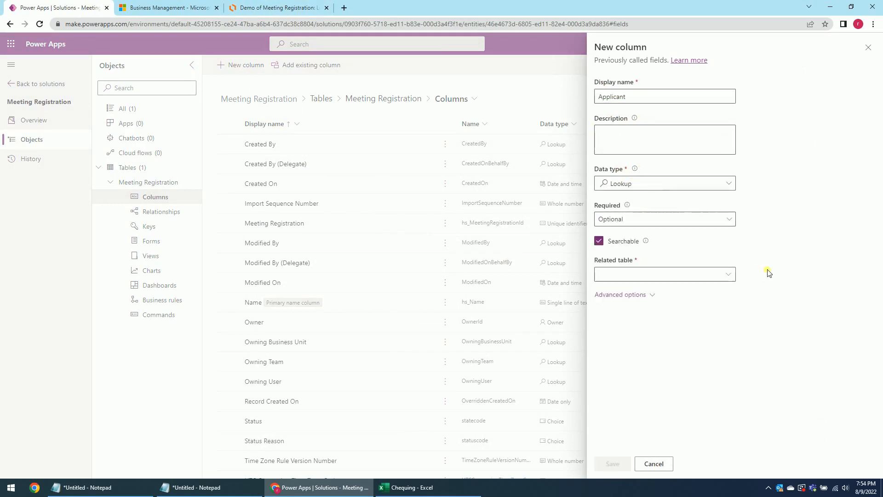
left_click(632, 221)
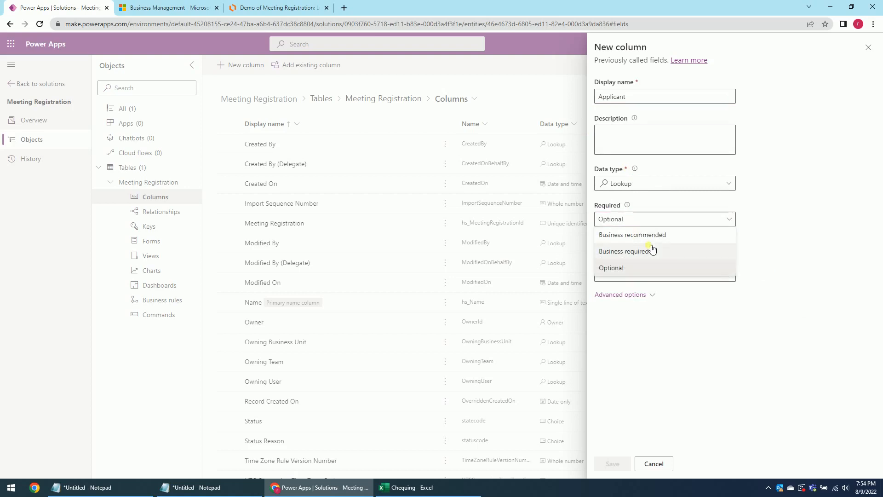
left_click(776, 217)
left_click(661, 276)
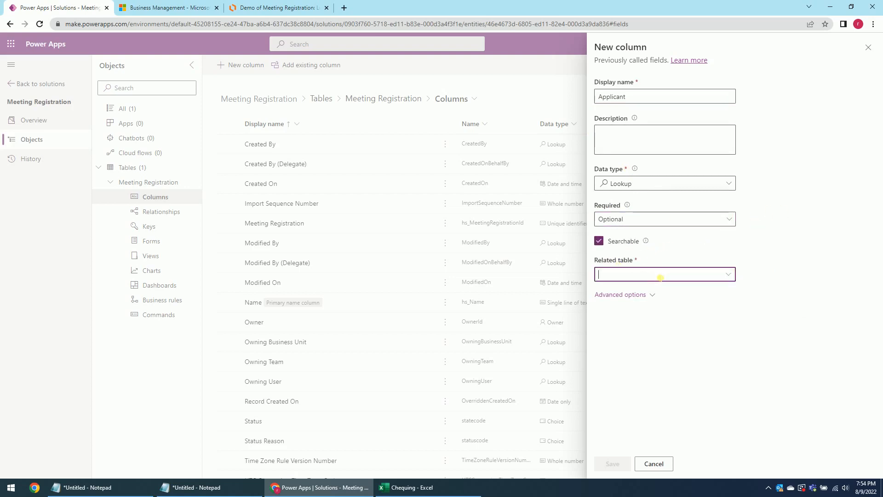
type("conta")
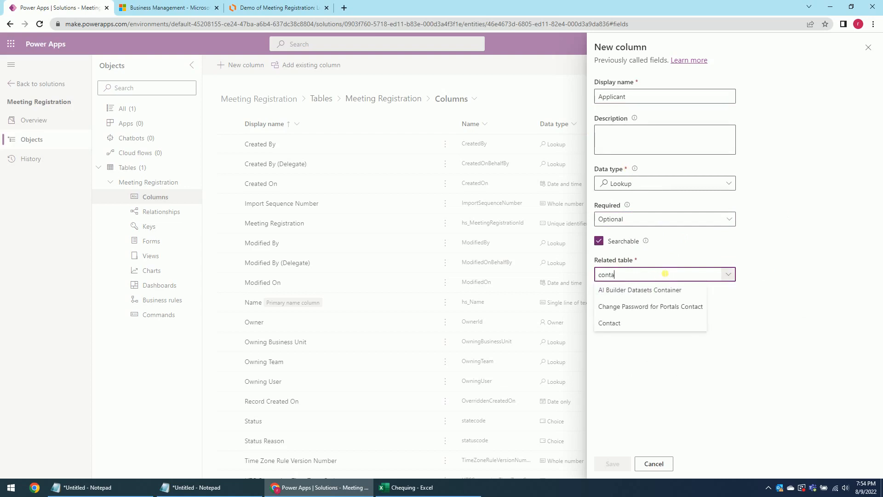
left_click(634, 323)
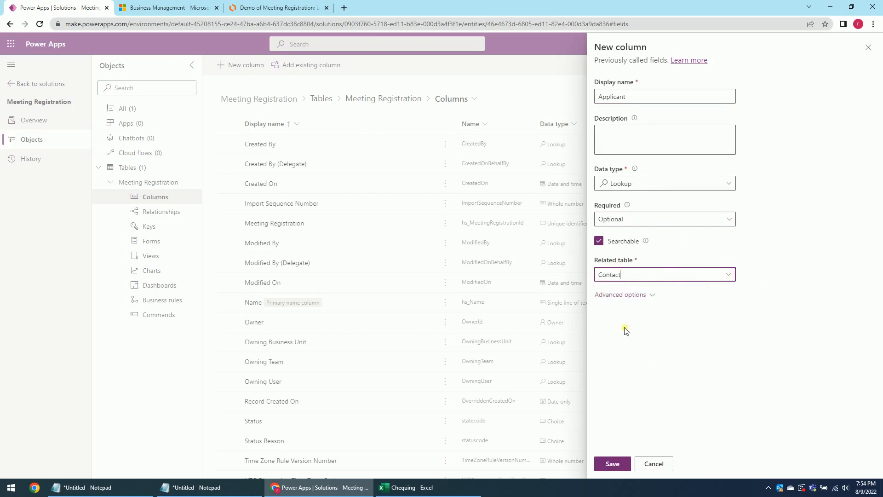
left_click(615, 464)
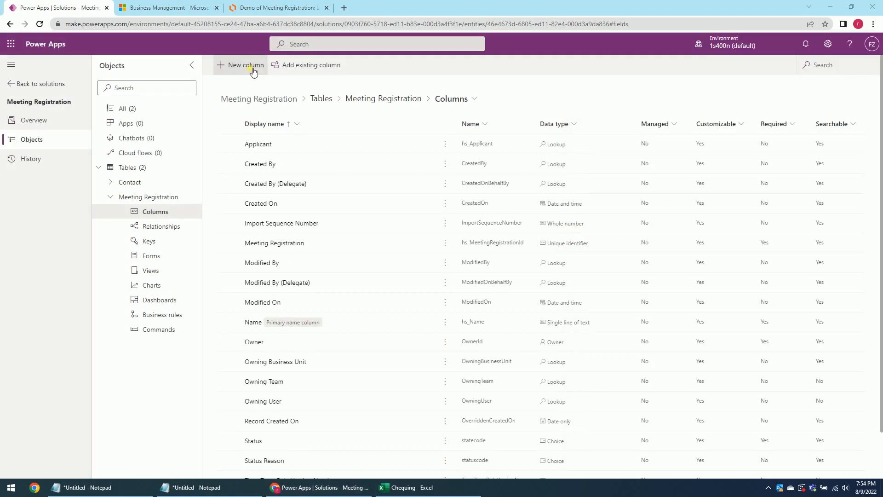
Add an Age column of data type Whole number to the Meeting Registration table.
left_click(239, 65)
left_click(267, 7)
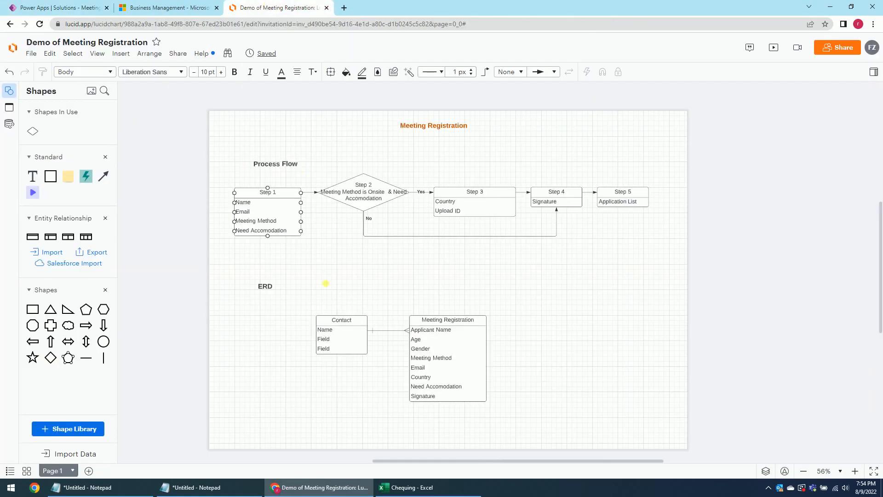
left_click(71, 10)
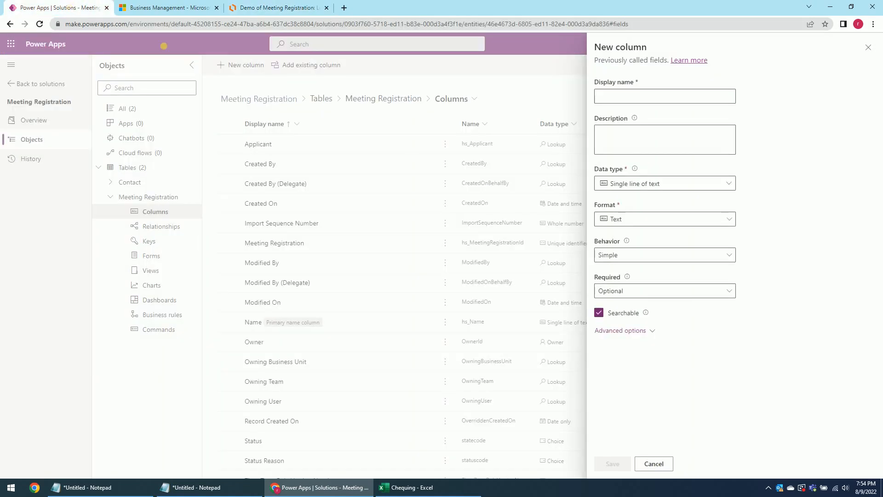
left_click(601, 98)
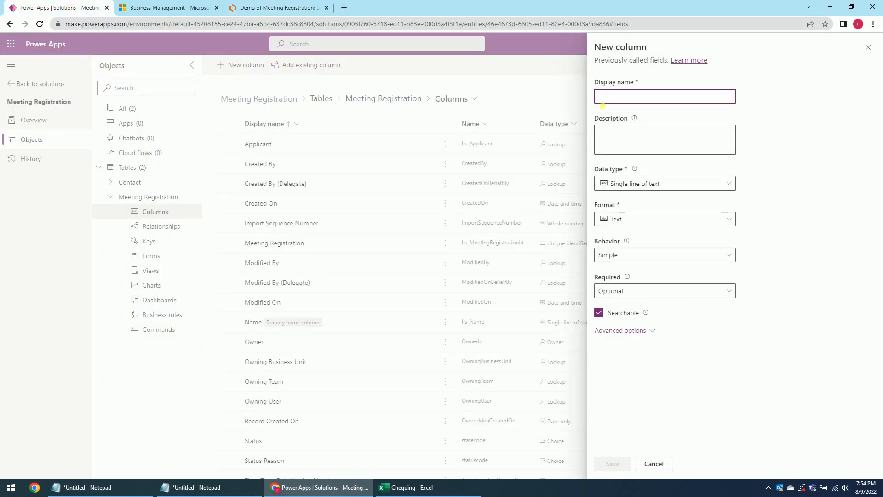
type("Age")
left_click(652, 184)
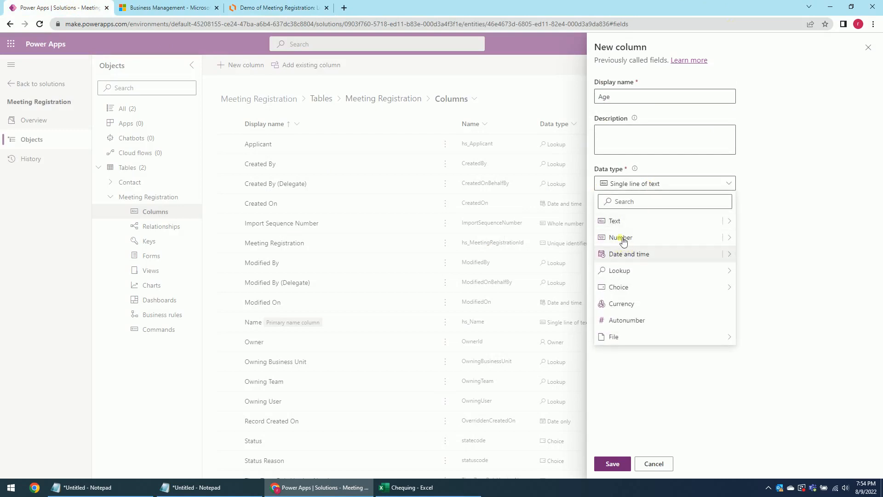
left_click(628, 238)
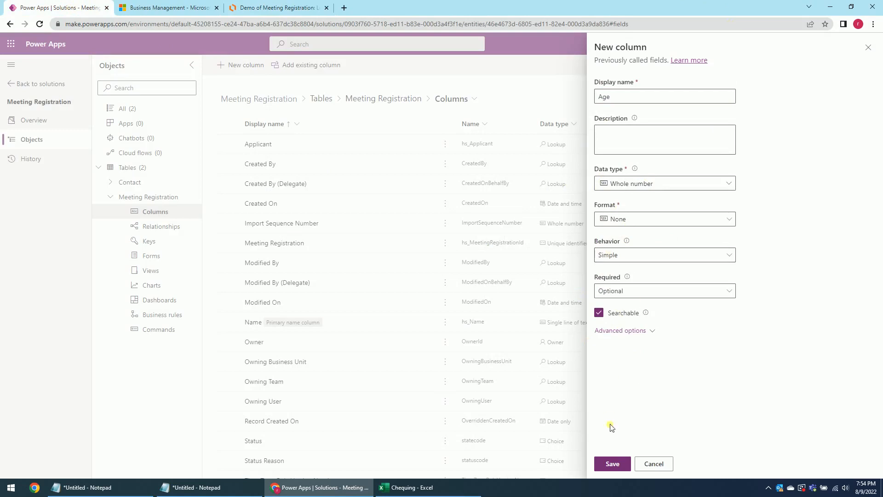
left_click(613, 463)
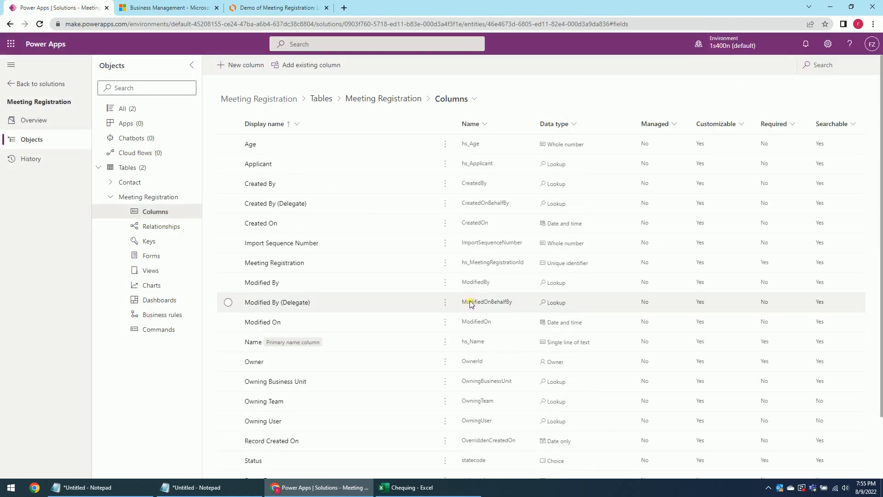
Start a Gender column of type Choice, browse existing global choices, then begin a new choice set.
left_click(249, 65)
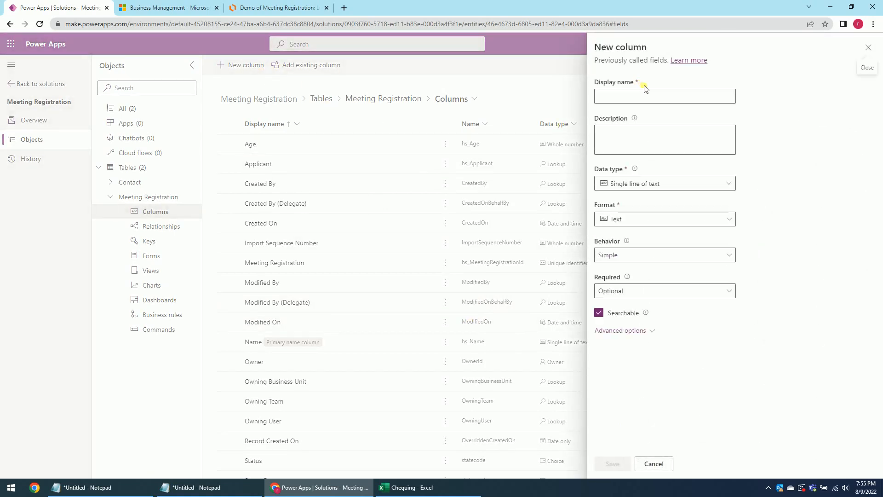
left_click(640, 98)
type("Gender")
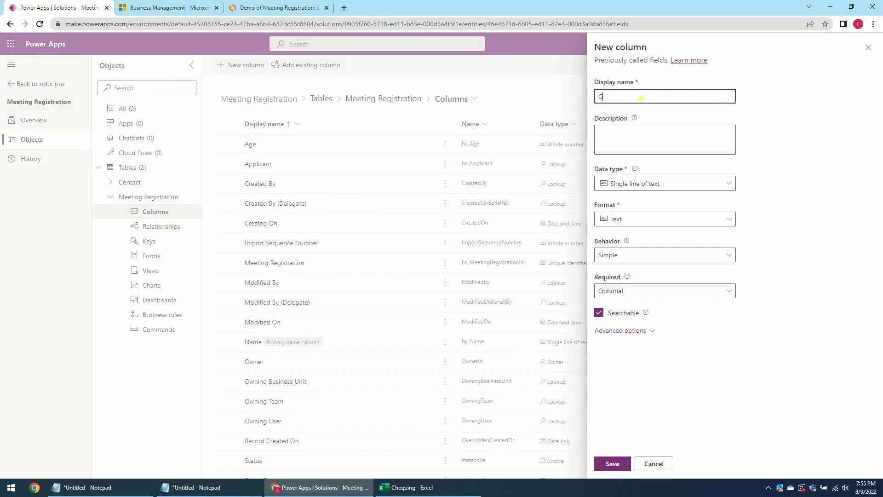
left_click(622, 191)
mouse_move(633, 288)
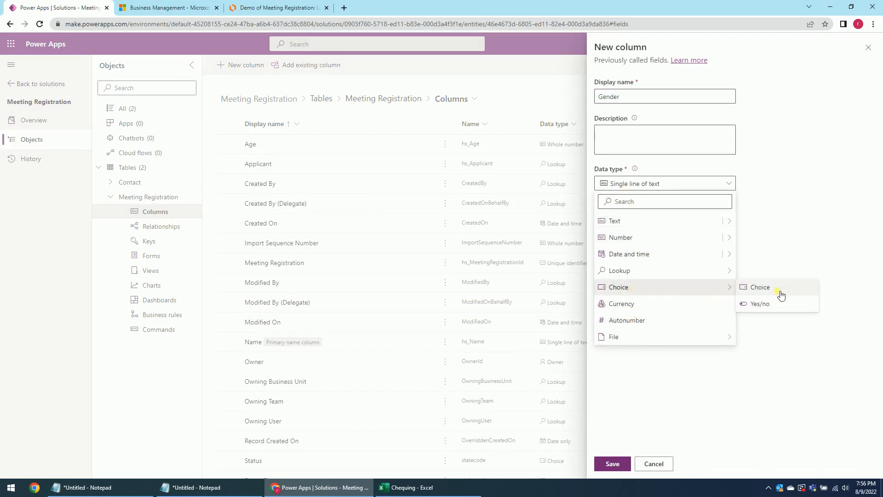
left_click(776, 291)
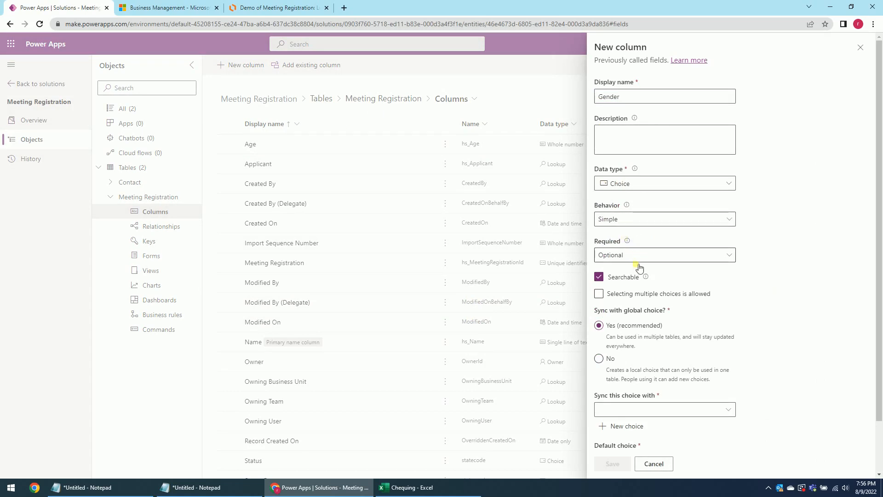
left_click(721, 409)
scroll(514, 276, "down", 5)
scroll(514, 276, "down", 1)
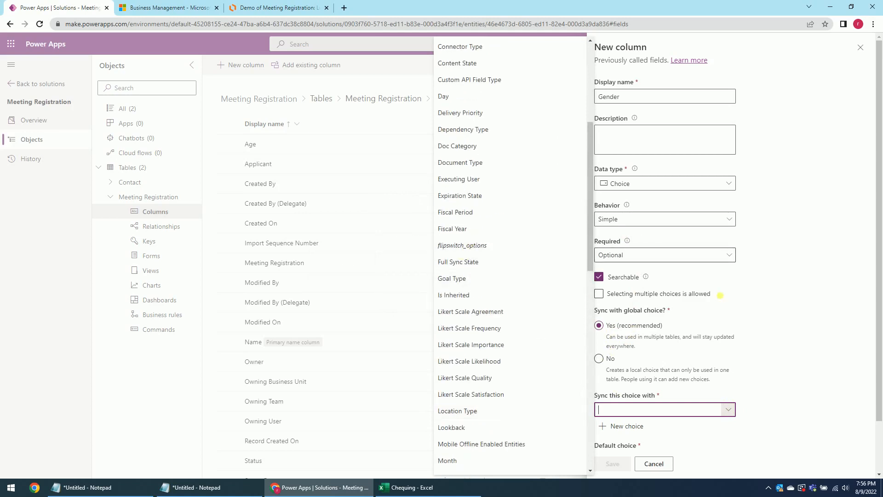
left_click(800, 351)
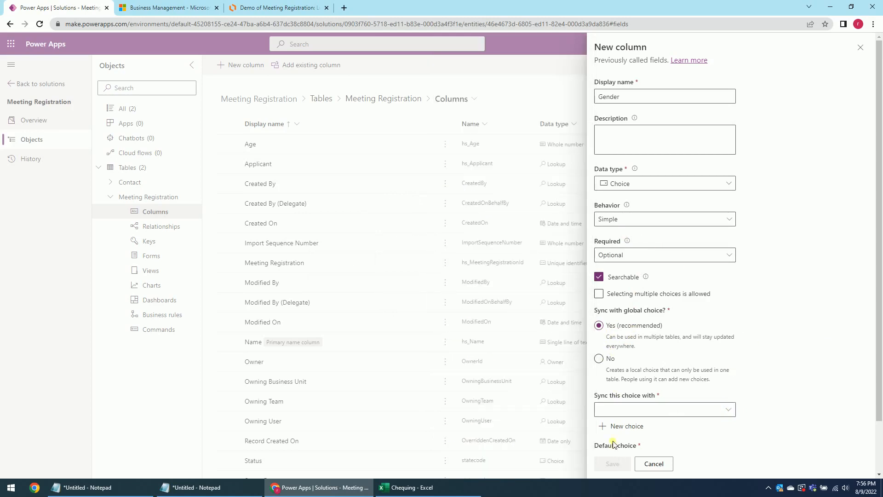
left_click(634, 427)
Save a global choice named Gender with options Male and Female.
type("Gender")
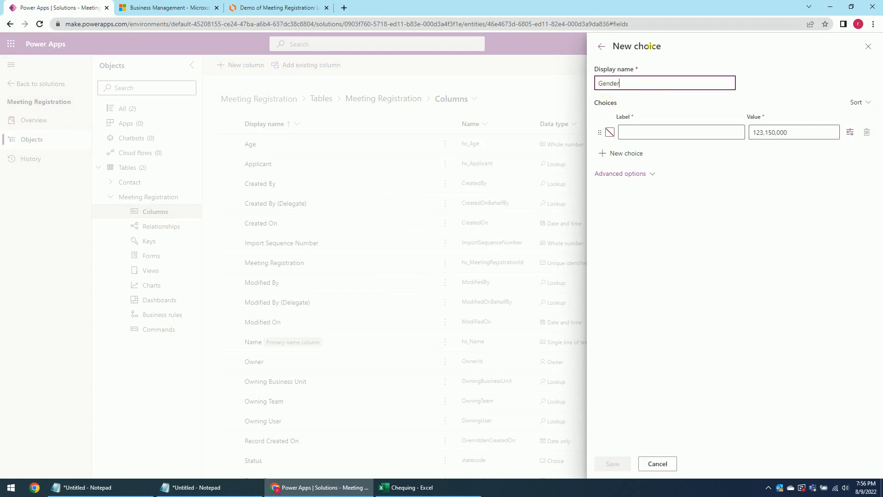
left_click(648, 134)
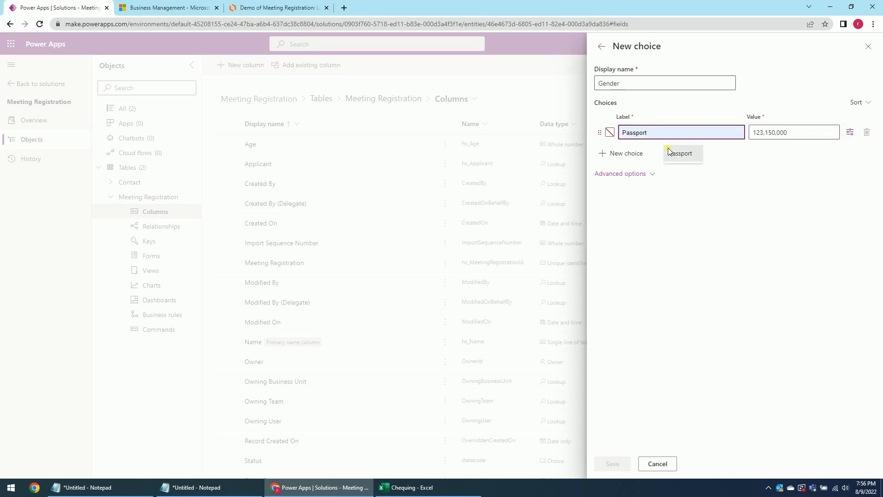
type("Male")
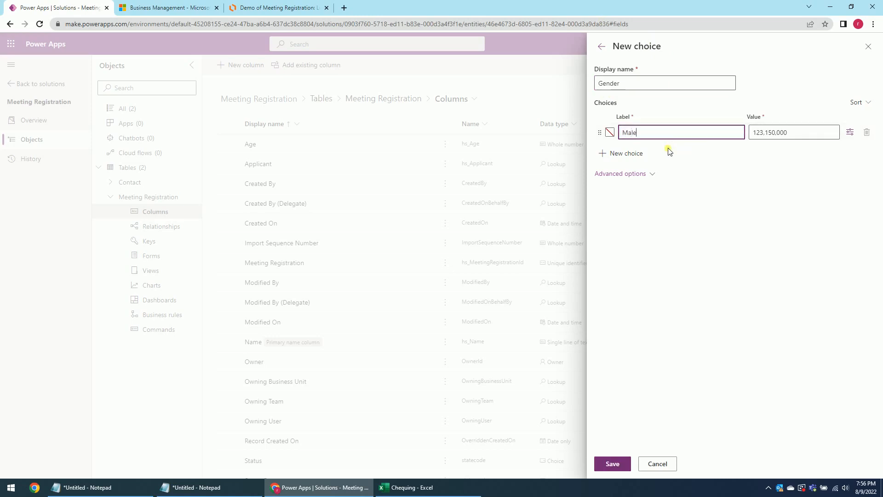
left_click(641, 155)
type("Female")
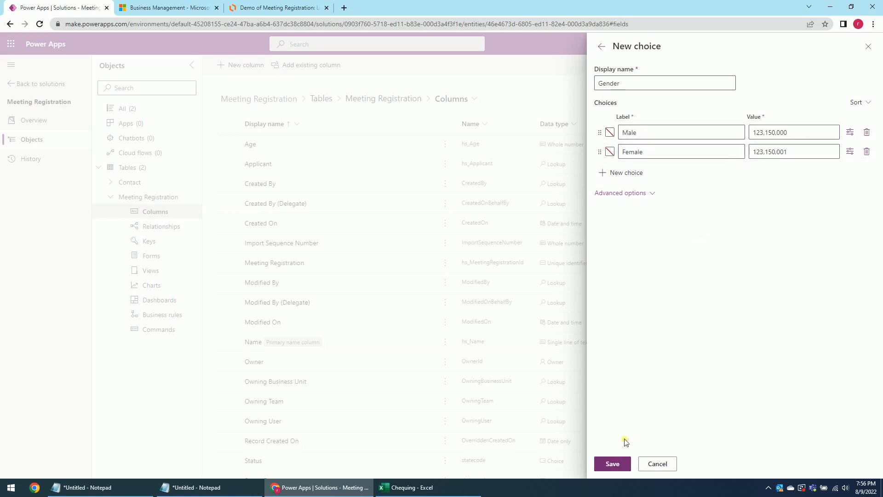
left_click(614, 463)
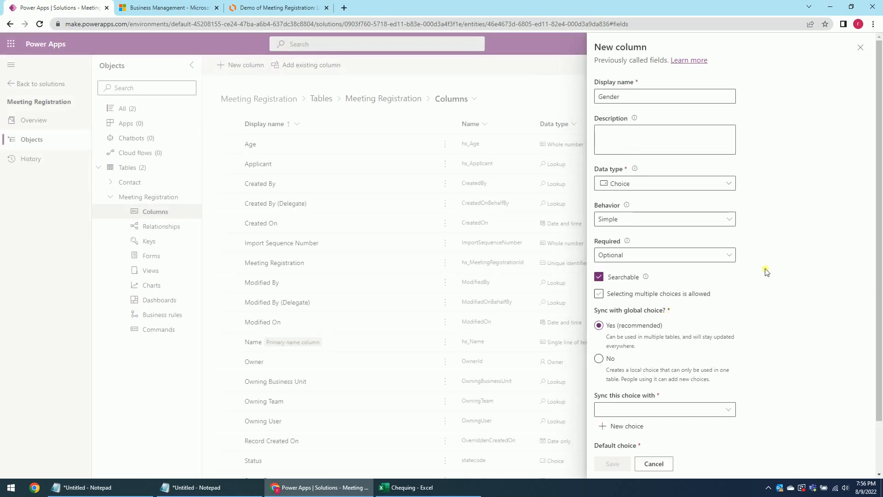
left_click(279, 8)
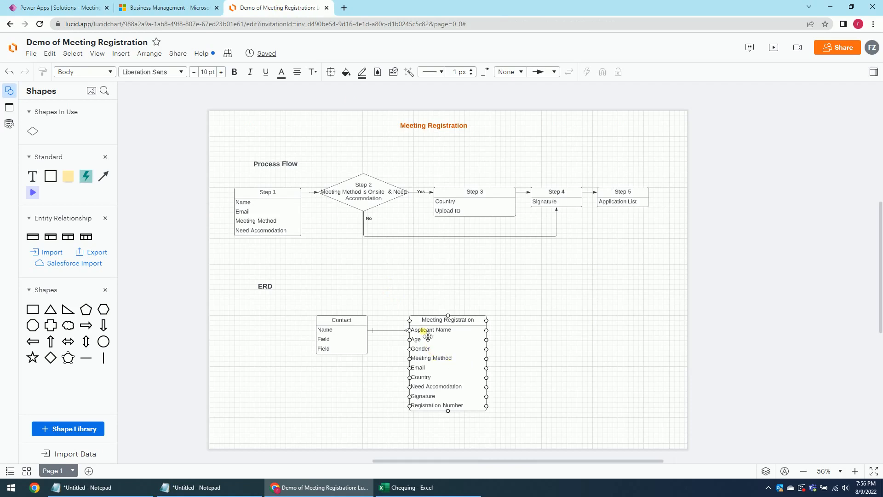
left_click(55, 8)
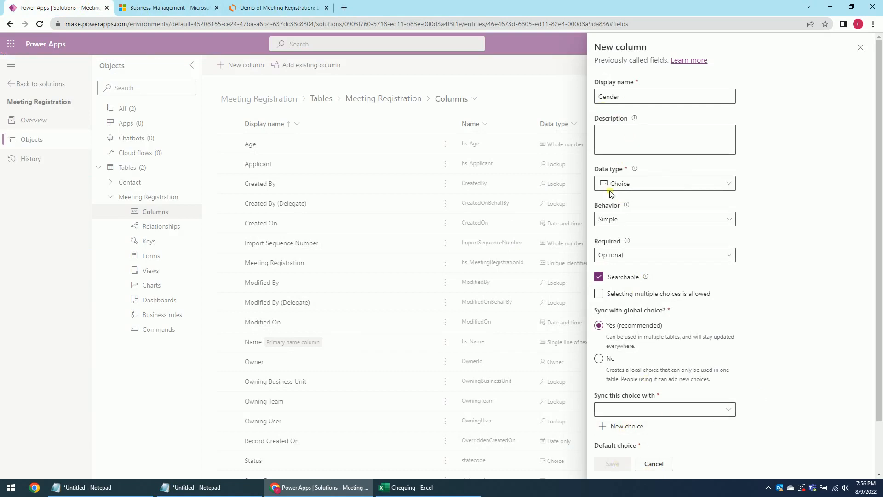
Sync the Gender column with the Gender global choice and save the column.
left_click(729, 409)
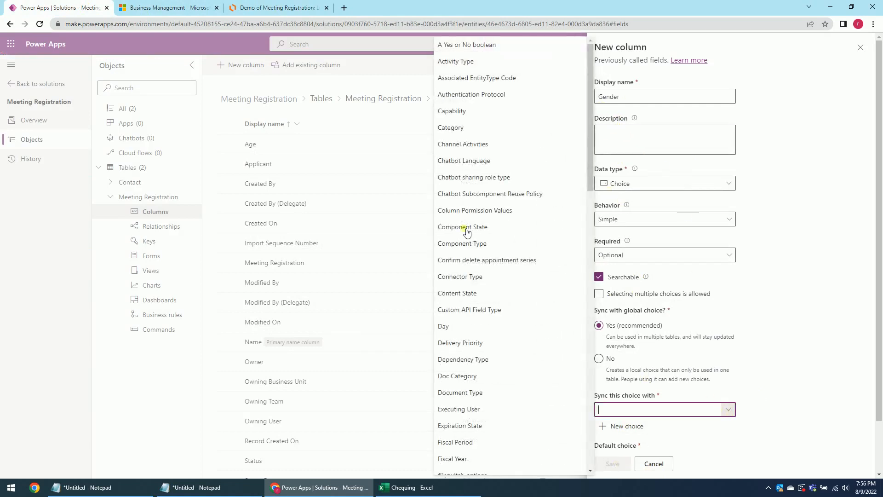
scroll(483, 361, "down", 1)
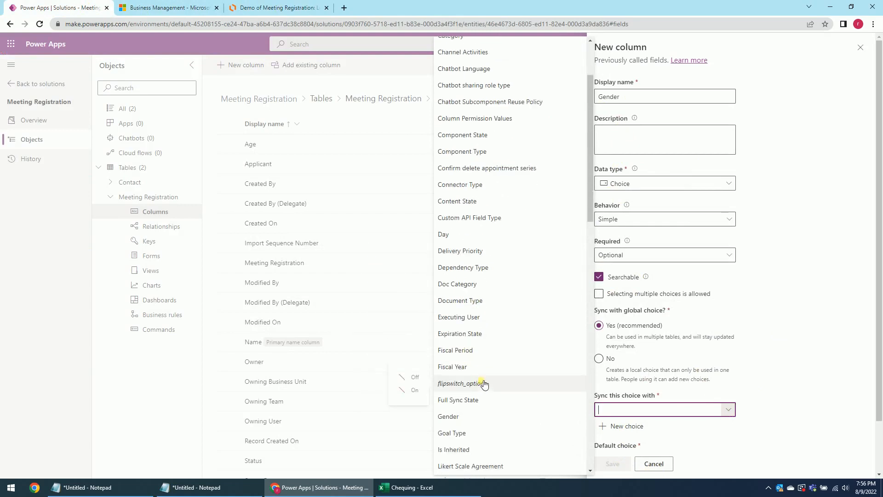
left_click(482, 417)
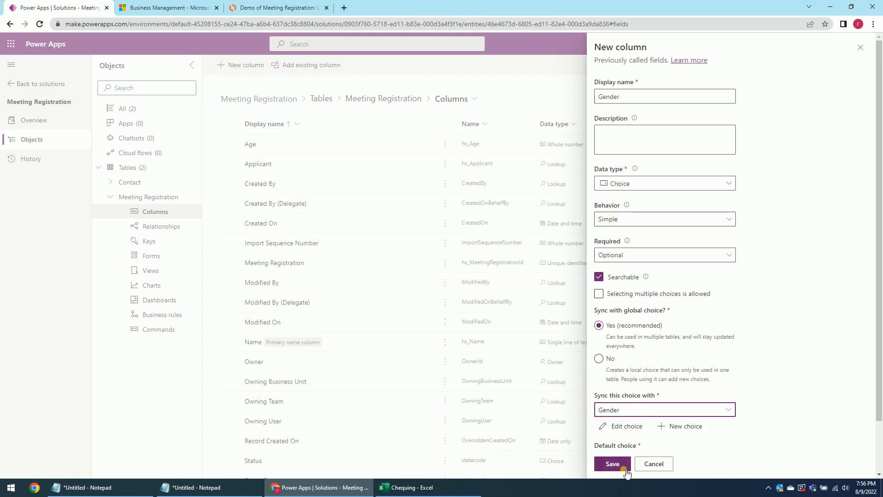
left_click(625, 470)
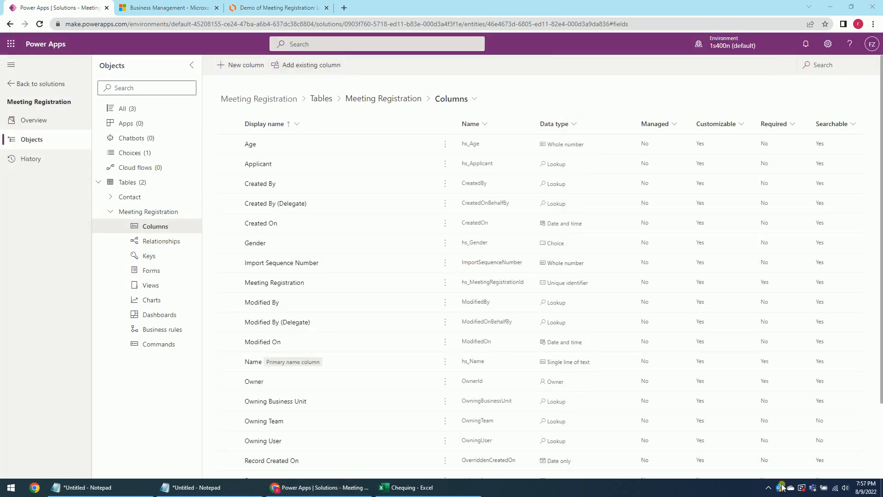
After checking the ERD, start a Meeting Method column with data type Choice.
left_click(242, 66)
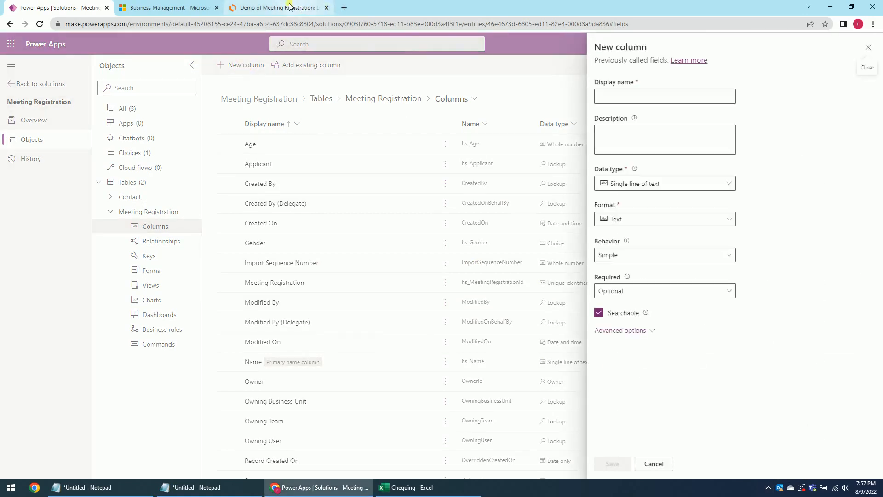
left_click(297, 7)
left_click(449, 358)
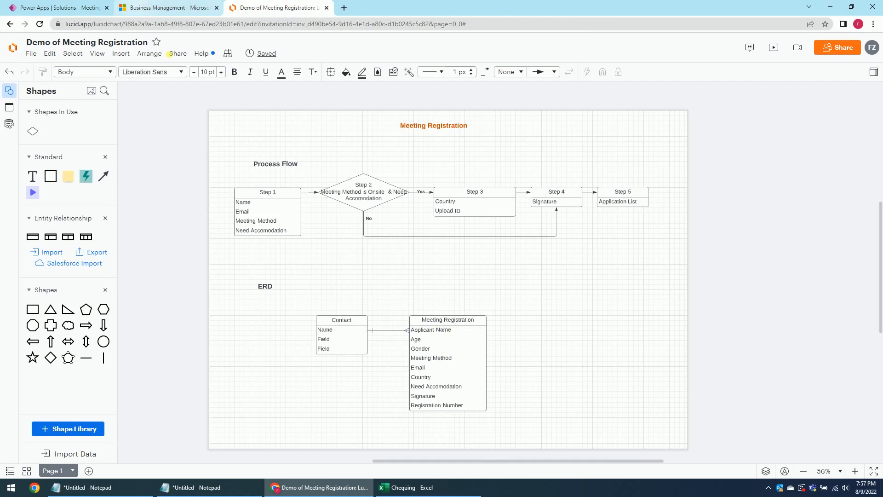
left_click(93, 3)
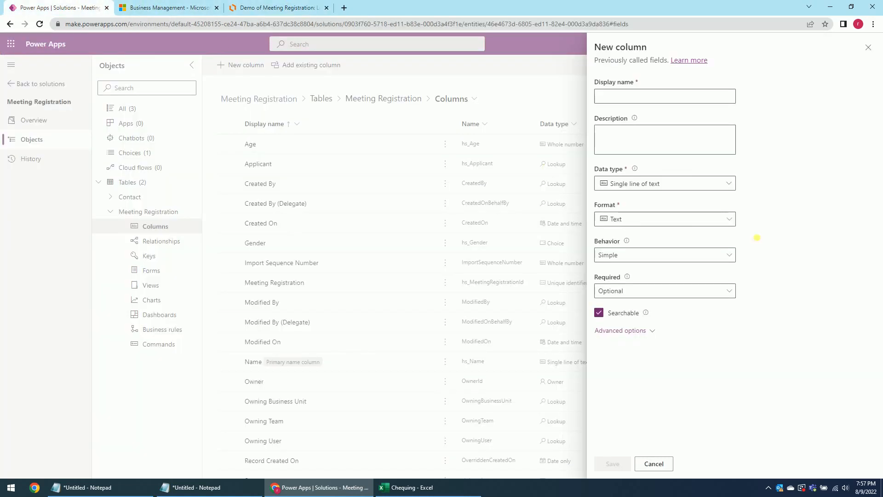
left_click(610, 83)
type("Me")
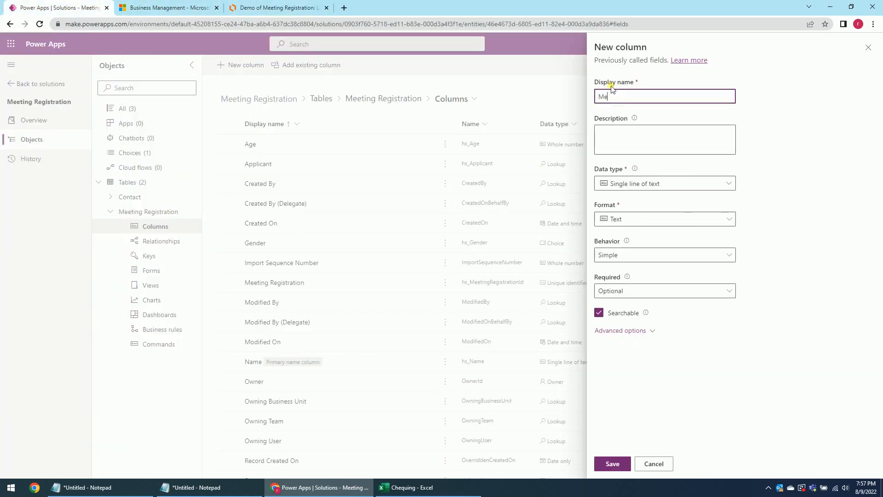
type("eting Method")
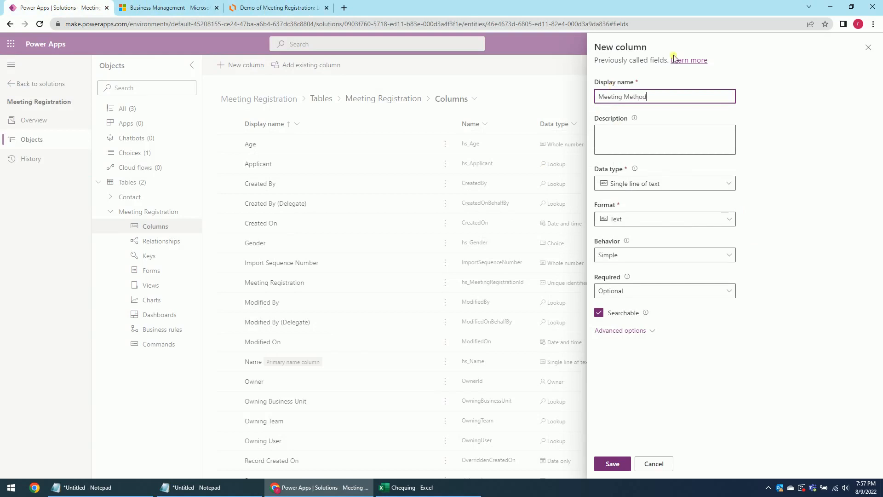
left_click(642, 219)
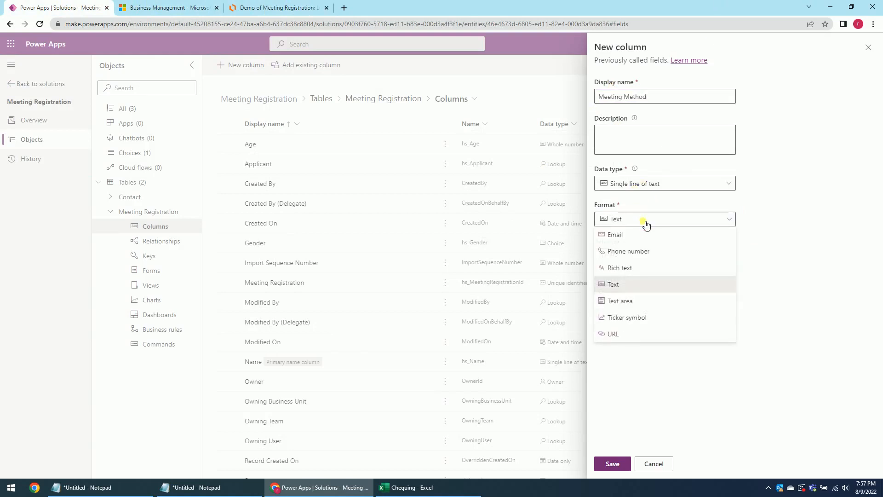
left_click(644, 182)
mouse_move(693, 288)
left_click(753, 288)
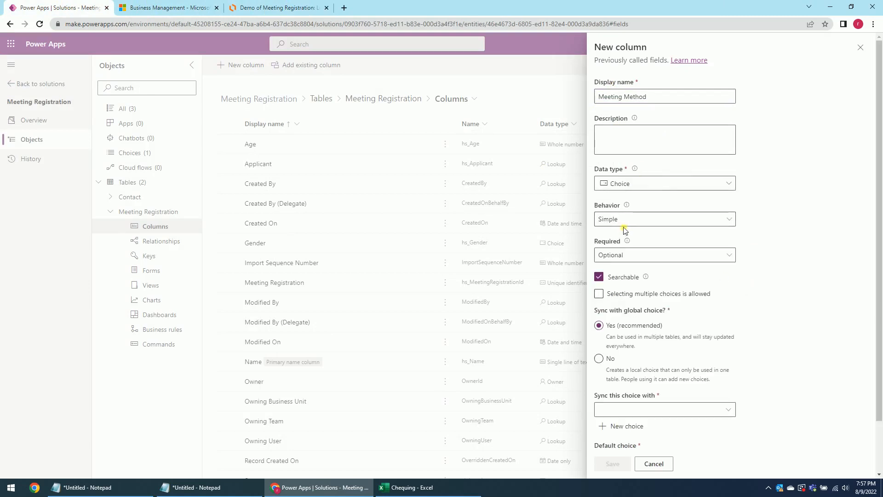
Give Meeting Method local options Online and On-site, default Online, and save the column.
left_click(599, 358)
scroll(662, 395, "down", 2)
left_click(655, 348)
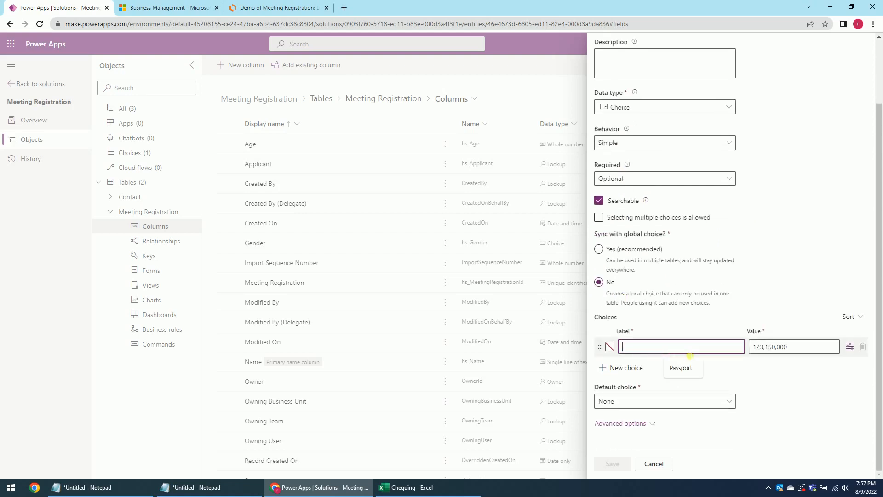
type("On")
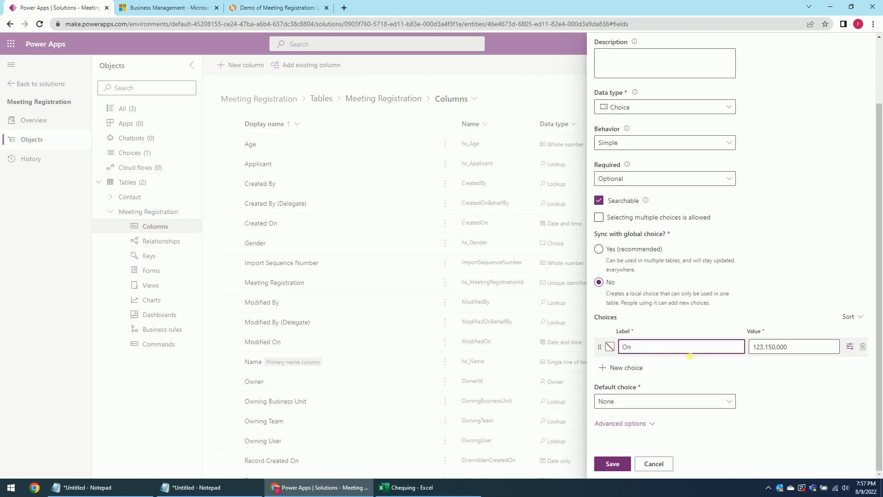
type("line")
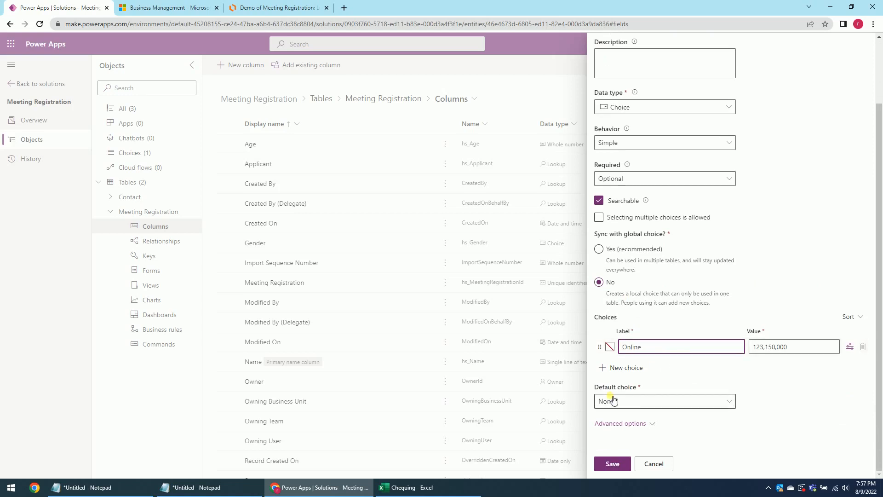
left_click(617, 367)
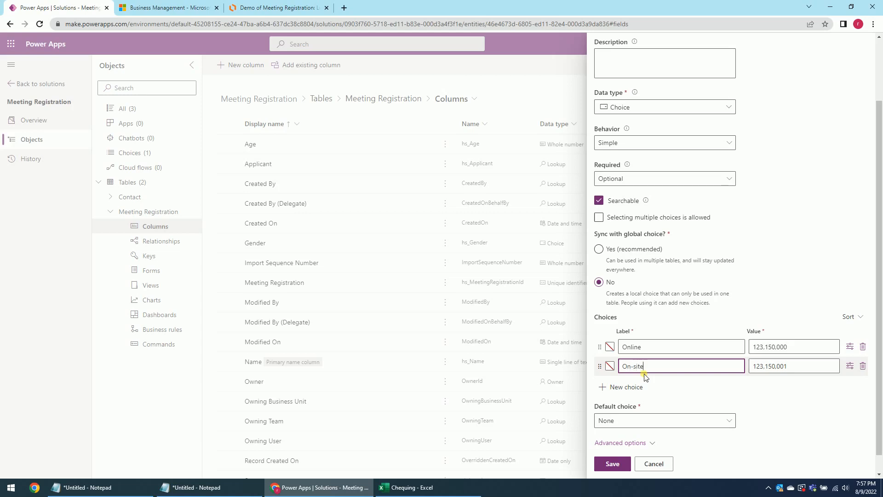
left_click(781, 427)
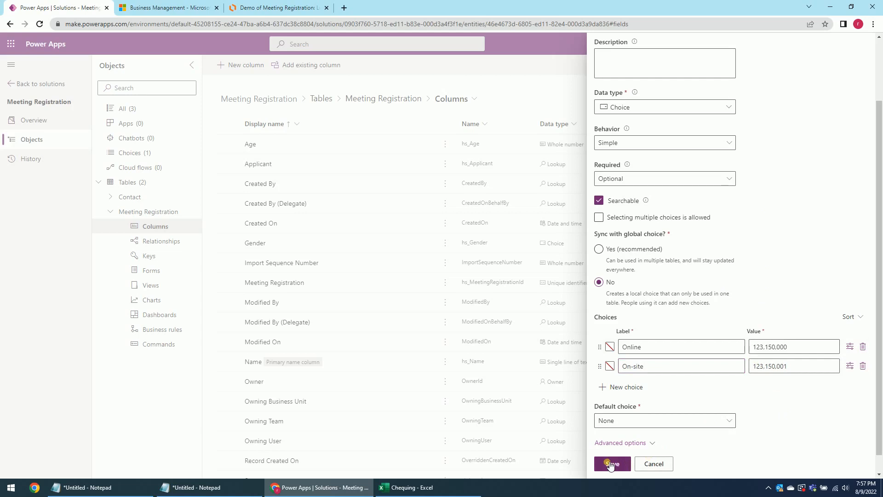
left_click(623, 423)
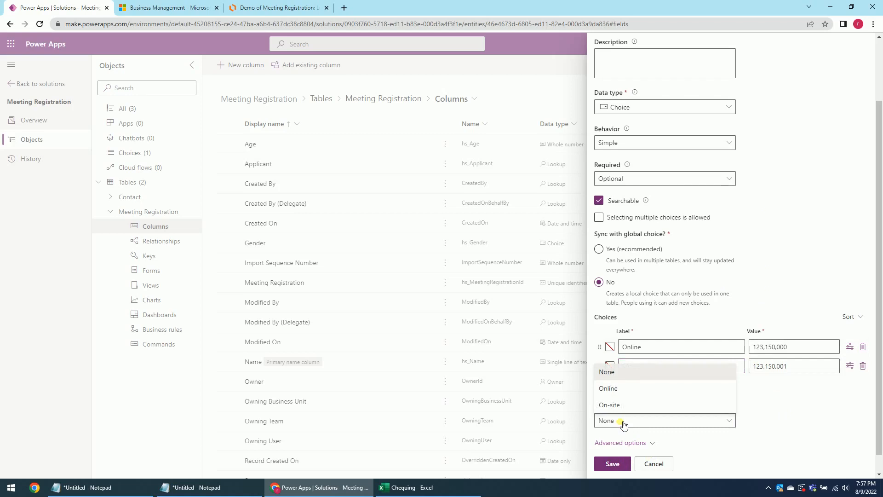
left_click(616, 389)
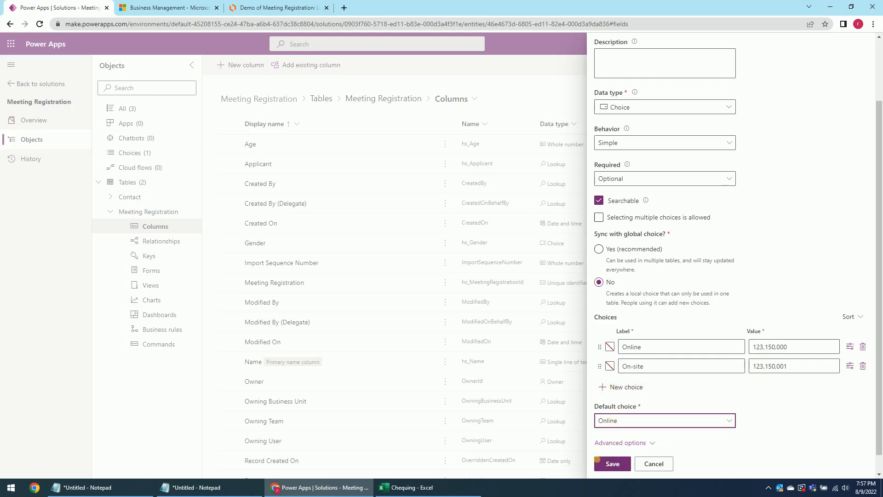
left_click(609, 464)
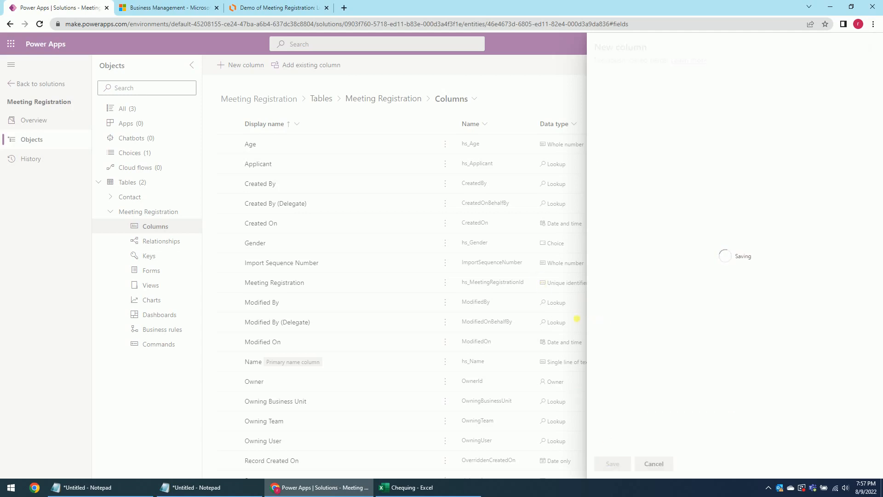
left_click(252, 7)
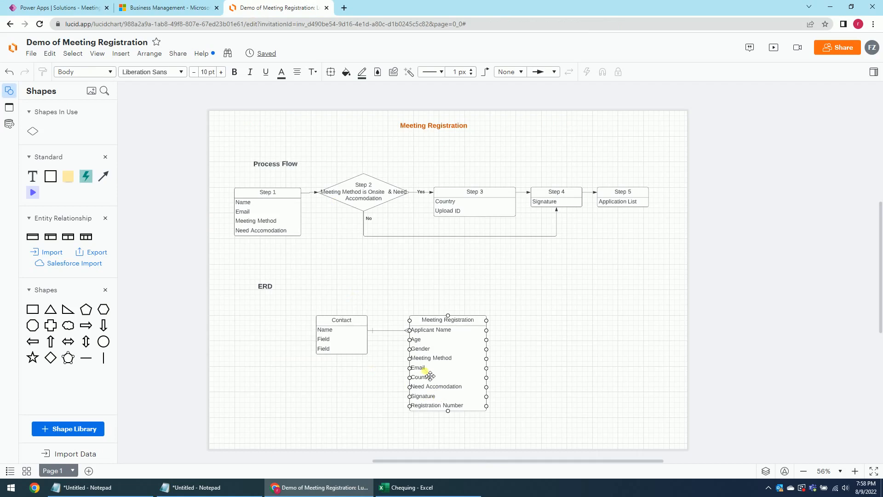
left_click(47, 8)
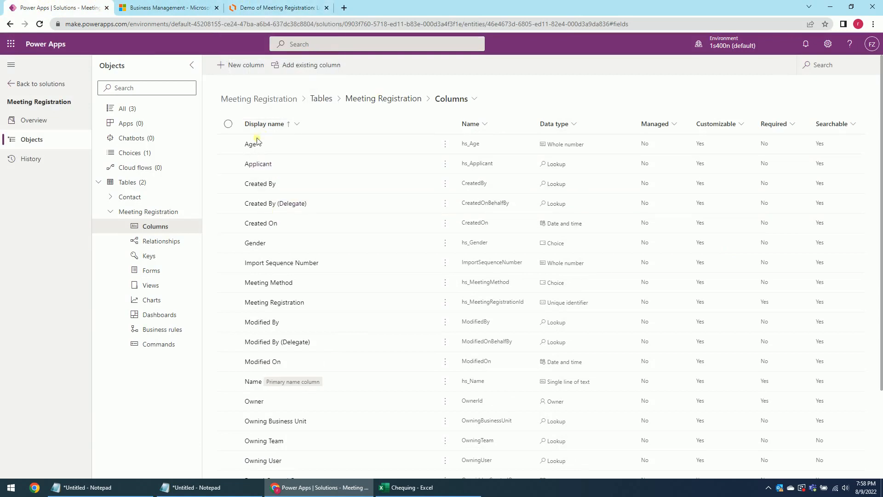
Add an Email column of type single line of text, then glance at the ERD and come back.
left_click(235, 65)
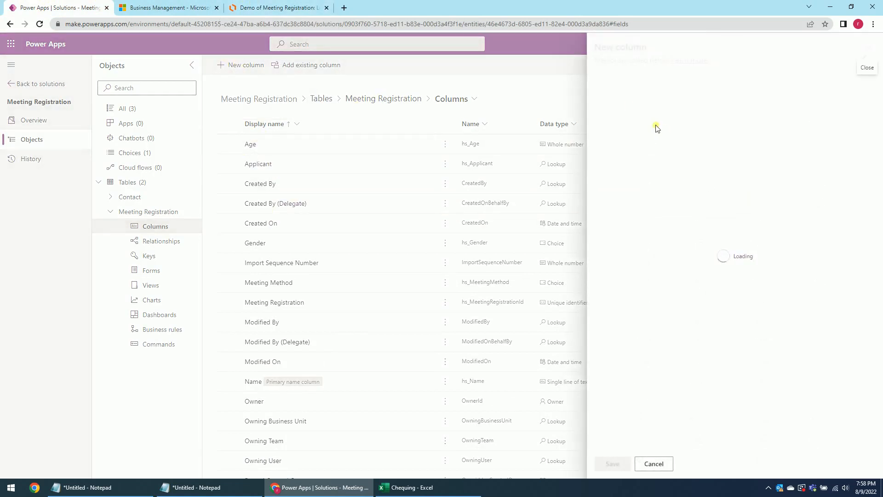
left_click(627, 98)
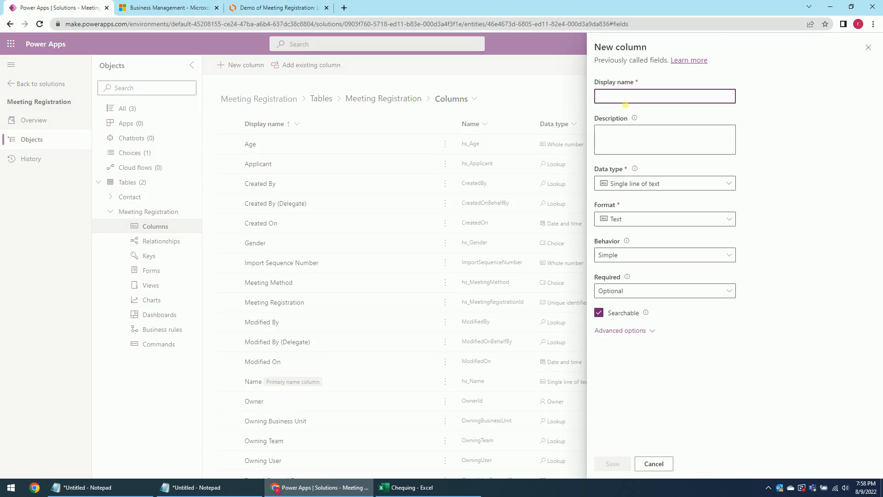
type("Email")
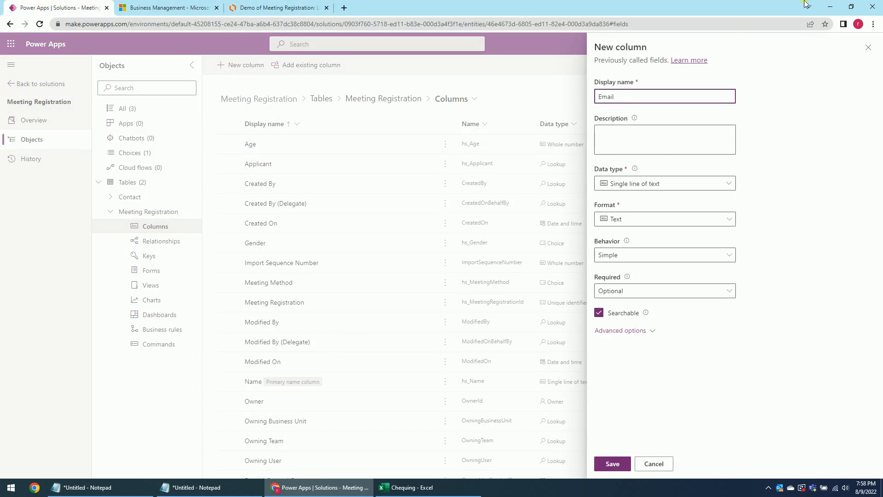
left_click(649, 184)
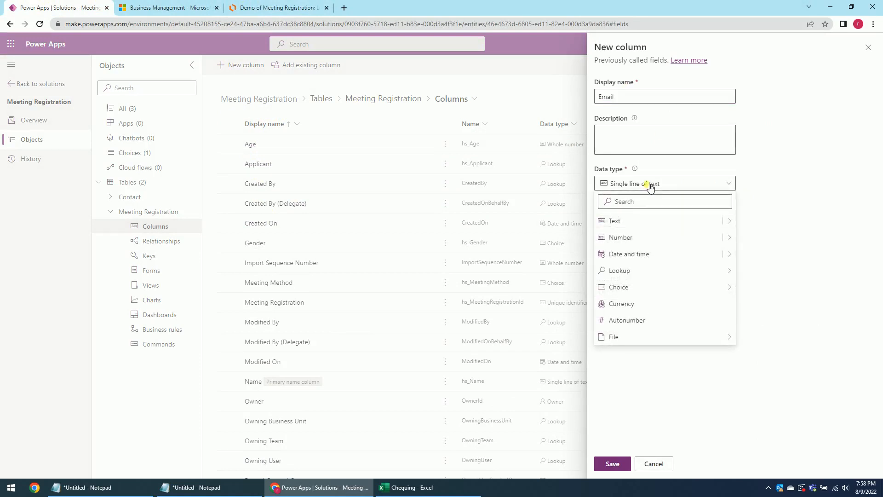
left_click(788, 195)
left_click(613, 463)
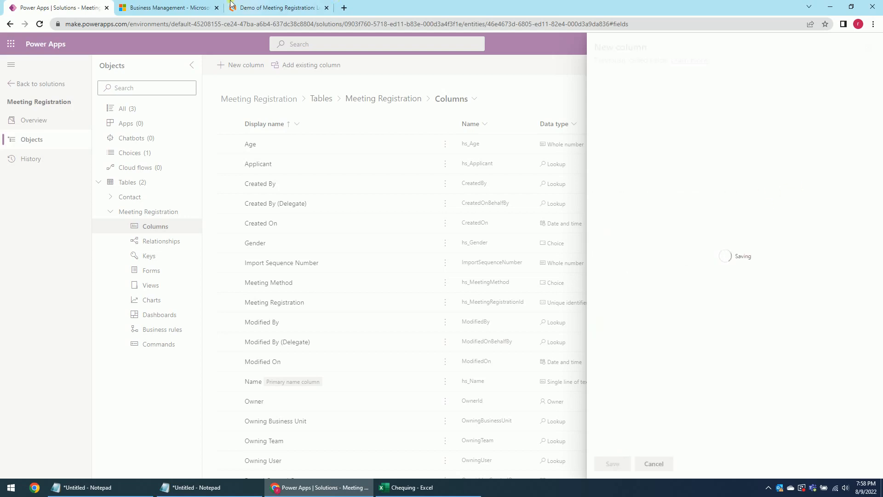
left_click(276, 8)
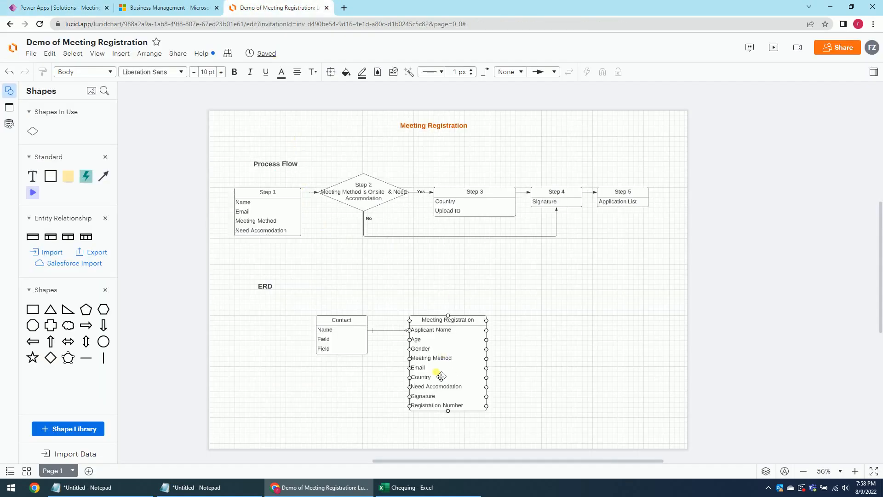
left_click(63, 8)
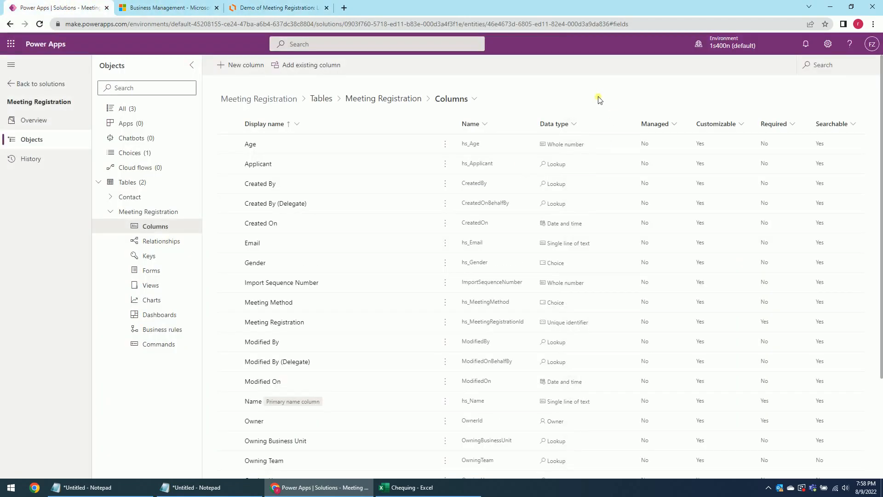
Add a Country column, keeping the single line of text data type, and save it.
left_click(241, 66)
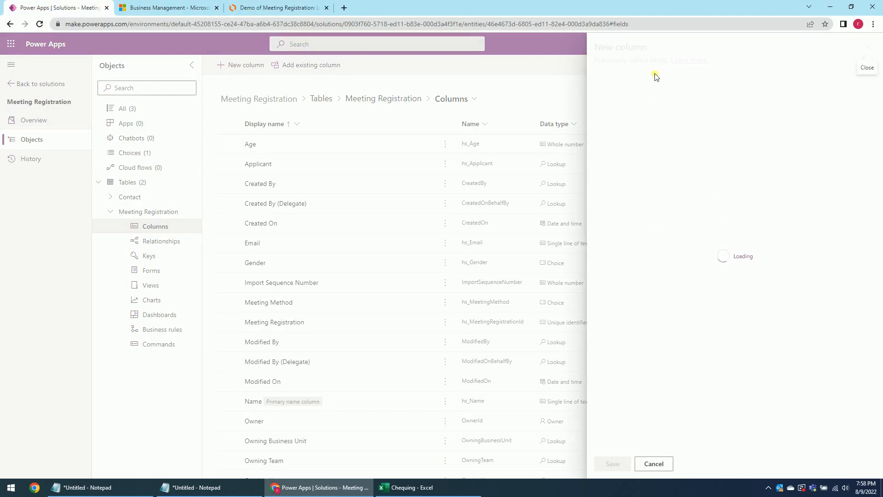
left_click(610, 95)
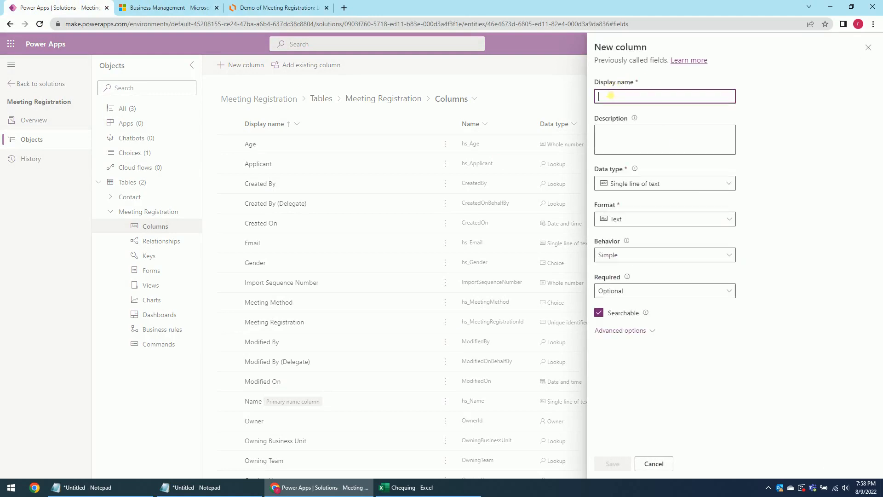
type("Country")
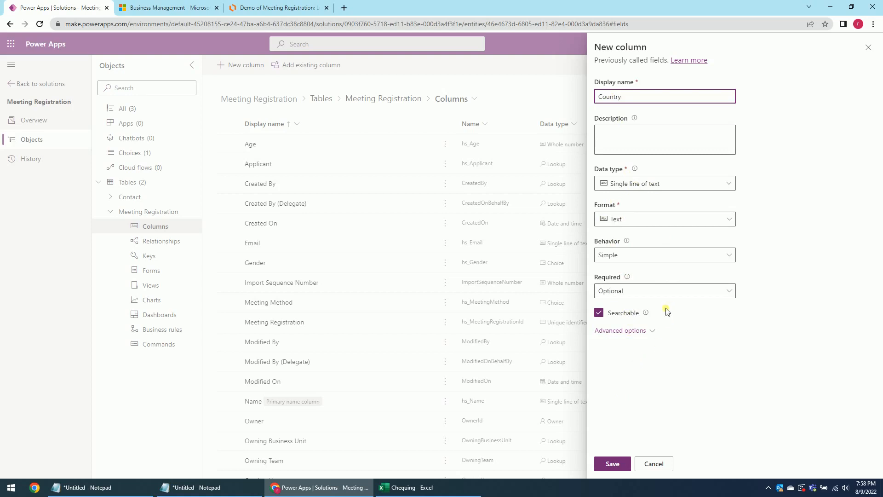
left_click(620, 464)
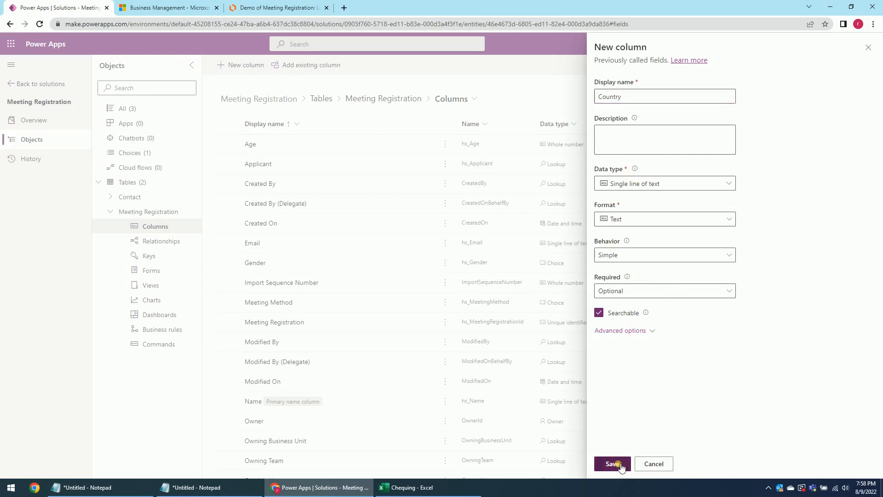
Review the Meeting Registration entity fields in the Lucidchart ERD, then return to the columns list.
left_click(293, 6)
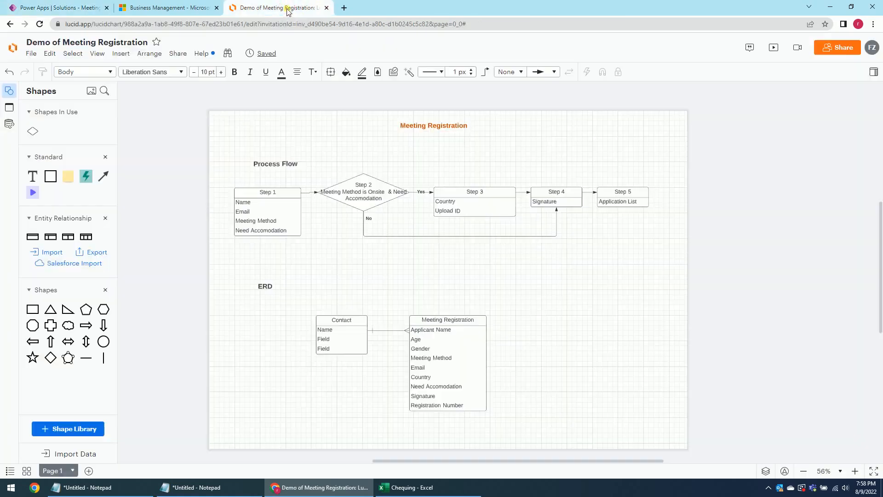
left_click(433, 390)
left_click(53, 7)
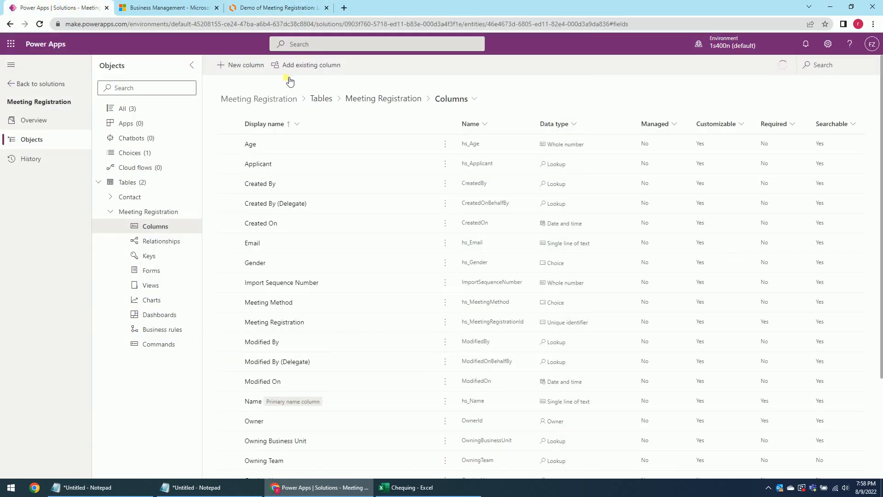
Add a Yes/no column named Need Accomodation, then bring the Lucidchart ERD back up.
left_click(245, 65)
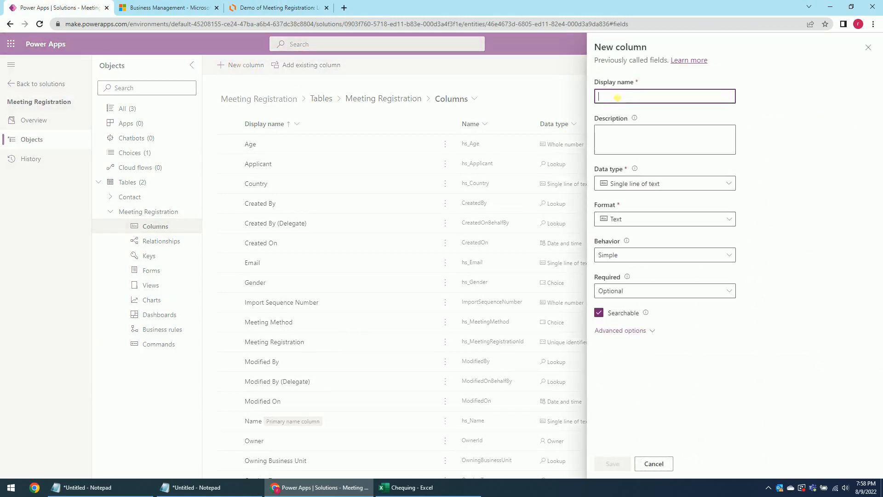
type("Need Accomodation")
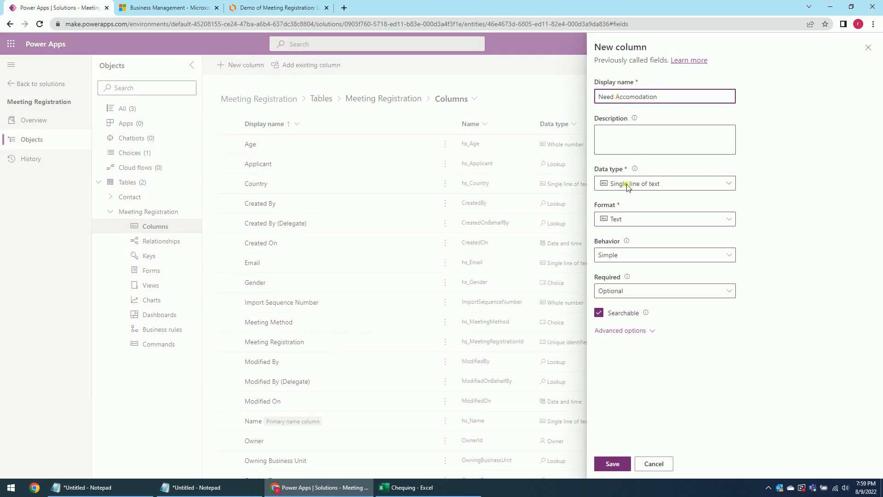
left_click(644, 184)
mouse_move(687, 279)
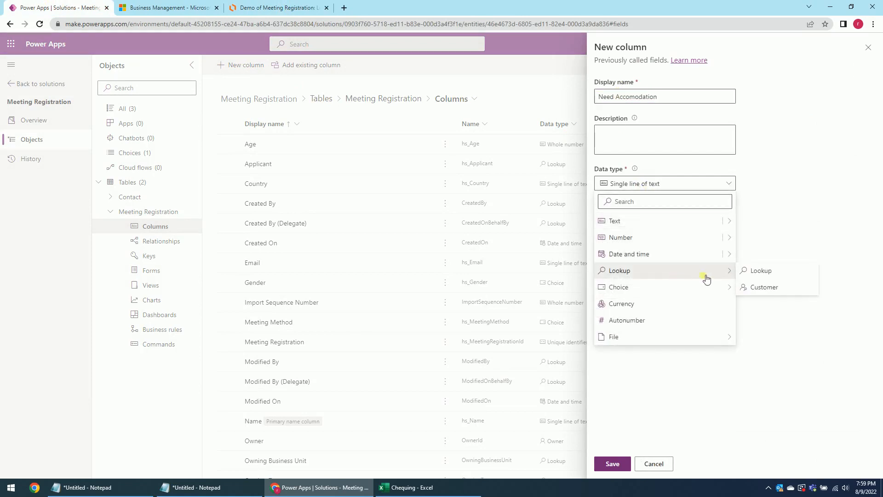
mouse_move(643, 288)
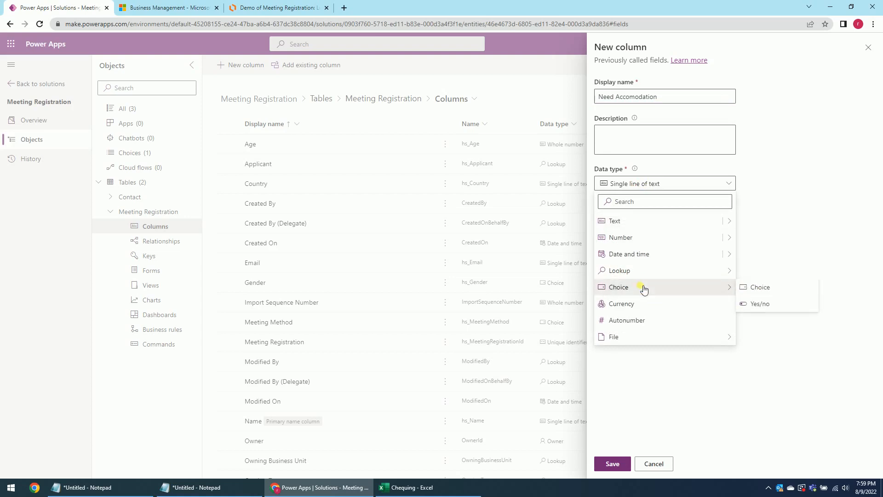
left_click(764, 305)
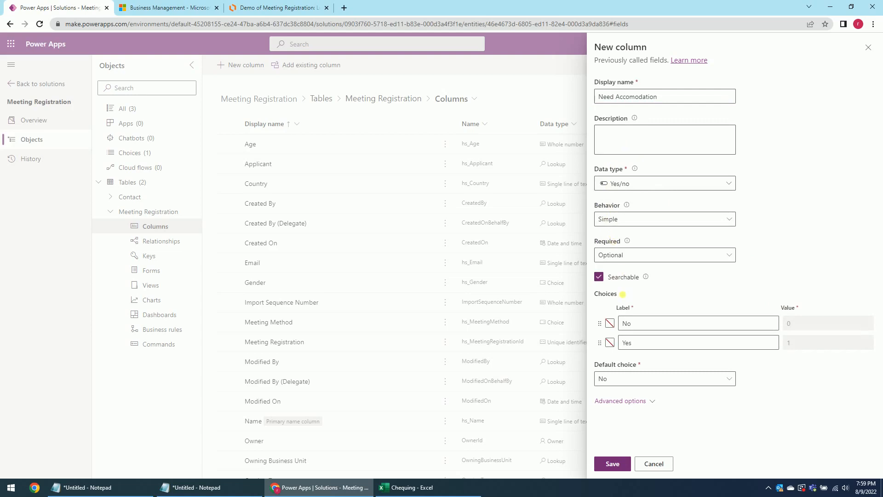
left_click(612, 464)
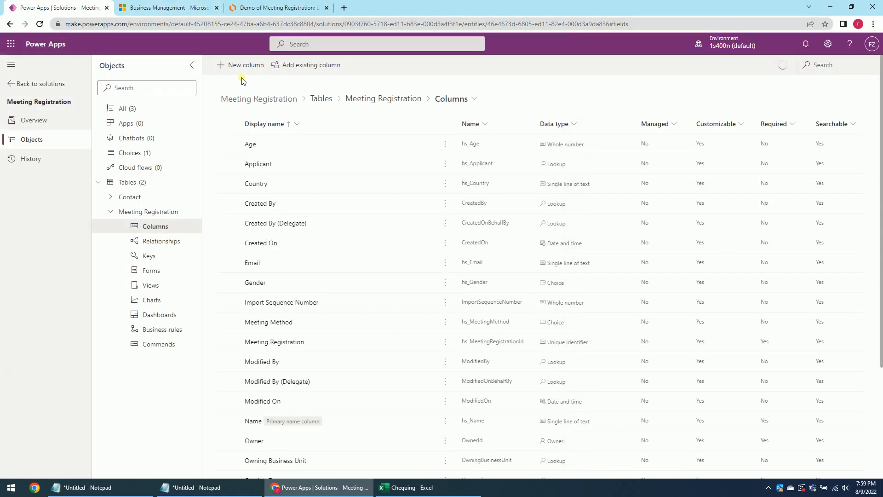
left_click(278, 8)
left_click(363, 273)
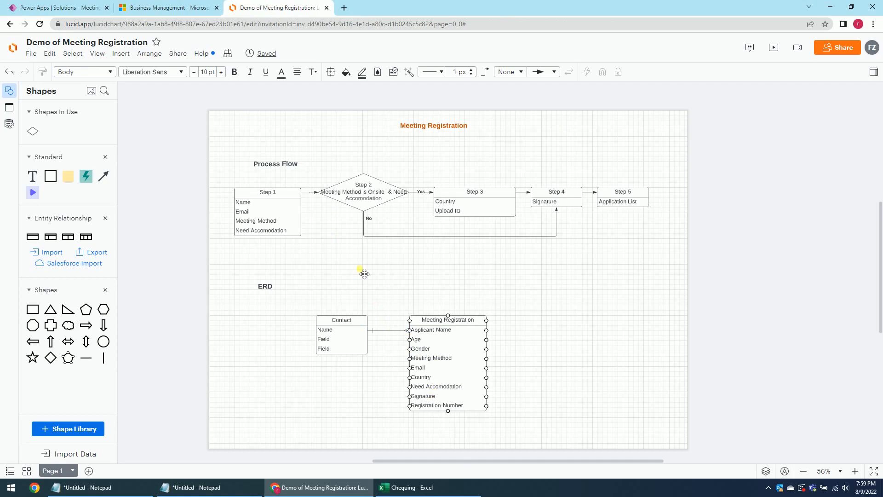
Back in Power Apps, add a Signature column of type single line of text.
left_click(62, 9)
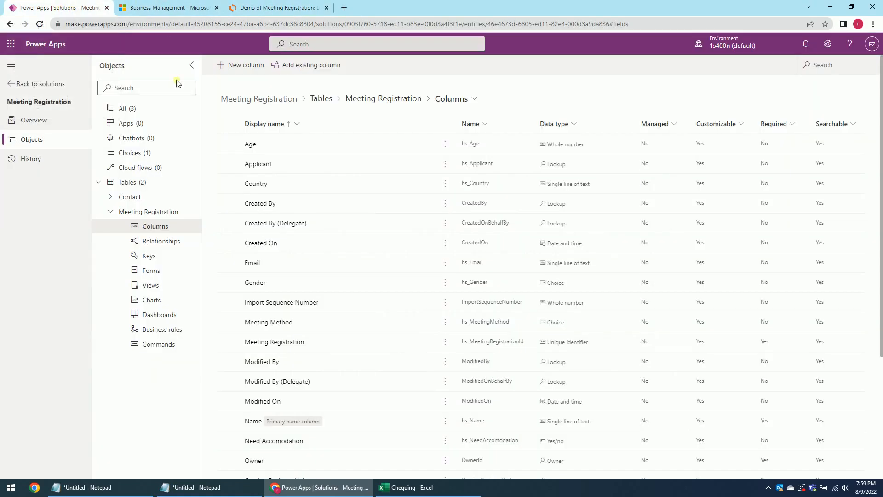
left_click(244, 69)
left_click(618, 94)
type("Signature")
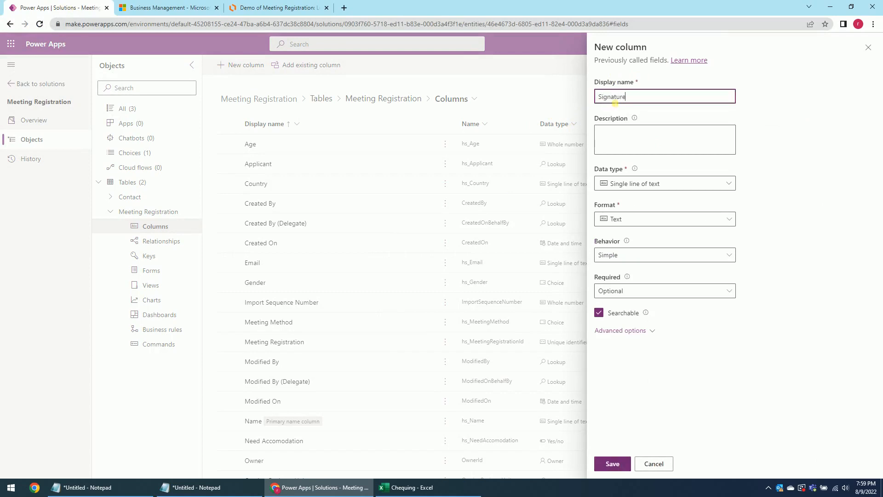
left_click(612, 464)
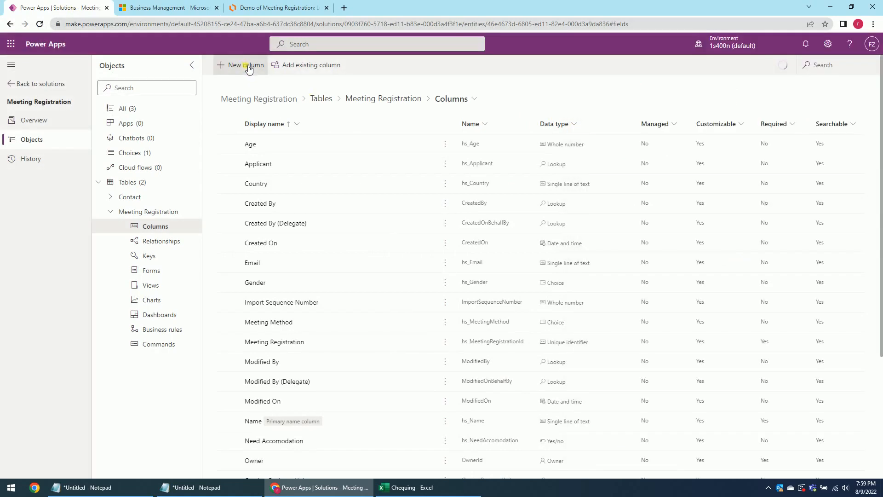
Add a Registration Number Autonumber column with prefix R, then return to the Lucidchart diagram.
left_click(249, 69)
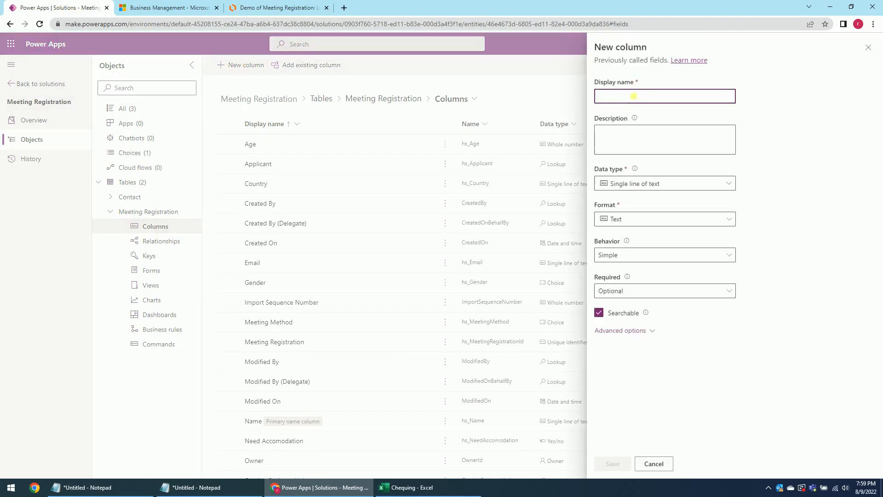
type("Registration Number")
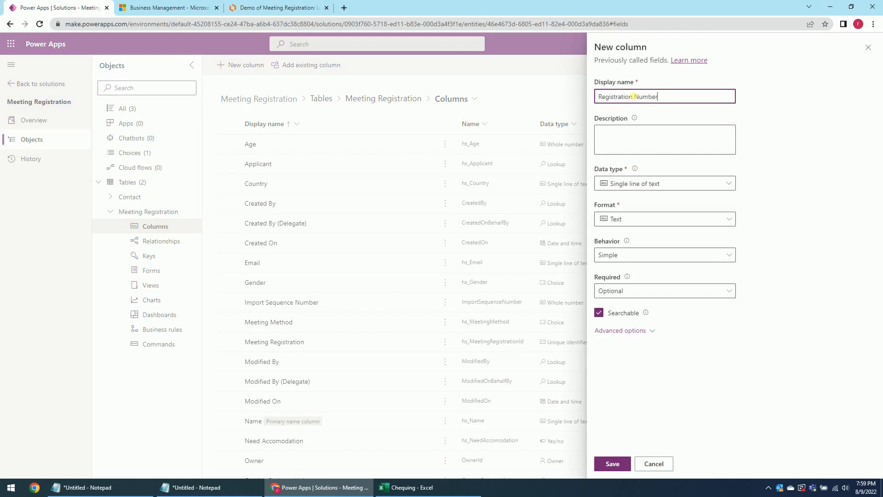
left_click(688, 184)
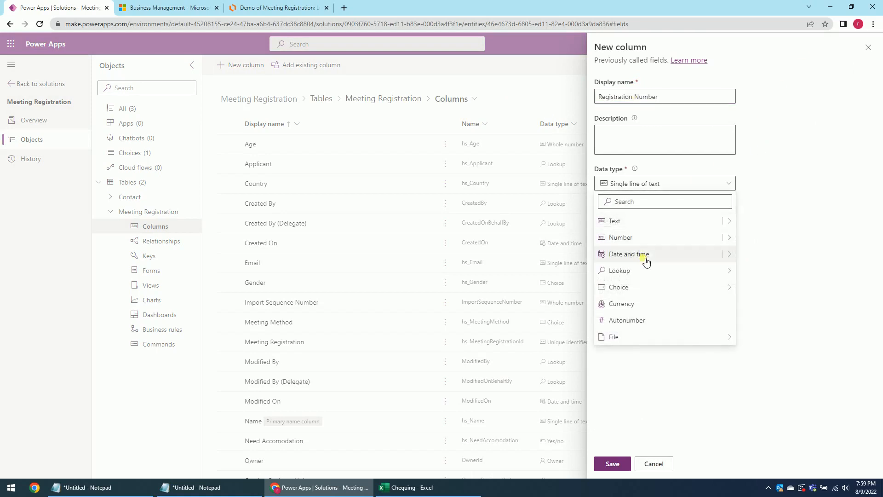
left_click(637, 320)
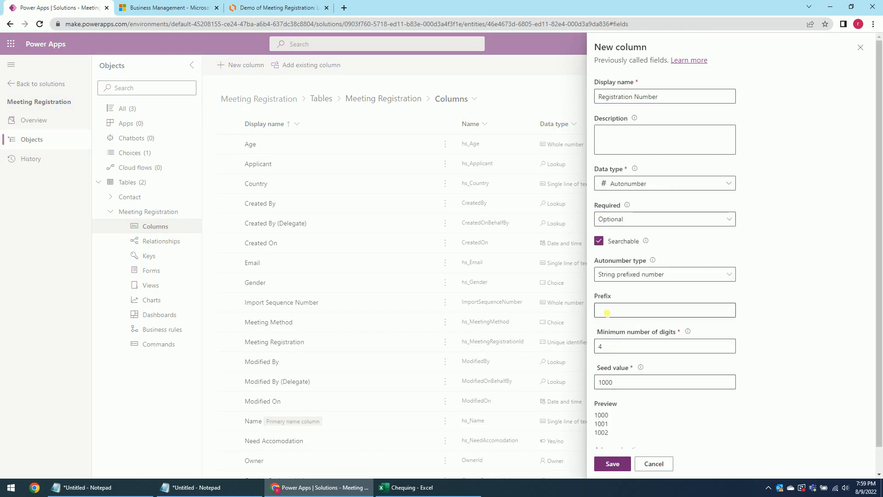
left_click(639, 315)
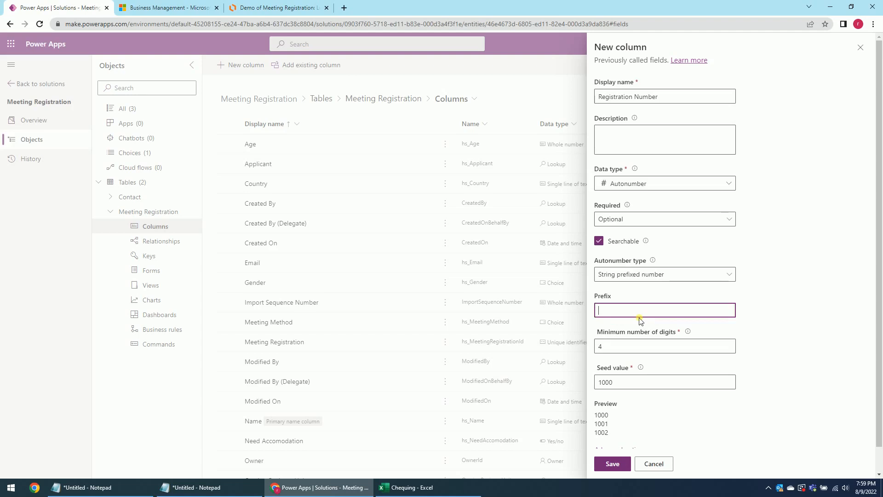
type("R")
left_click(787, 356)
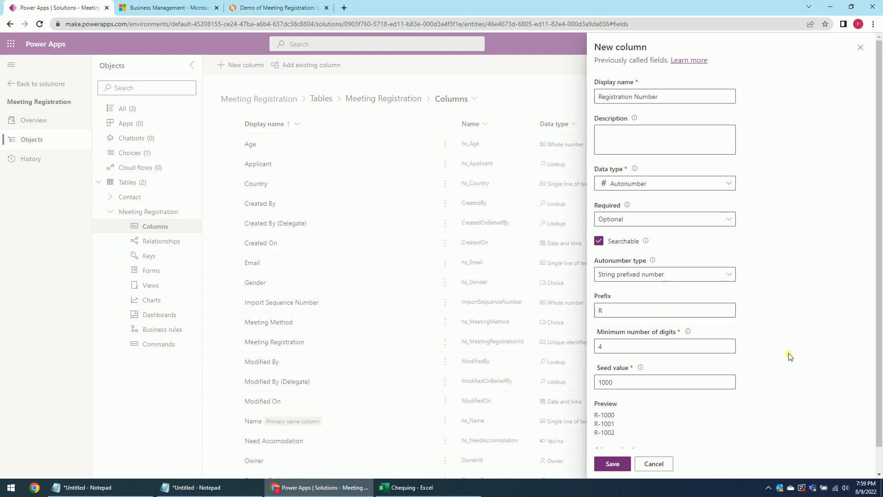
scroll(618, 409, "down", 1)
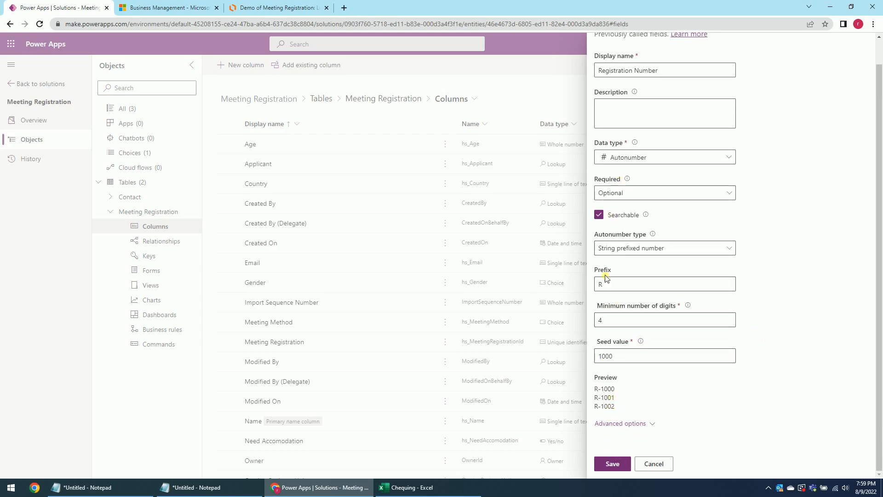
left_click(612, 463)
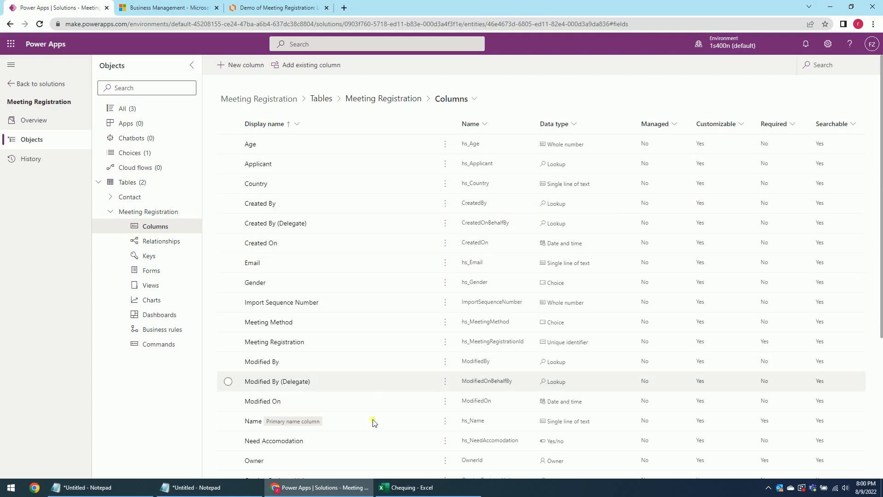
left_click(258, 9)
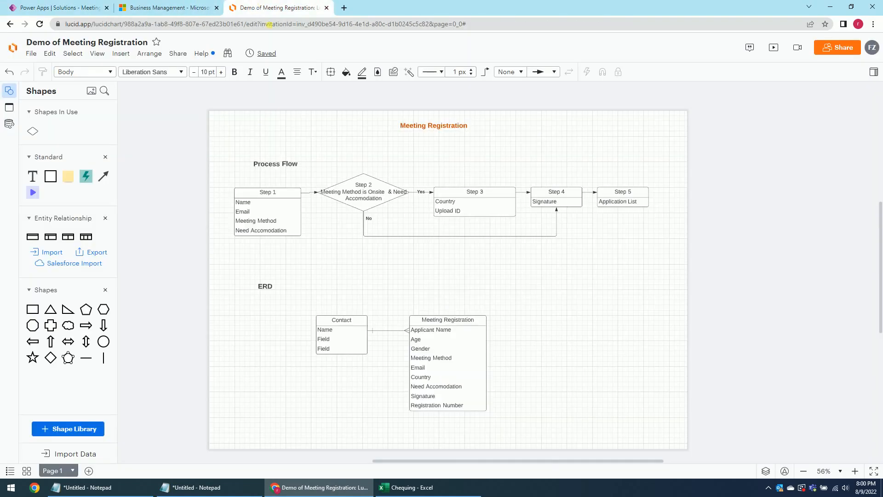
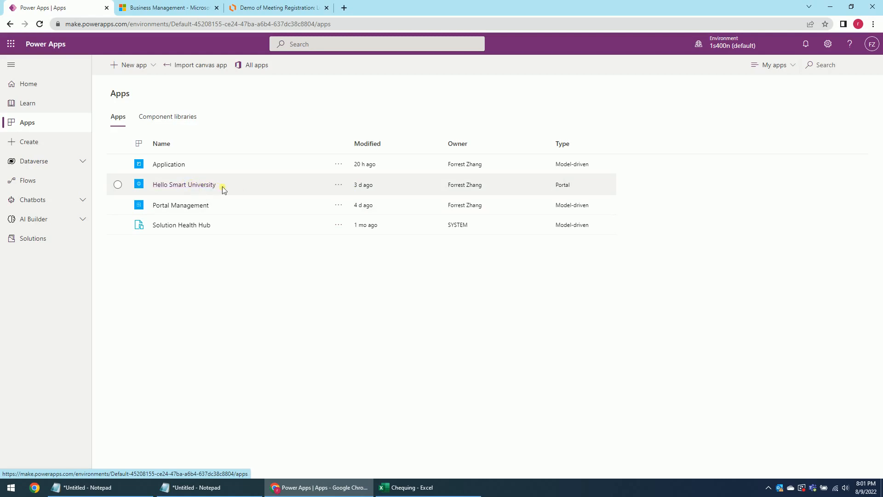
Open Hello Smart University's portal settings and follow the Administration link to the admin center.
left_click(339, 189)
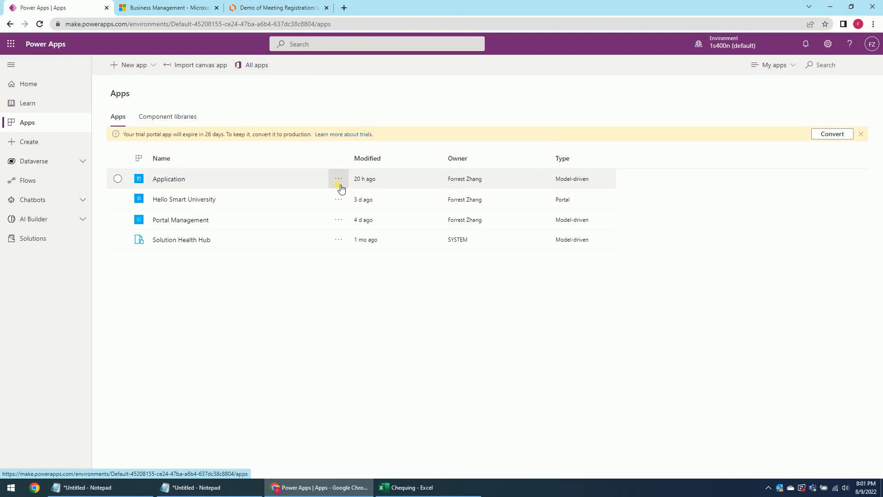
left_click(339, 199)
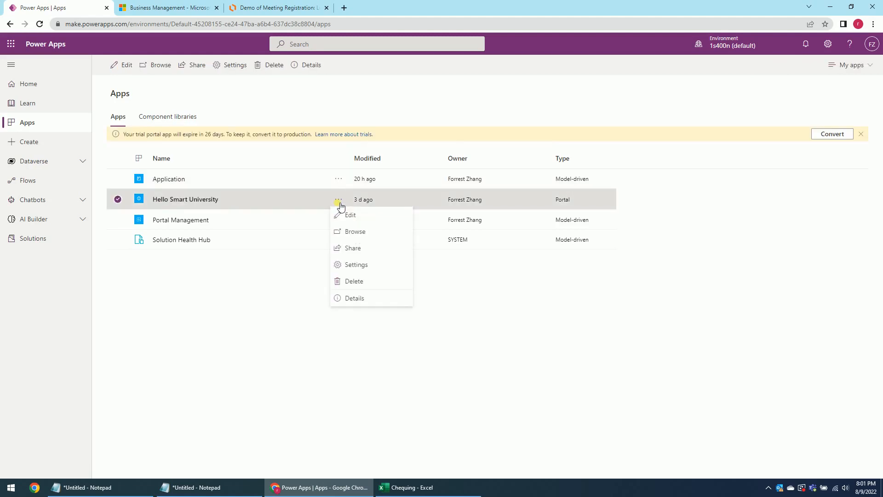
left_click(361, 263)
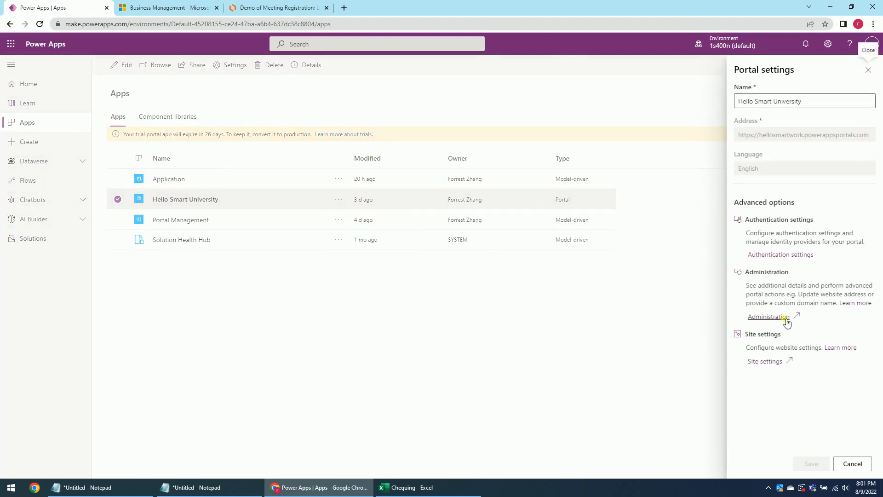
left_click(784, 317)
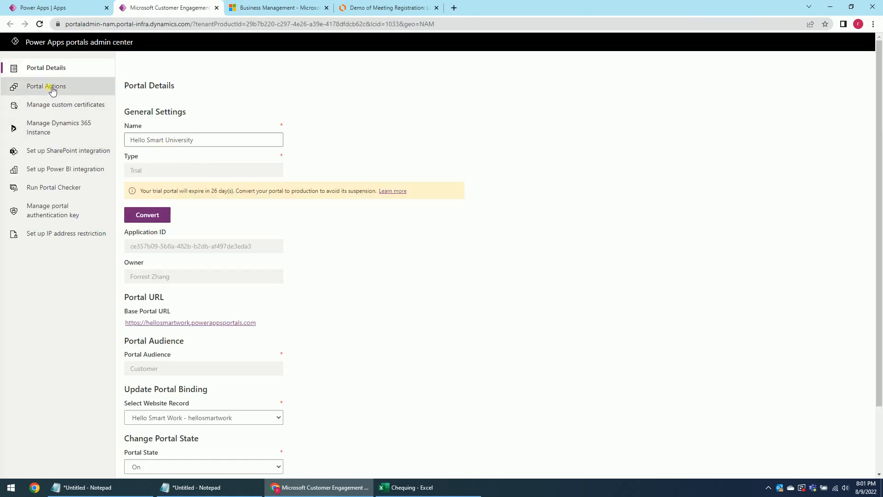
Confirm SharePoint integration is already enabled under Portal Actions, then return to Power Apps.
left_click(51, 89)
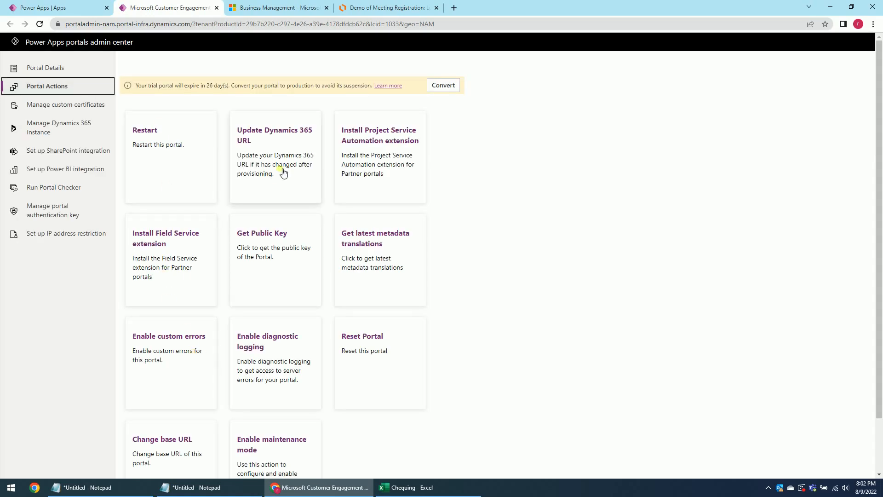
left_click(67, 128)
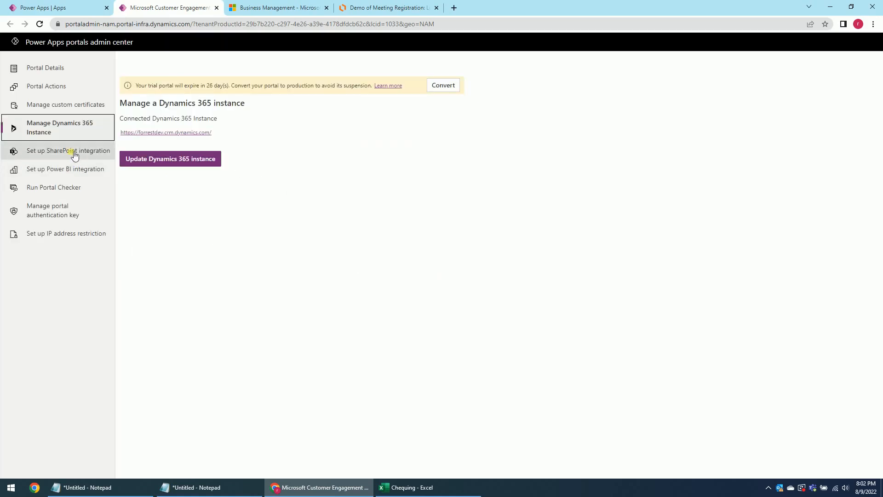
left_click(73, 153)
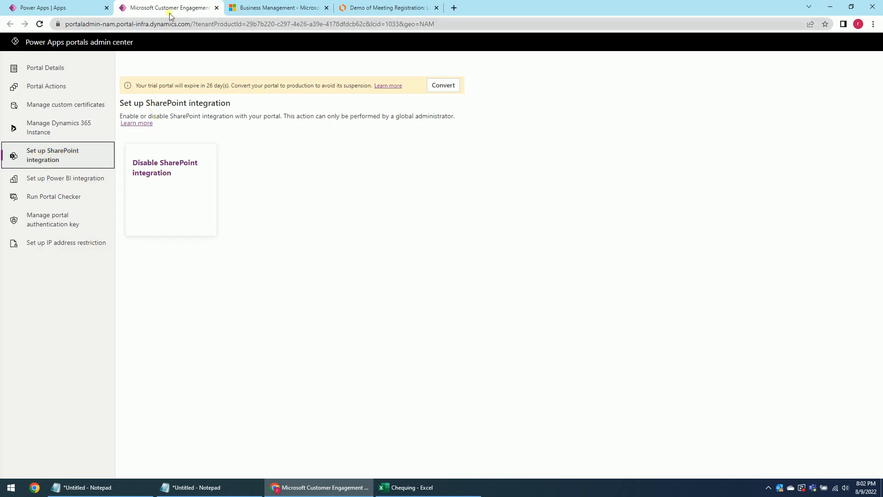
left_click(78, 8)
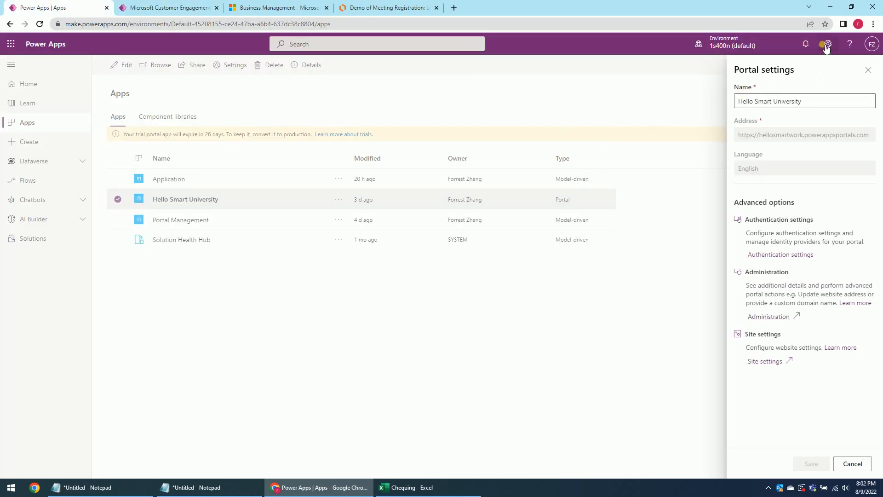
Open Advanced settings from the Power Apps gear menu.
left_click(827, 47)
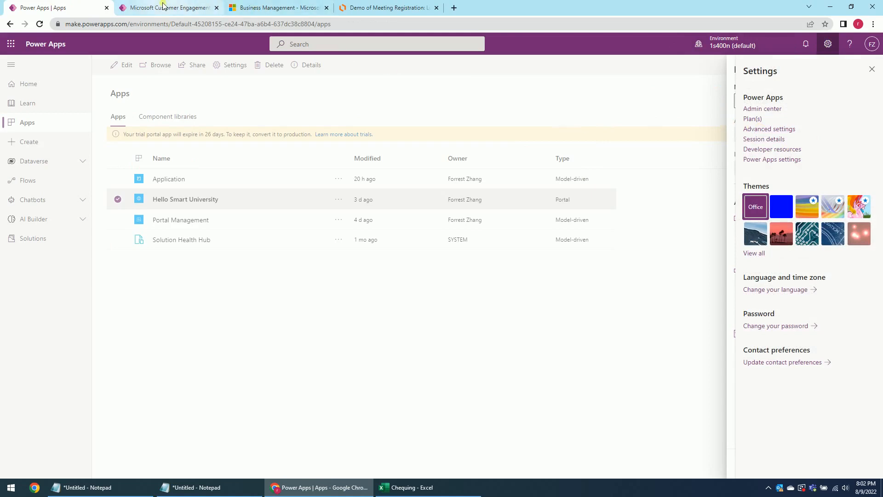
left_click(785, 133)
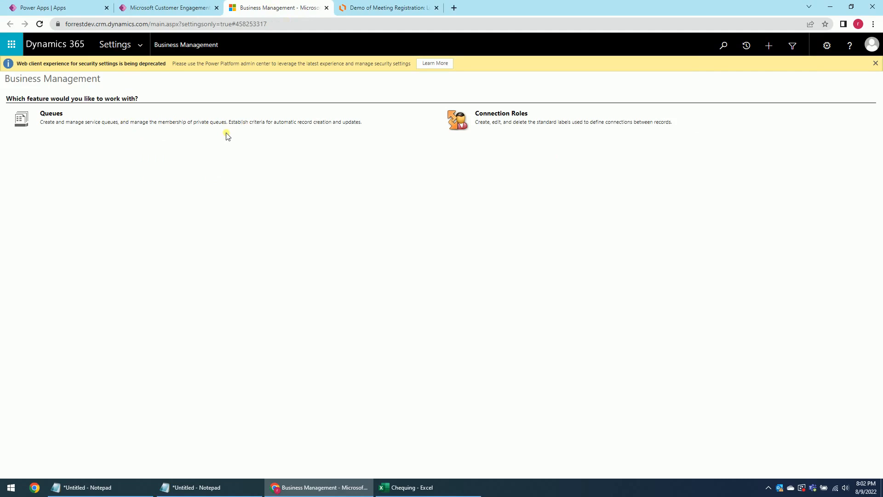
In Document Management Settings, tick the Meeting Registration entity and continue the wizard.
left_click(140, 44)
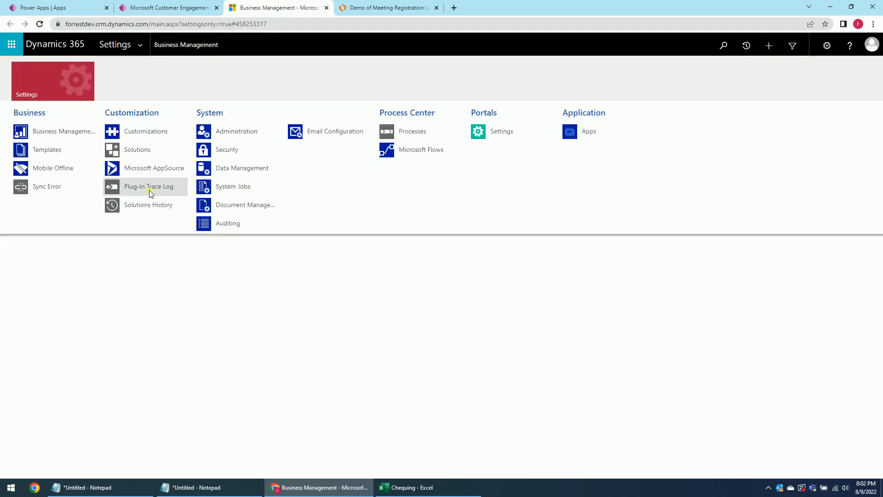
left_click(249, 207)
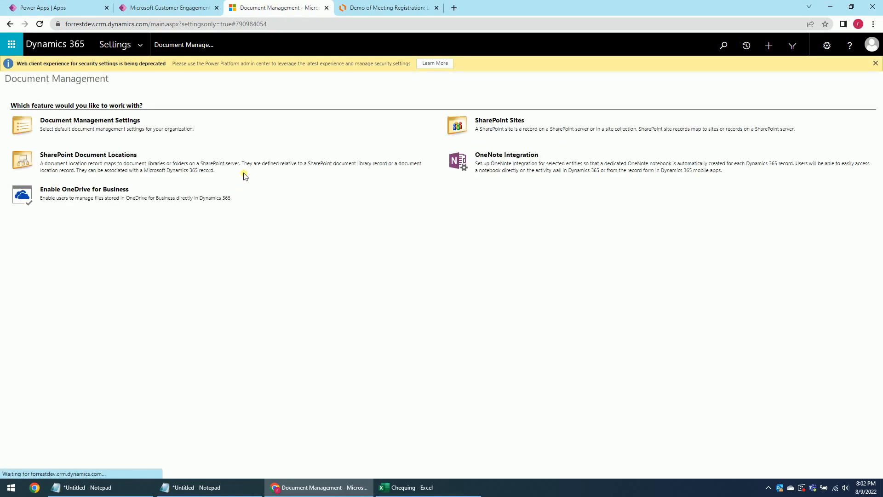
left_click(94, 128)
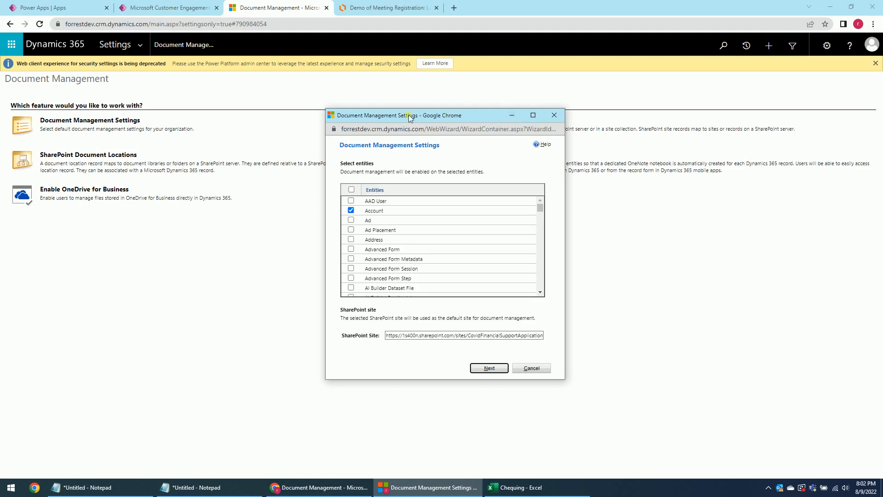
left_click_drag(539, 208, 533, 249)
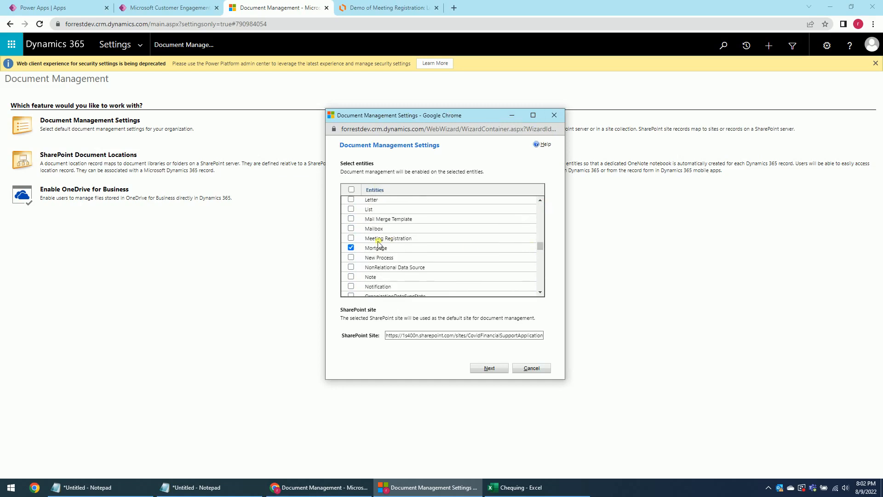
left_click(489, 370)
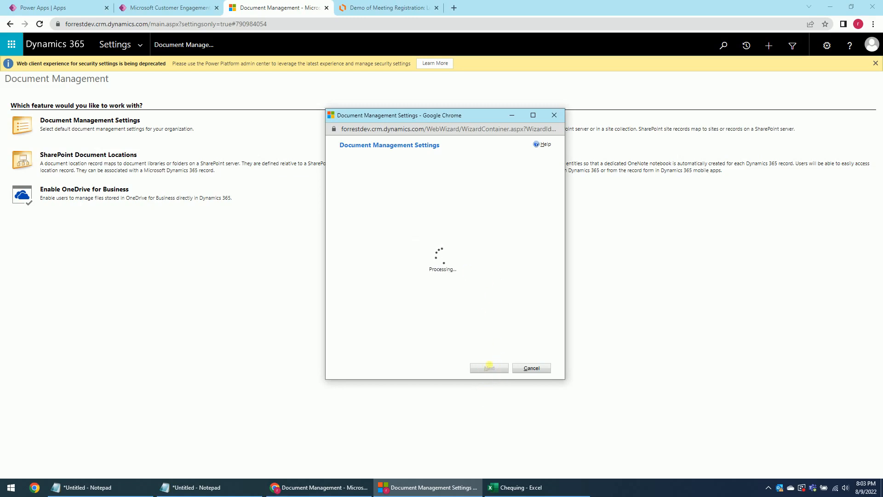
Create the Meeting Registration document library, finish the wizard and return to Power Apps.
left_click(496, 369)
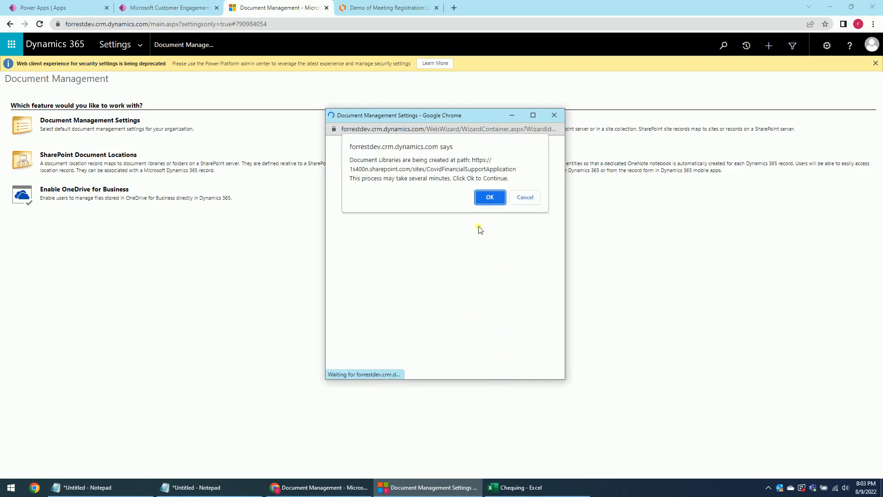
left_click(486, 198)
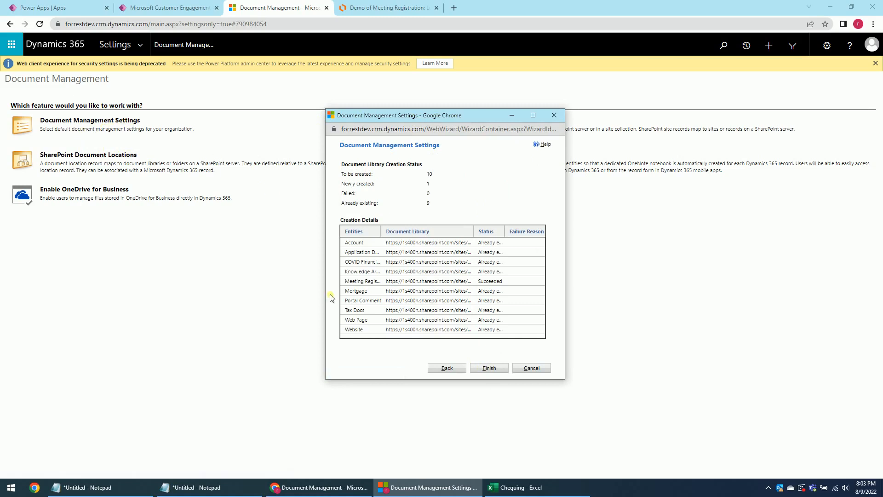
left_click(490, 368)
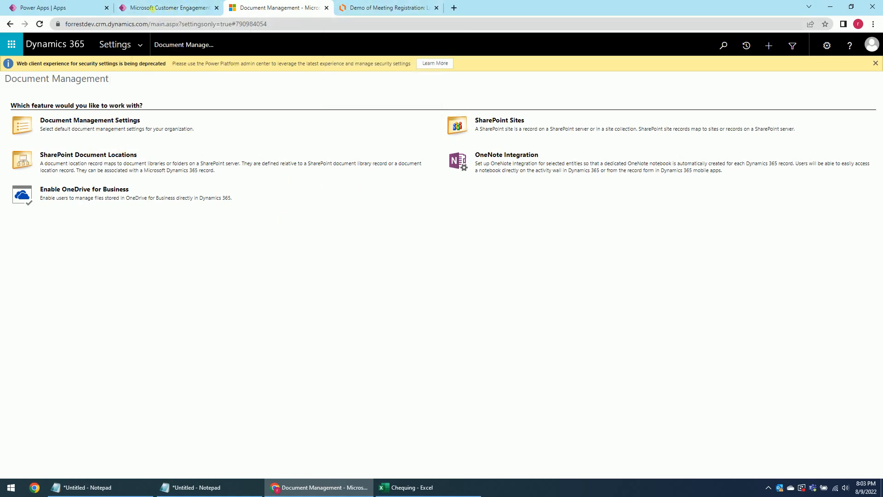
left_click(64, 8)
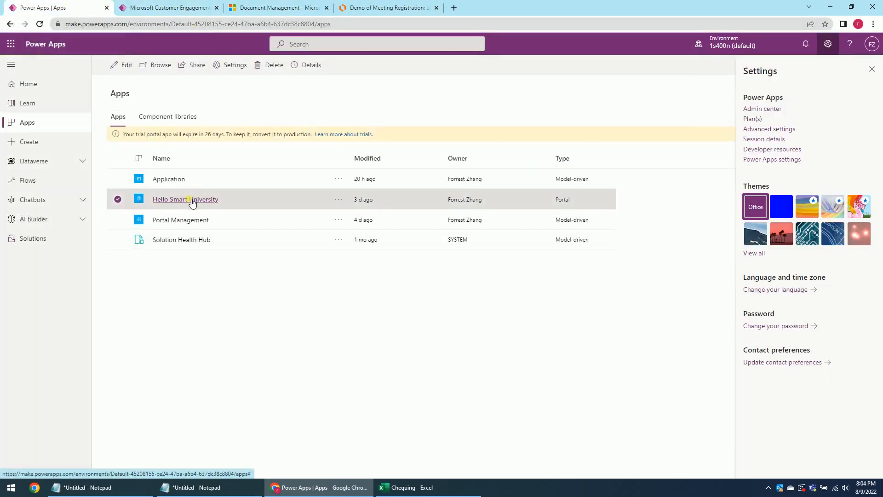
Edit the Hello Smart University portal in Studio and add a blank page.
left_click(344, 203)
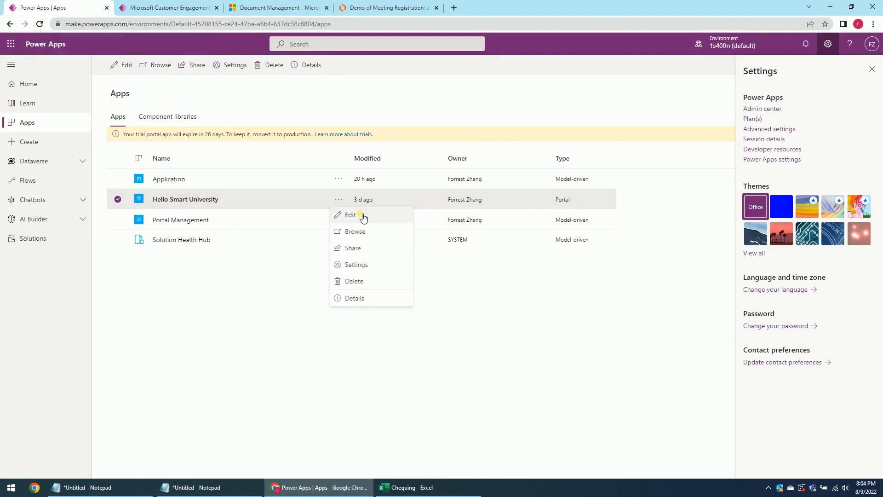
left_click(360, 215)
left_click(872, 69)
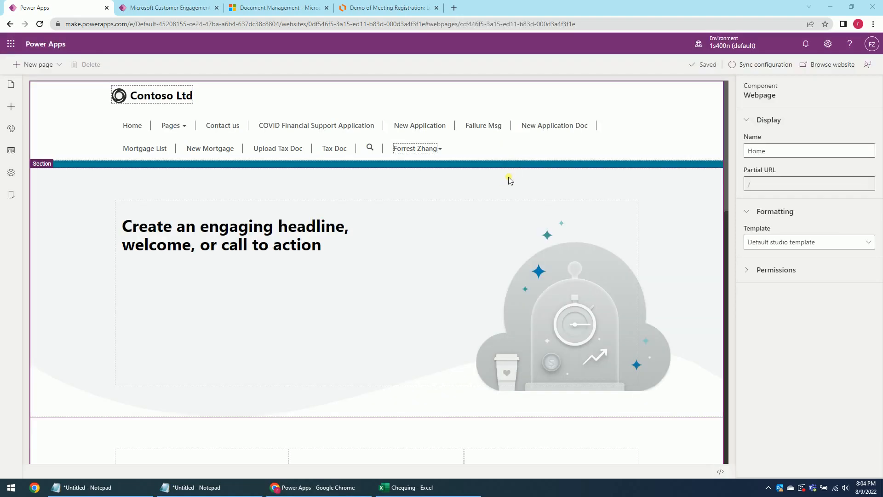
left_click(51, 65)
left_click(49, 108)
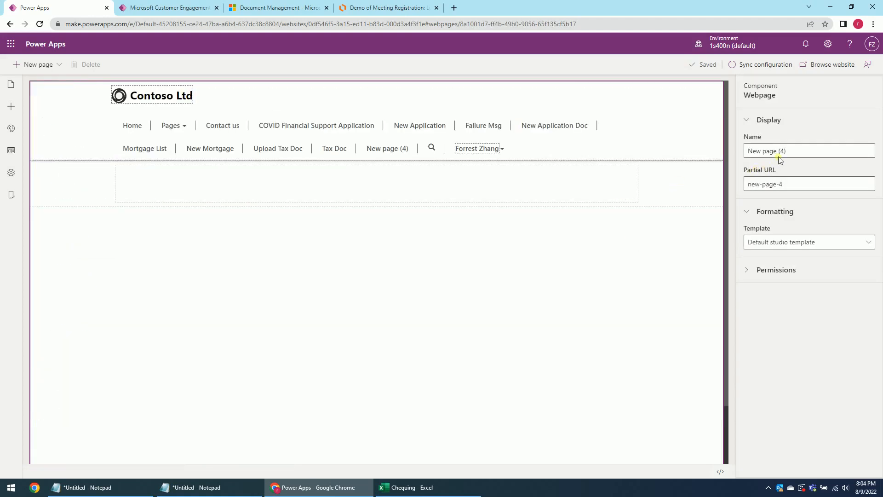
Name the page 'Meeting Registration' with partial URL meeting-registration.
left_click(768, 487)
left_click(768, 488)
left_click_drag(800, 153, 750, 154)
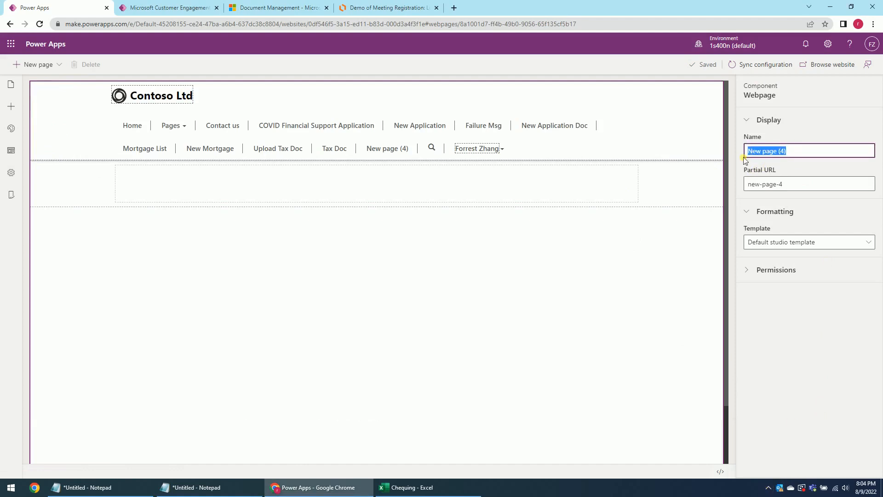
type("Meeting Registration")
left_click(787, 188)
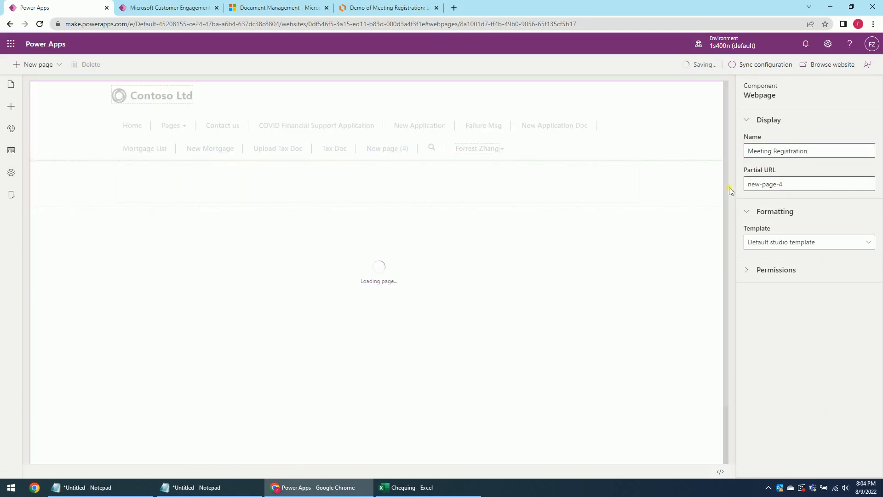
left_click(795, 187)
left_click_drag(782, 186, 741, 184)
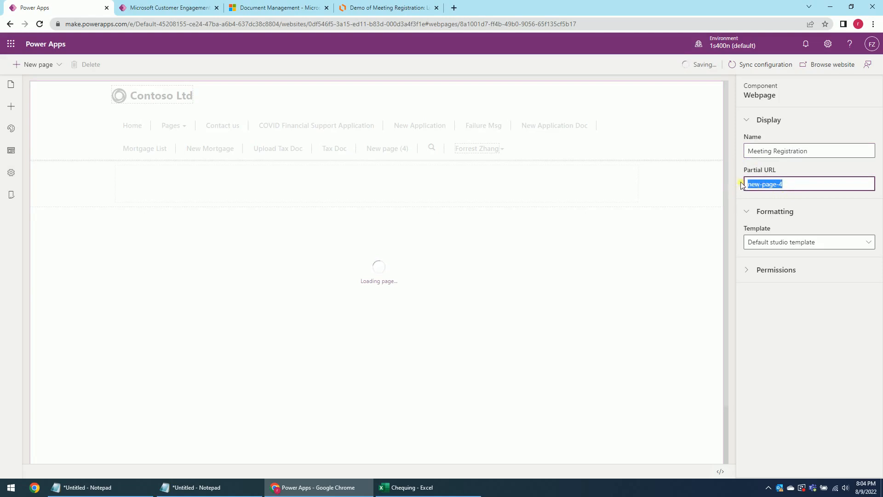
type("meeting-regis")
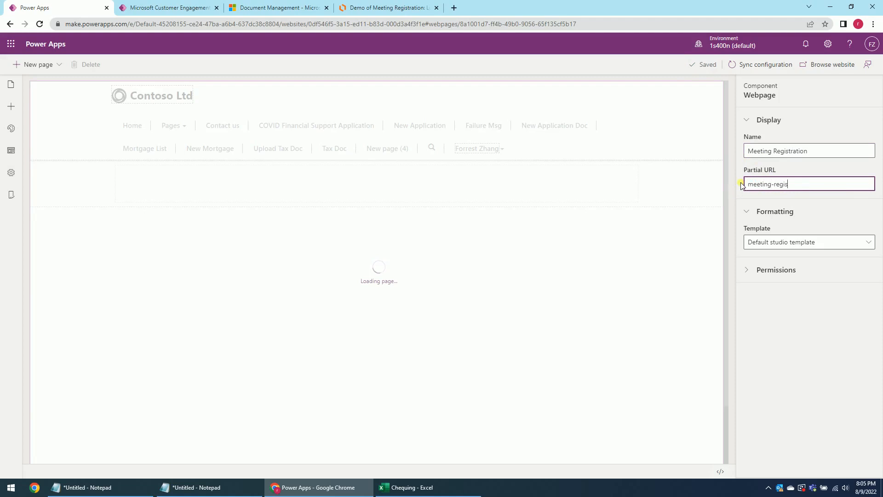
type("on")
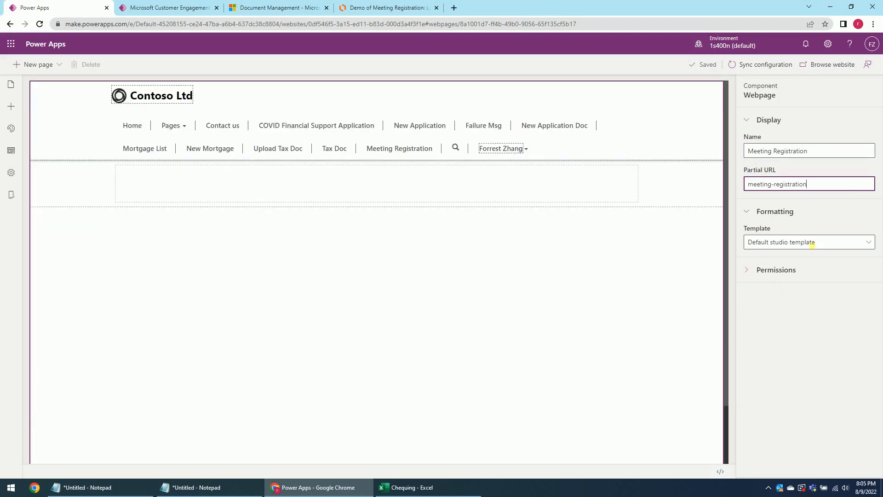
Restrict the page to the Applicant role, then return to the Lucidchart diagram.
left_click(749, 272)
left_click(858, 289)
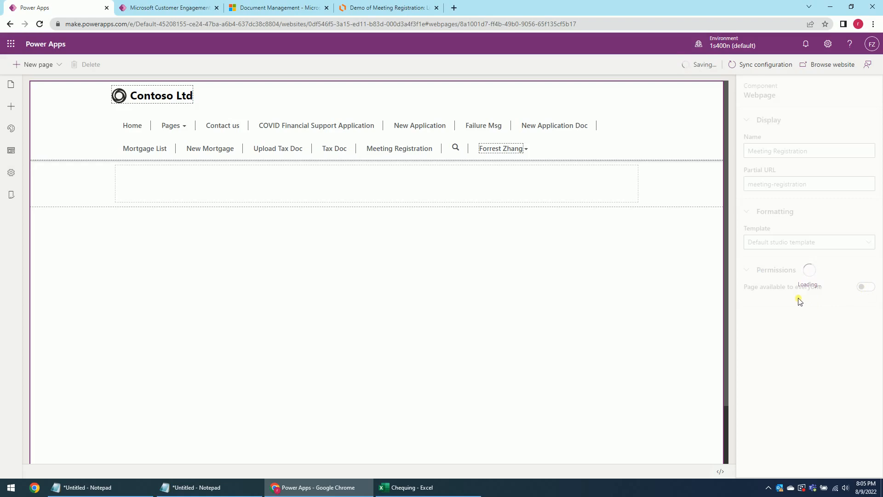
left_click(765, 315)
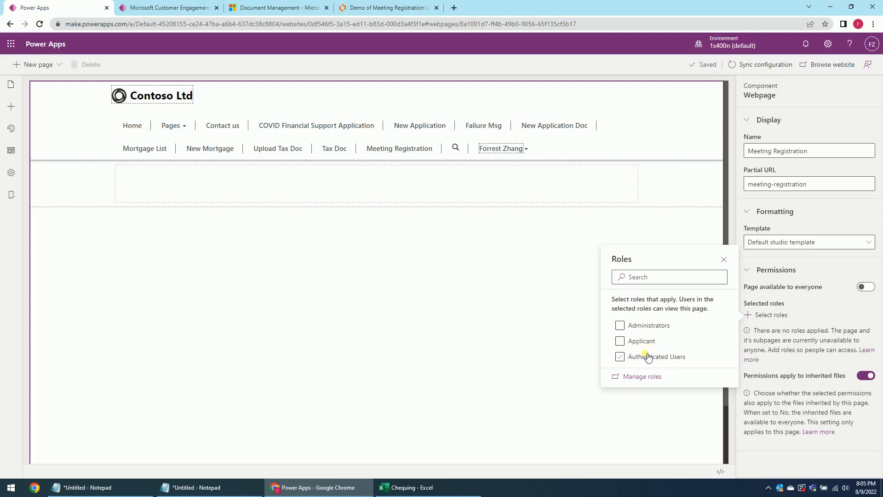
left_click(621, 344)
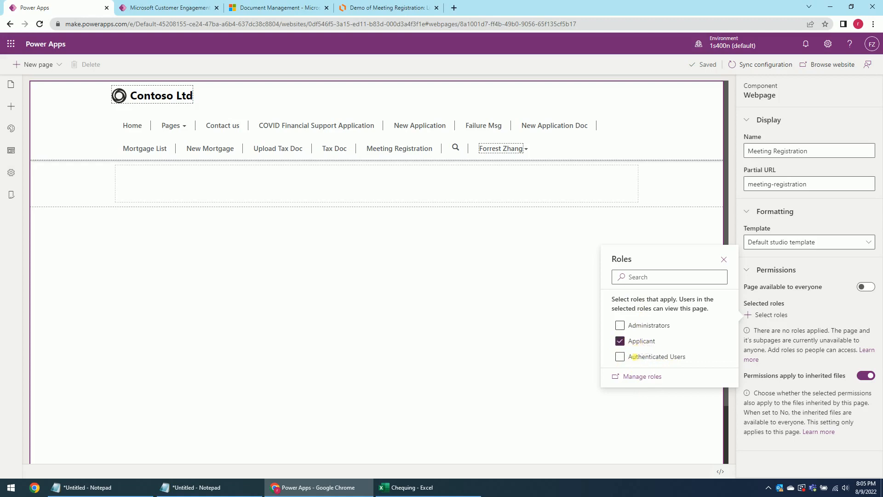
left_click(725, 260)
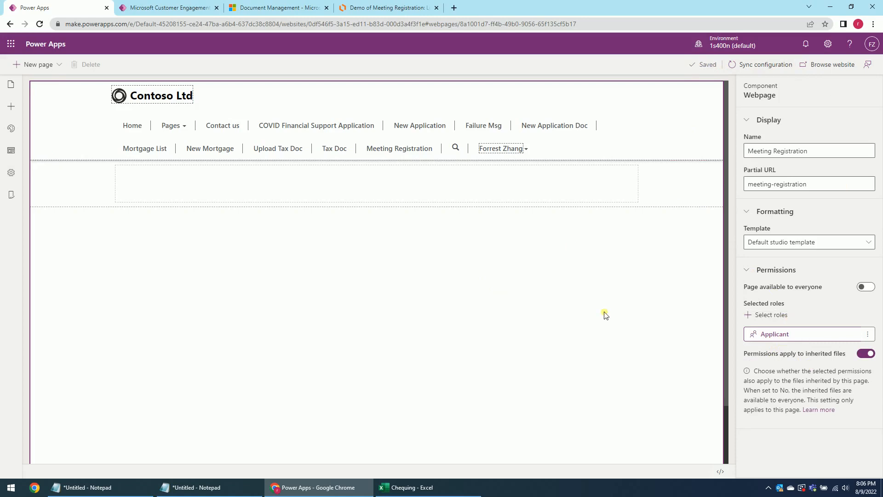
left_click(369, 6)
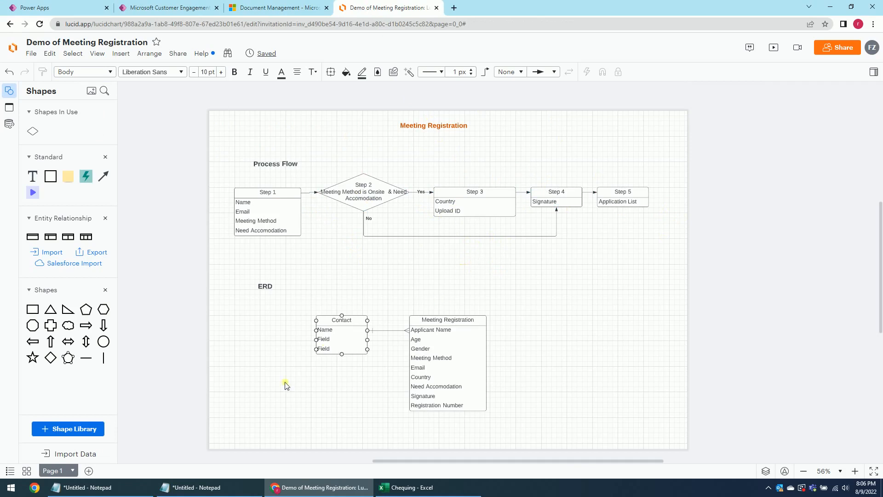
Check the admin center, designer and document management tabs, then open a blank tab.
mouse_move(314, 491)
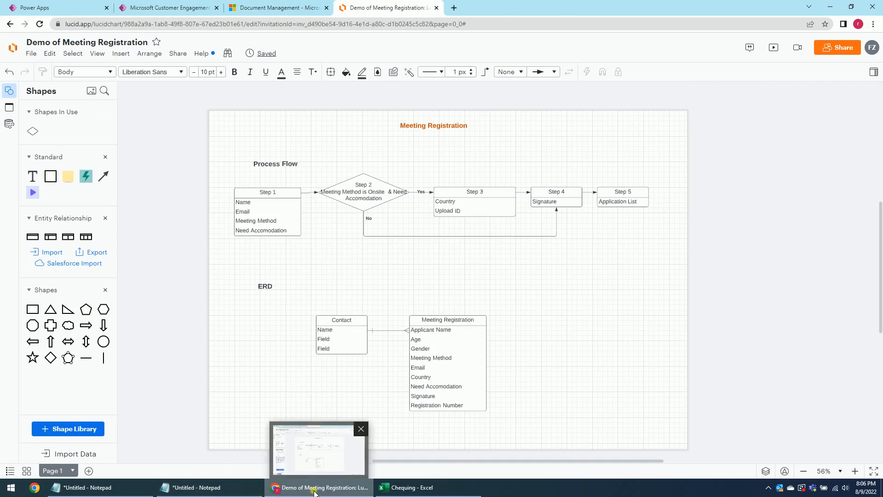
left_click(314, 491)
left_click(294, 488)
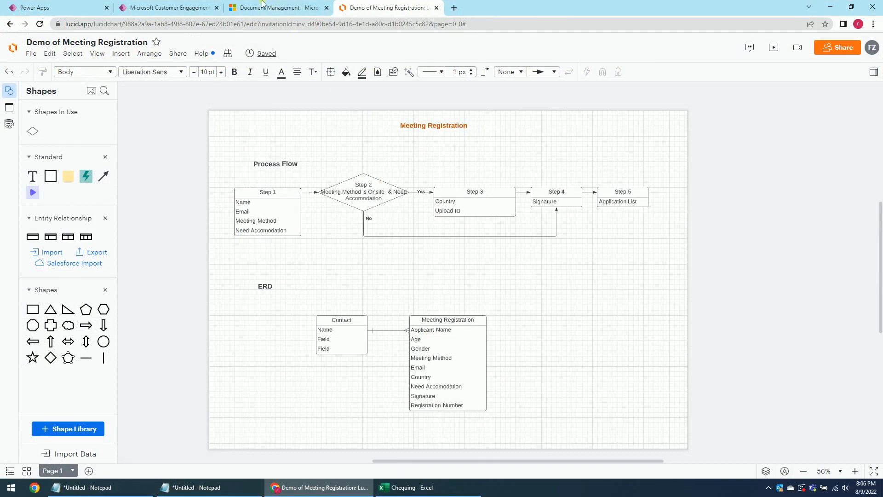
left_click(166, 7)
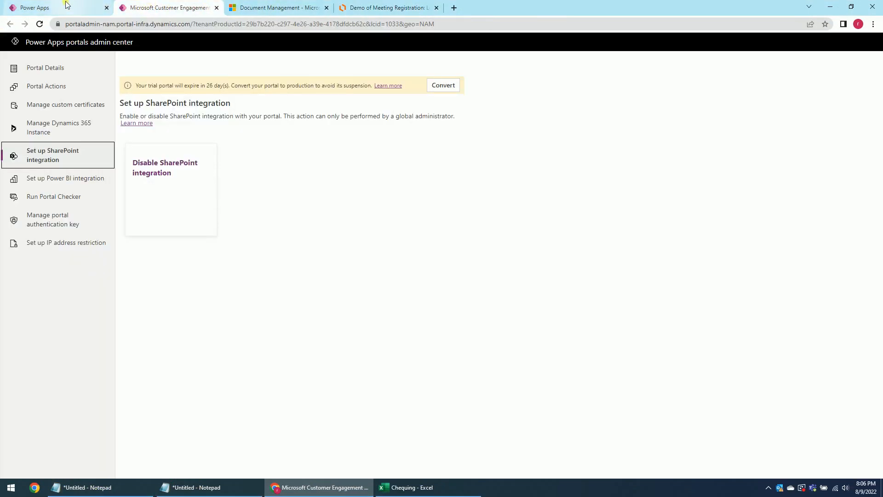
left_click(67, 5)
left_click(276, 6)
left_click(94, 7)
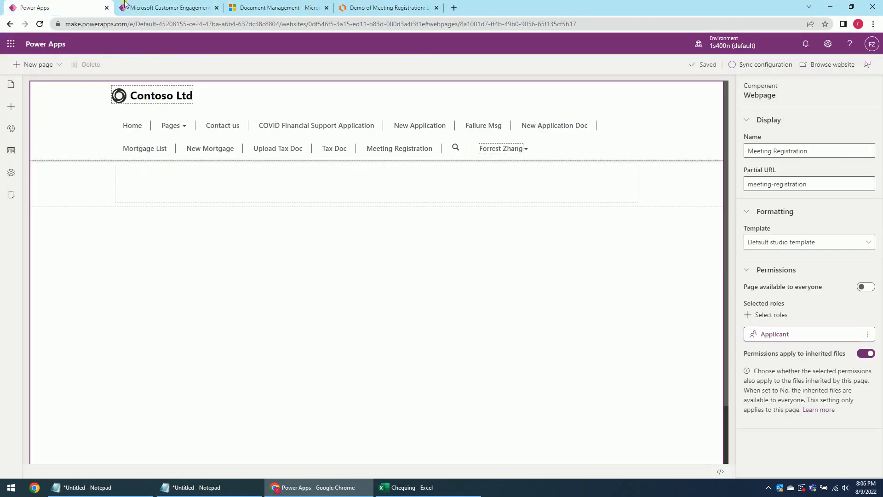
left_click(154, 7)
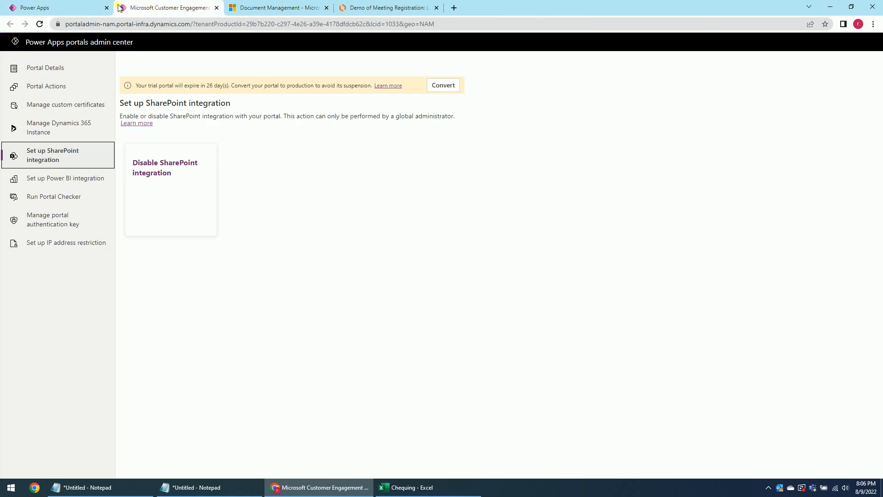
left_click(80, 4)
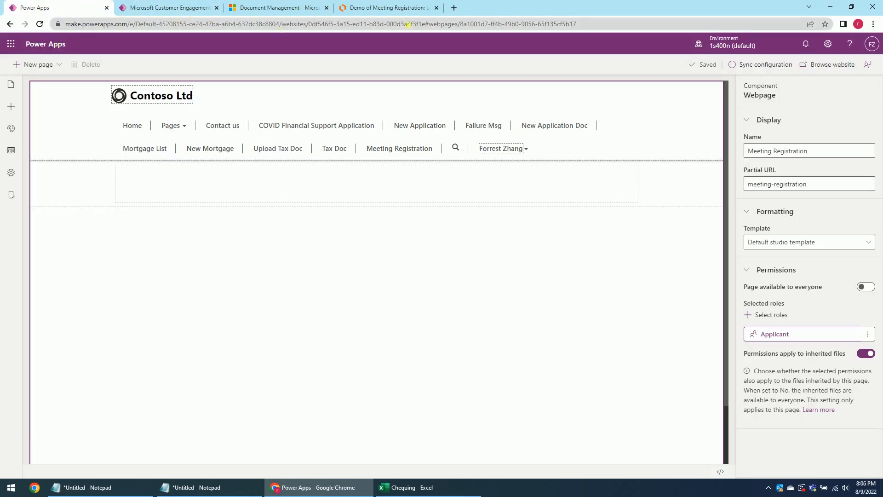
left_click(455, 7)
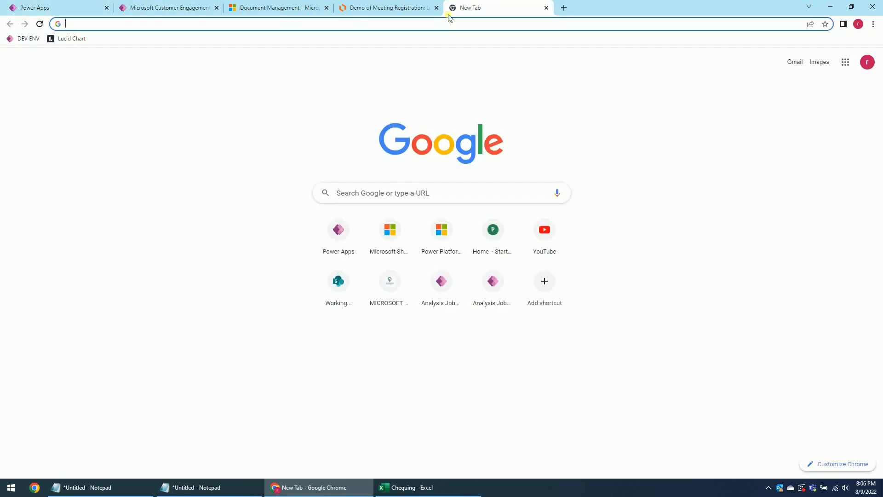
Load the Power Apps maker site via 'make' and open the Portal Management app.
type("make")
key("Return")
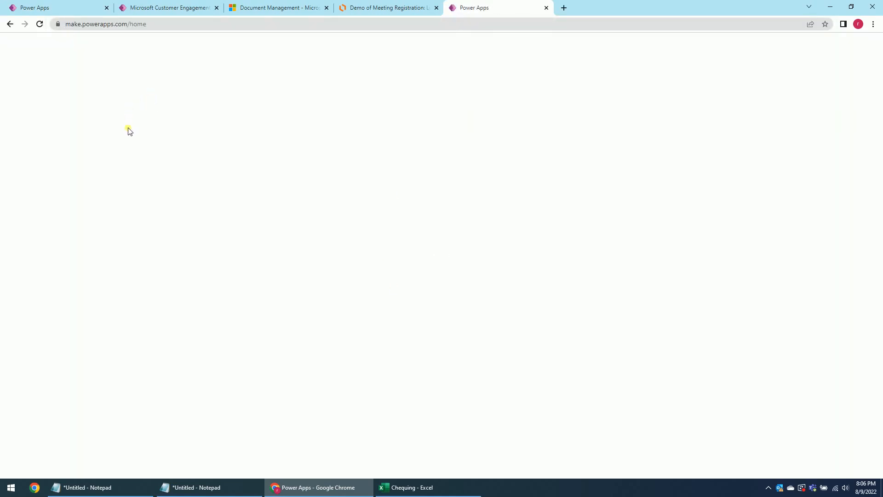
left_click(36, 125)
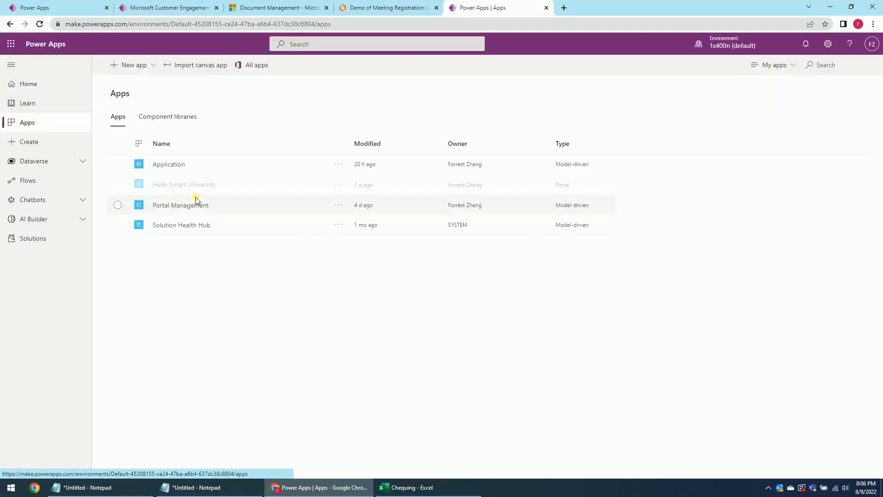
left_click(194, 205)
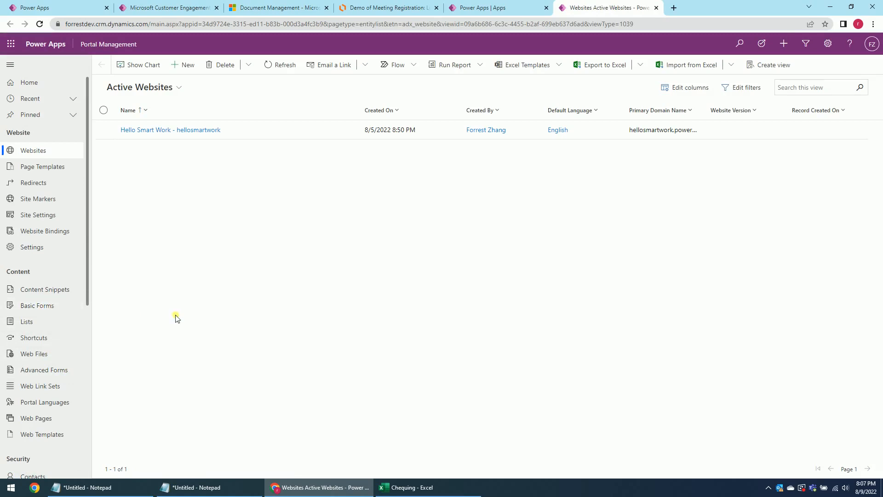
Create a new Meeting Registration advanced form linked to the Hello Smart Work website.
left_click(65, 370)
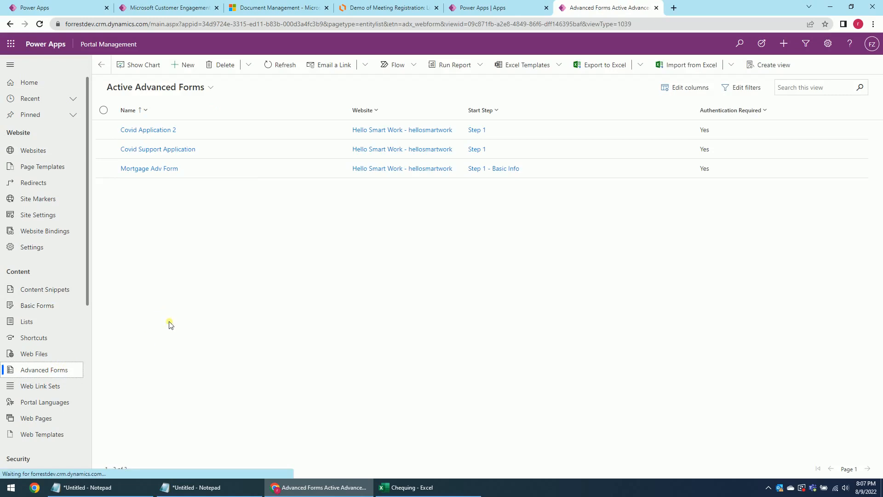
left_click(186, 64)
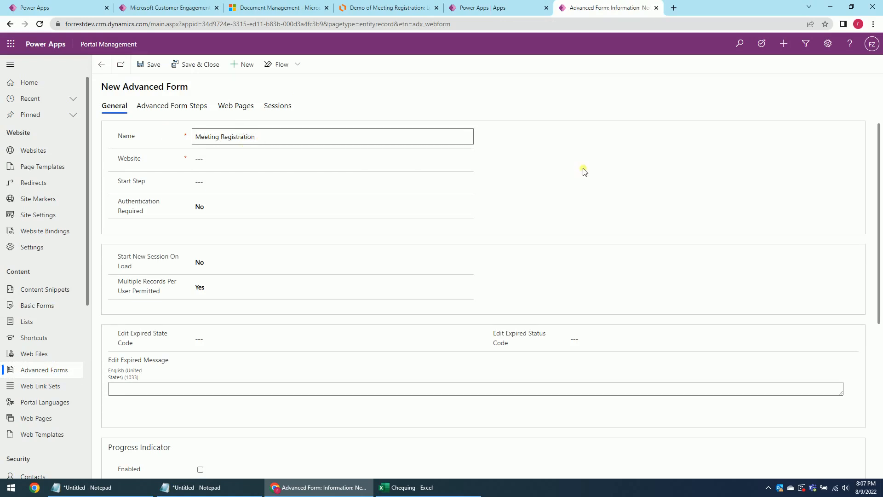
left_click(276, 168)
left_click(466, 160)
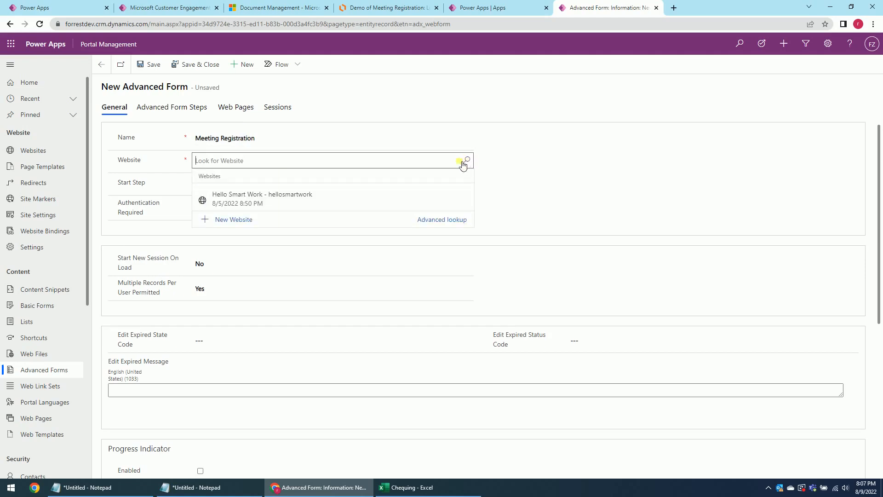
left_click(269, 202)
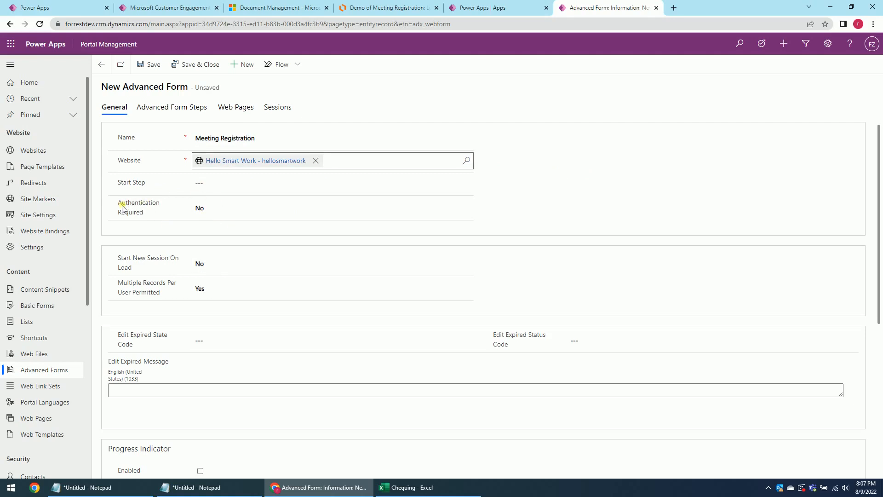
Set Authentication Required and Start New Session On Load to Yes, then save the form.
left_click(240, 213)
left_click(227, 229)
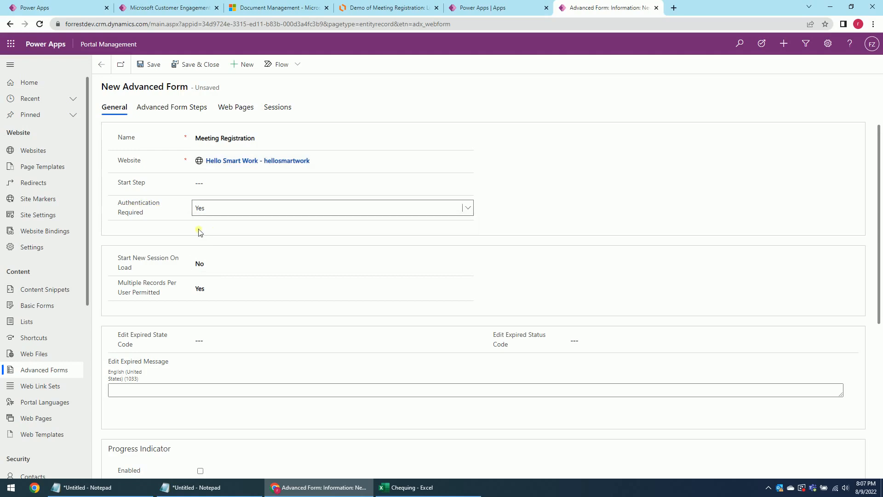
left_click(232, 263)
left_click(216, 287)
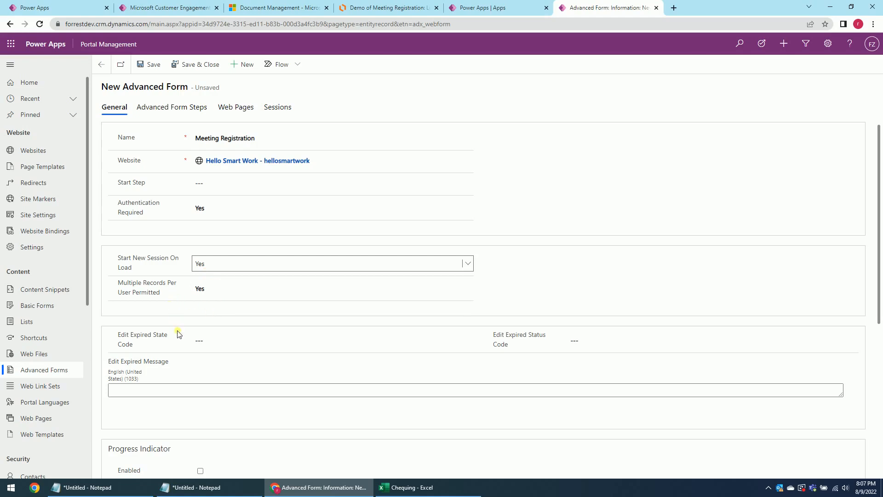
scroll(227, 233, "down", 2)
left_click(155, 66)
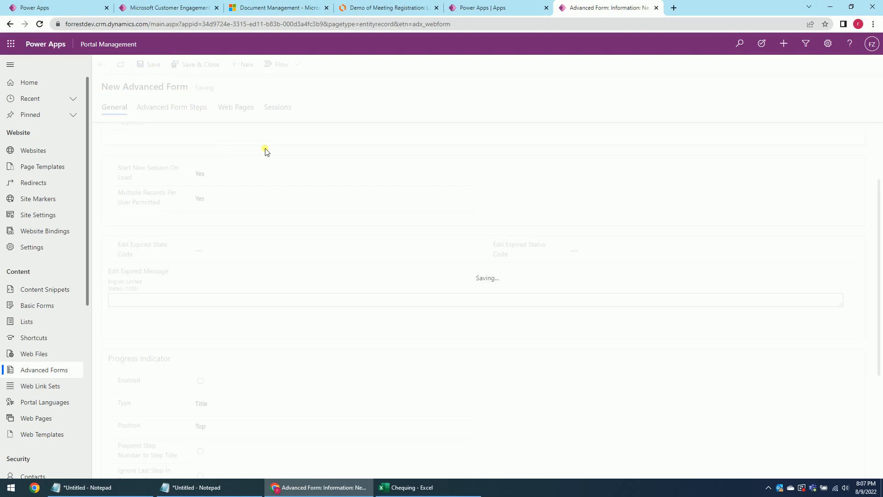
scroll(349, 324, "down", 4)
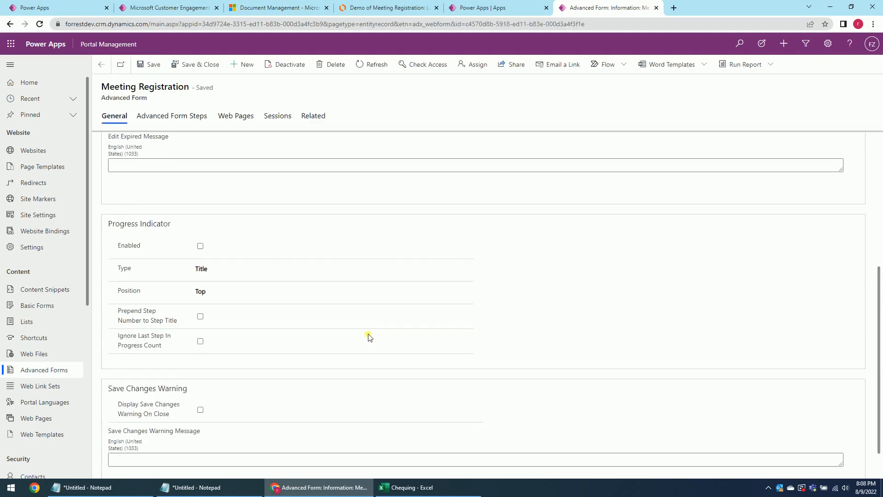
Add a new advanced form step under the form's Advanced Form Steps, keeping type Load Form.
scroll(322, 258, "up", 4)
left_click(314, 119)
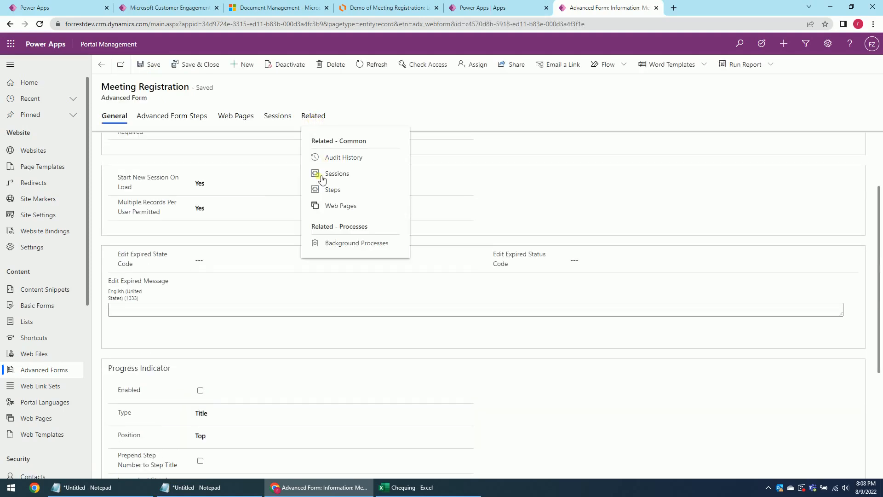
left_click(164, 116)
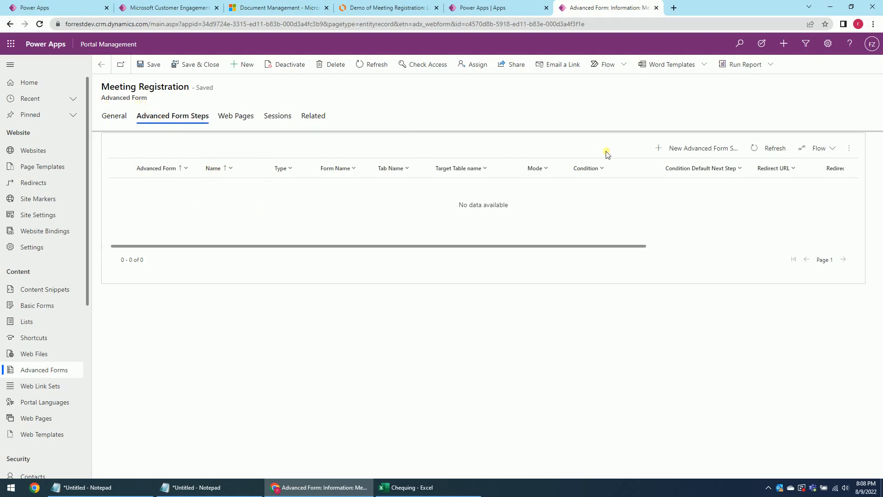
left_click(685, 154)
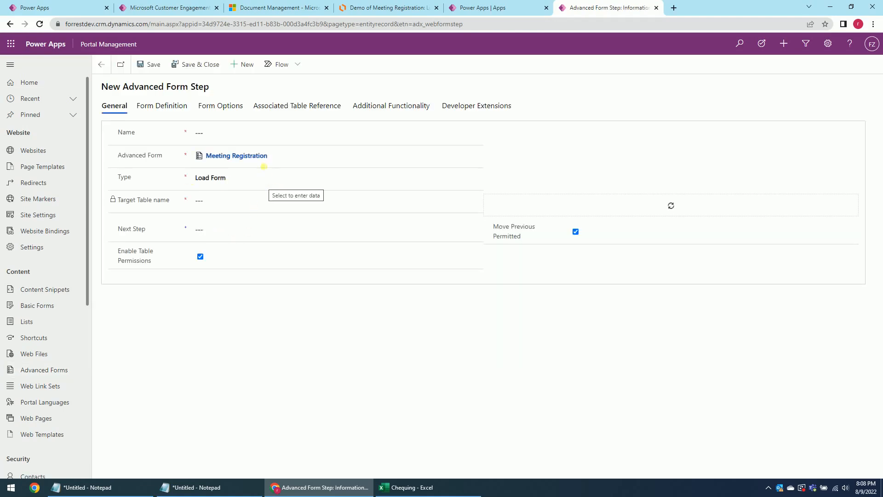
left_click(234, 178)
left_click(234, 179)
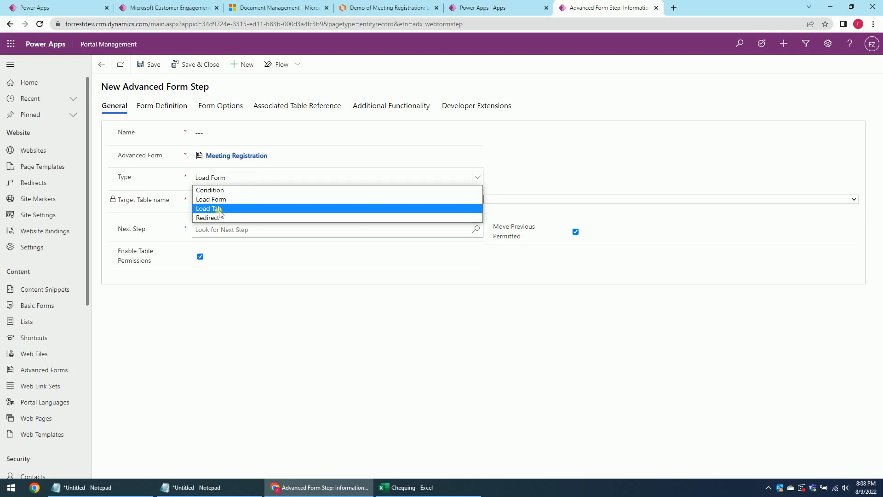
left_click(330, 328)
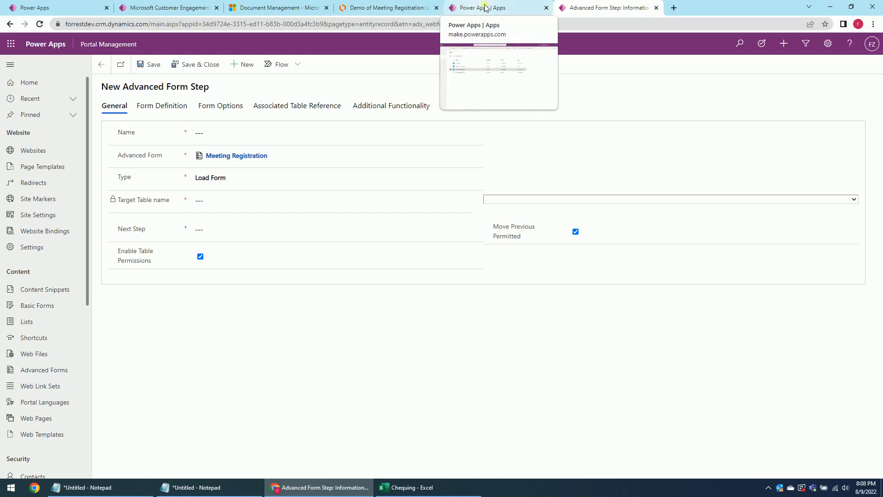
left_click(161, 8)
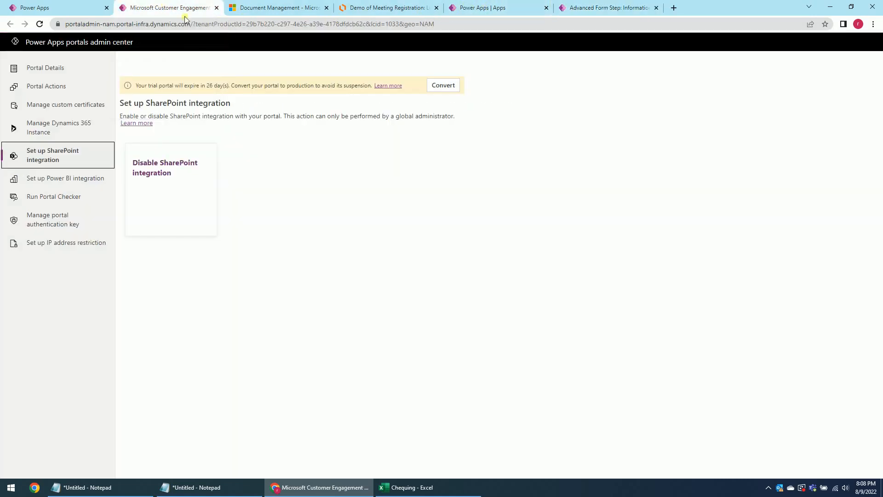
Switch between the open browser tabs and return to the Power Apps apps list.
left_click(493, 8)
left_click(605, 10)
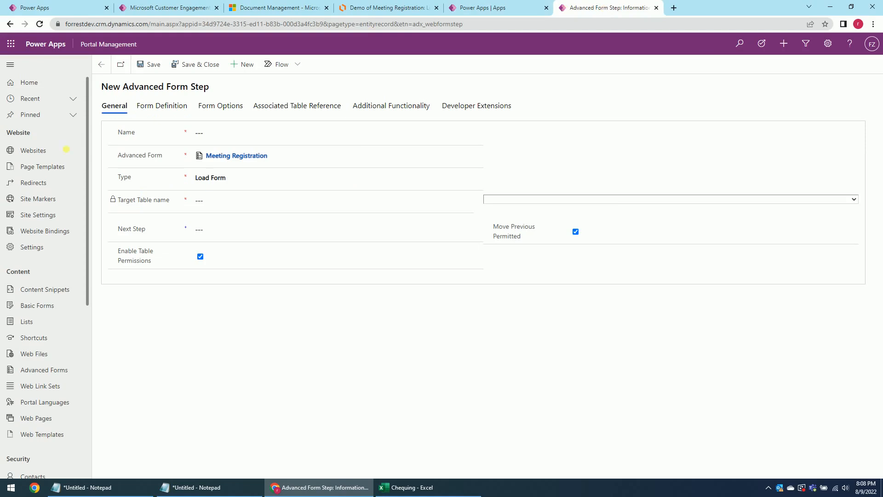
left_click(167, 8)
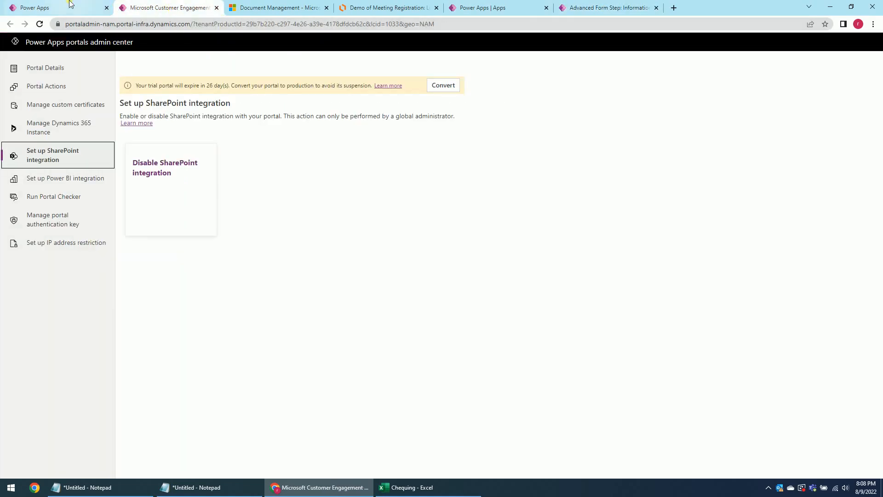
left_click(70, 4)
left_click(481, 7)
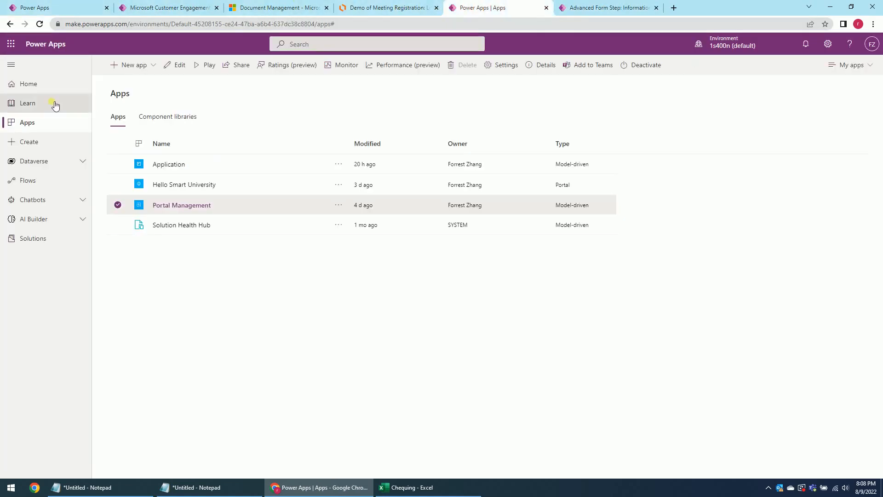
In Solutions, open Meeting Registration and go to Tables > Meeting Registration > Forms.
left_click(36, 240)
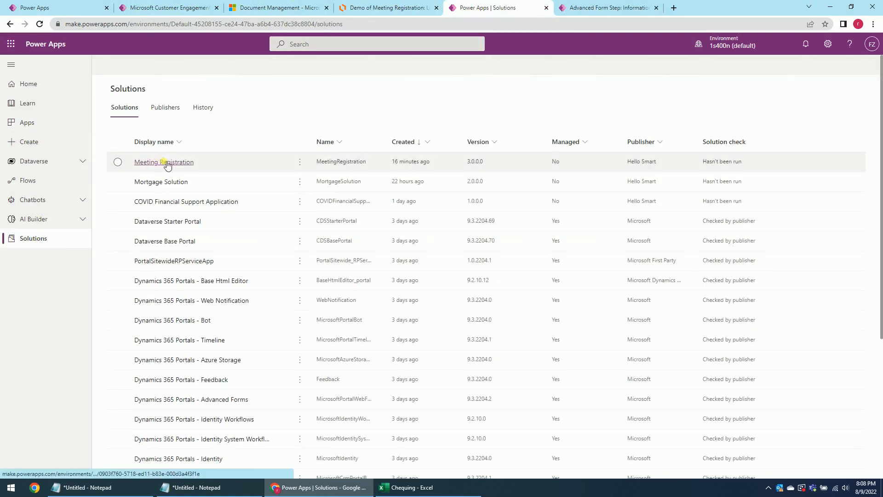
left_click(162, 163)
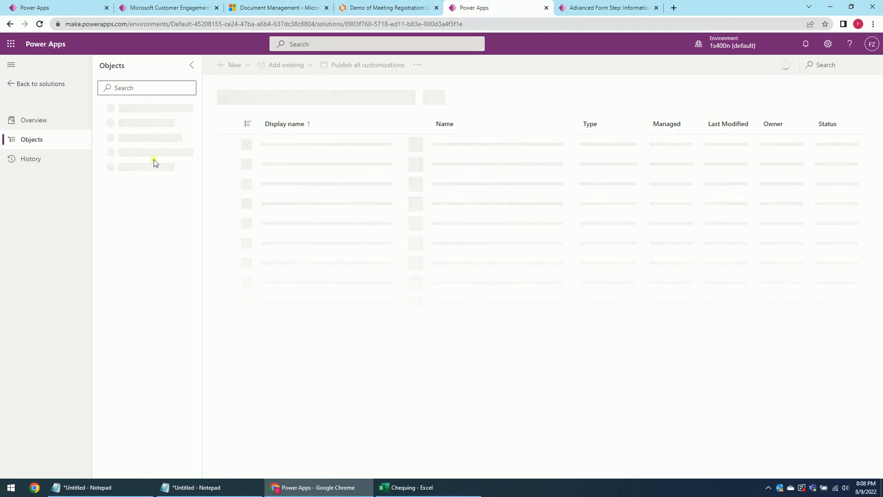
left_click(99, 182)
left_click(111, 213)
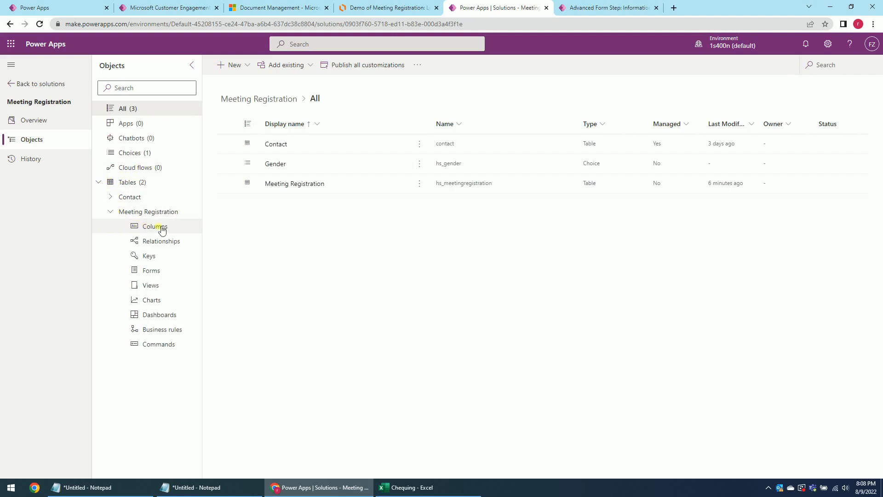
left_click(160, 273)
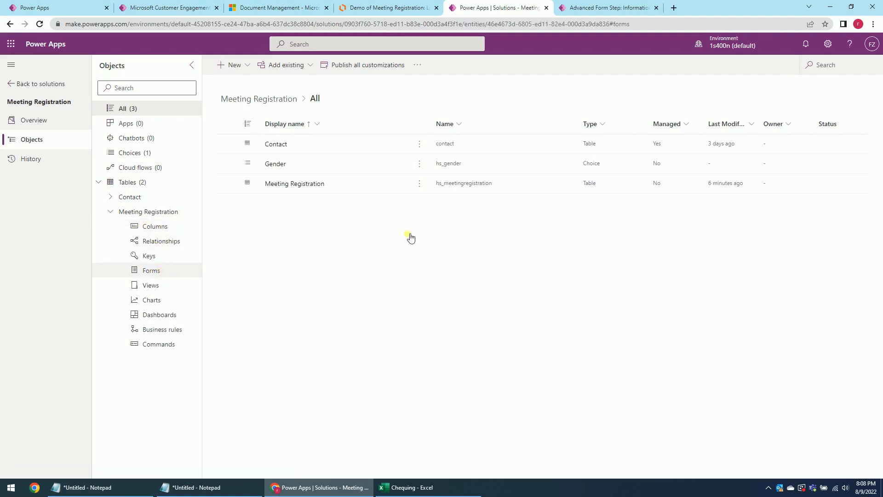
Create a new Main form for Meeting Registration and select its General tab.
left_click(257, 65)
left_click(246, 86)
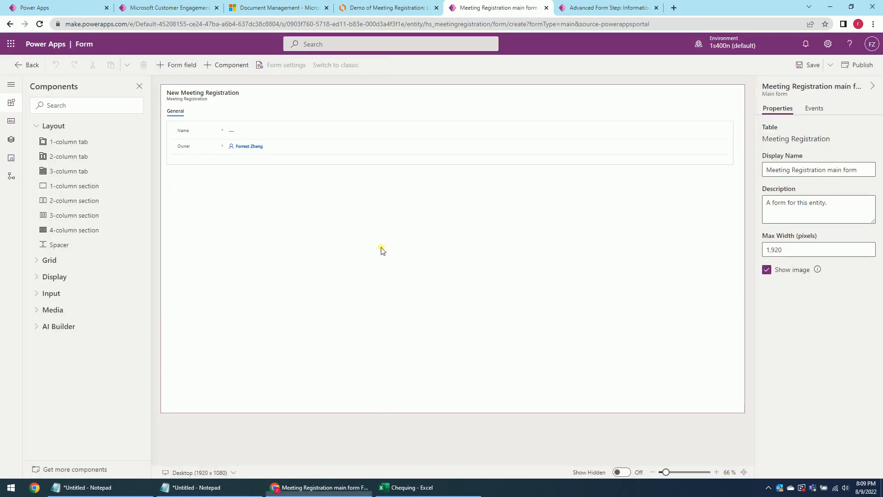
left_click(386, 248)
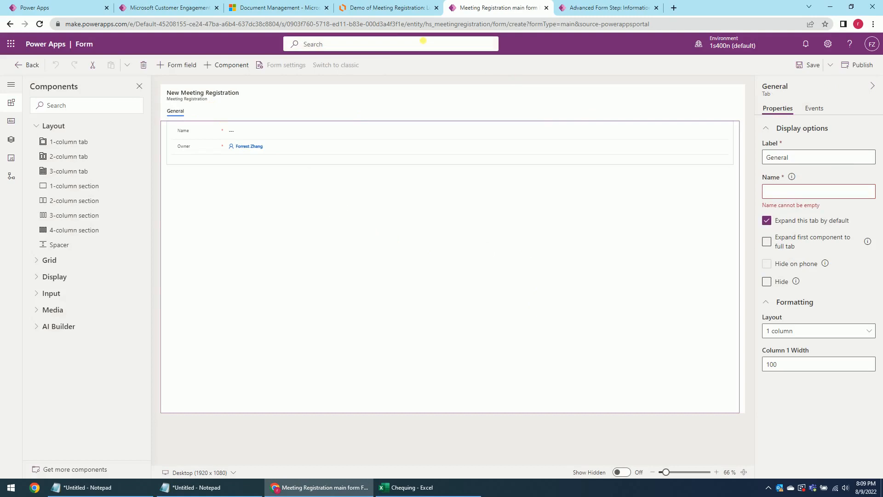
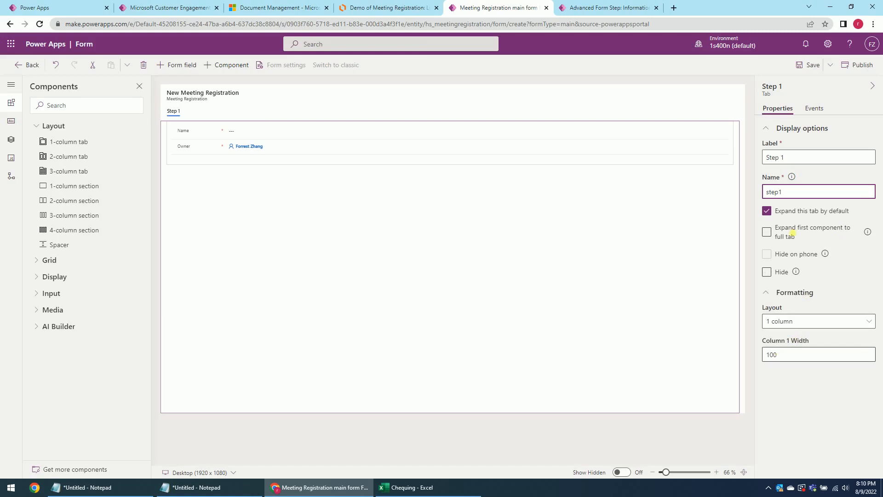
Save the Meeting Registration form and add a new 1-column tab after Step 1.
left_click(801, 66)
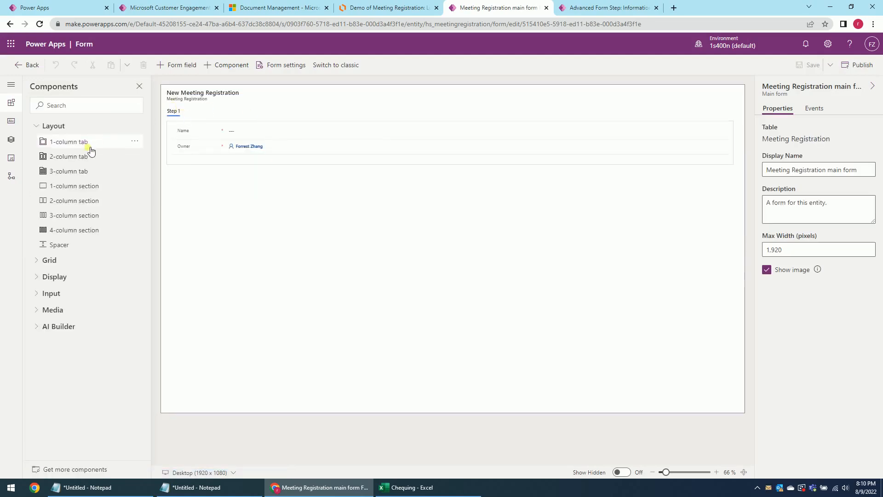
left_click(247, 173)
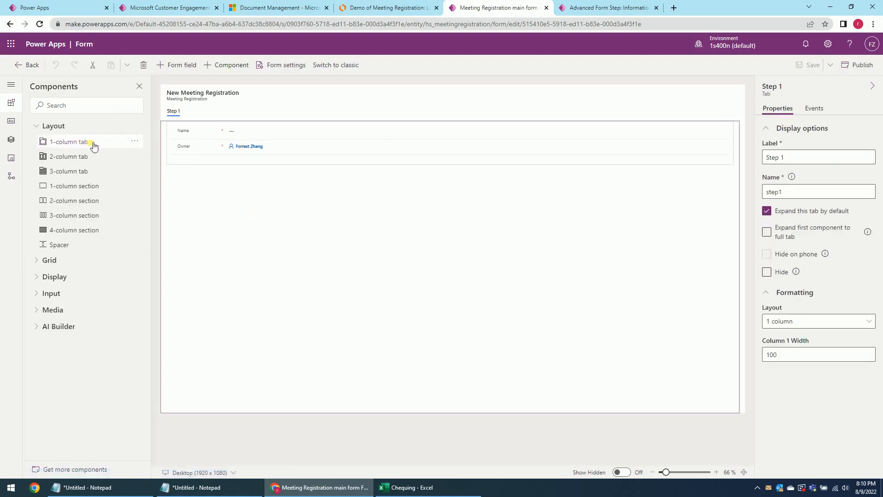
left_click(87, 143)
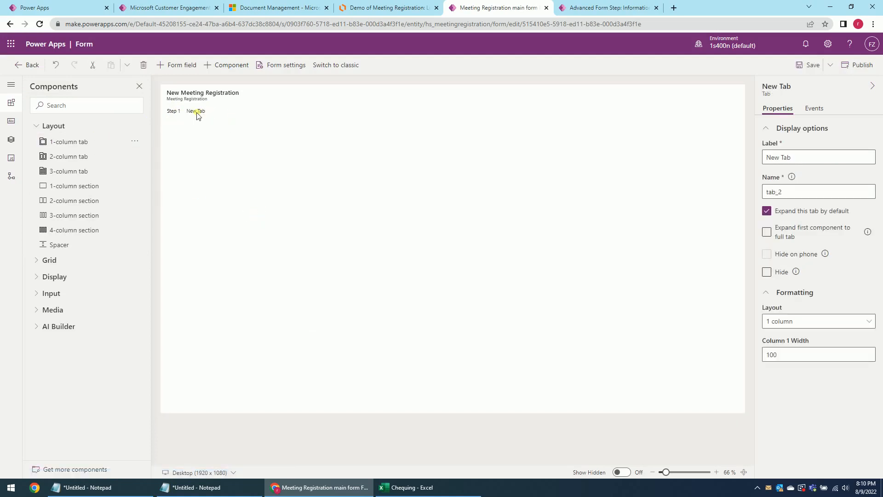
Rename the new tab to label Step 3, name step3, and save the form.
left_click(191, 112)
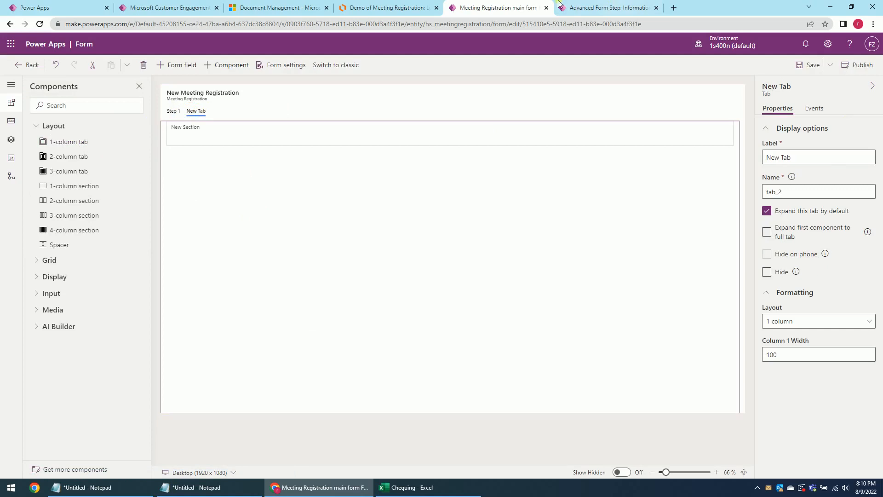
left_click(363, 7)
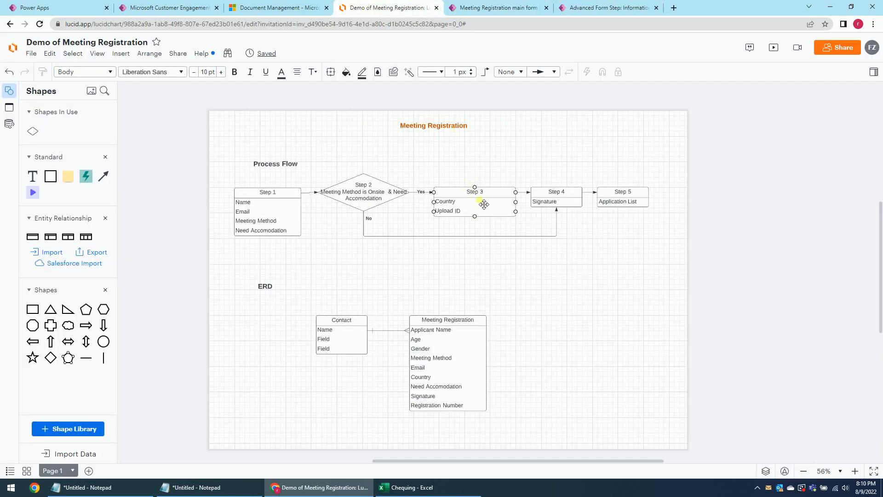
left_click(261, 8)
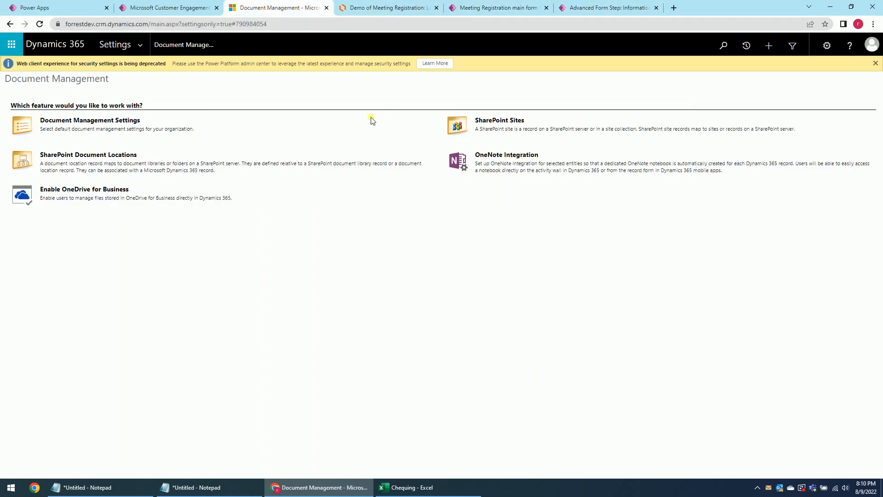
left_click(496, 7)
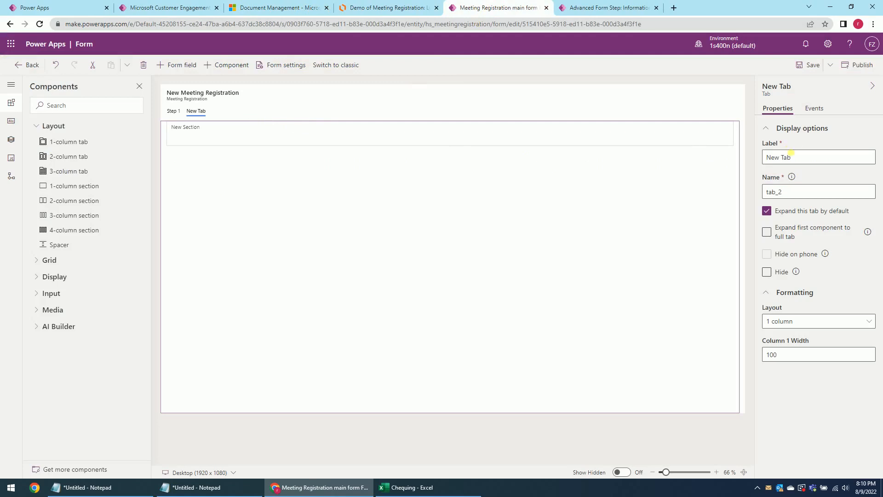
left_click_drag(791, 153, 724, 157)
type("Step 3")
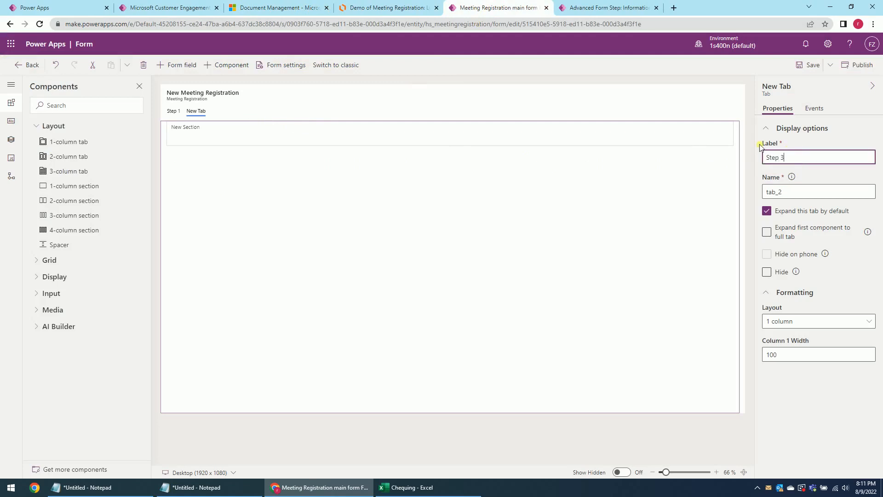
key("Tab")
key("BackSpace")
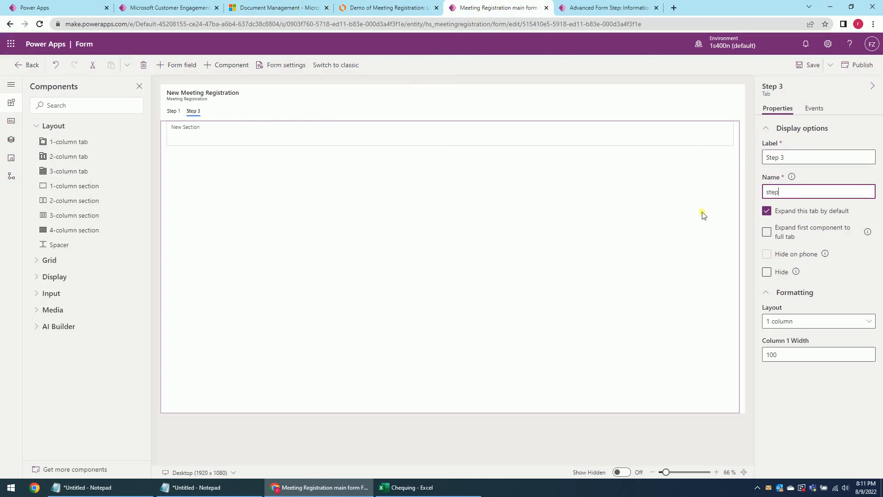
left_click(814, 67)
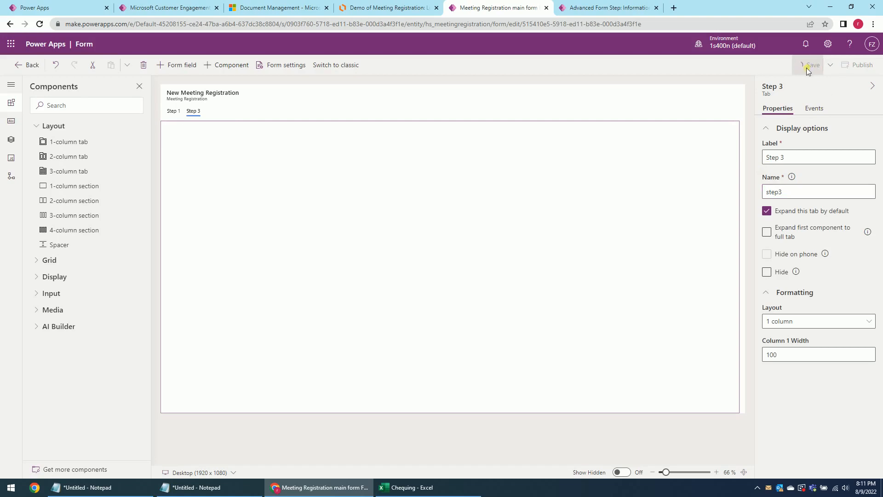
Add another 1-column tab labelled Step 4, named step4, and save.
left_click(89, 143)
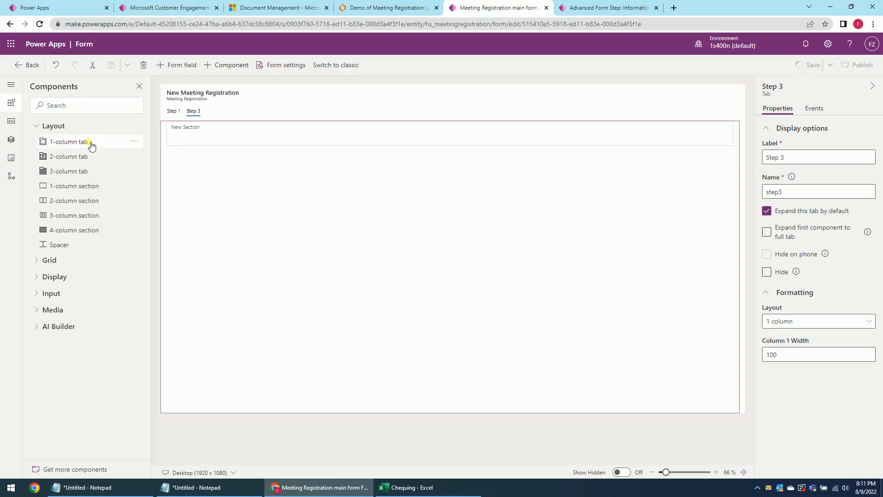
left_click(221, 112)
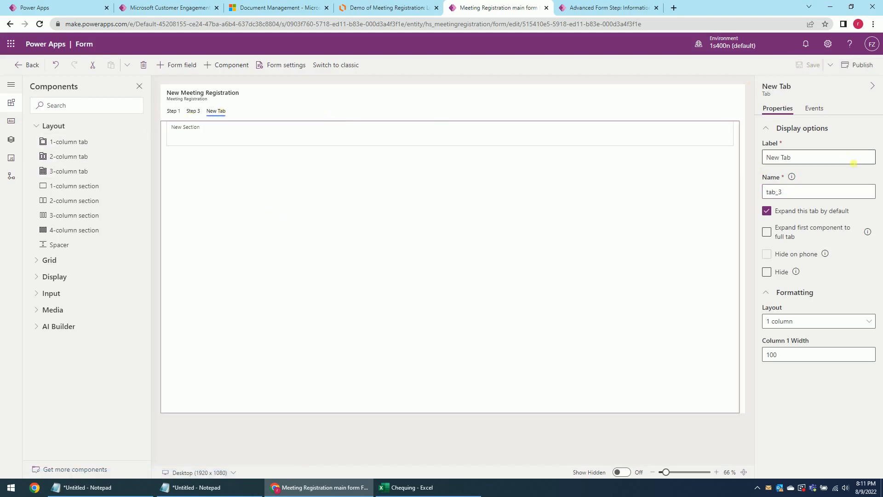
left_click_drag(807, 159, 759, 160)
type("S")
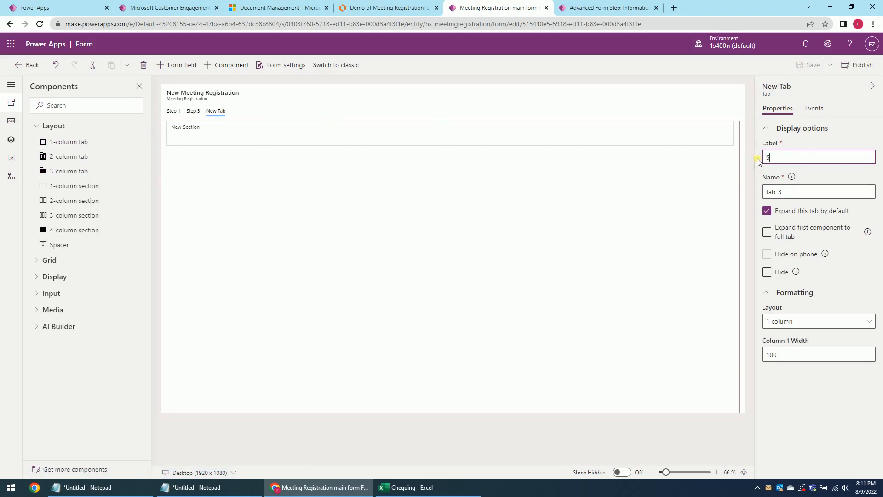
type("tep 4")
double_click(791, 192)
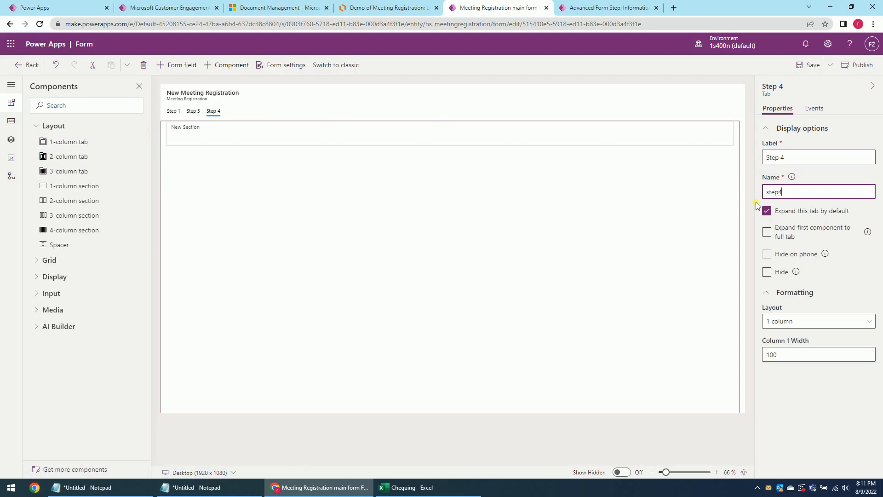
left_click(809, 64)
Review the process diagram and Advanced Form Step page, then reopen the Step 1 tab.
left_click(390, 8)
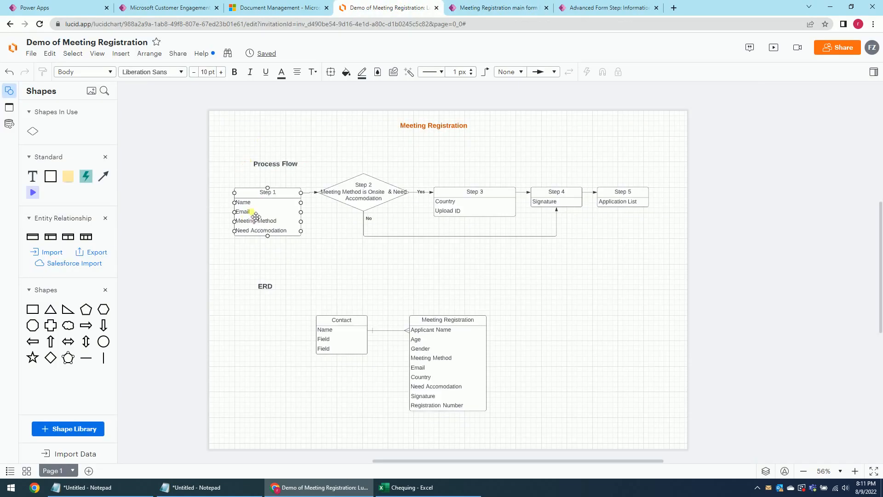
left_click(600, 7)
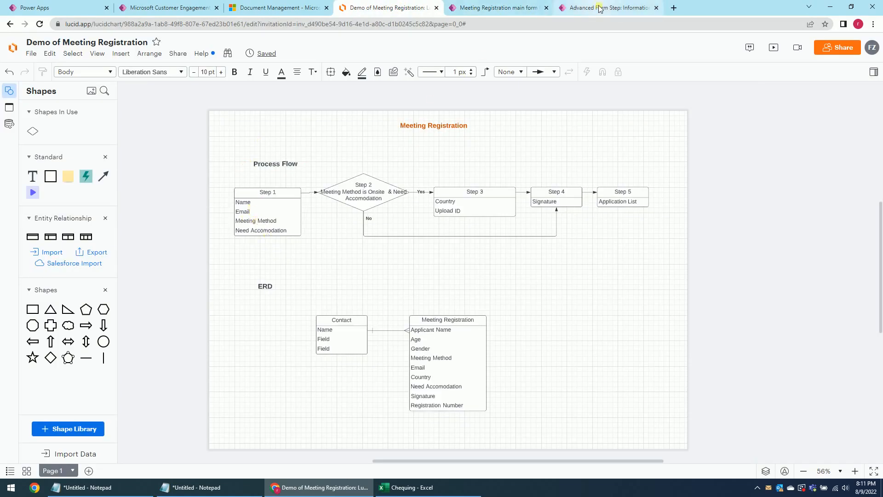
left_click(511, 9)
left_click_drag(244, 140, 174, 113)
left_click(173, 114)
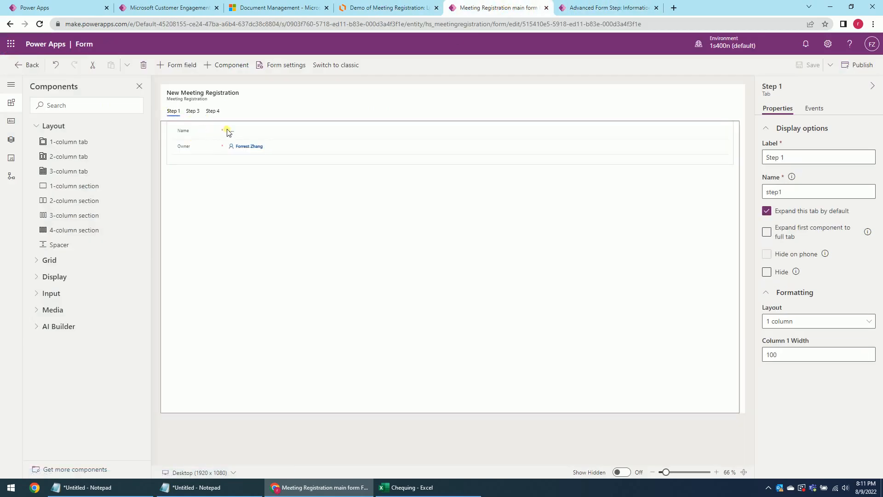
Hide the Owner field on Step 1 and add the Email column.
left_click(226, 149)
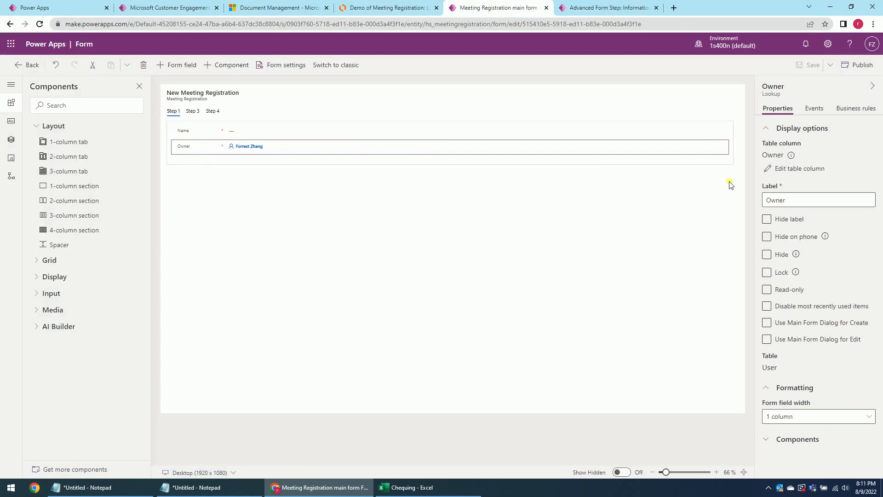
left_click(767, 255)
left_click(11, 121)
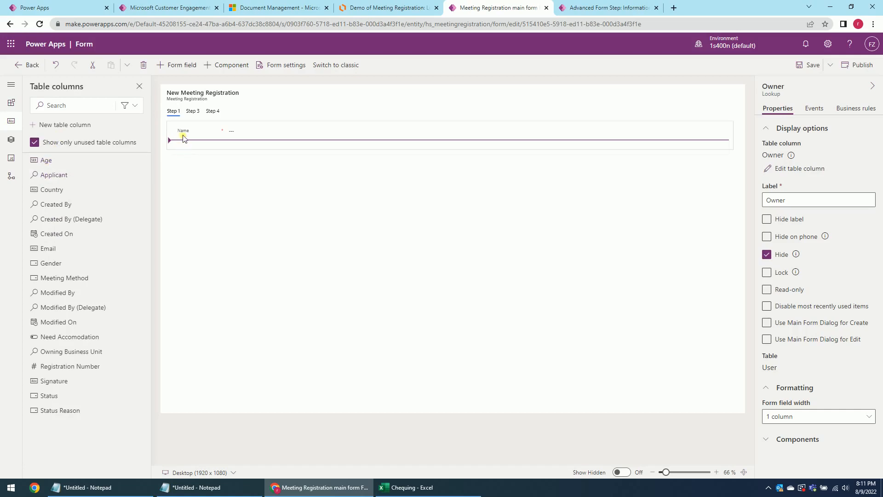
left_click(75, 252)
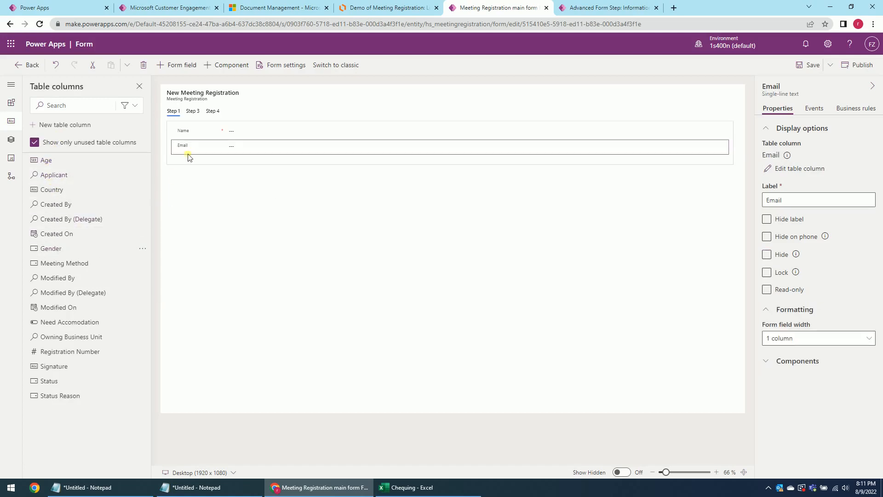
left_click(393, 7)
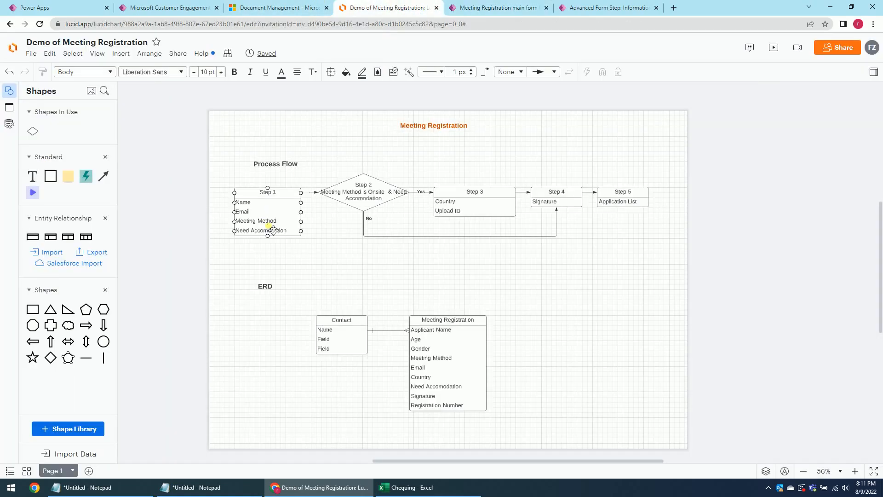
left_click(479, 9)
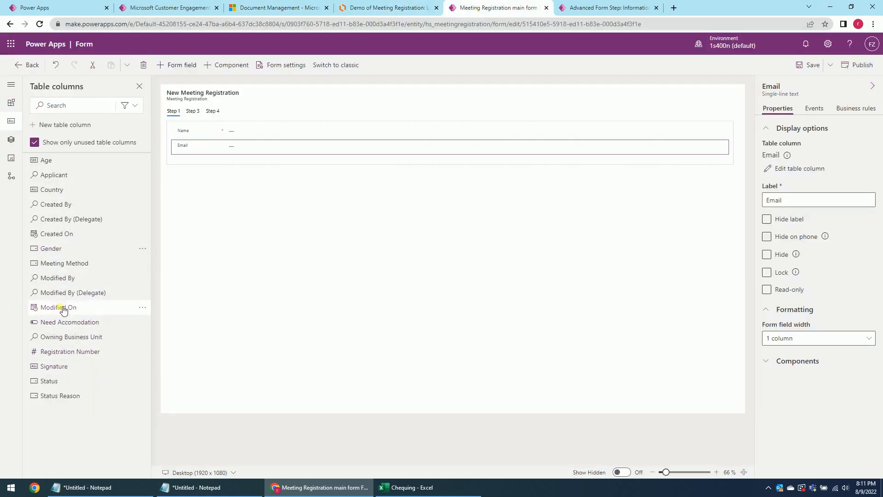
Add Meeting Method and Need Accomodation below Email, then open the Step 3 tab.
left_click(72, 263)
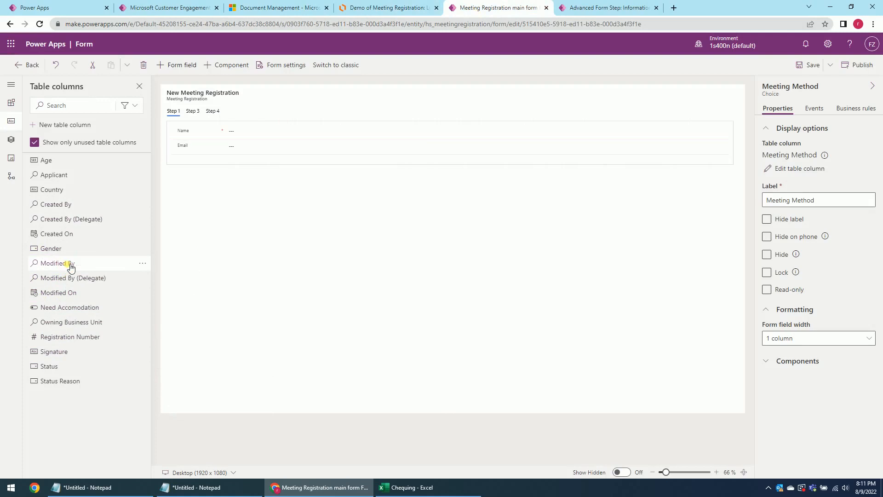
left_click(69, 307)
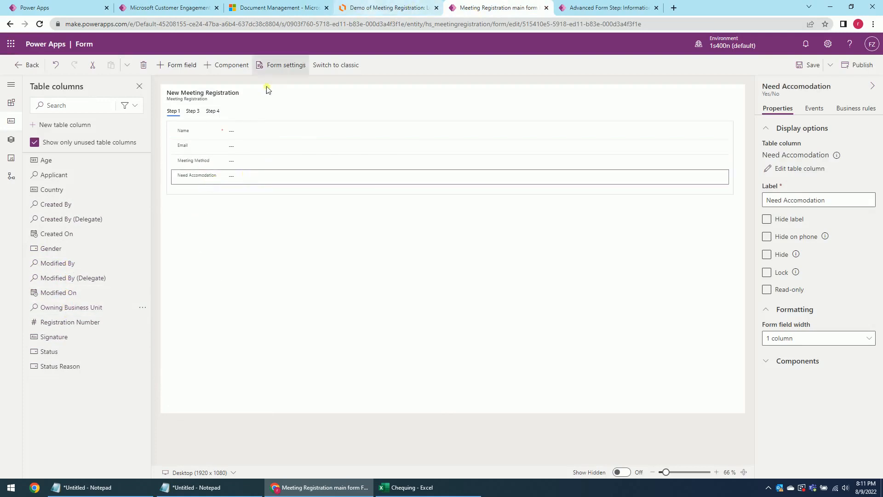
left_click(198, 112)
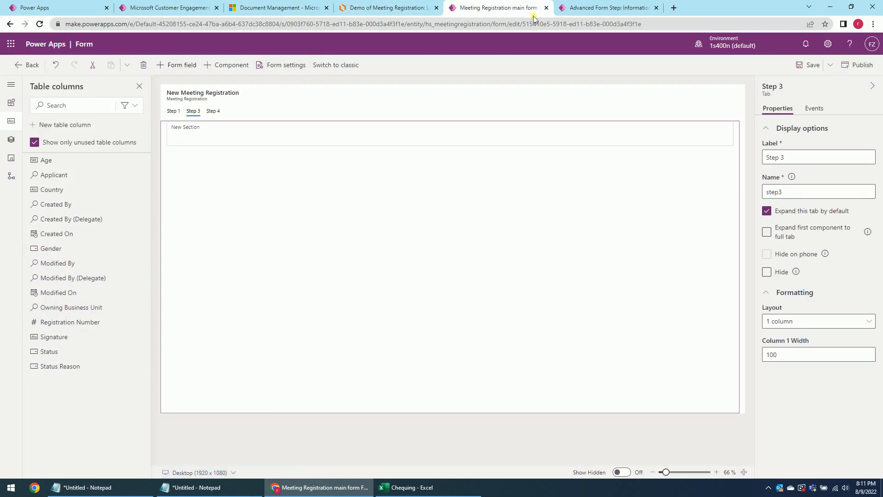
left_click(405, 8)
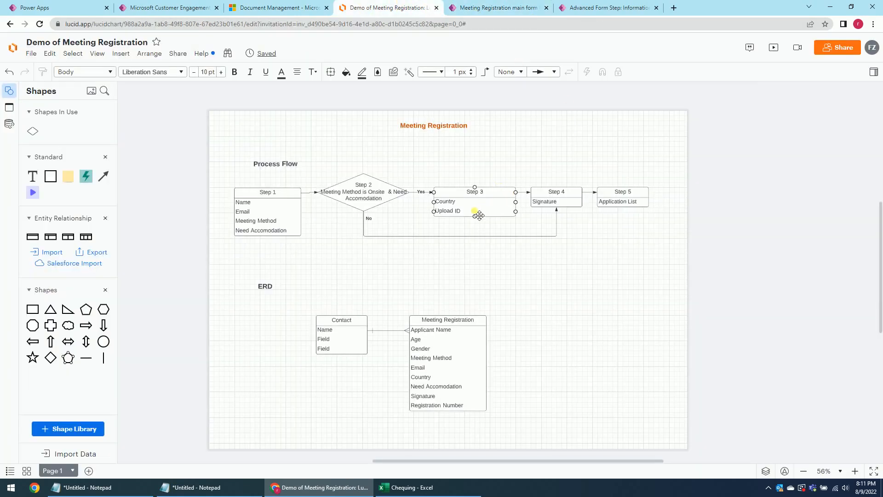
left_click(505, 10)
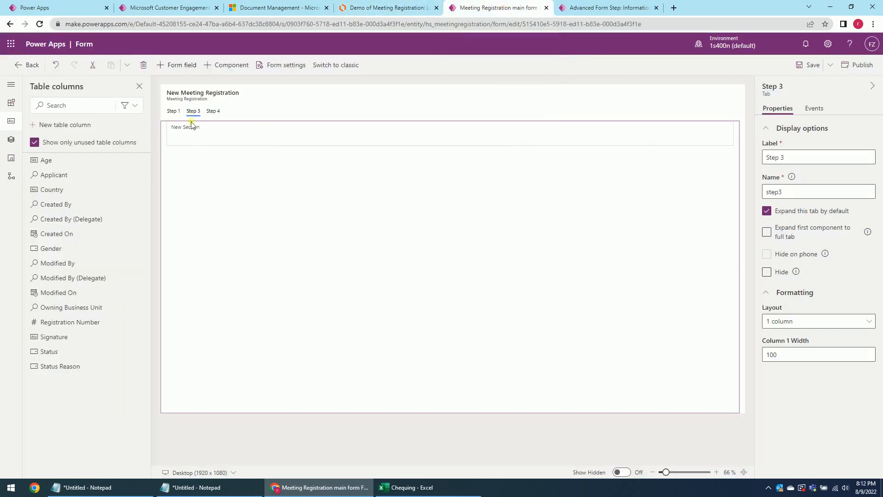
Place the Country column in Step 3's section and hide that section's label.
left_click_drag(61, 189, 59, 192)
left_click(218, 128)
left_click(767, 211)
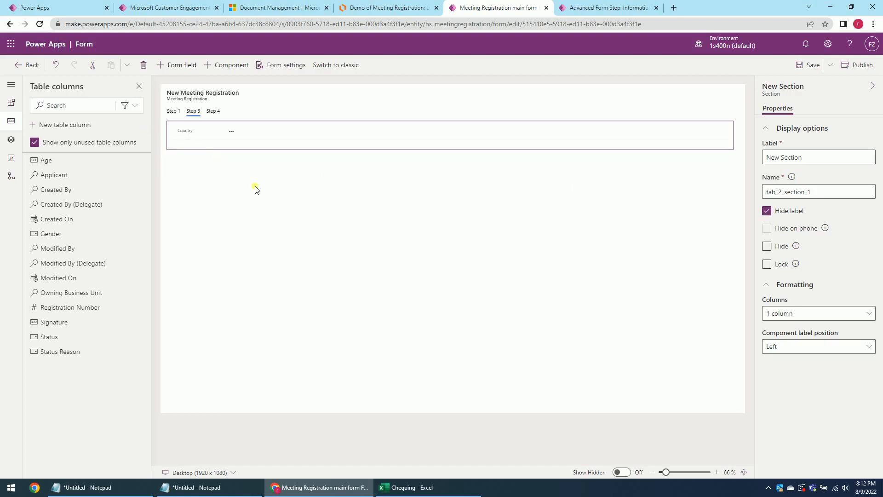
left_click(248, 165)
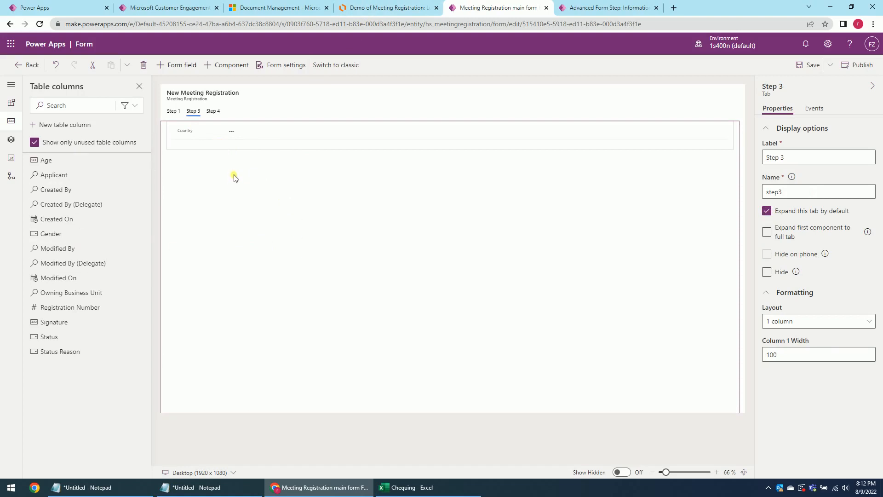
left_click(12, 105)
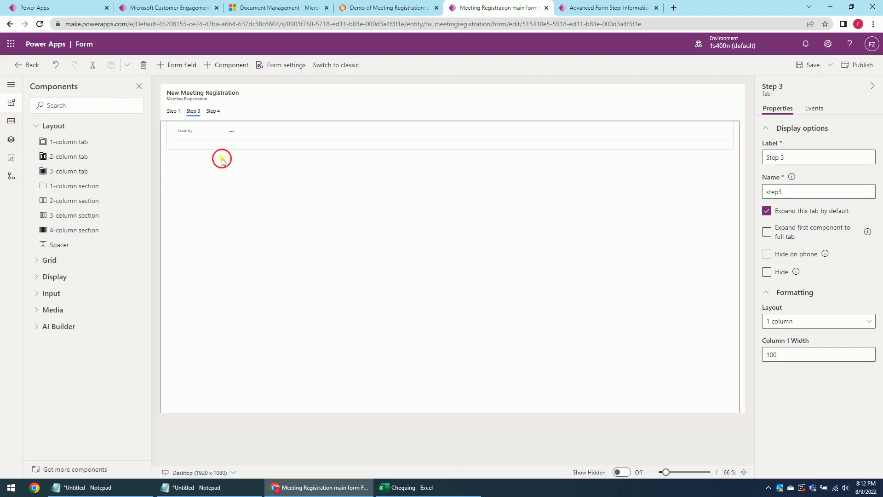
Add a 1-column section to Step 3 with a Document Locations subgrid using Active Document Locations.
left_click(89, 186)
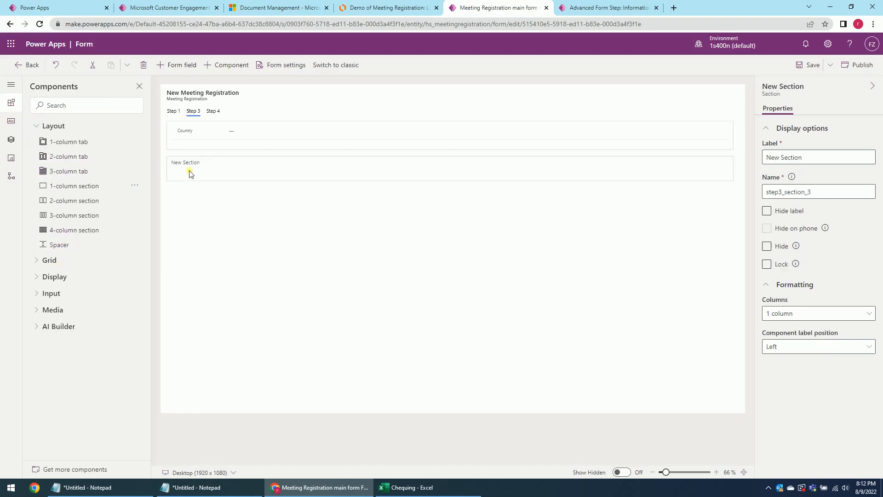
left_click(48, 260)
left_click(81, 298)
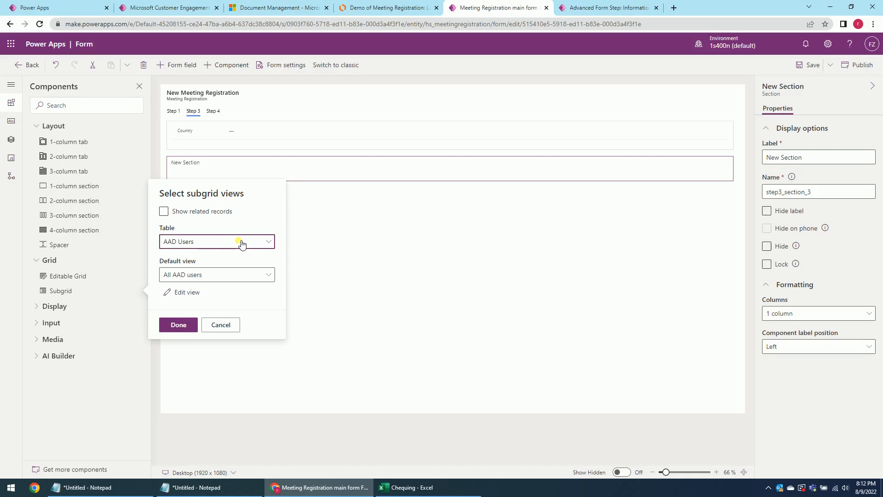
left_click(241, 243)
scroll(325, 262, "down", 7)
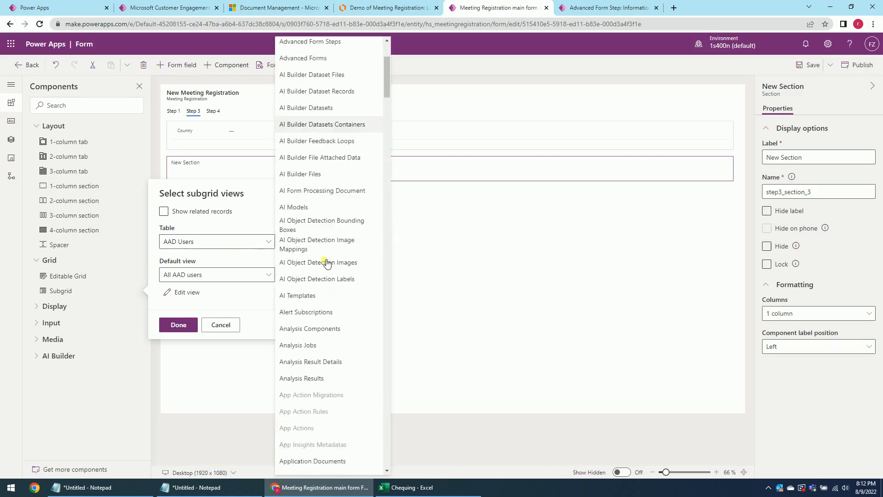
scroll(318, 313, "down", 10)
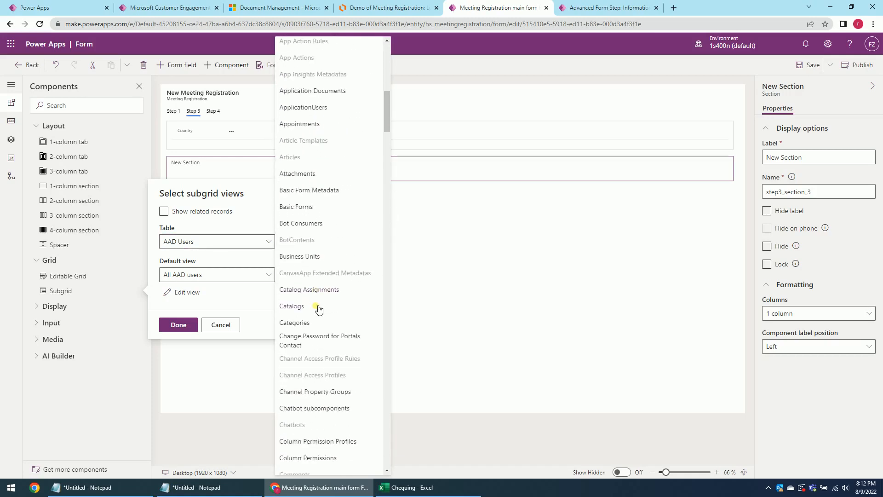
scroll(317, 313, "down", 8)
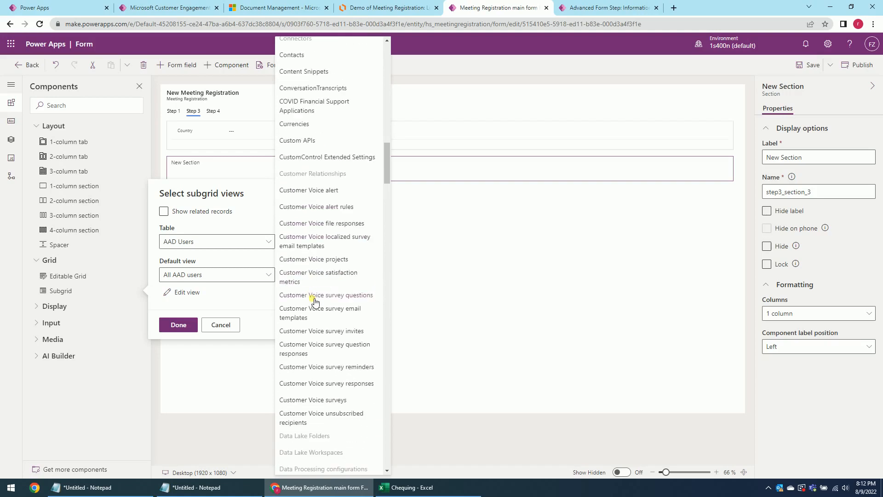
left_click(321, 338)
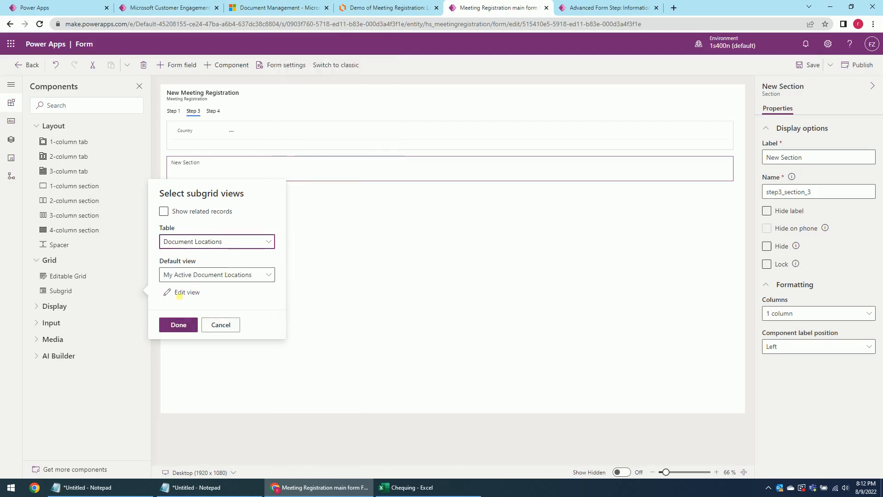
left_click(199, 276)
left_click(203, 291)
left_click(197, 276)
left_click(204, 283)
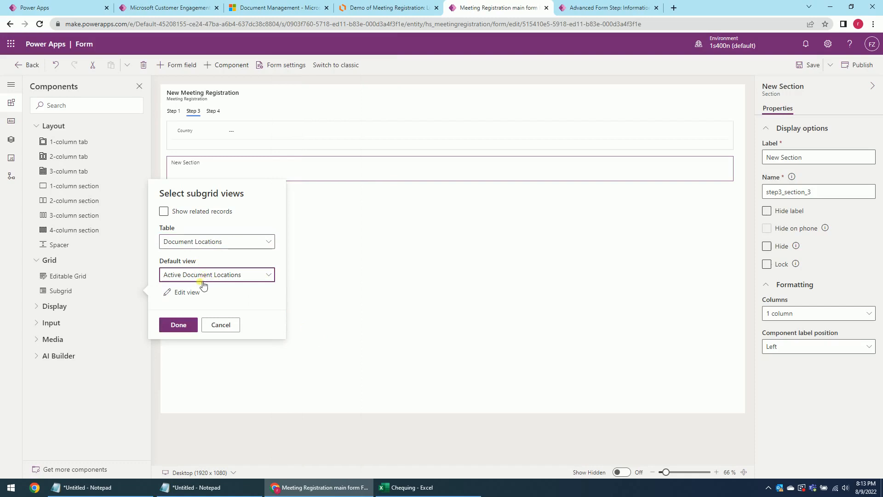
left_click(178, 325)
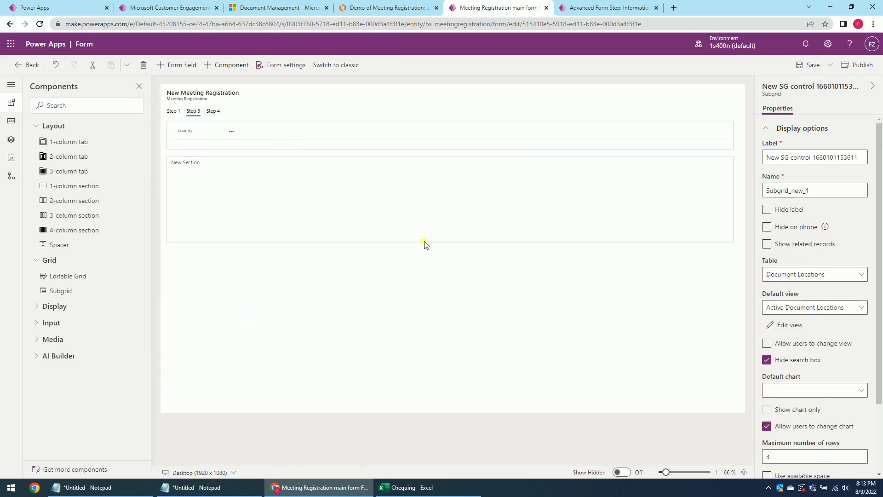
Show only related records from Document Locations (Regarding), default view Active Document Locations.
left_click(766, 244)
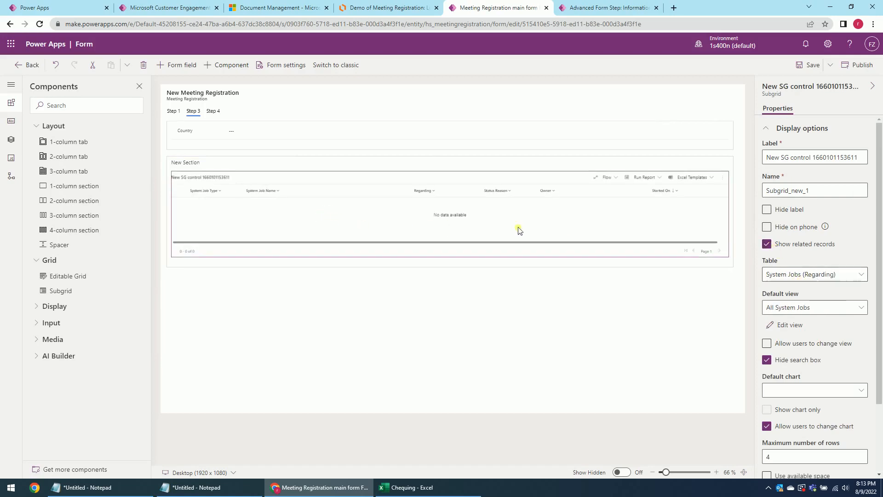
left_click(802, 277)
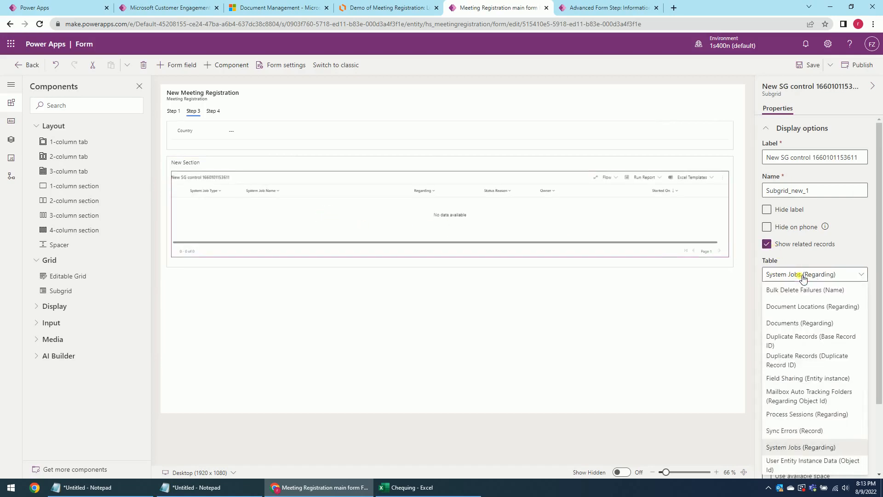
left_click(796, 307)
left_click(792, 308)
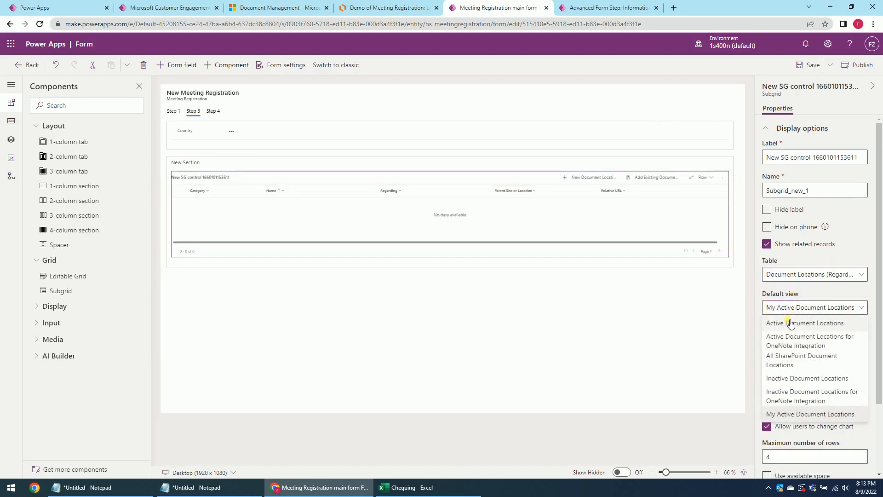
left_click(791, 322)
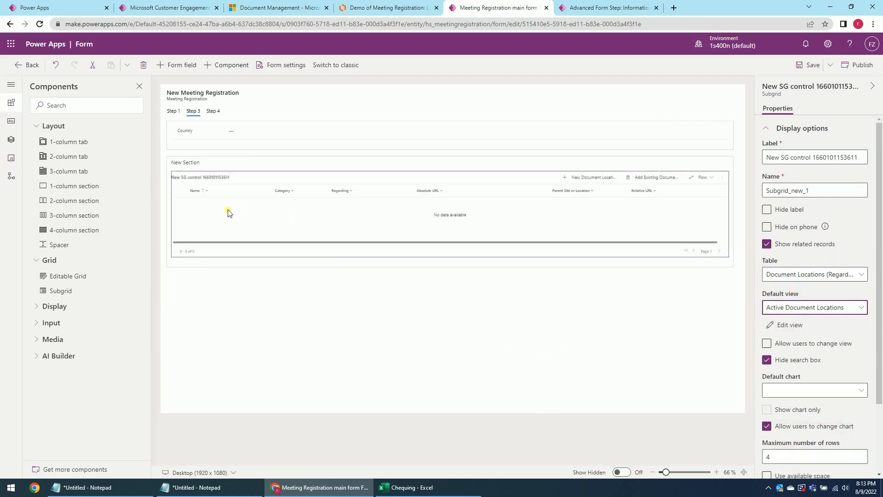
Label the subgrid 'Upload ID File', save, and hide its section's label.
left_click_drag(858, 157, 775, 158)
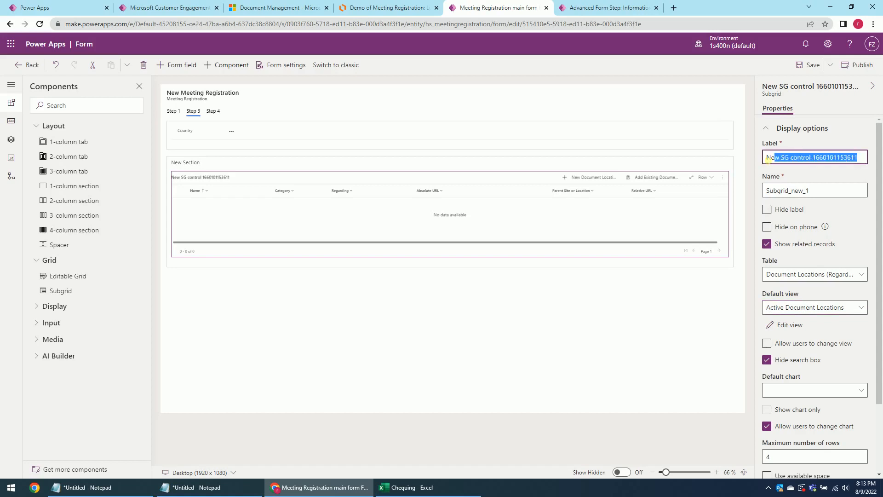
type("Upl")
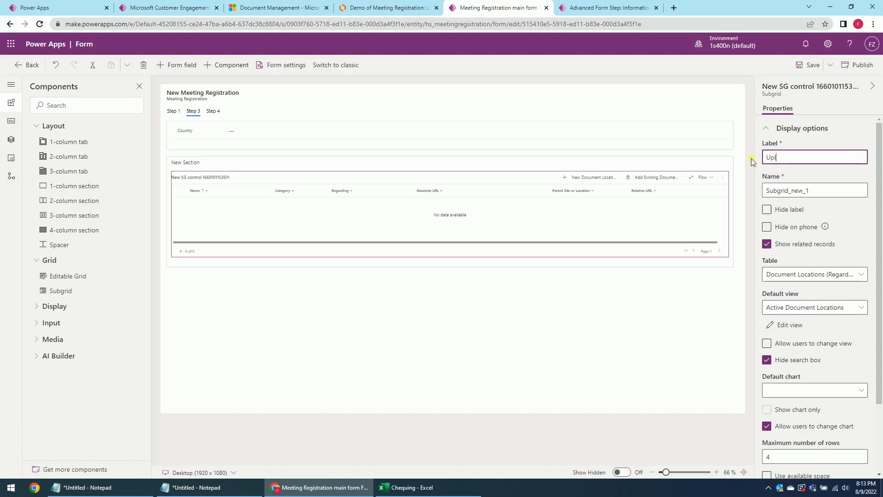
type("oad ID File")
left_click(798, 70)
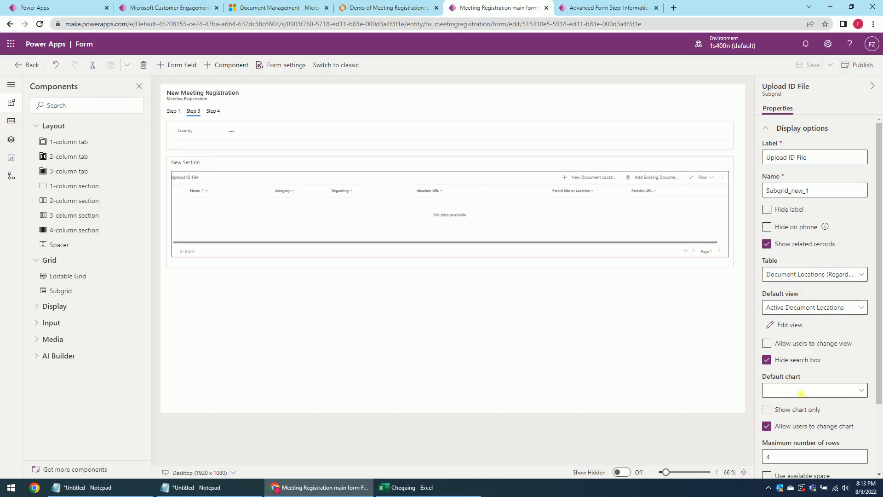
left_click(206, 163)
left_click(770, 213)
left_click(533, 285)
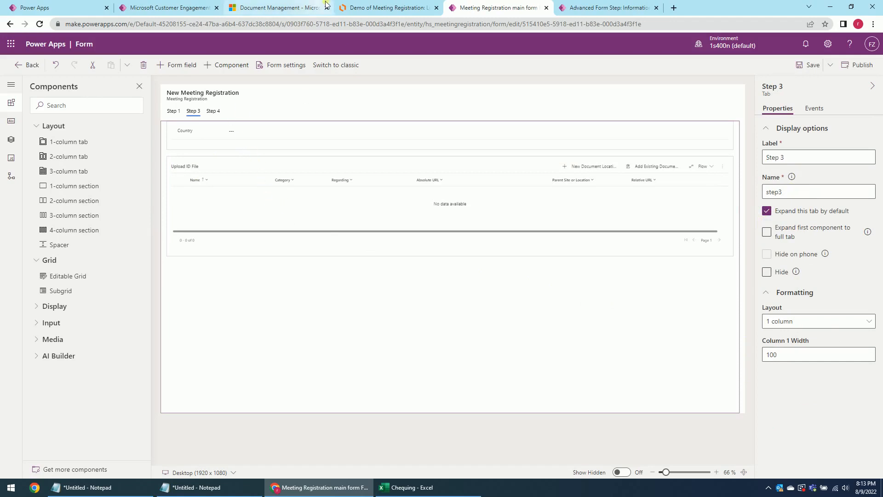
Add the Signature field to Step 4, hide its section label, and save the form.
left_click(372, 9)
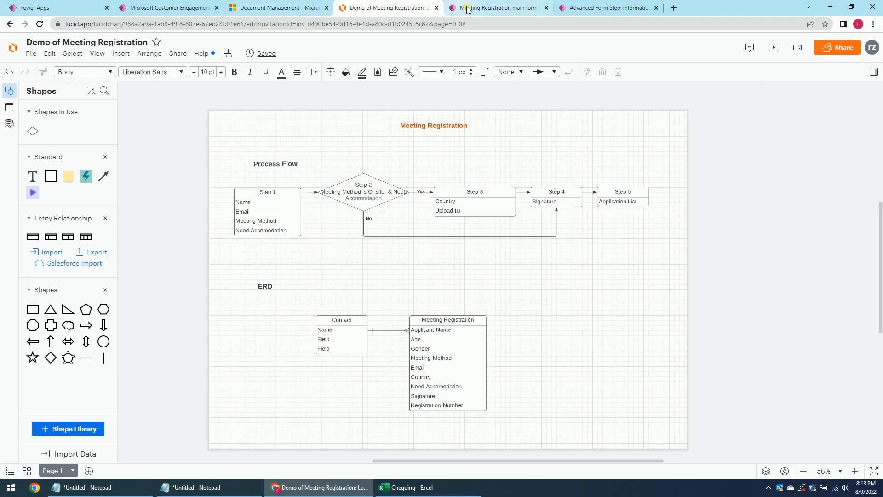
left_click(295, 7)
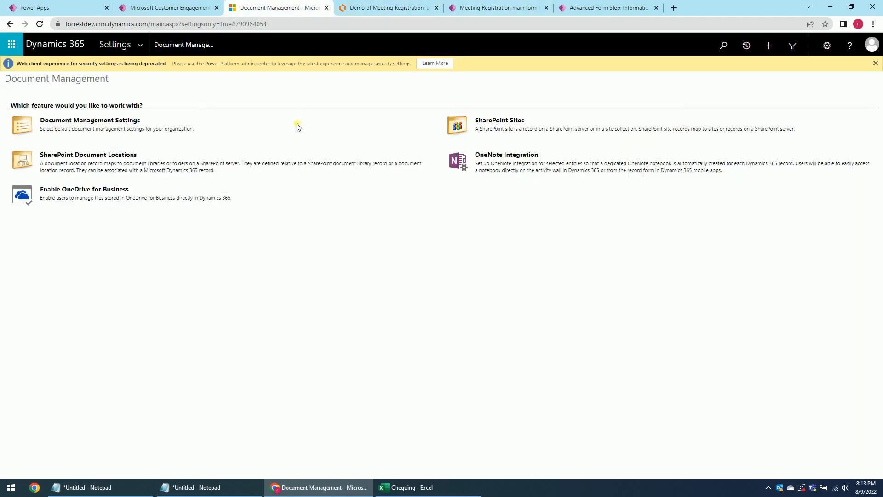
left_click(478, 8)
left_click(222, 111)
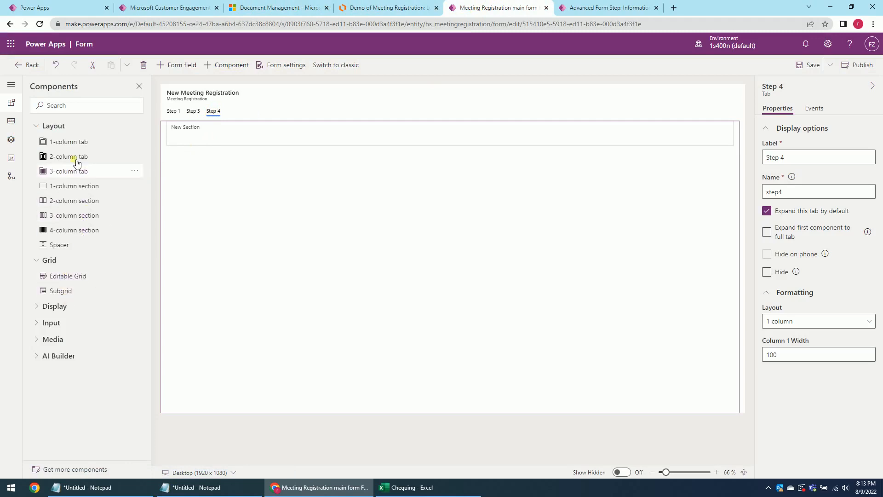
left_click(12, 123)
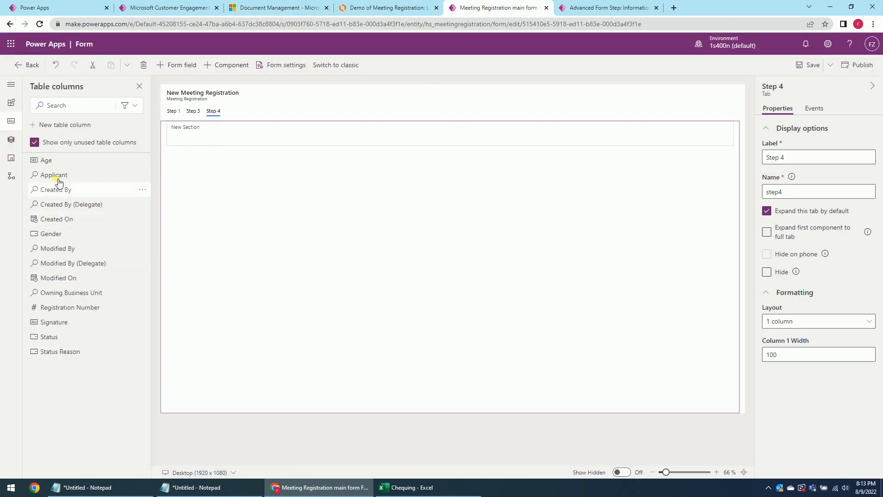
left_click(70, 322)
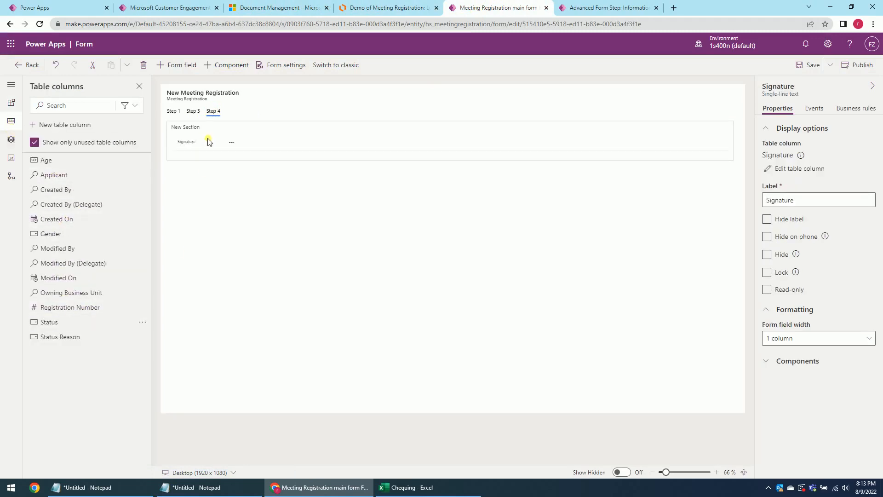
left_click(213, 133)
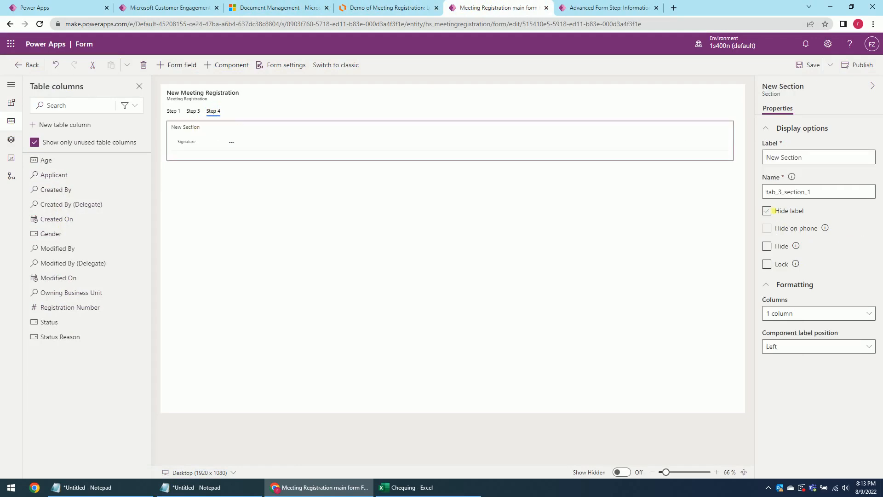
left_click(766, 210)
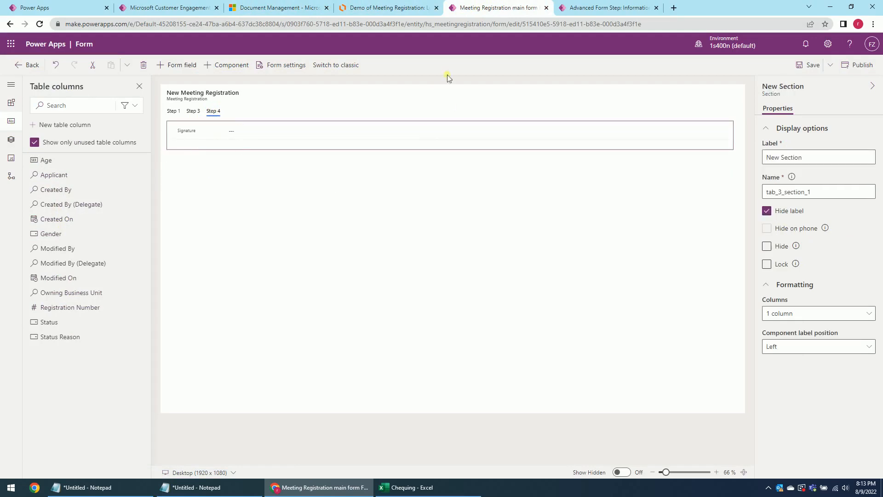
left_click(385, 7)
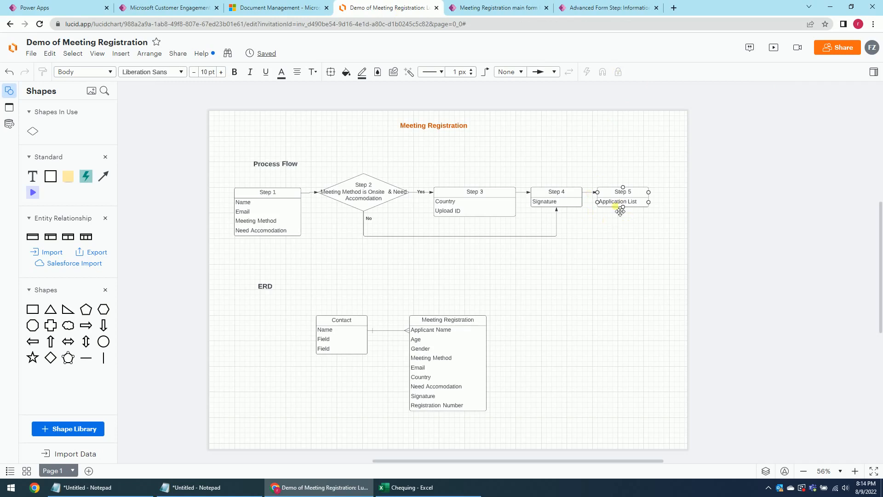
left_click(496, 8)
left_click(810, 66)
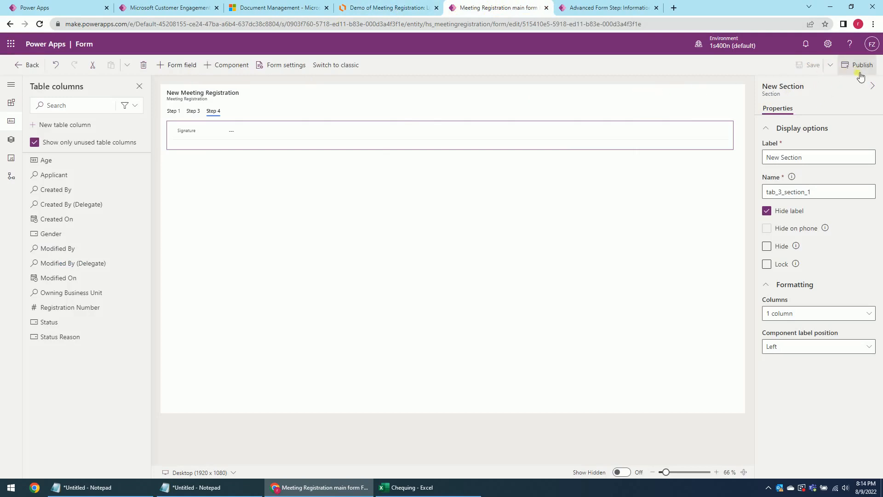
Publish the form and rename the Upload ID File subgrid to upload_ID.
left_click(861, 65)
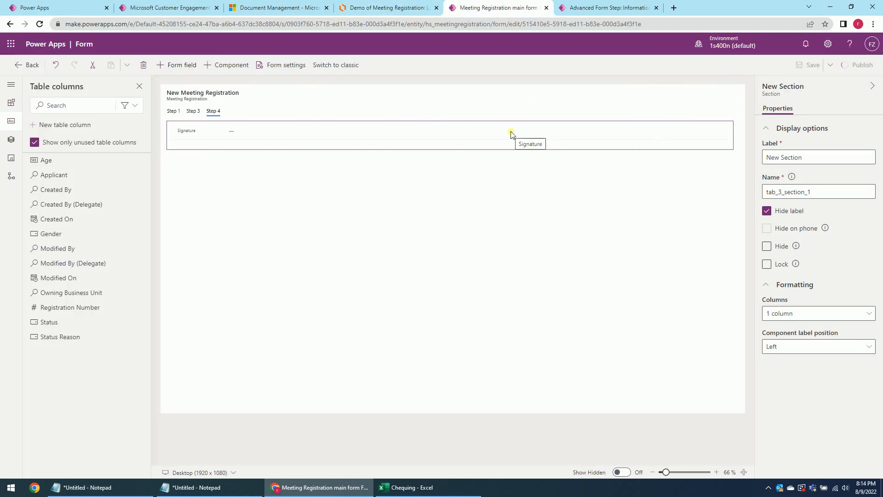
left_click(194, 113)
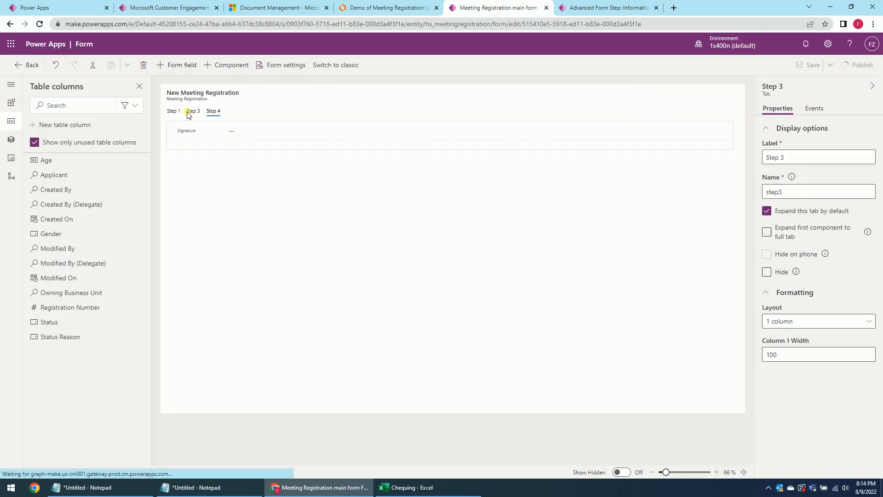
left_click(248, 180)
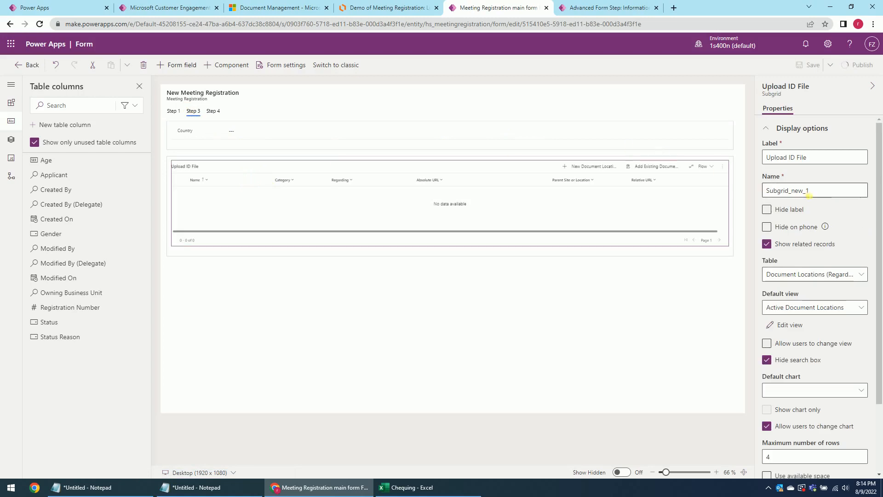
left_click_drag(860, 190, 751, 192)
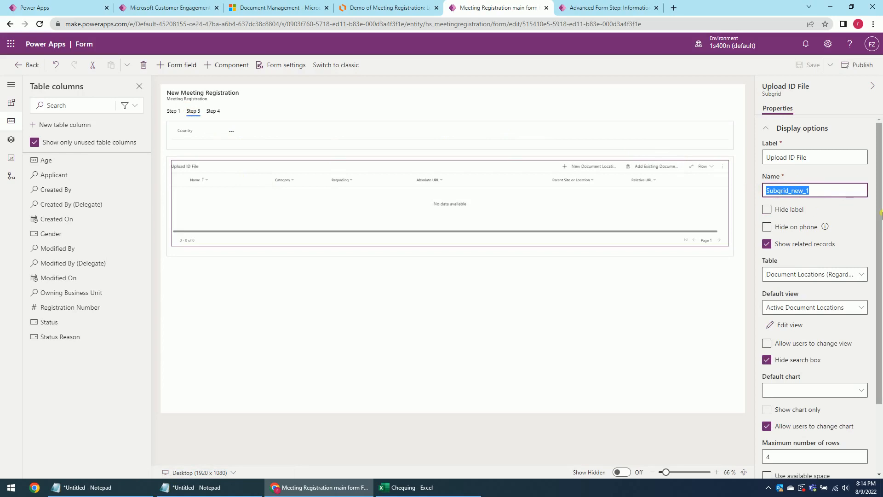
type("upload")
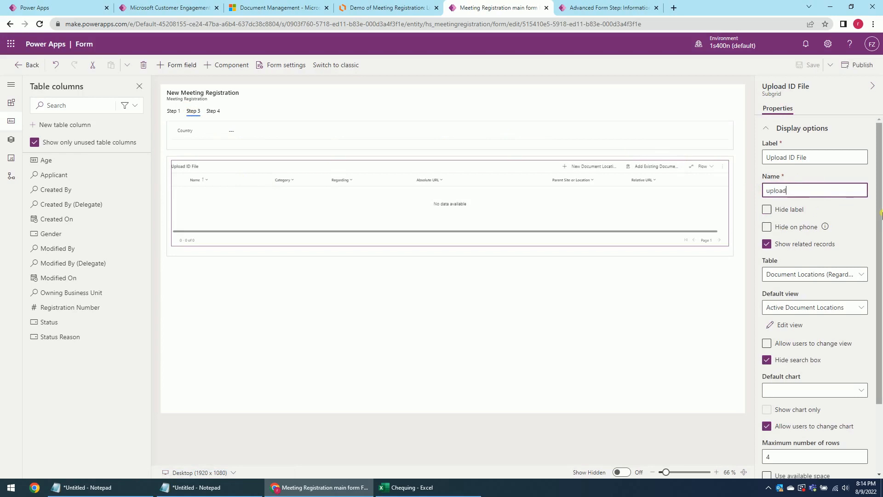
type("_ID_subgrid")
Save the Meeting Registration main form and publish it again.
left_click(716, 299)
left_click(808, 65)
left_click(616, 212)
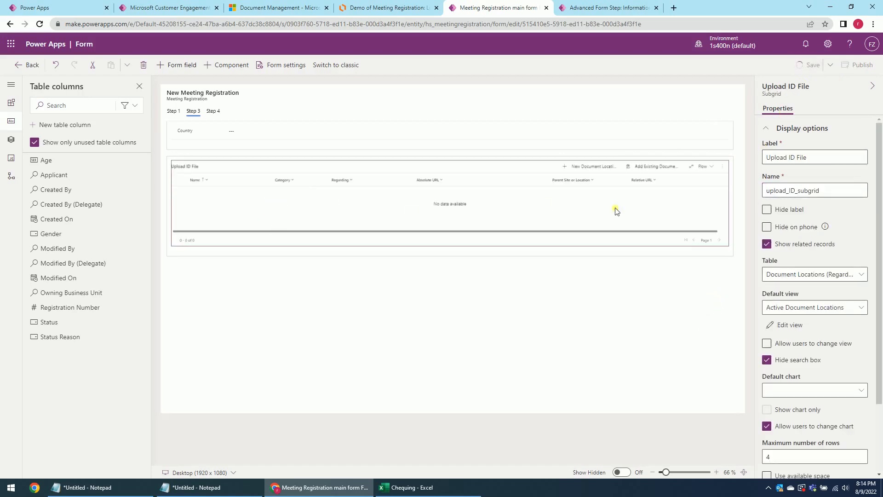
left_click(851, 65)
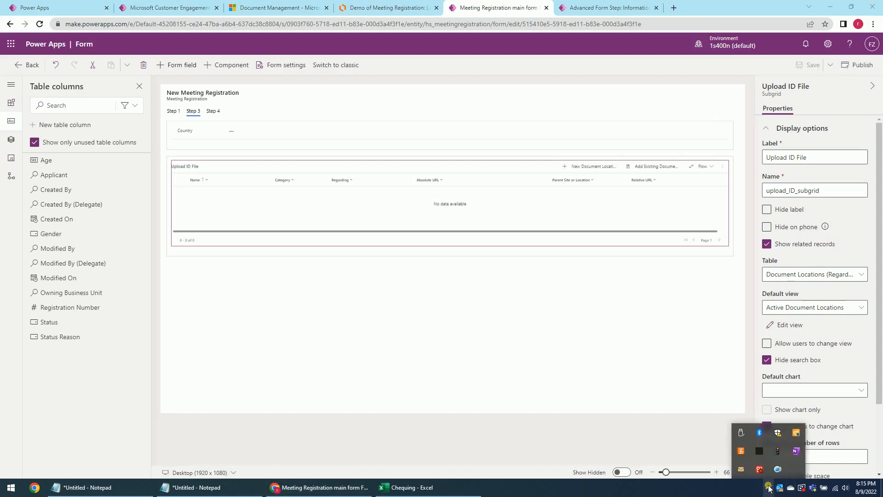
Reload the Advanced Form Step page, return to the Meeting Registration advanced form, and start a new step.
left_click(587, 8)
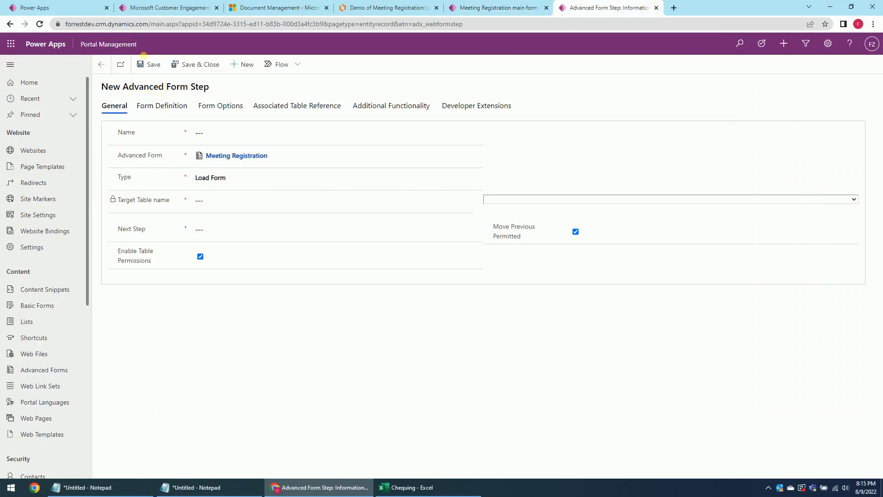
left_click(40, 24)
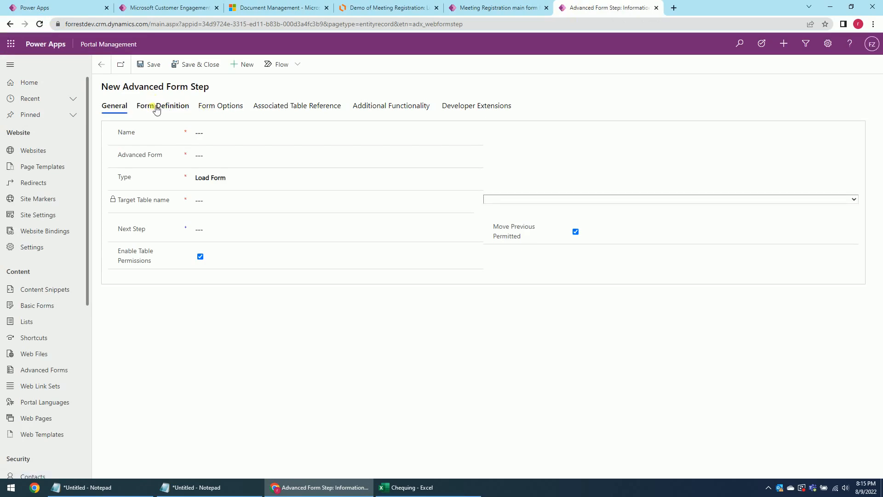
left_click(161, 108)
left_click(115, 107)
left_click(101, 65)
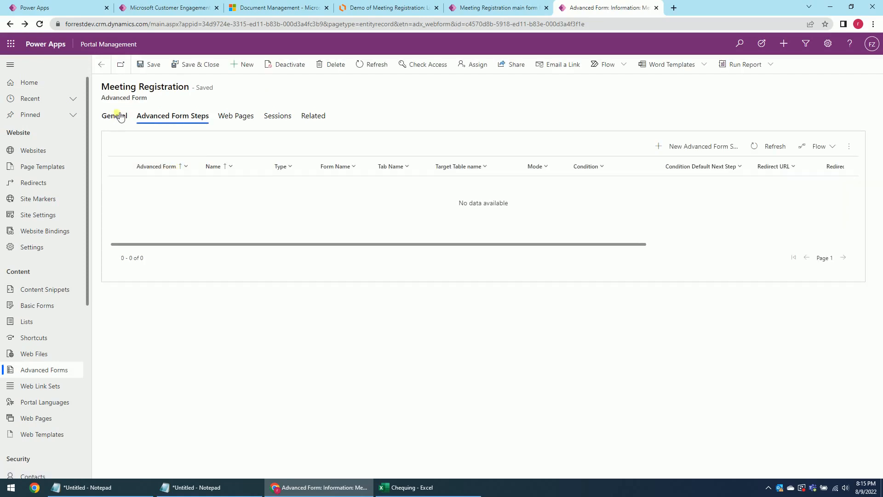
left_click_drag(162, 118, 165, 118)
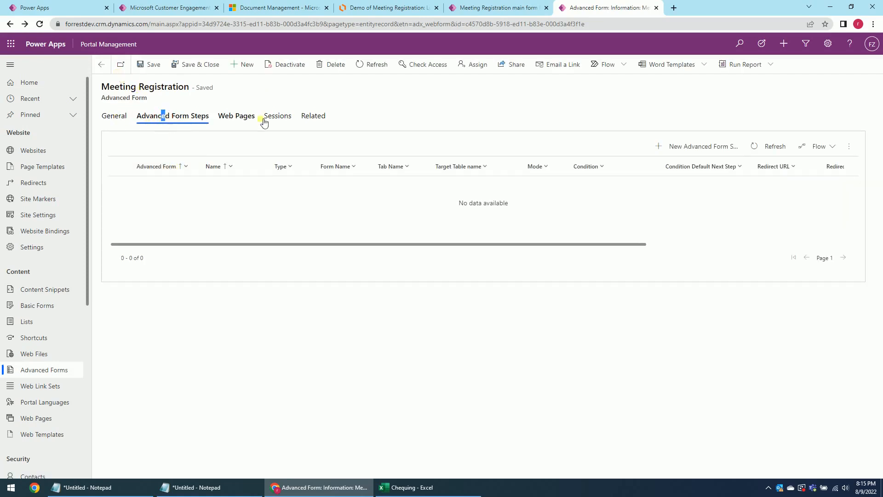
left_click(681, 147)
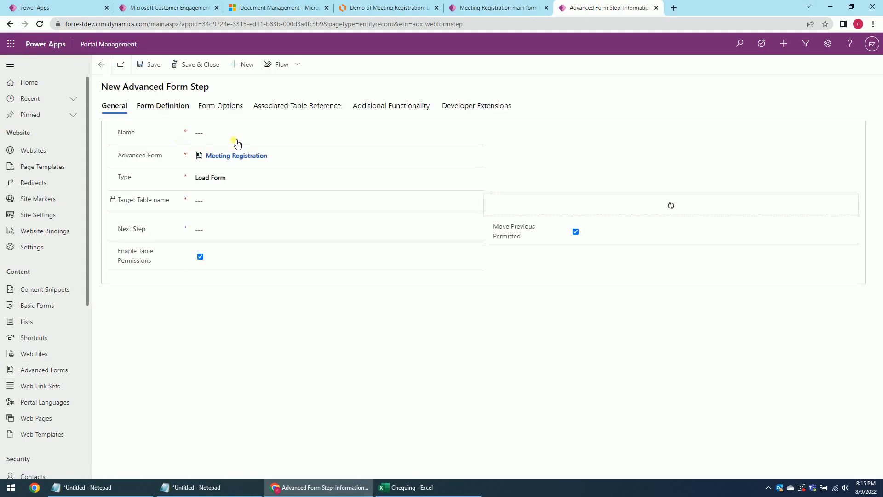
Name the step Step 1, type Load Tab, with target table Meeting Registration (hs_meetingregistration).
left_click(205, 134)
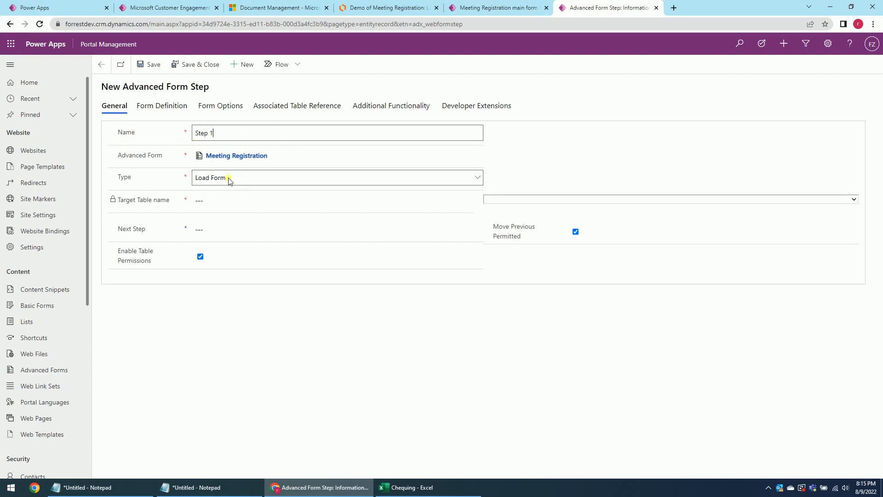
left_click(265, 177)
left_click(214, 208)
left_click(502, 204)
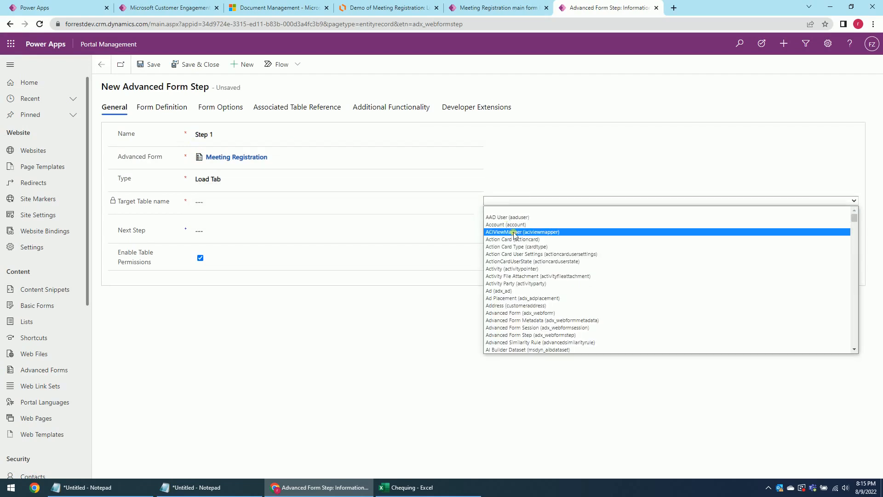
type("meetingregistration)")
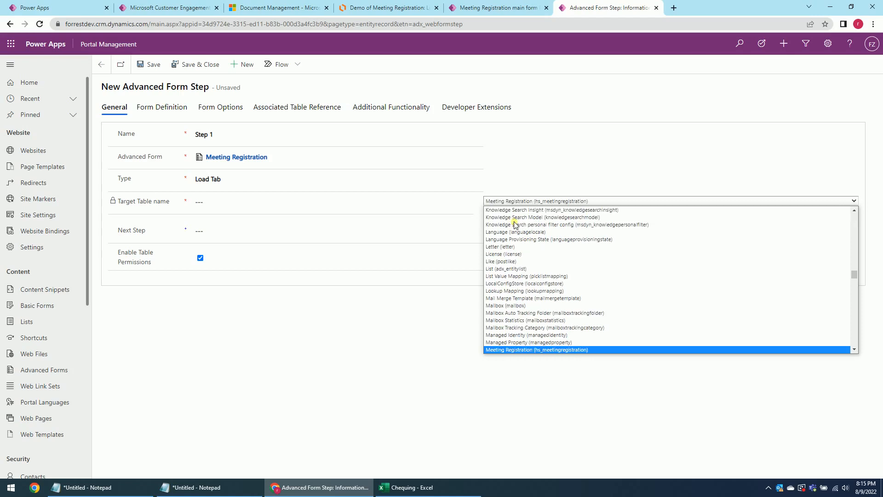
key("Return")
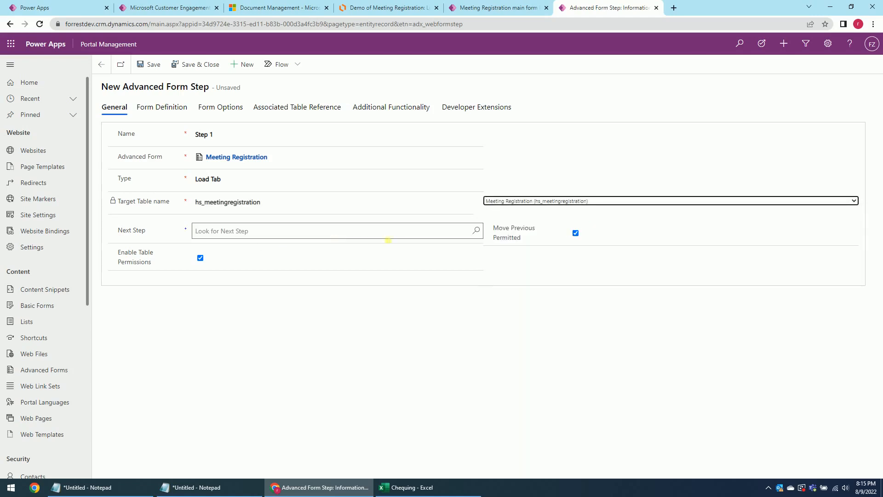
left_click(160, 110)
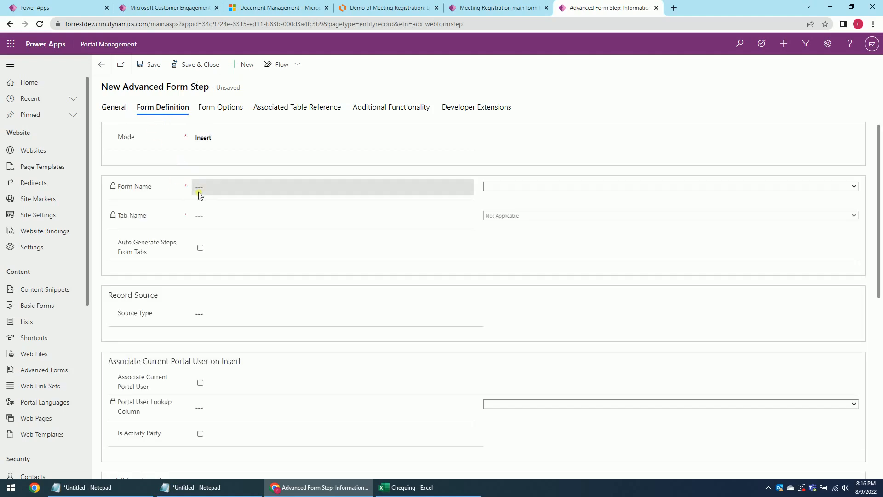
Point the step at the Meeting Registration main form and its Step 1 tab.
left_click(528, 186)
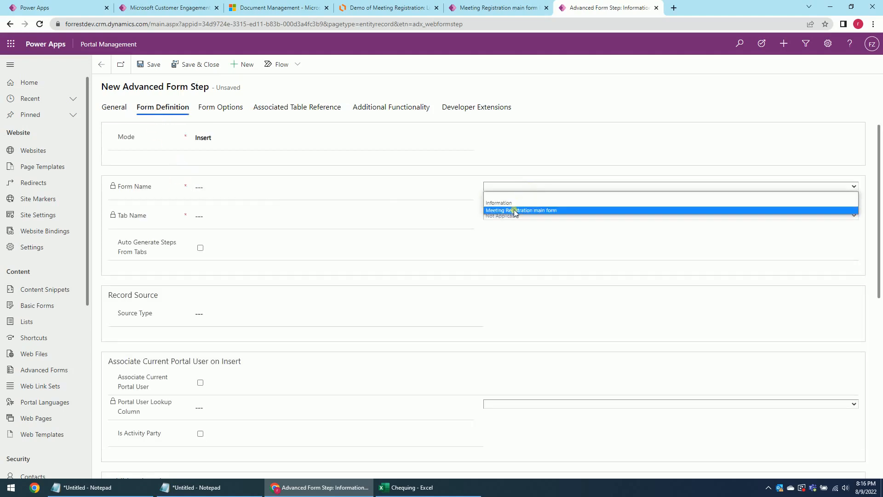
left_click(530, 210)
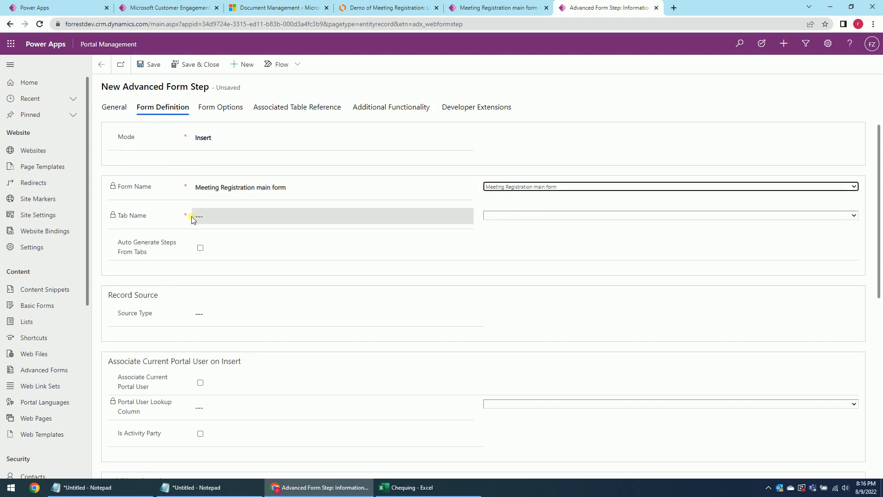
left_click(501, 216)
left_click(504, 232)
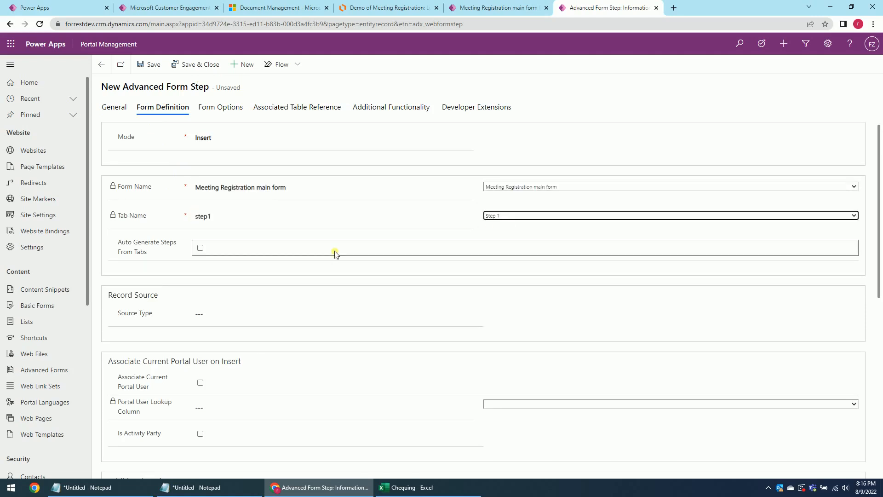
Use Current Portal User as source, associating via Applicant (hs_applicant), then save and close.
left_click(216, 317)
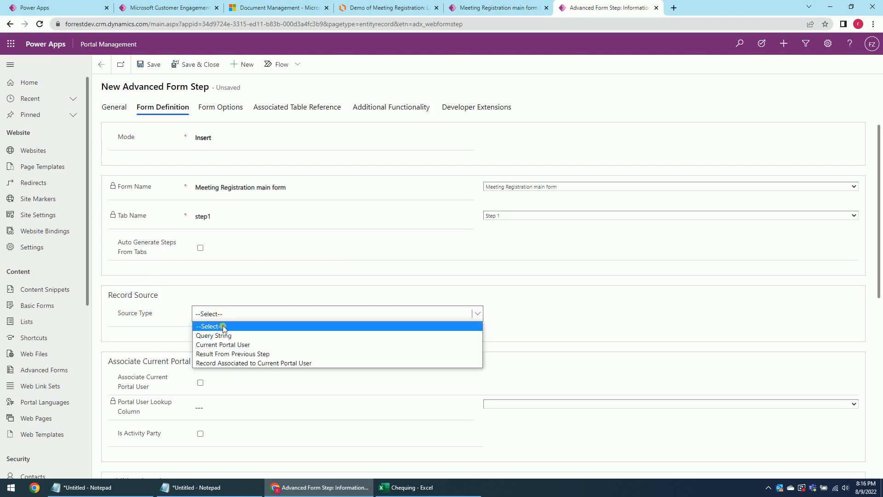
left_click(252, 347)
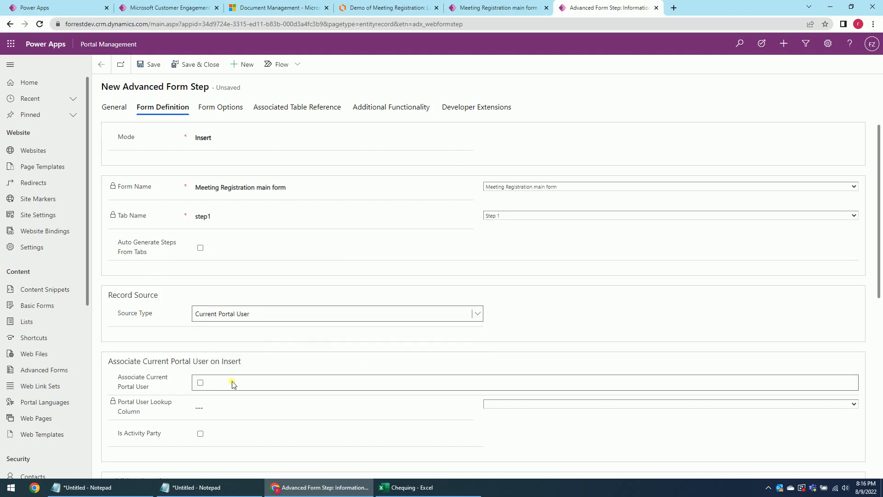
left_click(201, 383)
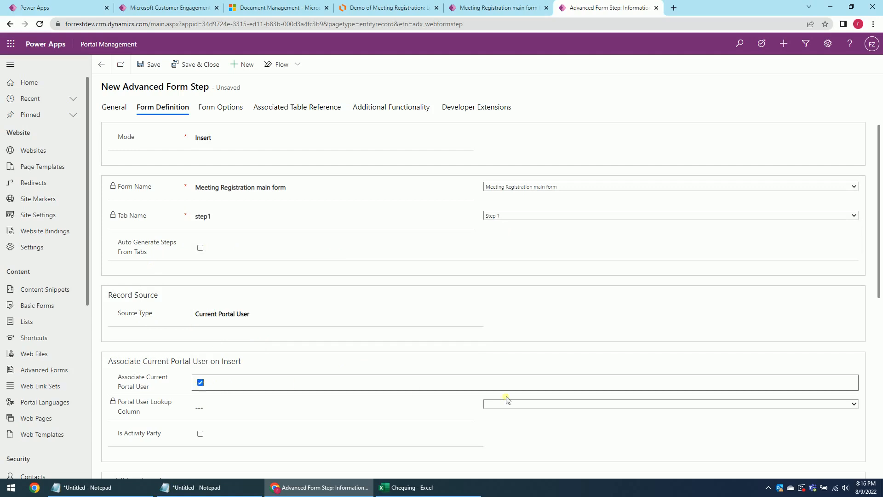
left_click(495, 404)
left_click(511, 420)
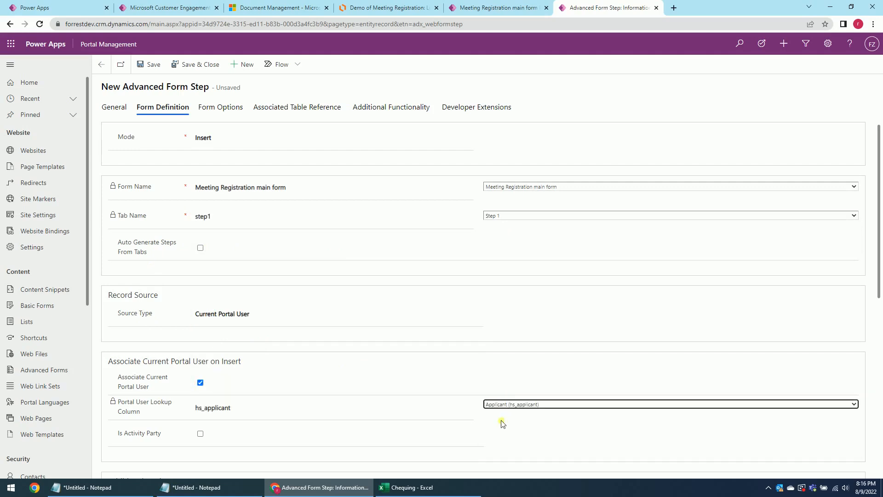
scroll(320, 396, "down", 6)
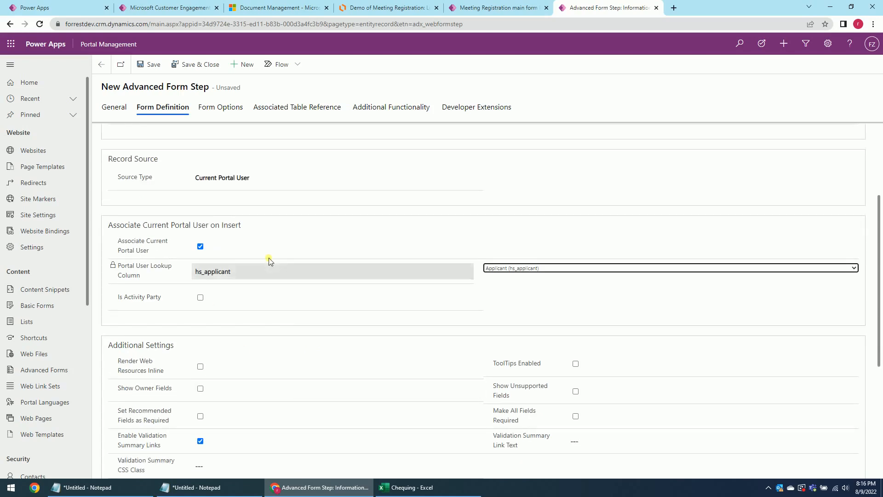
scroll(305, 307, "up", 8)
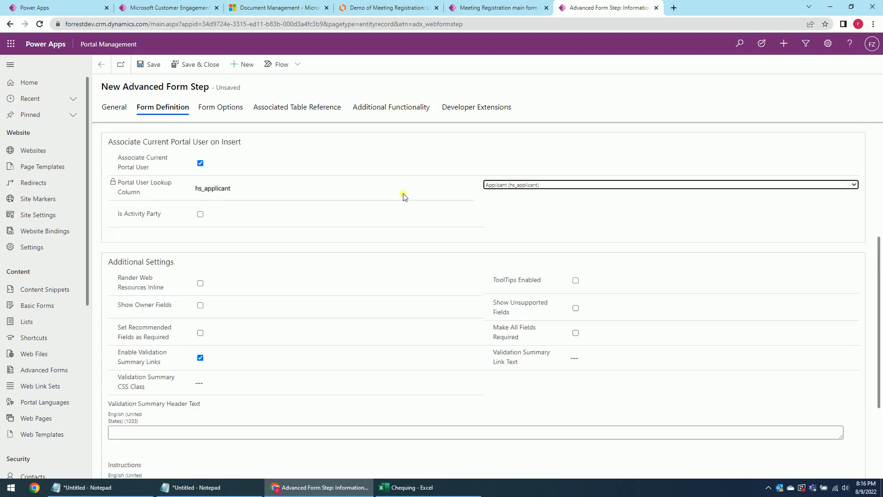
left_click(151, 65)
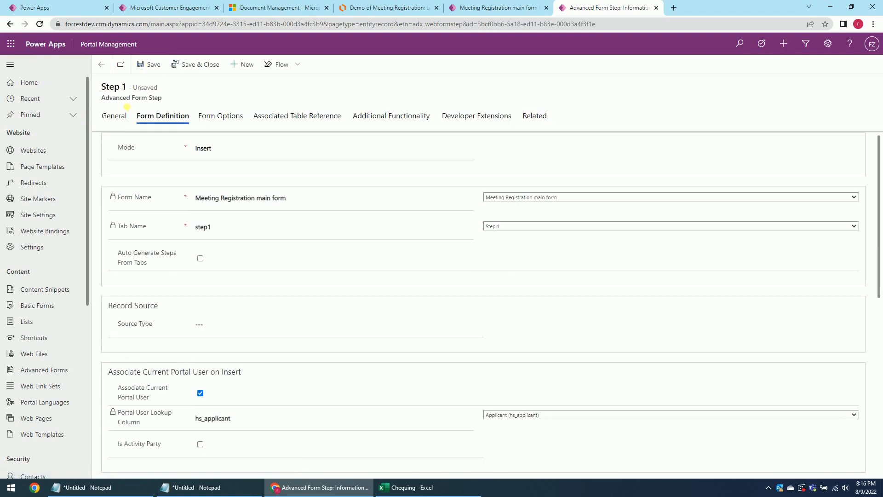
left_click(115, 118)
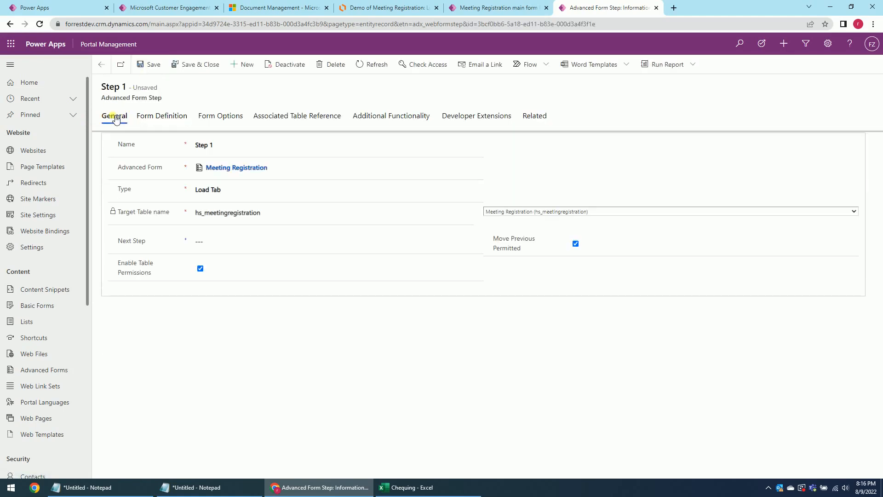
left_click(199, 69)
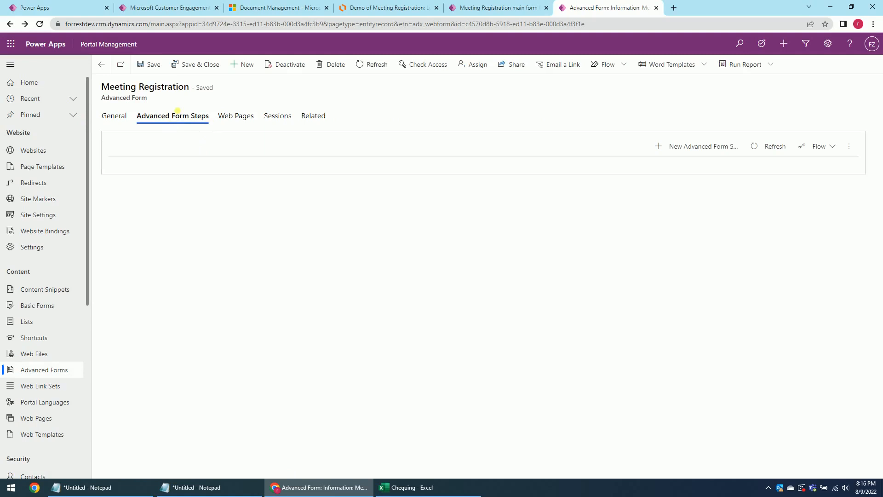
Start another advanced form step, check the process flow diagram, and name it 'Step 2 - Conditon'.
left_click(685, 147)
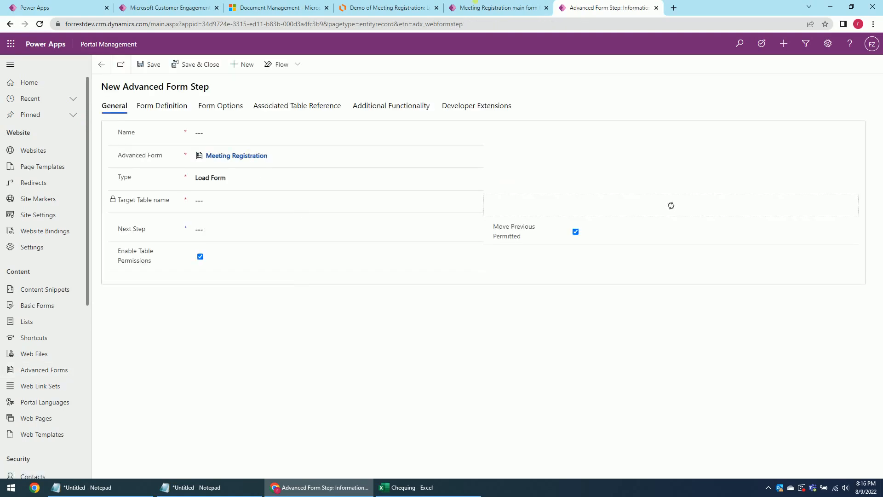
left_click(389, 7)
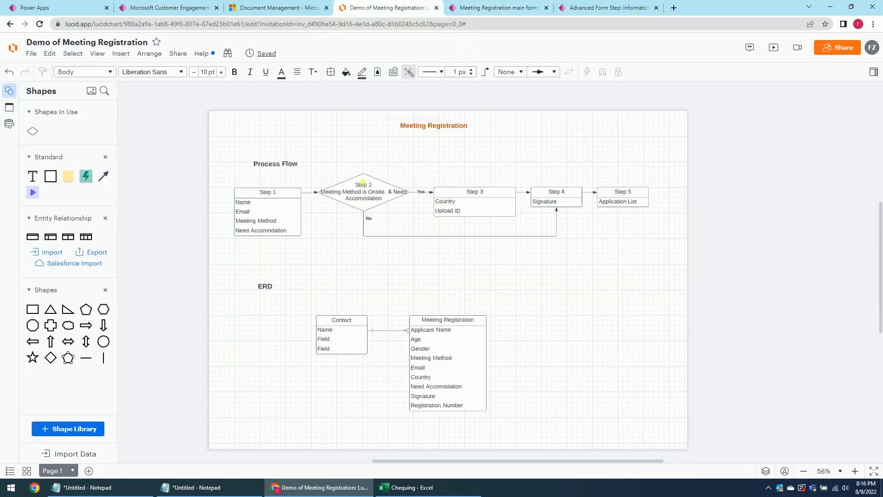
left_click(494, 7)
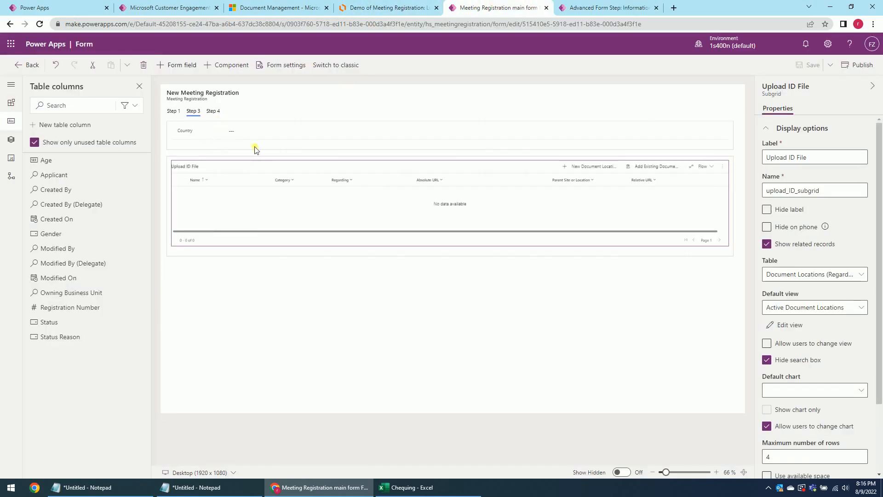
left_click(579, 9)
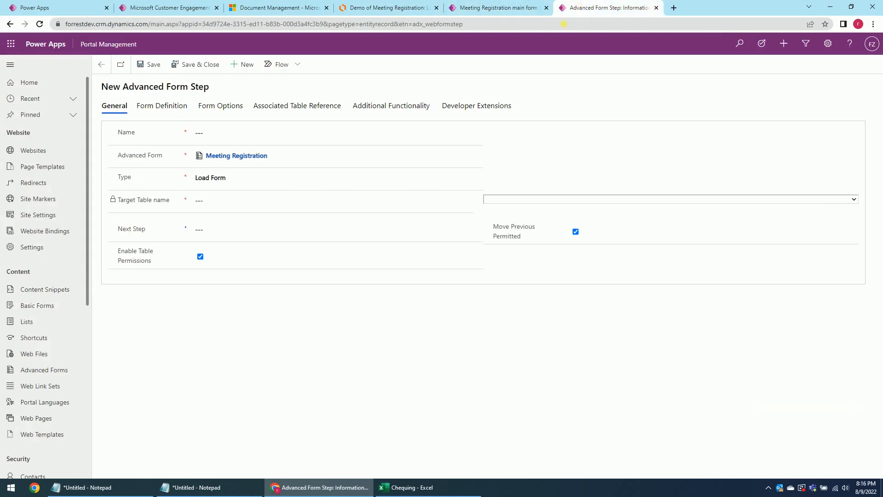
left_click(222, 135)
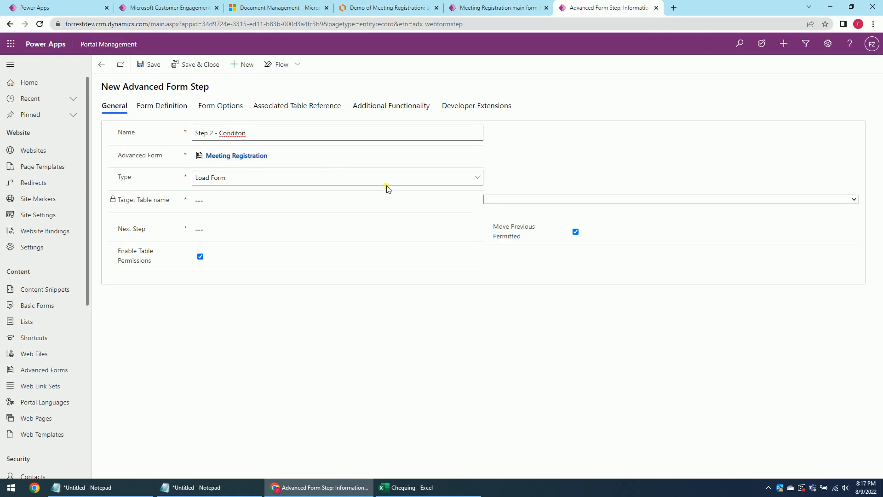
Make it a Condition step targeting Meeting Registration (hs_meetingregistration) and start its Condition field.
left_click(303, 179)
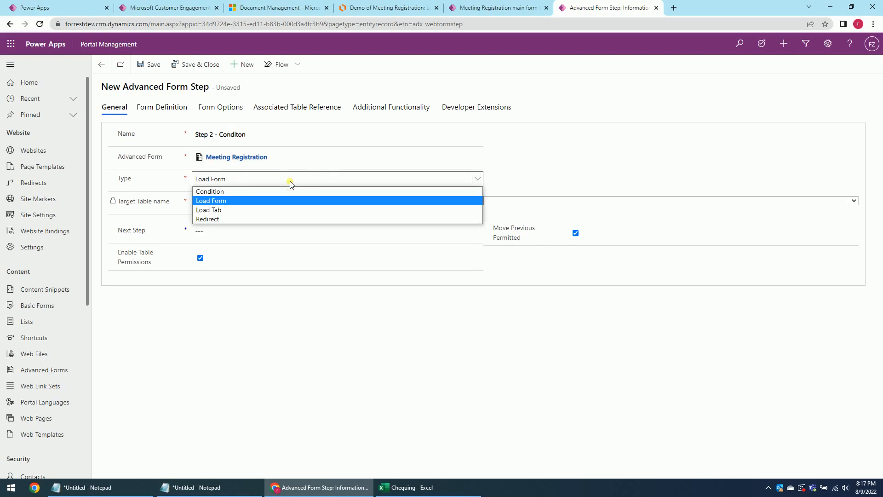
left_click(244, 189)
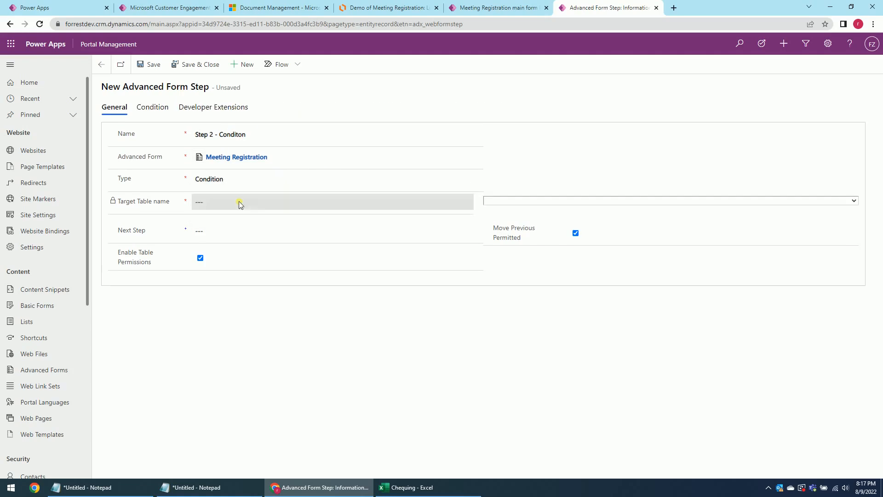
left_click(489, 201)
type("meetingregistration)")
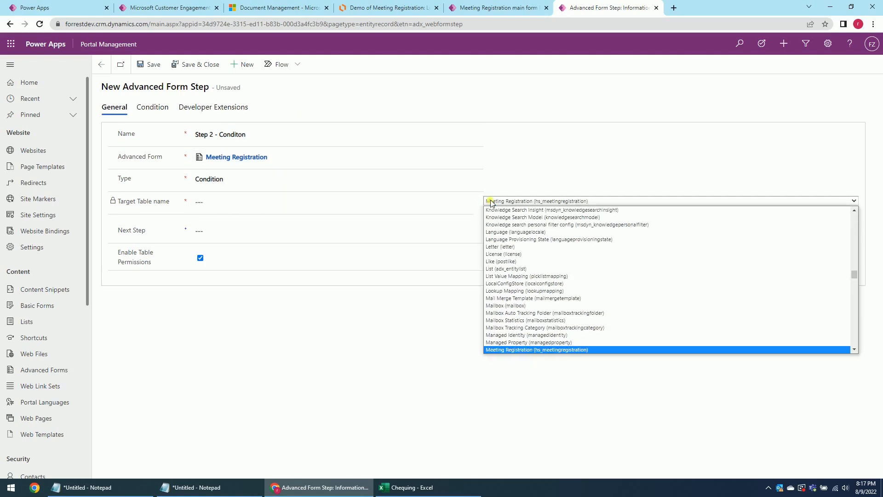
key("Return")
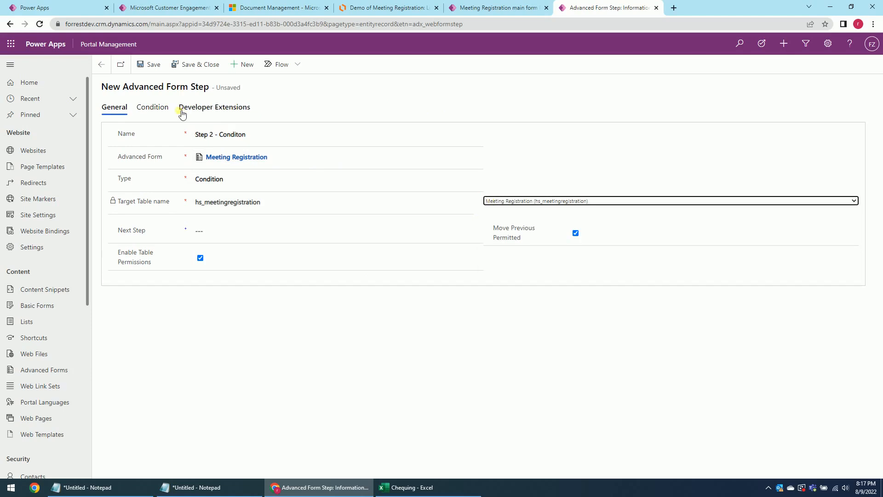
left_click(153, 111)
left_click(219, 137)
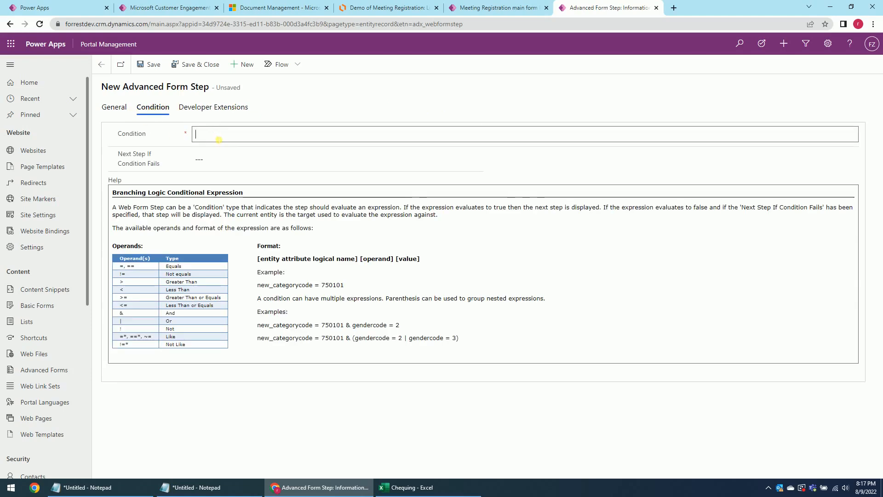
Review the Lucidchart process flow, then close the portals admin center tab.
left_click(395, 3)
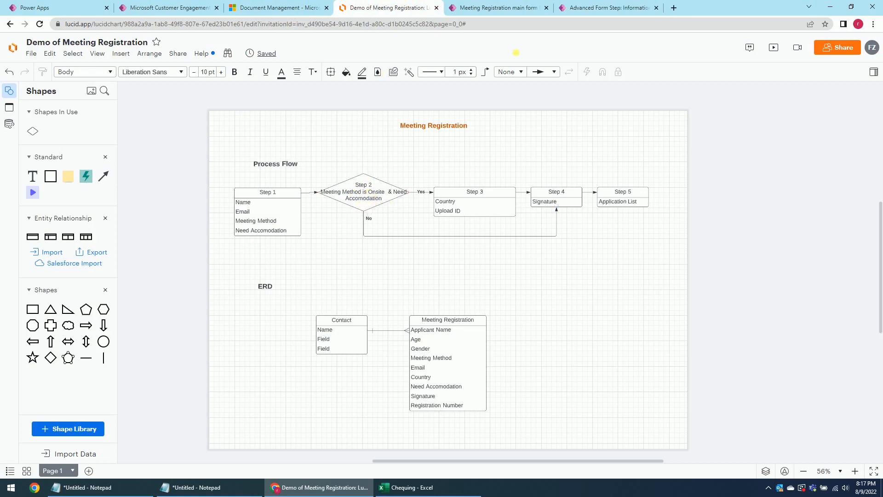
left_click(599, 10)
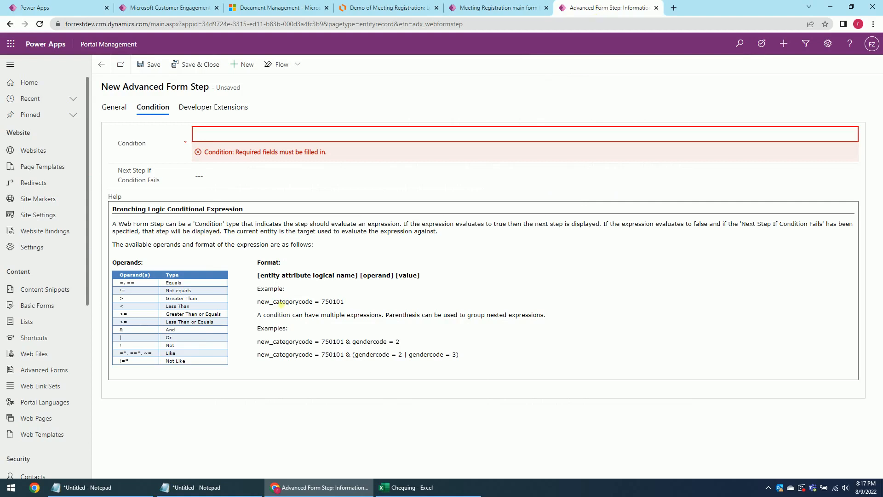
left_click(159, 6)
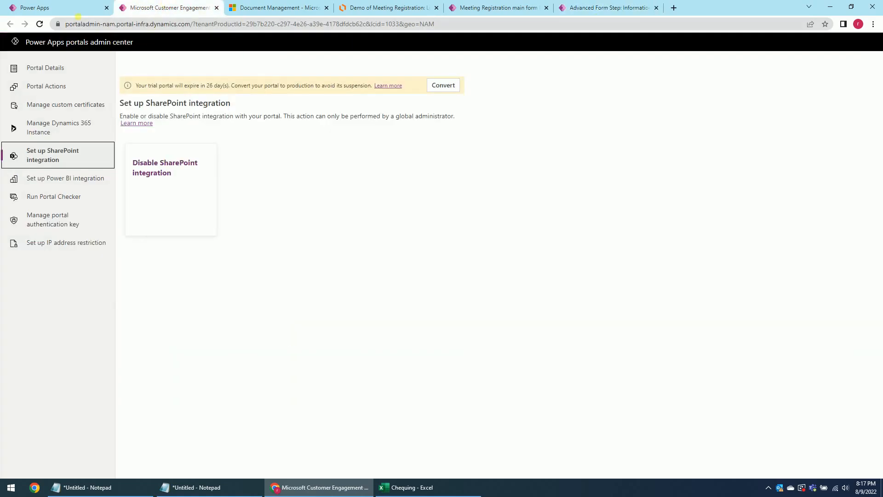
left_click(217, 7)
Leave the Meeting Registration main form designer and return to the table's Forms list.
left_click(67, 6)
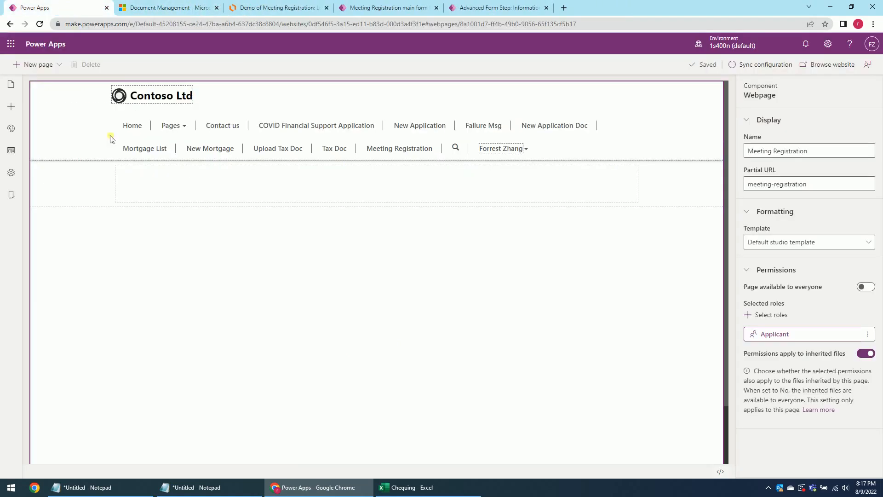
left_click(396, 8)
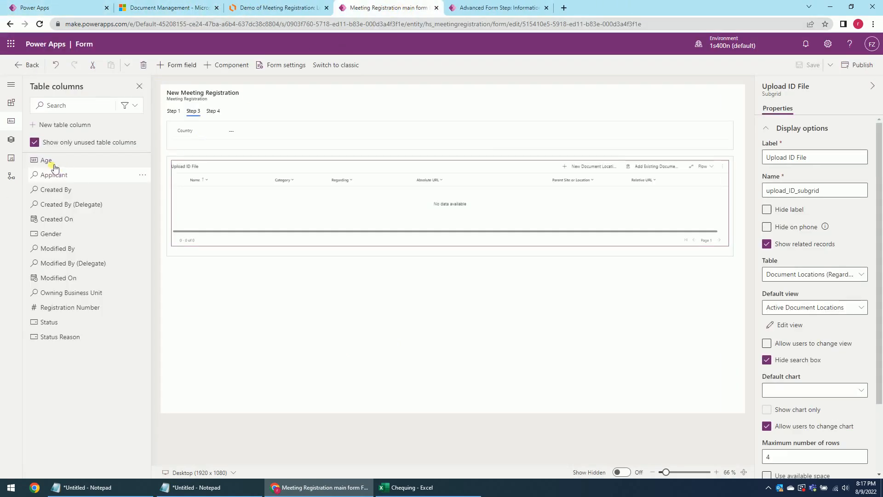
left_click(20, 62)
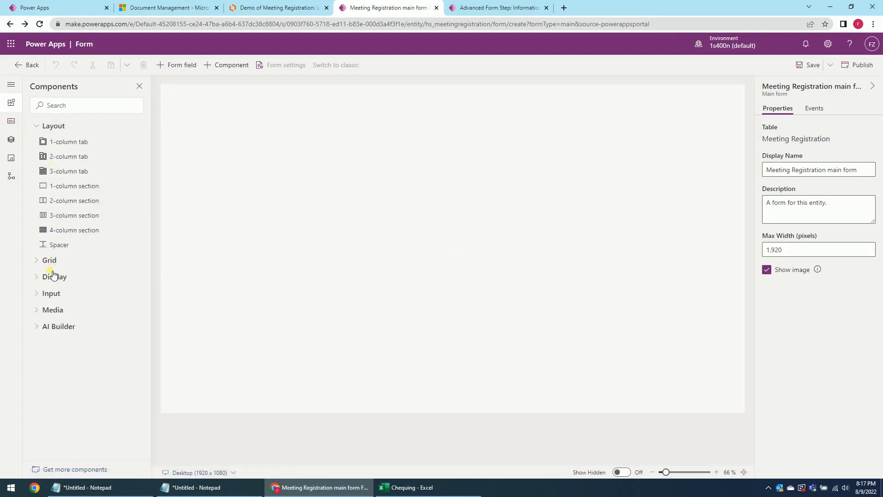
left_click(27, 65)
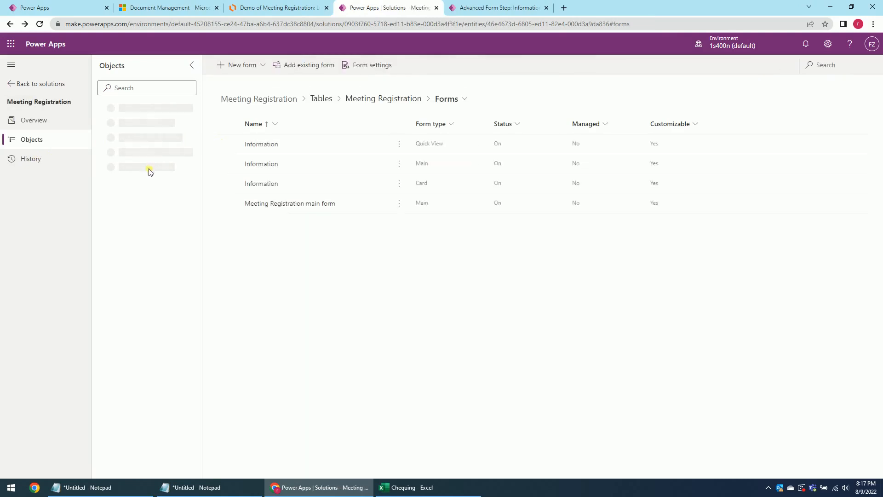
Open the Meeting Registration table's Meeting Method column for editing.
left_click(99, 182)
left_click(114, 215)
left_click(153, 227)
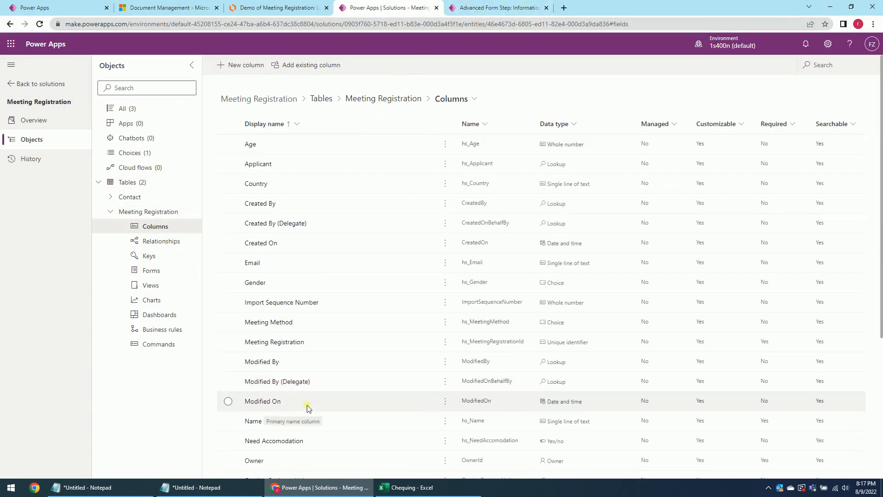
scroll(307, 416, "down", 1)
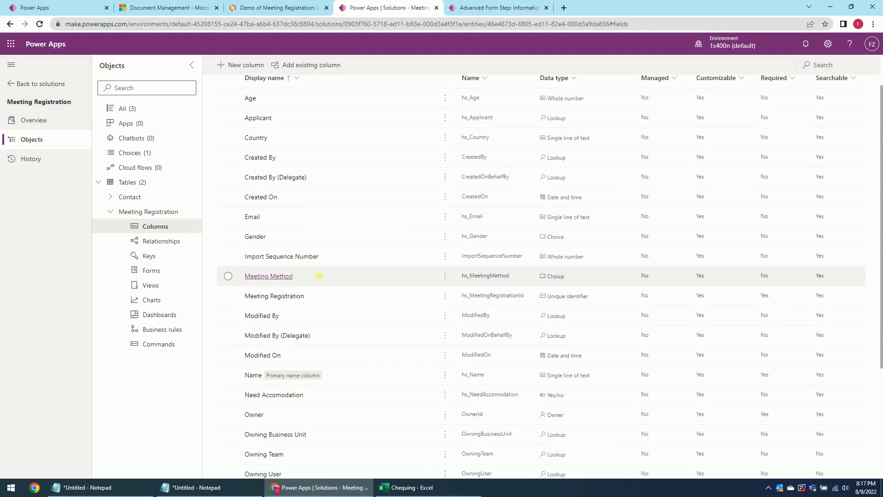
left_click(444, 276)
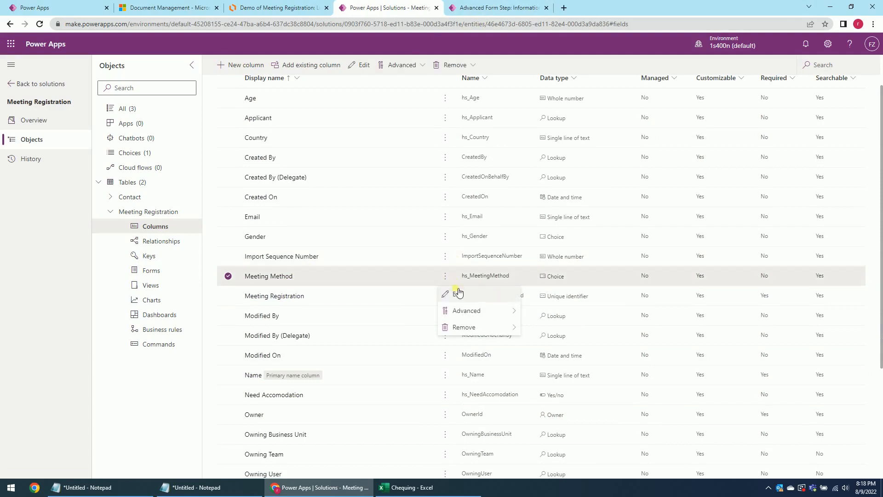
left_click(307, 276)
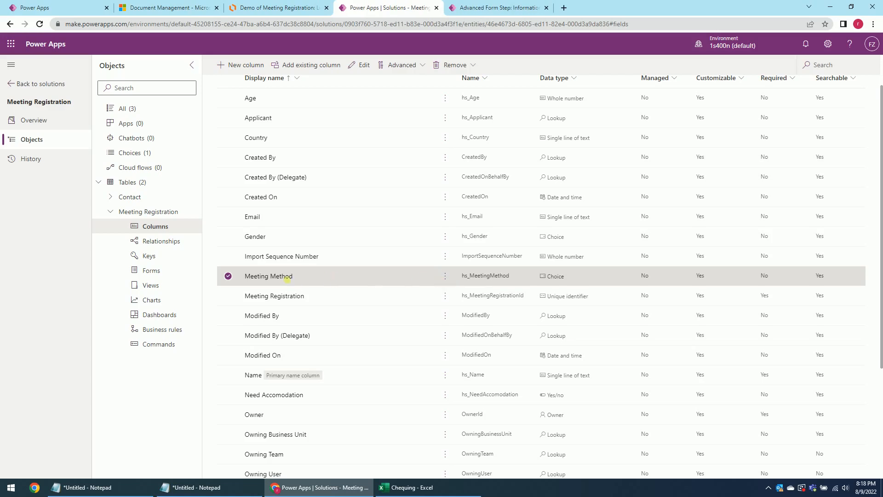
left_click(281, 277)
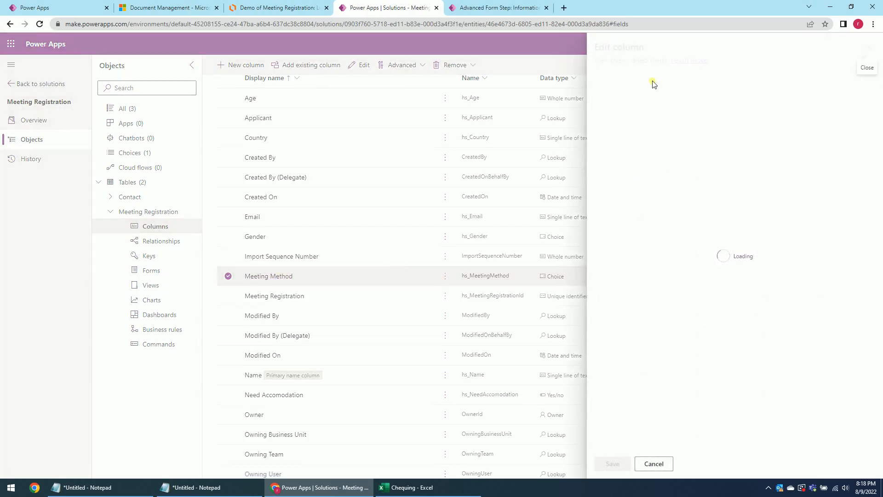
Reveal Advanced options and select the logical name hs_meetingmethod.
scroll(648, 276, "down", 3)
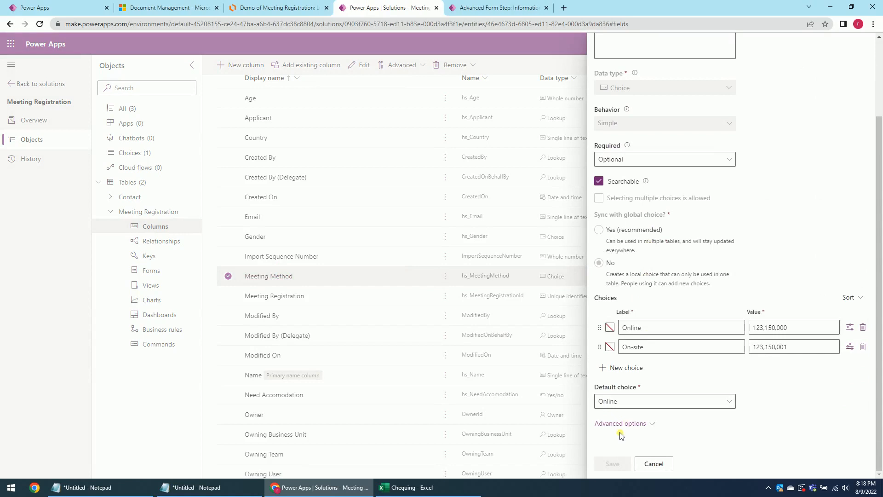
left_click(633, 424)
scroll(644, 419, "down", 3)
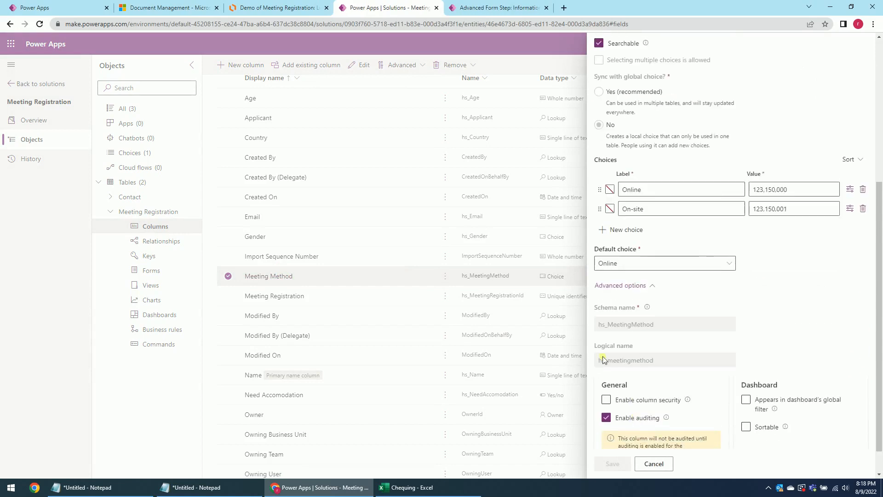
left_click_drag(660, 365, 589, 364)
key("ctrl+c")
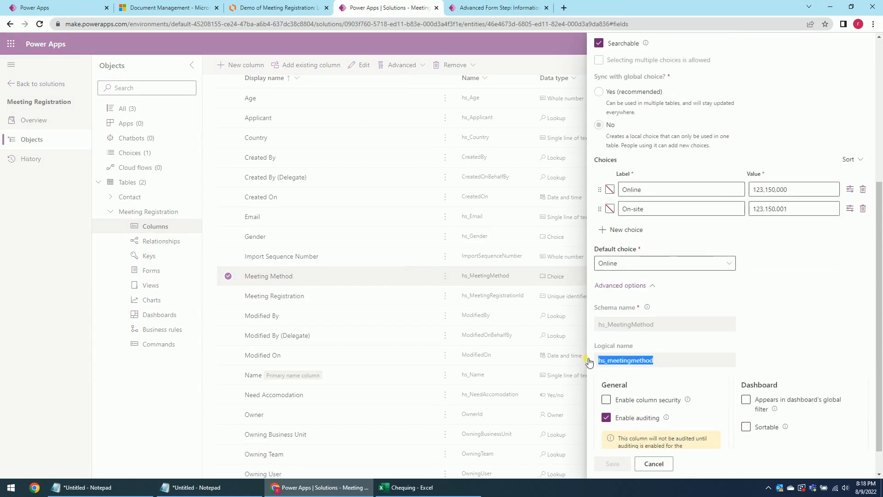
left_click(499, 8)
Write the condition 'hs_meetingmethod =' followed by the On-site value 123150001.
key("ctrl+v")
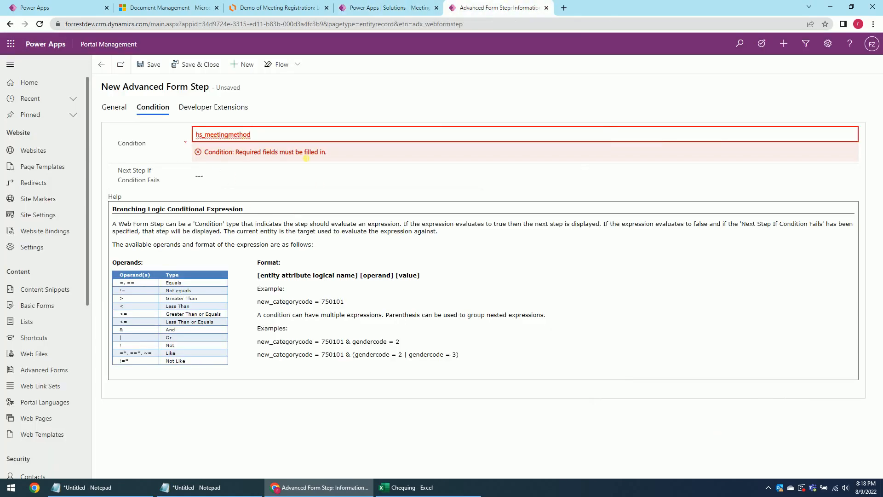
type("=")
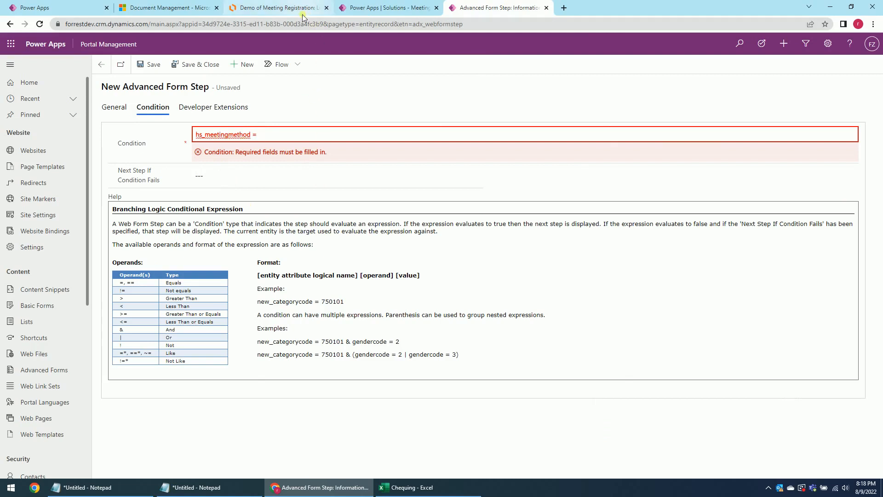
left_click(292, 9)
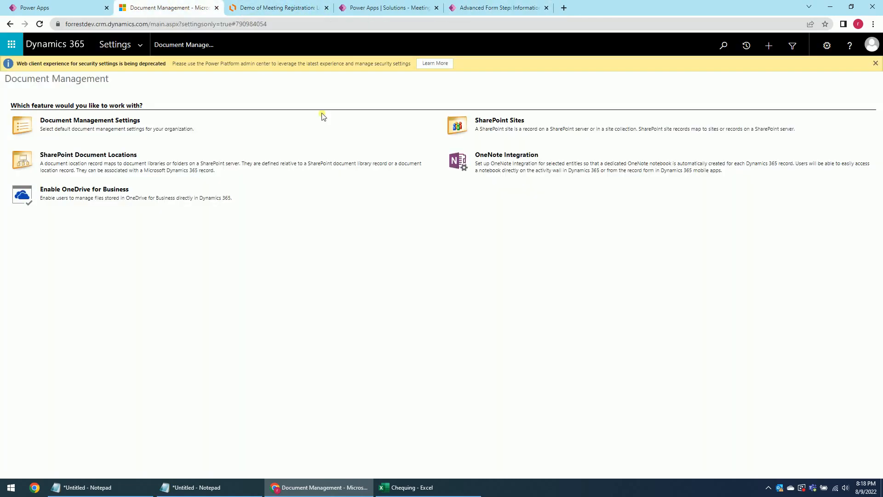
left_click(170, 7)
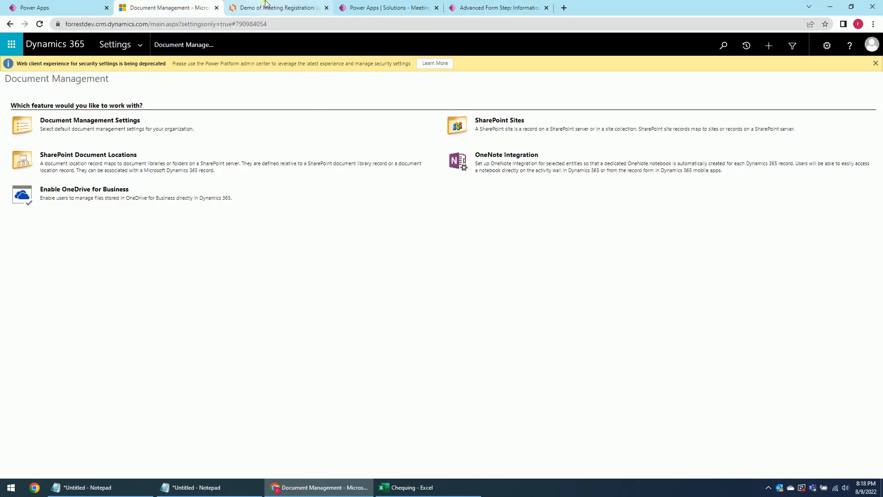
left_click(380, 8)
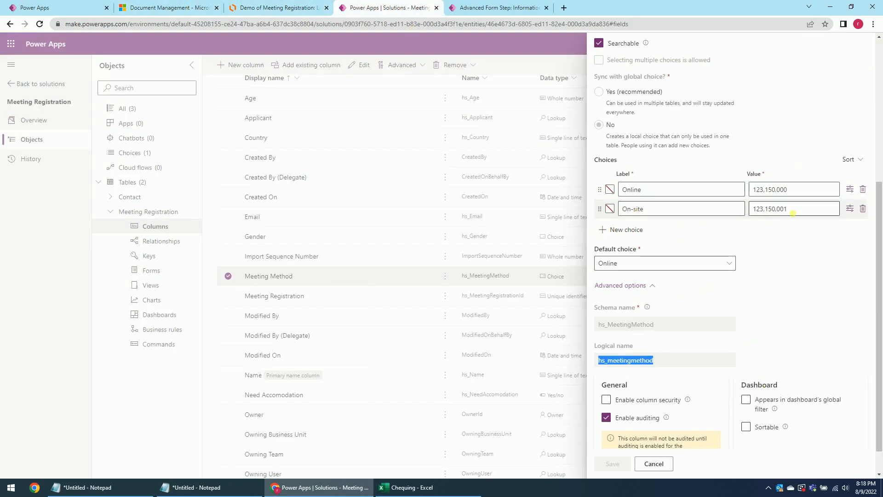
left_click(780, 210)
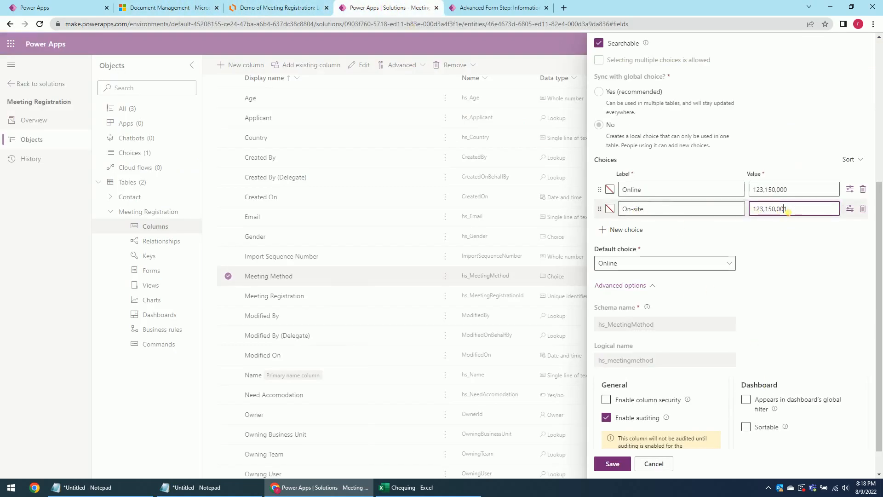
double_click(788, 213)
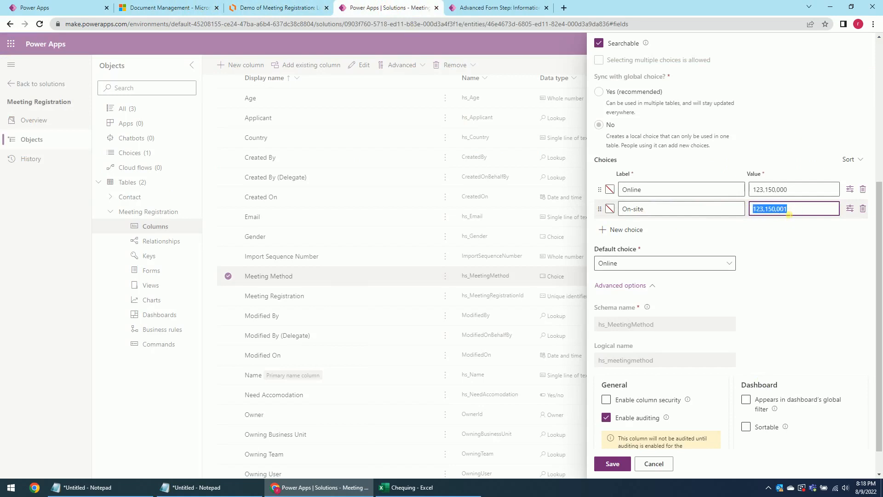
left_click(479, 8)
type("123150001")
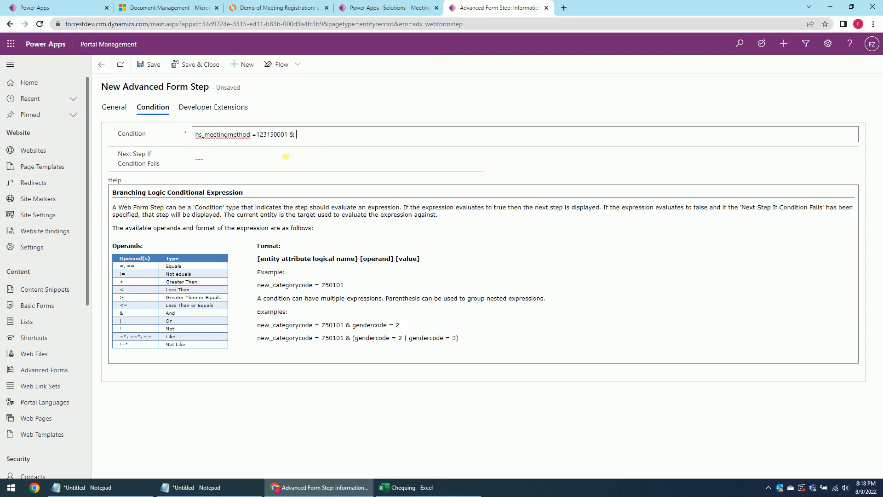
Close the Meeting Method column panel without saving.
left_click(287, 8)
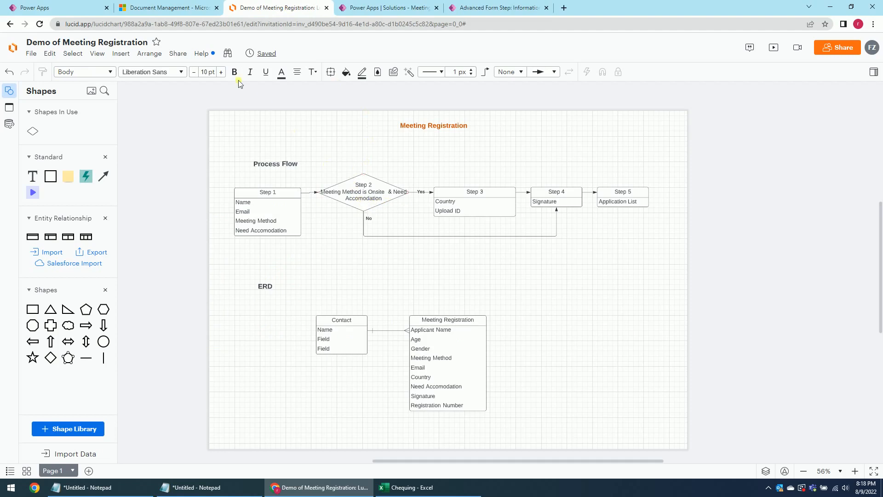
left_click(166, 6)
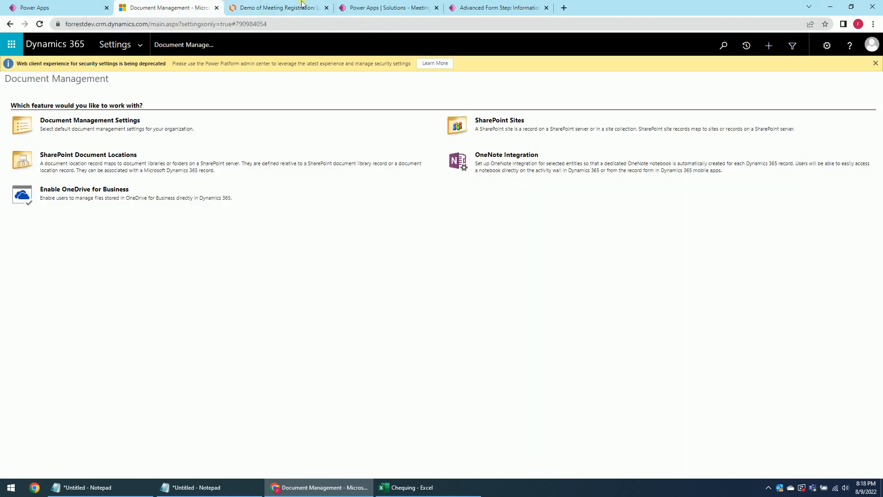
left_click(471, 8)
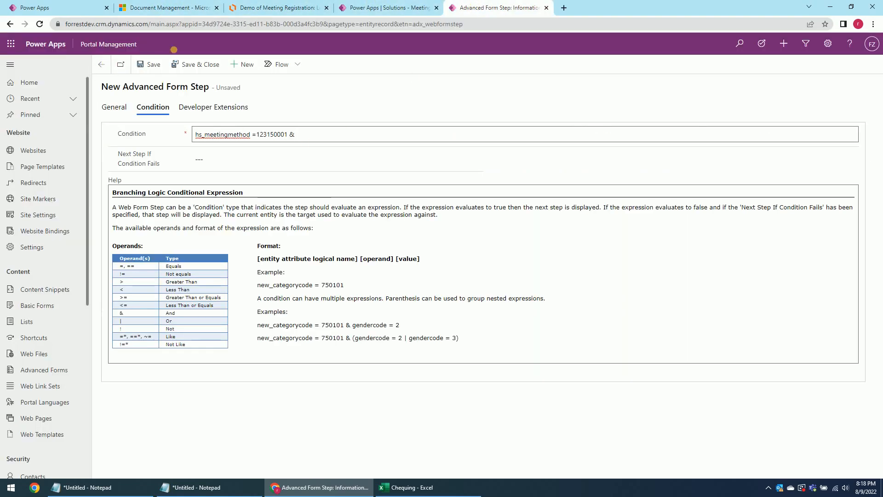
left_click(385, 7)
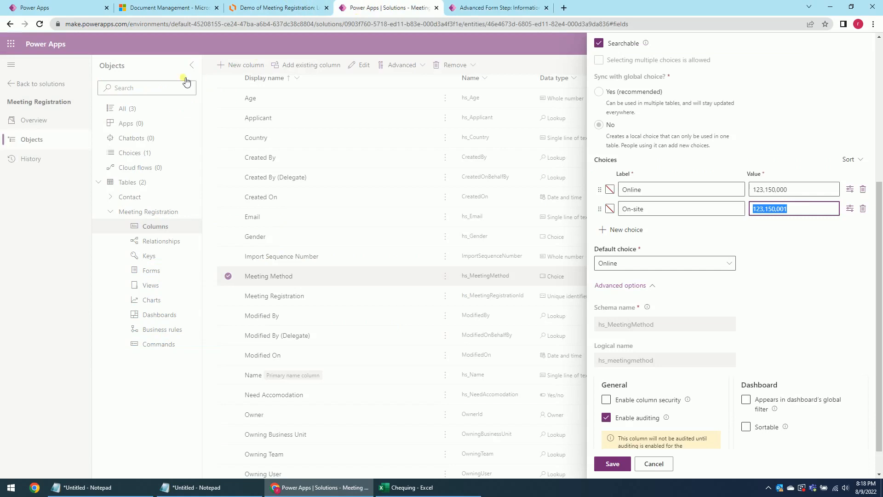
left_click(561, 60)
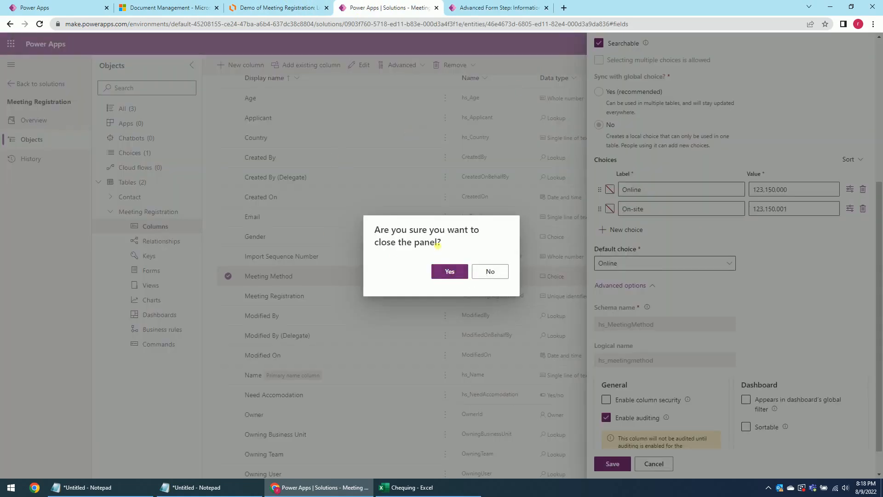
left_click(449, 271)
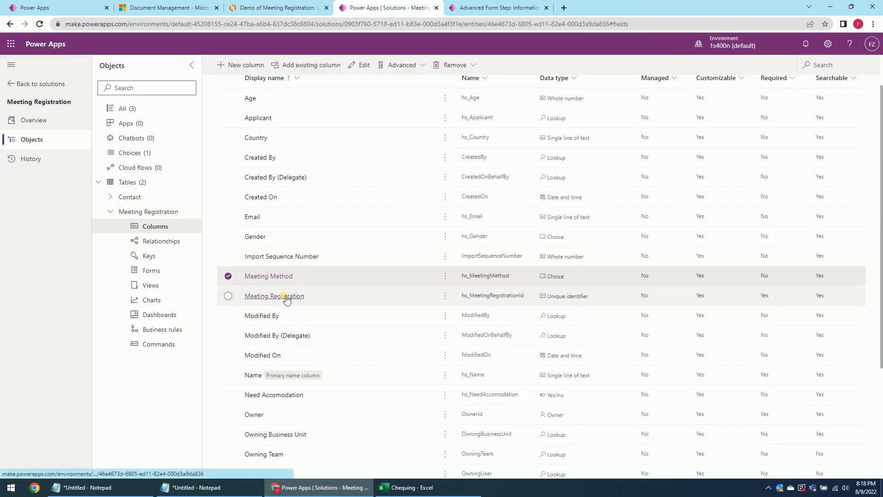
Copy the Need Accomodation column's logical name hs_needaccomodation.
left_click(280, 400)
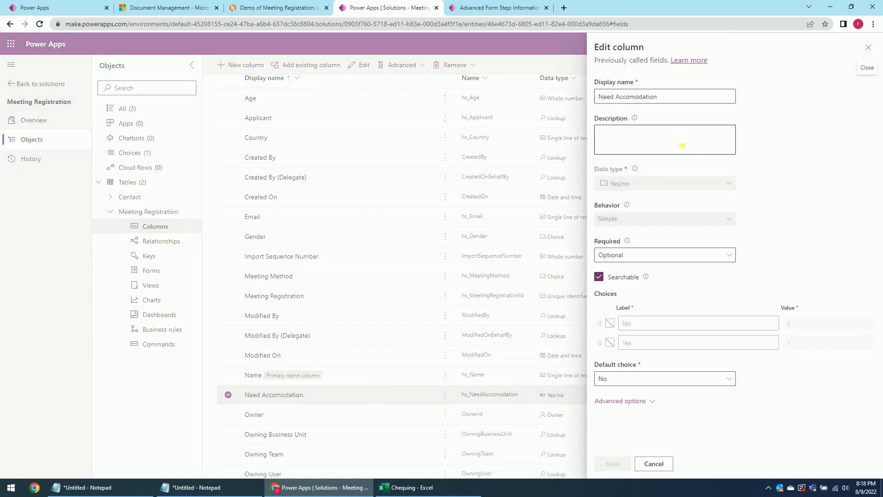
left_click(626, 401)
scroll(653, 374, "down", 3)
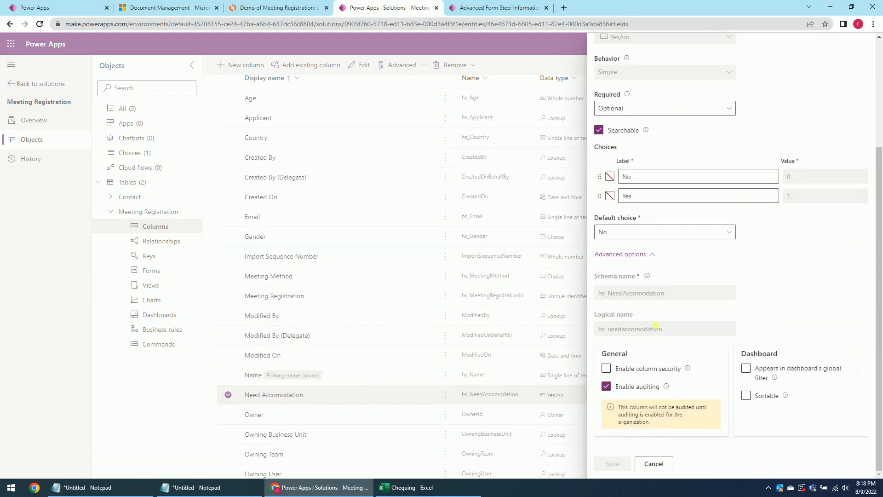
left_click_drag(664, 331, 588, 335)
key("ctrl+c")
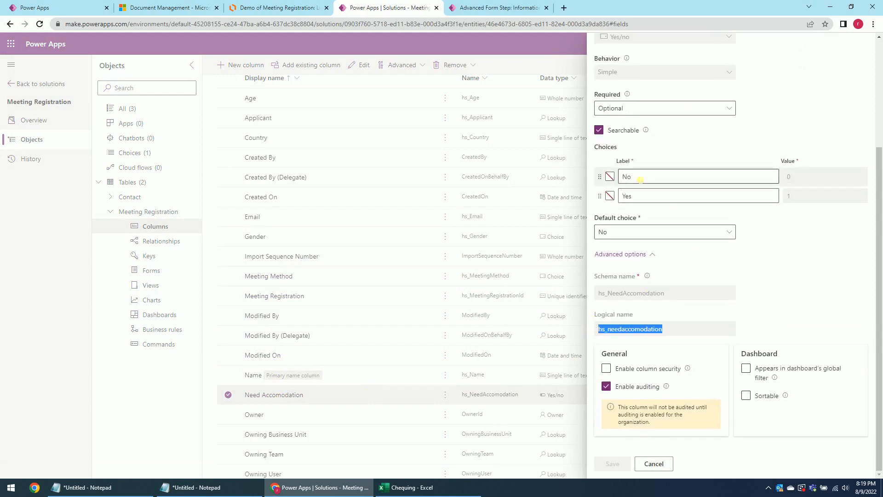
left_click(488, 7)
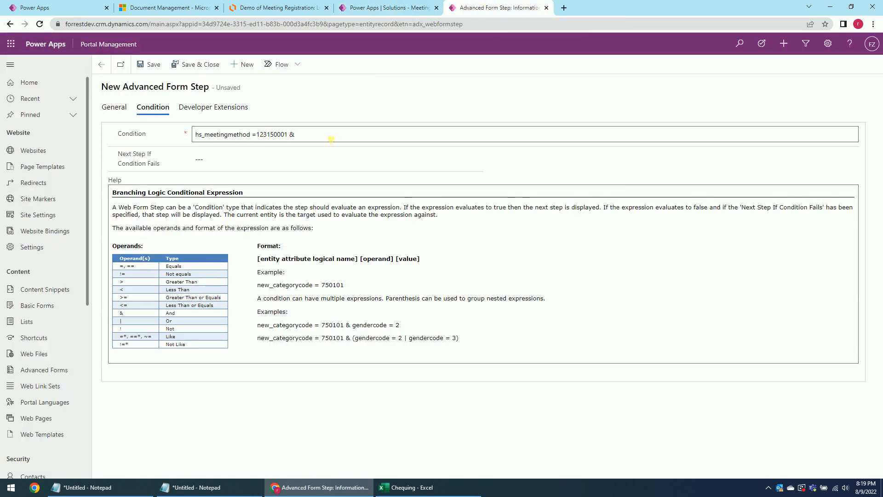
Finish the condition 'hs_meetingmethod =123150001 & hs_needaccomodation = 1' and save and close the step.
key("ctrl+v")
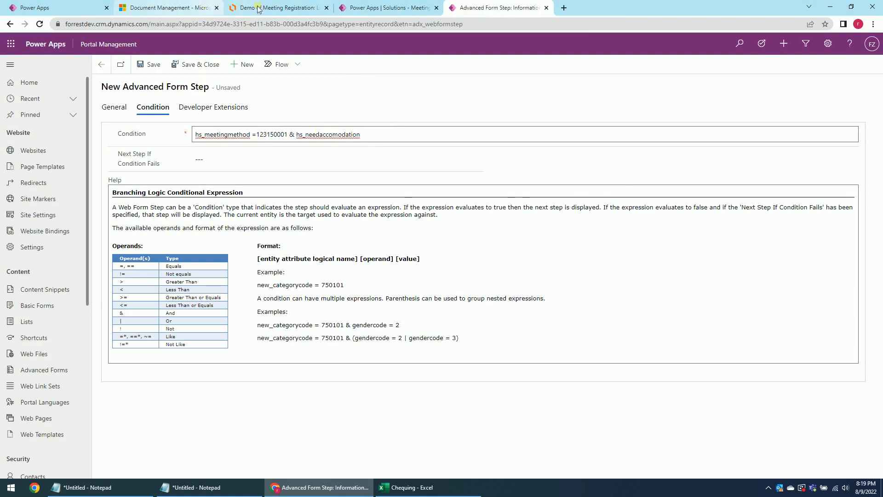
left_click(366, 7)
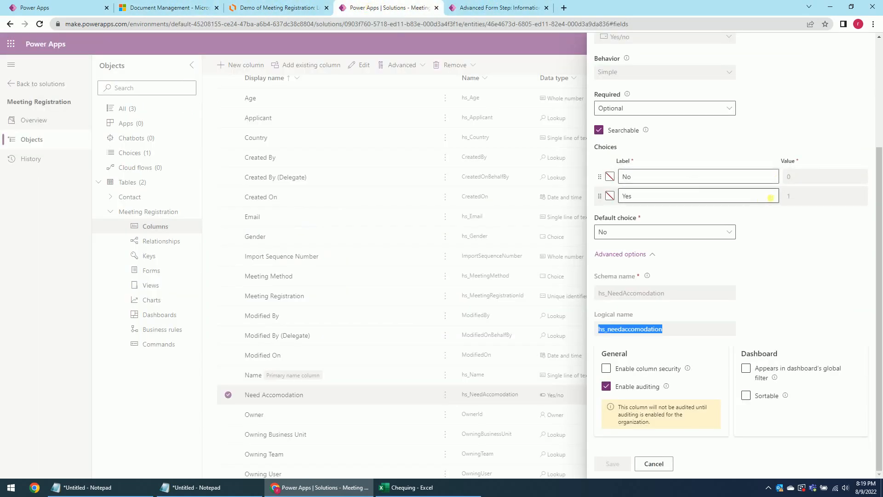
left_click(500, 8)
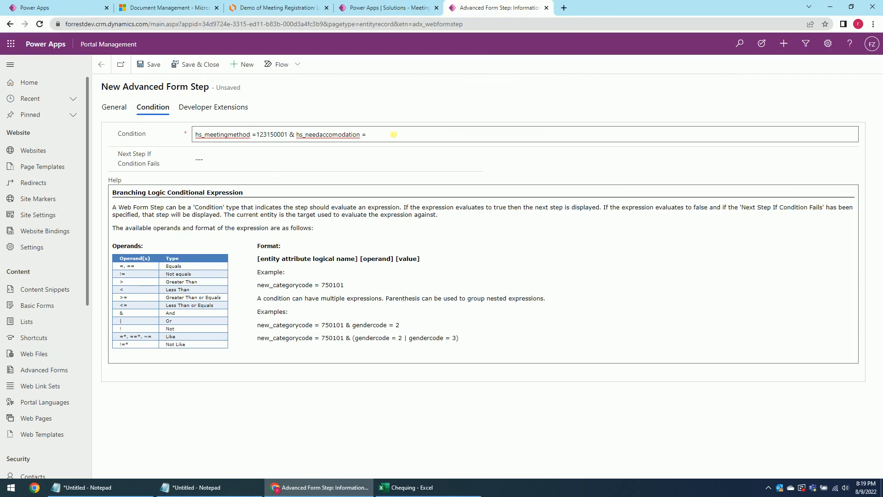
left_click(145, 66)
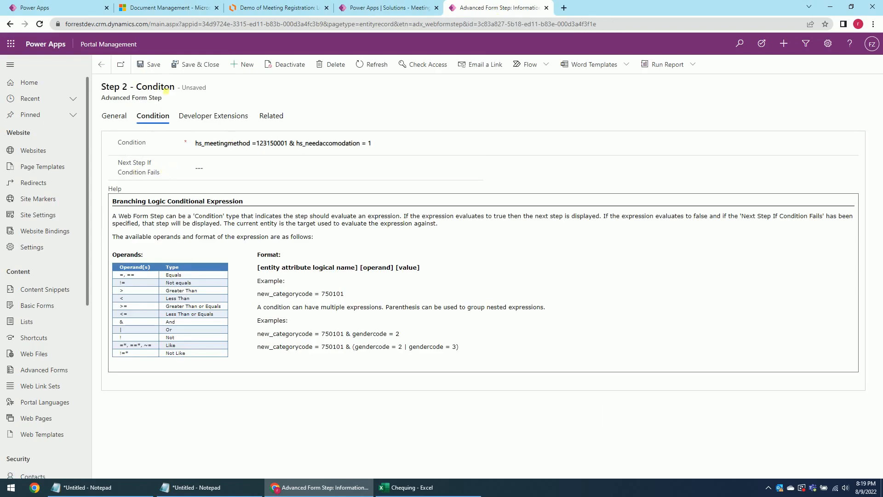
left_click(198, 64)
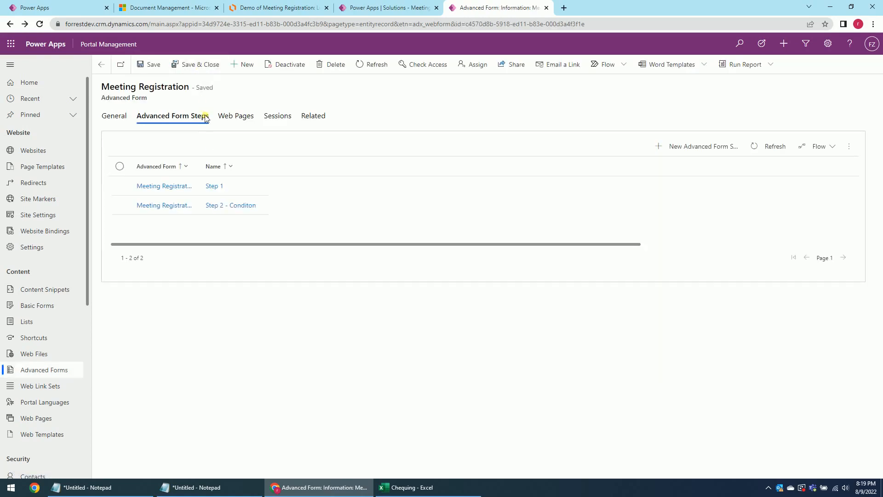
Start a new advanced form step named 'Step' and consult the Step 3 box in Lucidchart.
left_click(694, 145)
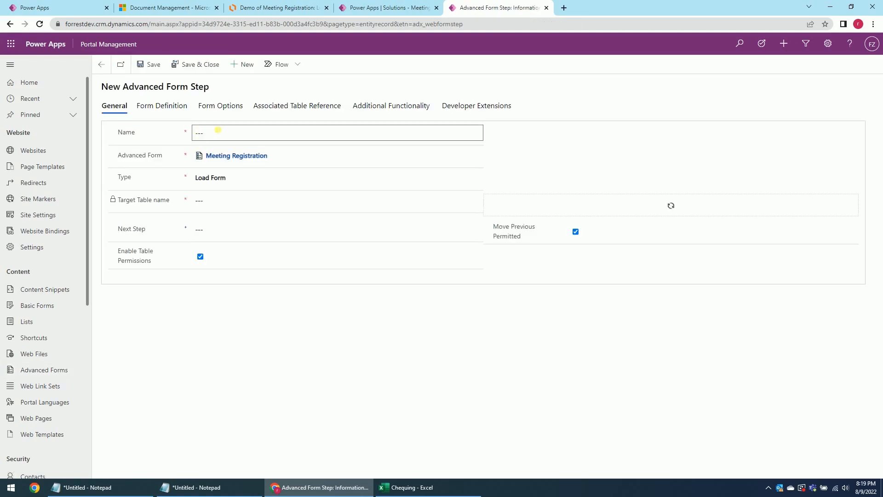
left_click(211, 134)
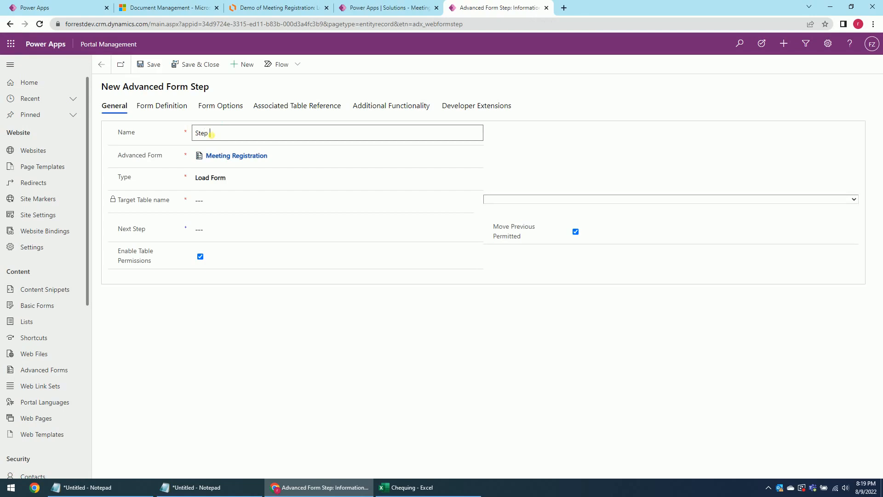
left_click(275, 8)
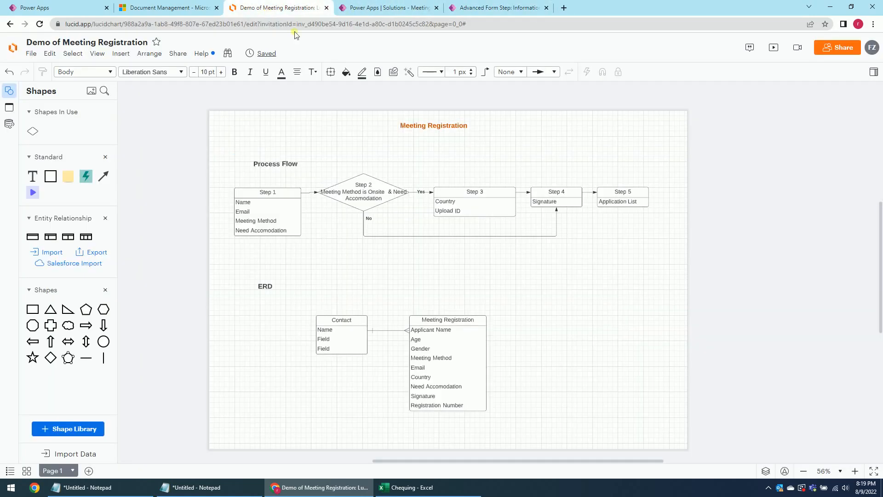
left_click(466, 208)
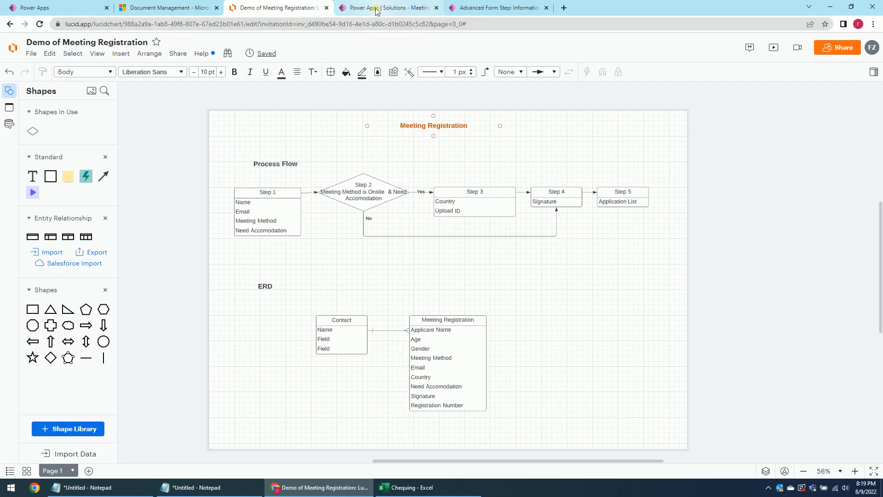
Return to the new form step and name it 'Step 3'.
left_click(494, 8)
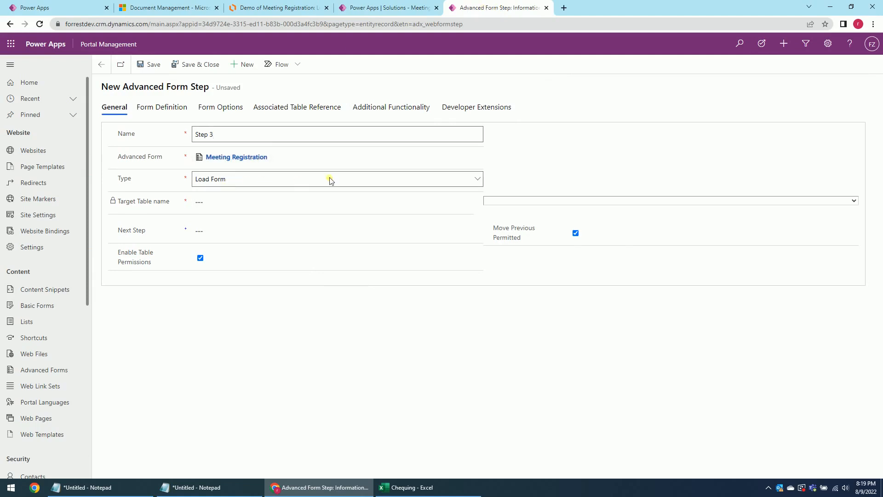
Make Step 3 a Load Tab step targeting the Meeting Registration table.
left_click(409, 178)
left_click(214, 209)
left_click(509, 202)
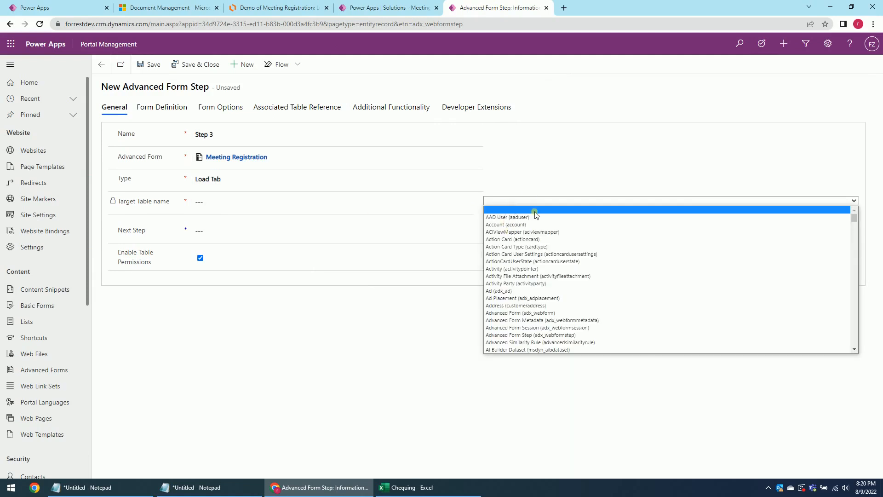
type("me")
key("Return")
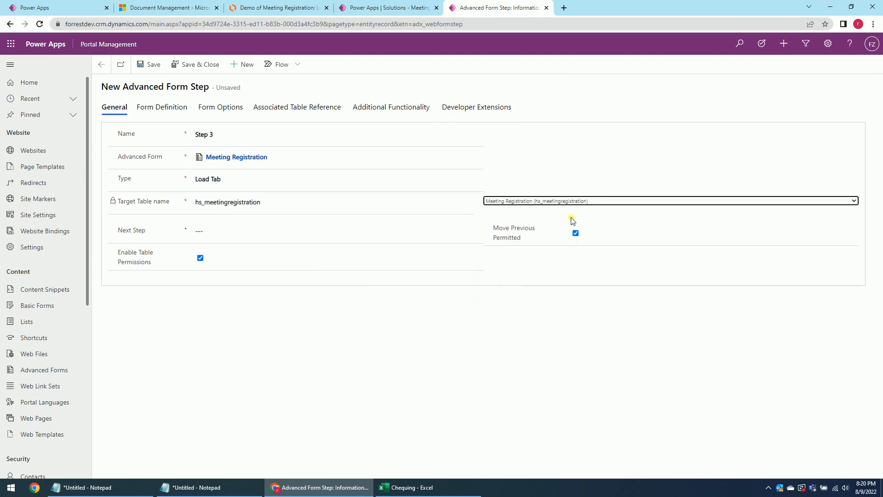
Load the Meeting Registration main form's Step 3 tab and save.
left_click(174, 108)
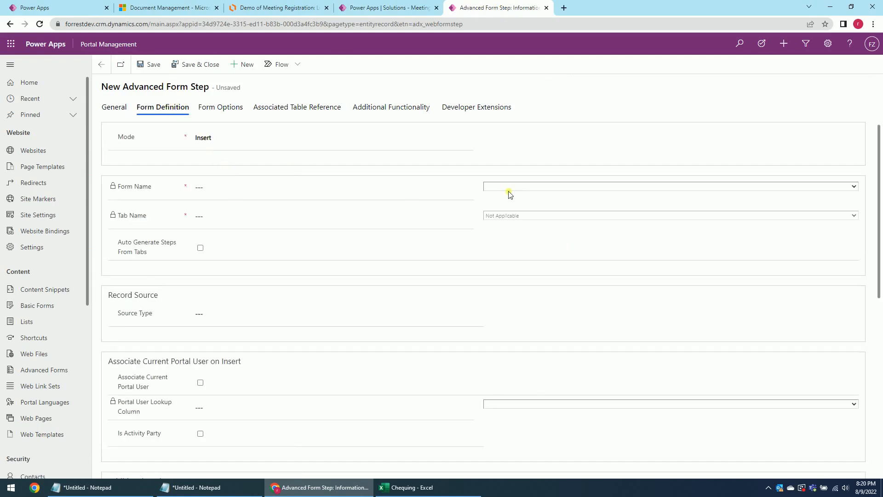
left_click(510, 186)
left_click(511, 211)
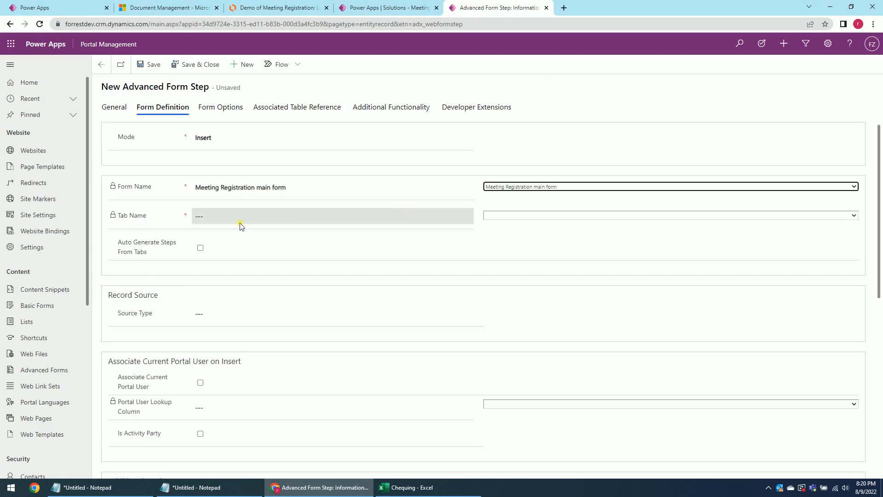
left_click(498, 216)
left_click(500, 238)
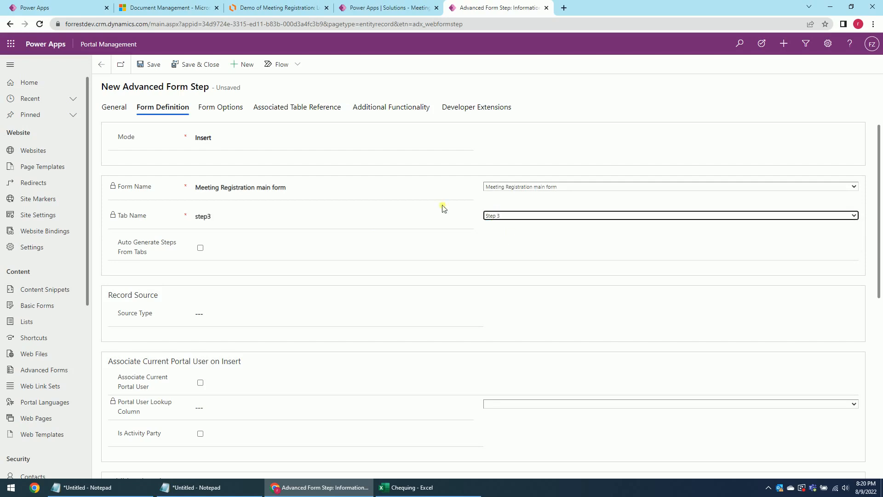
left_click(150, 64)
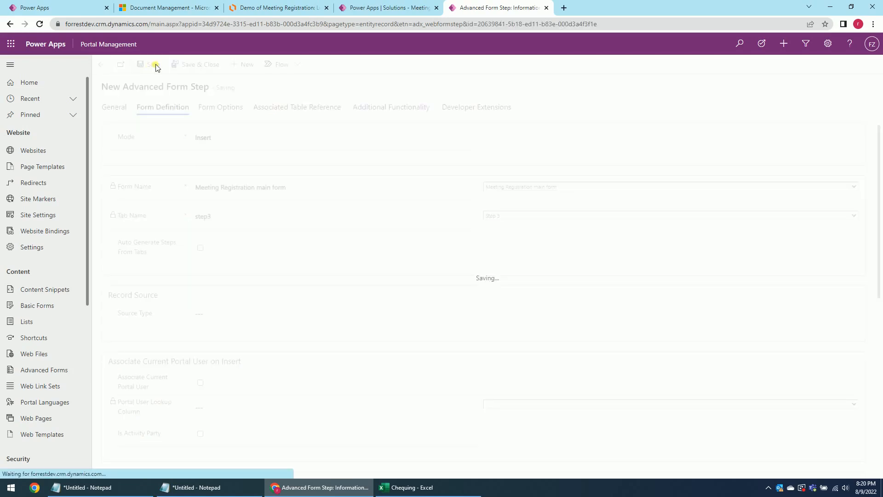
Source the record from the Current Portal User via Applicant with Associate checked, save, and start a new step.
left_click(220, 321)
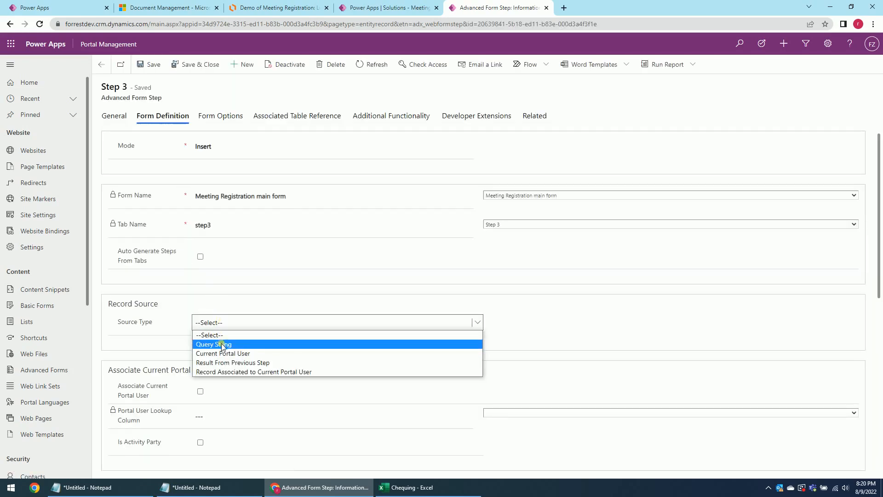
left_click(225, 353)
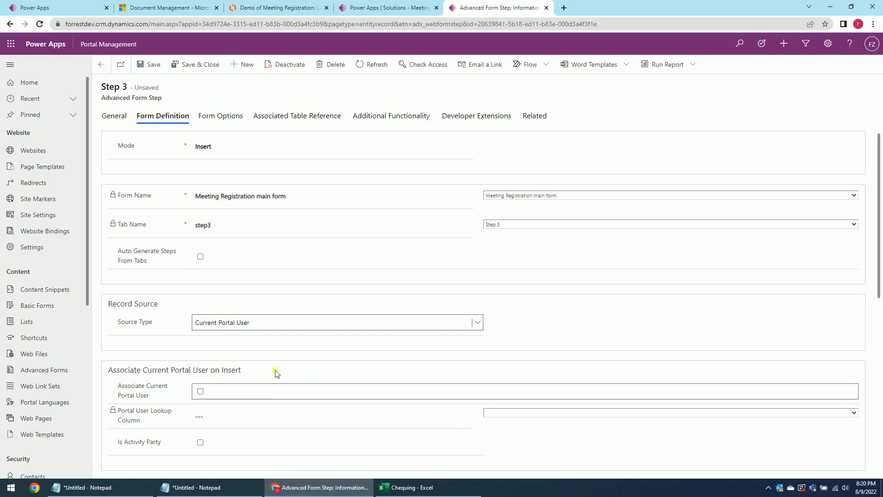
left_click(201, 392)
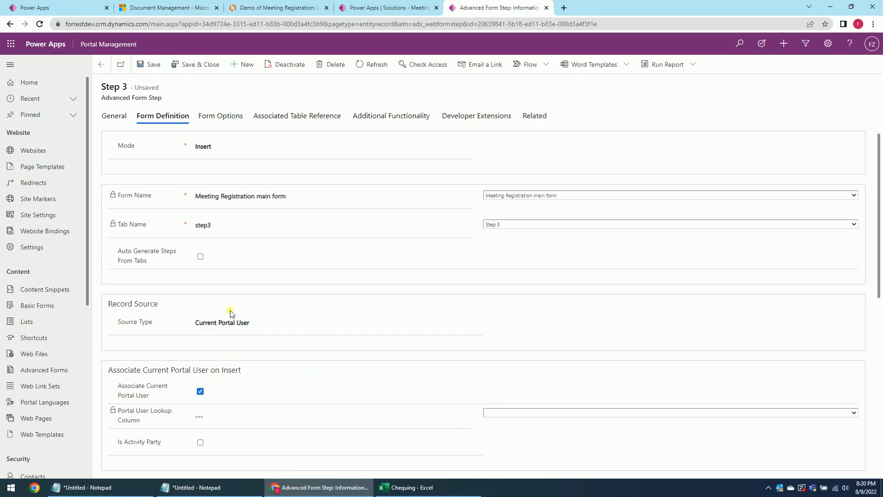
left_click(513, 413)
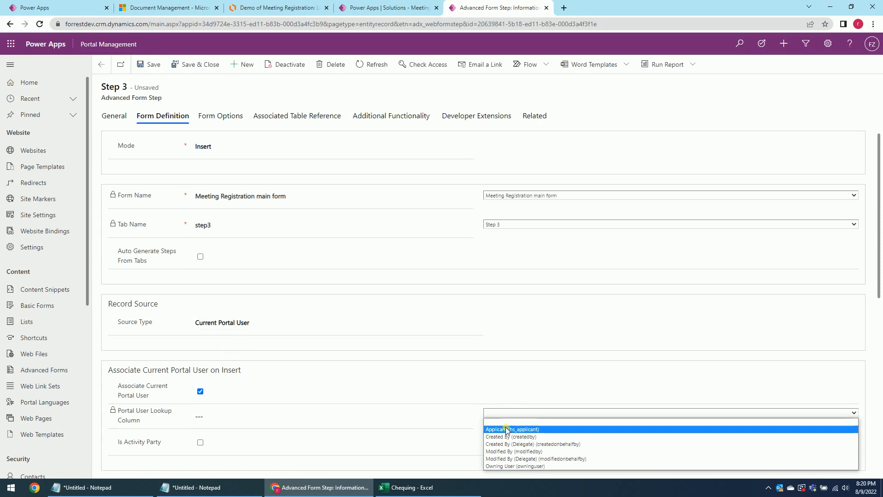
left_click(506, 425)
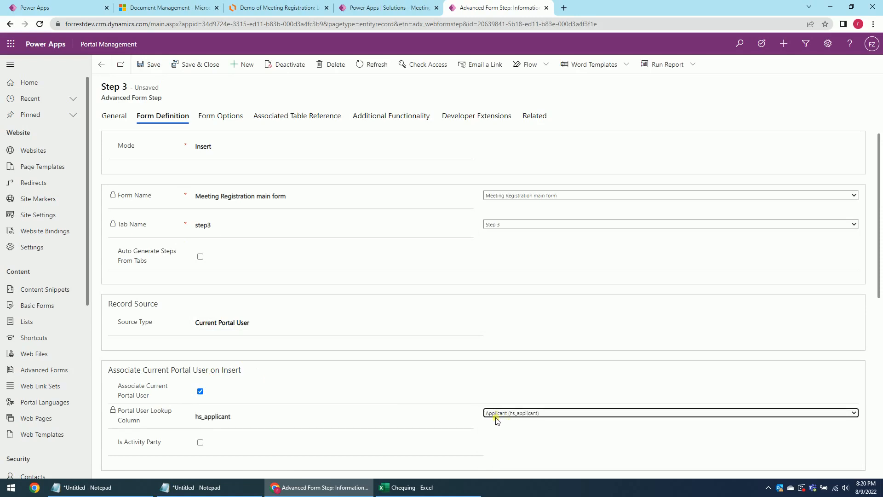
left_click(195, 64)
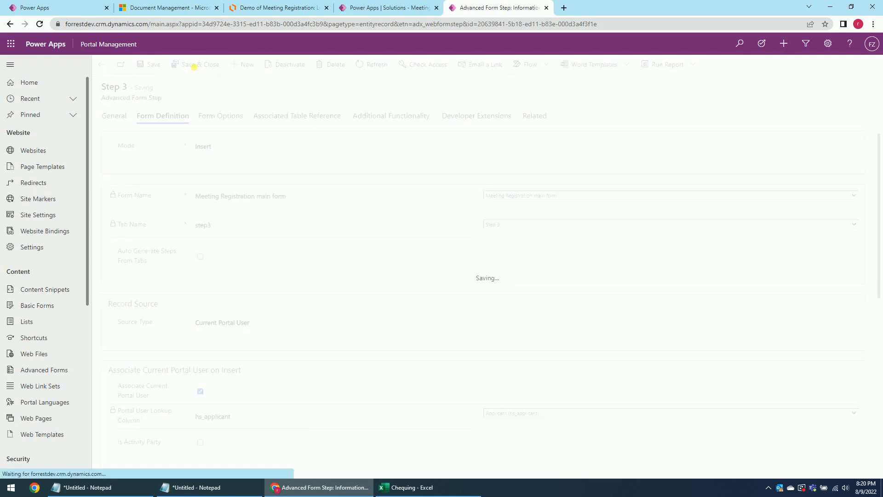
left_click(700, 146)
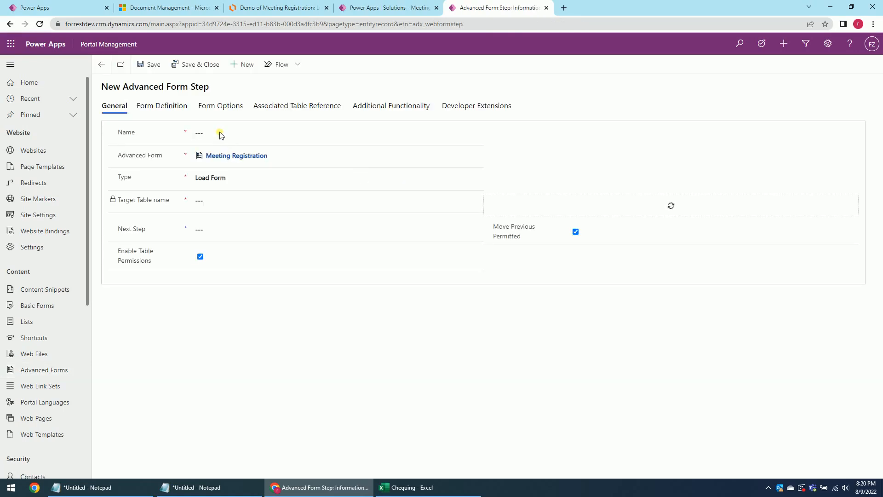
Name the step 'Step 4' as a Load Tab step targeting Meeting Registration.
left_click(237, 132)
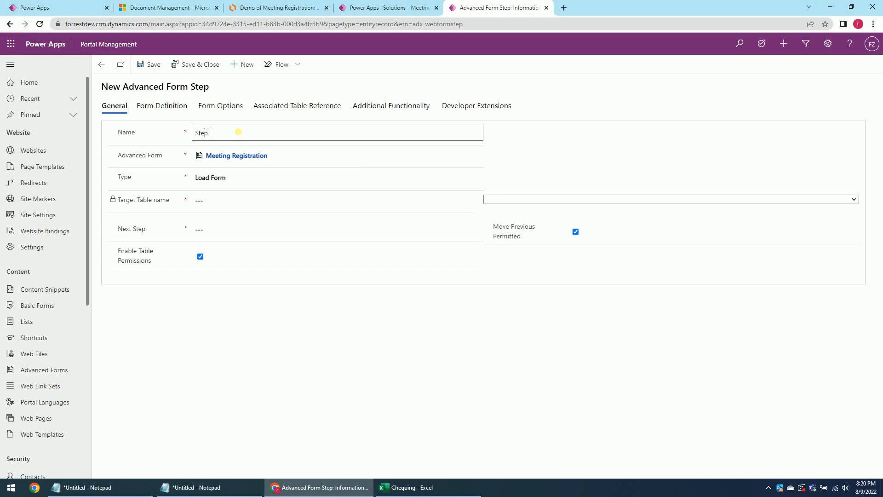
left_click(308, 180)
left_click(252, 210)
left_click(526, 201)
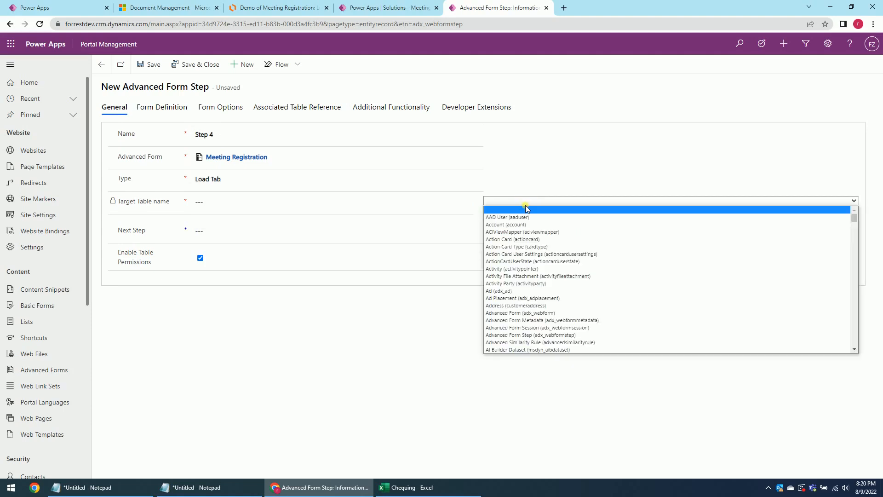
type("mee")
key("Return")
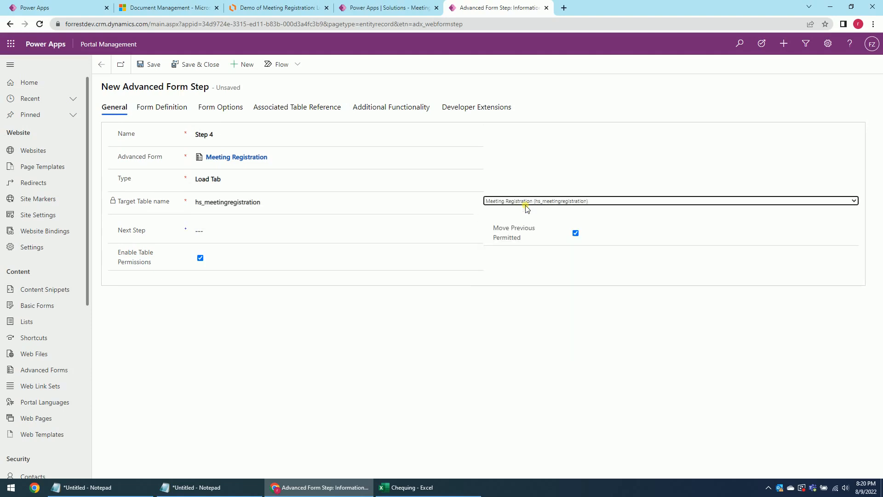
Load tab step4 of the Meeting Registration main form.
left_click(159, 107)
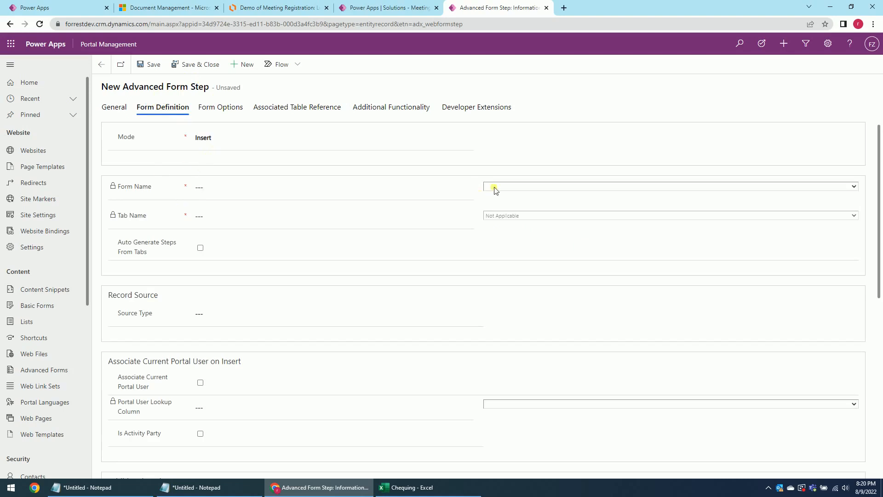
left_click(493, 187)
left_click(502, 210)
left_click(523, 215)
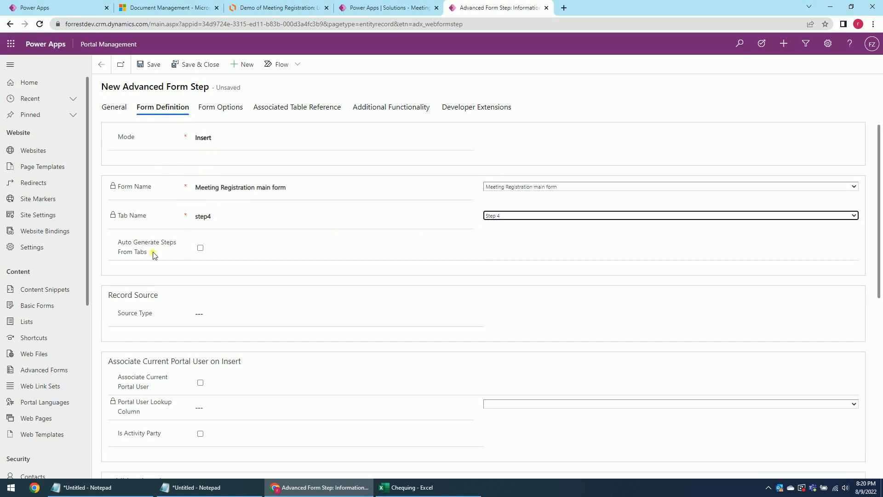
Source the Current Portal User via Applicant with Associate checked, then save and close.
left_click(203, 313)
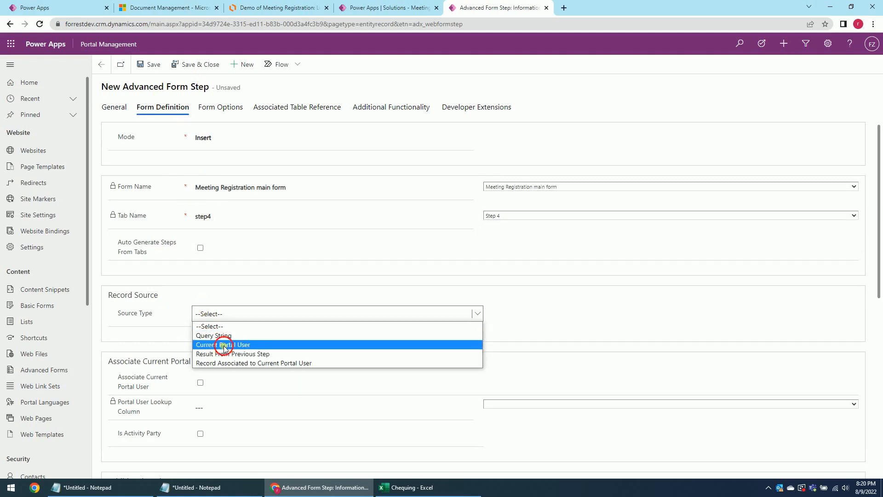
left_click(222, 344)
left_click(200, 383)
left_click(495, 404)
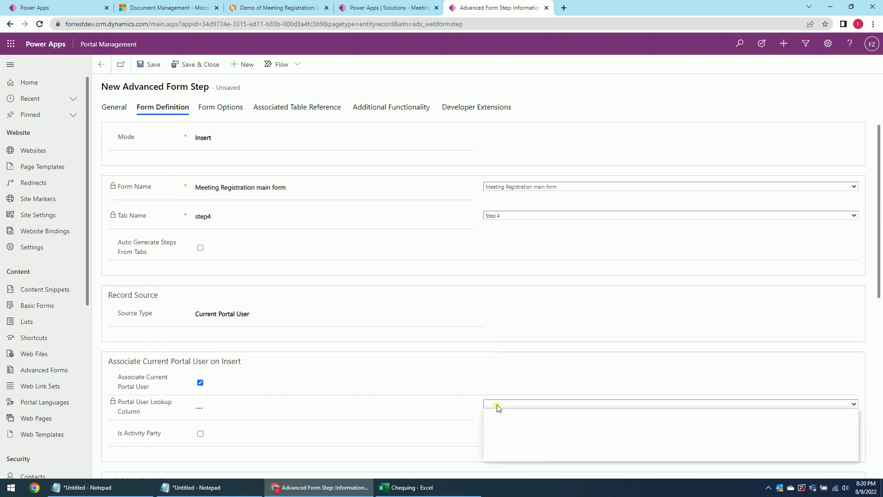
left_click(511, 420)
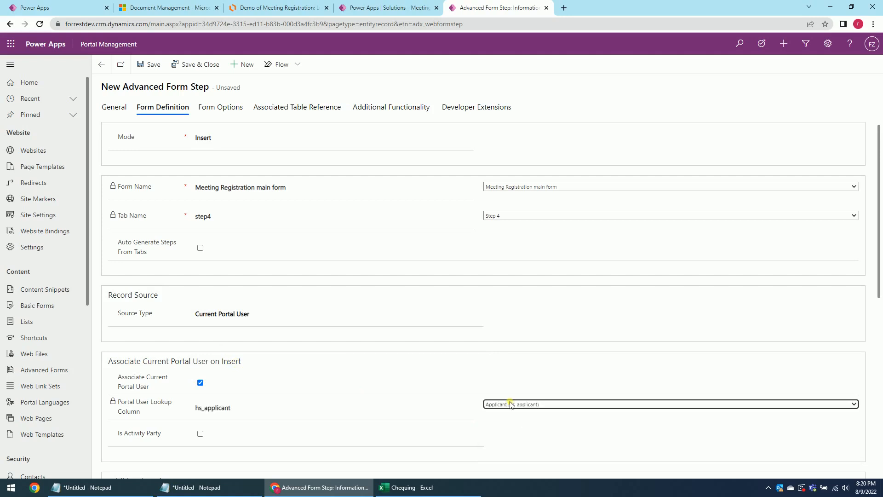
left_click(199, 65)
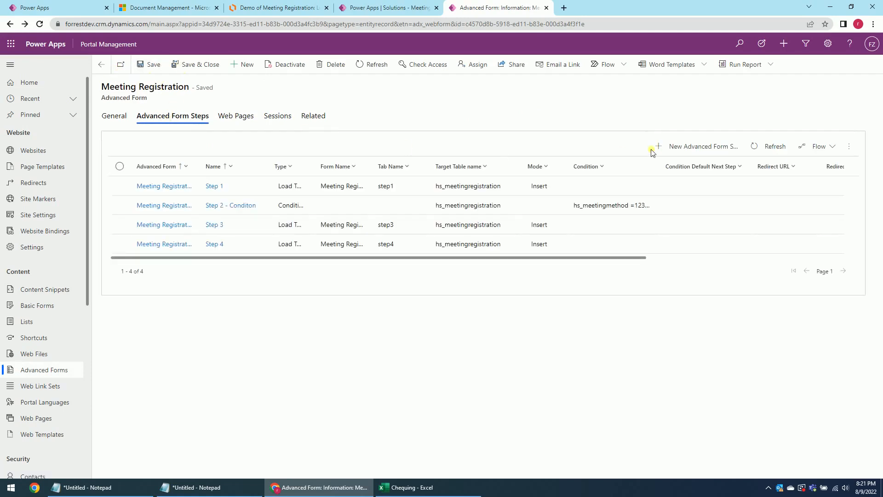
Create a new form step 'Step 5' of type Redirect.
left_click(724, 147)
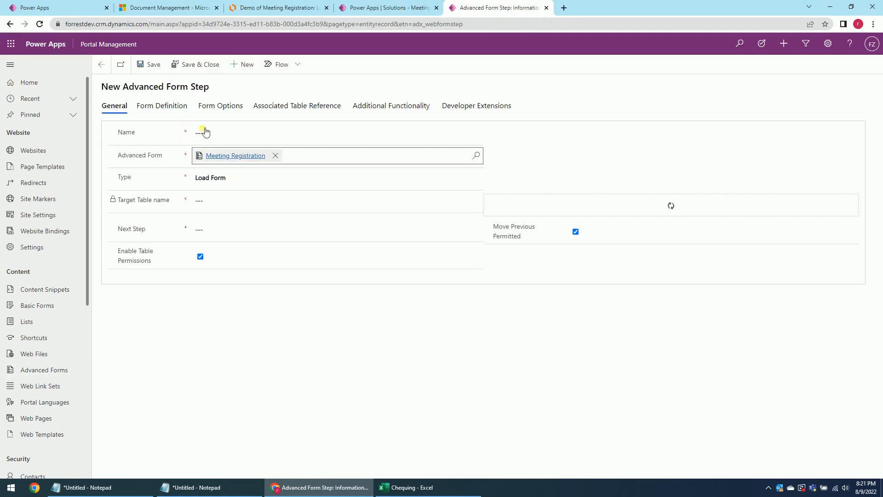
left_click(216, 135)
type("Step 5")
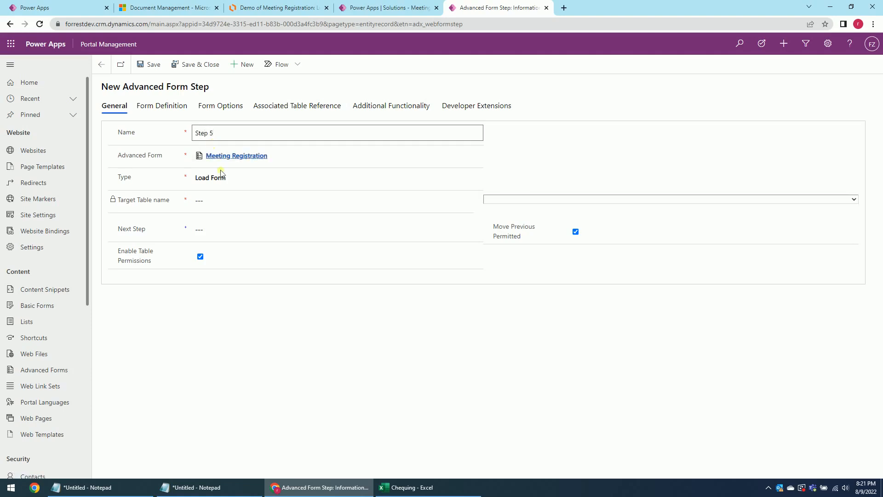
left_click(258, 180)
left_click(246, 211)
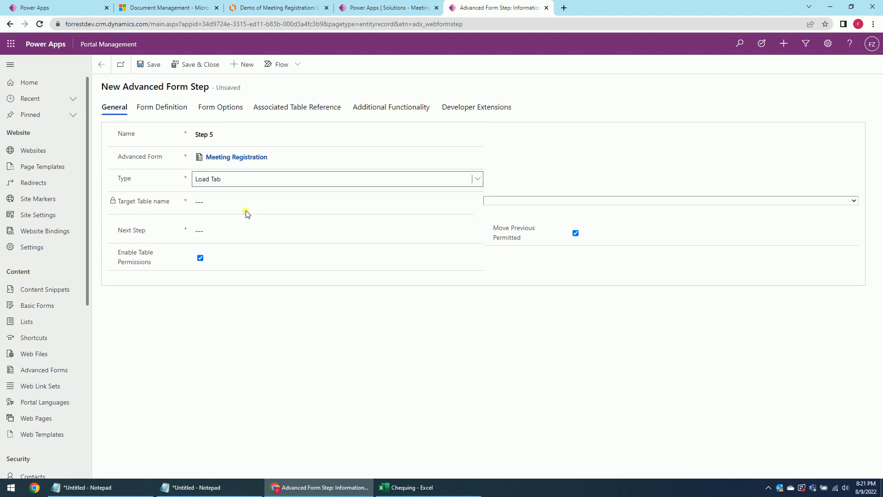
left_click(236, 180)
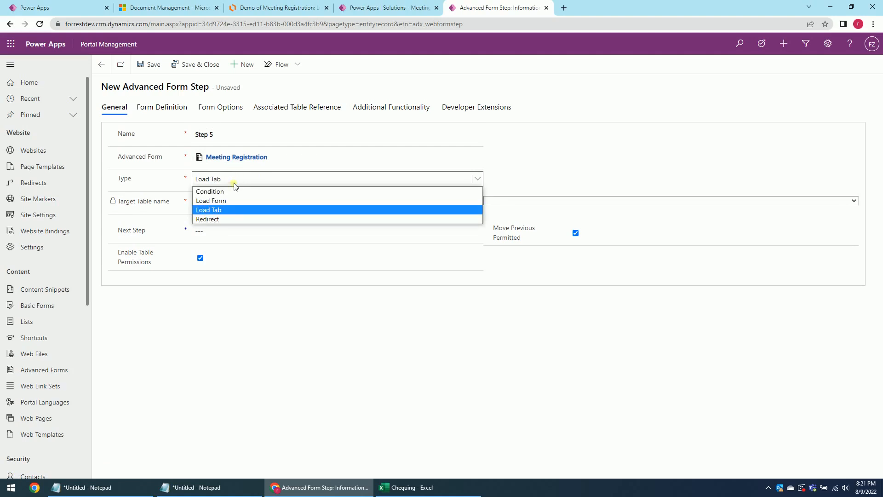
left_click(216, 220)
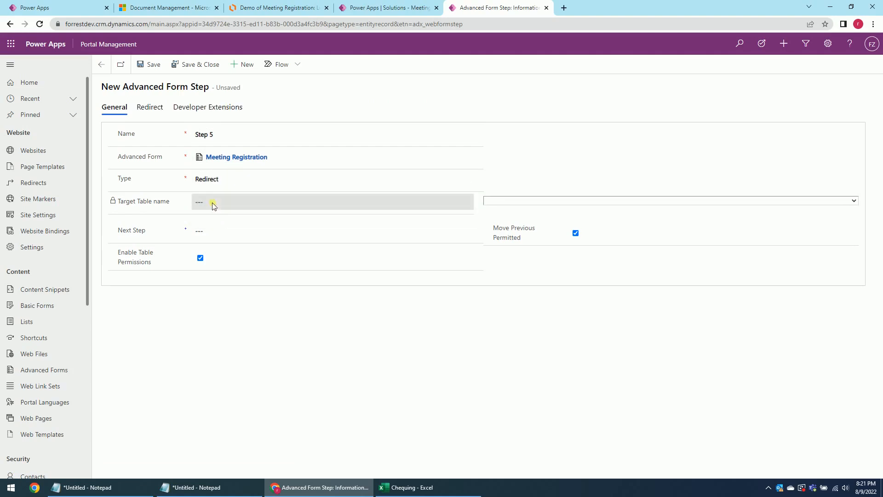
Check the process flow diagram and the portal's pages before choosing a redirect page.
left_click(149, 107)
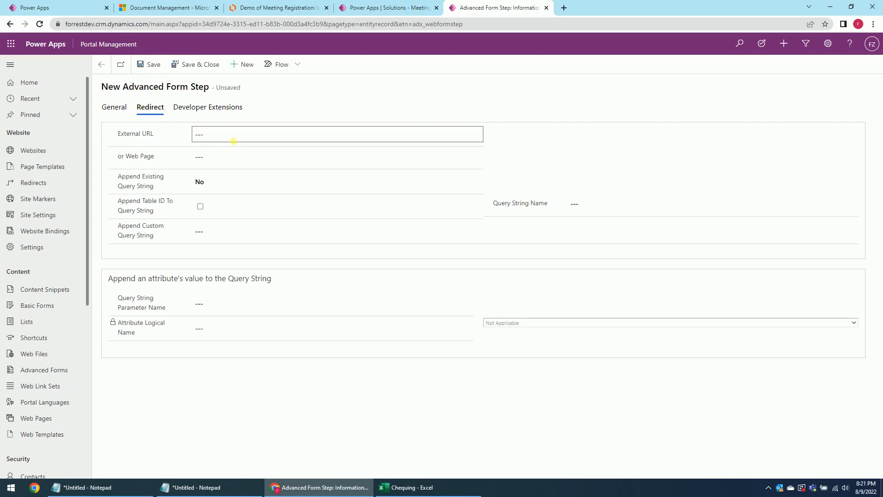
left_click(257, 157)
left_click(476, 157)
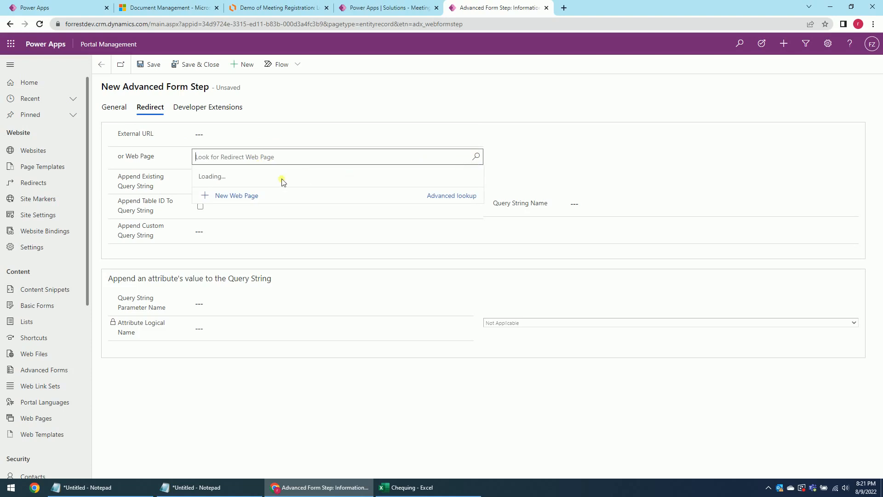
left_click(152, 8)
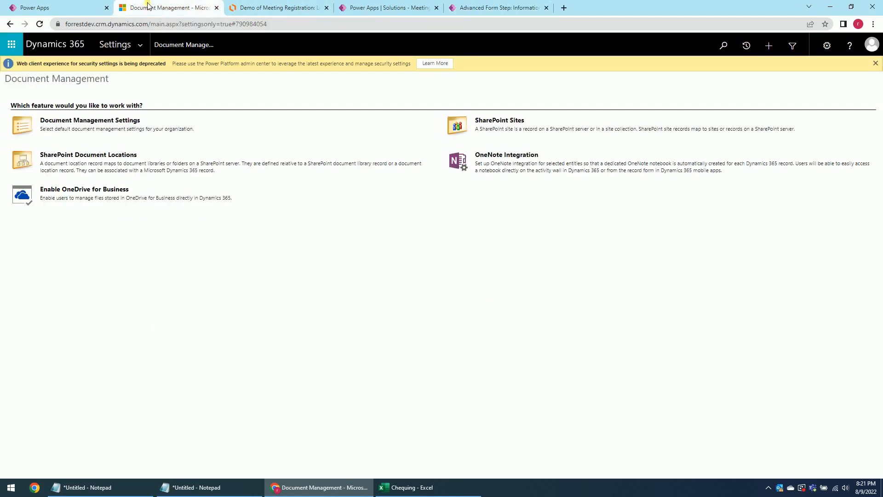
left_click(281, 8)
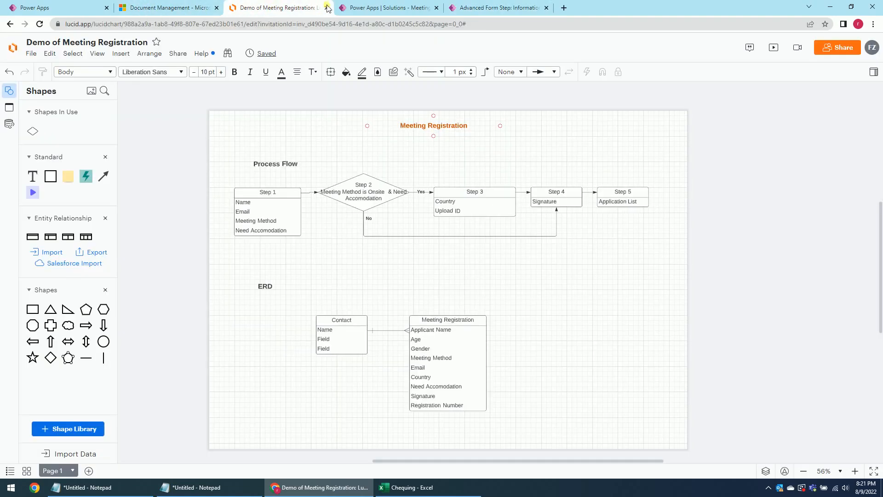
left_click(488, 8)
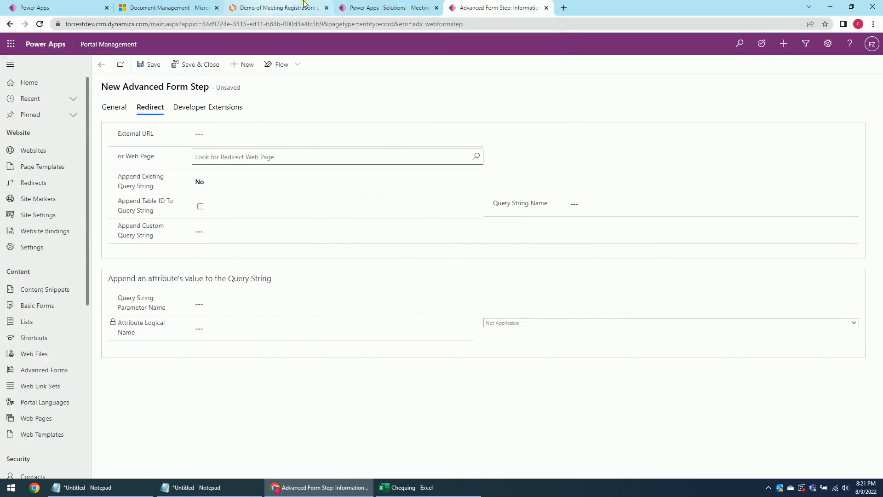
left_click(99, 7)
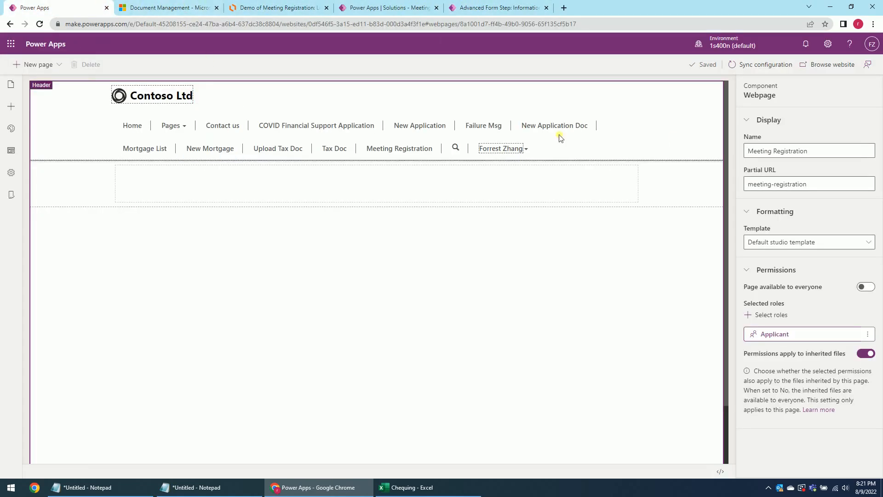
left_click(11, 86)
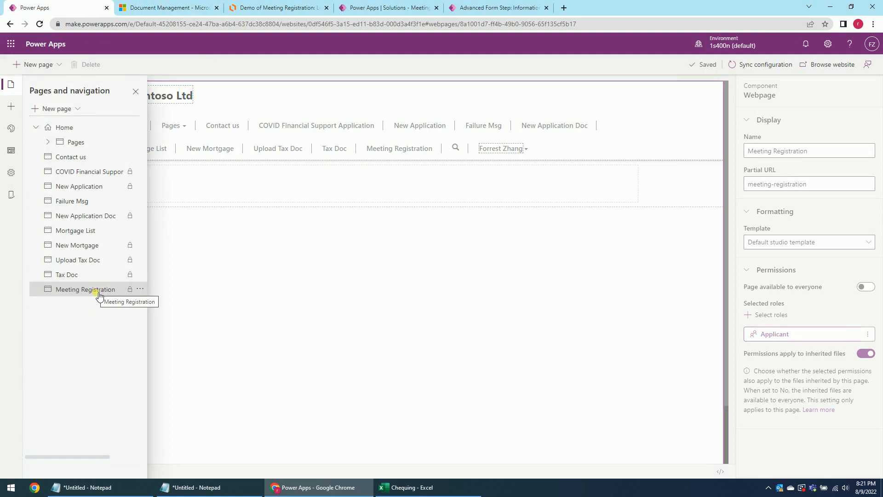
left_click(509, 6)
Redirect Step 5 to the Meeting Registration web page and save and close it.
left_click(477, 157)
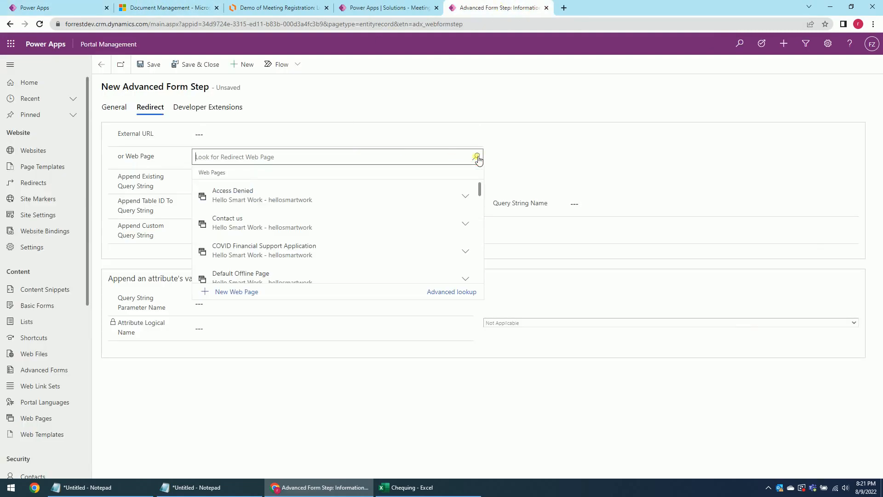
scroll(307, 216, "down", 5)
scroll(308, 237, "down", 2)
scroll(275, 228, "up", 1)
scroll(266, 227, "up", 1)
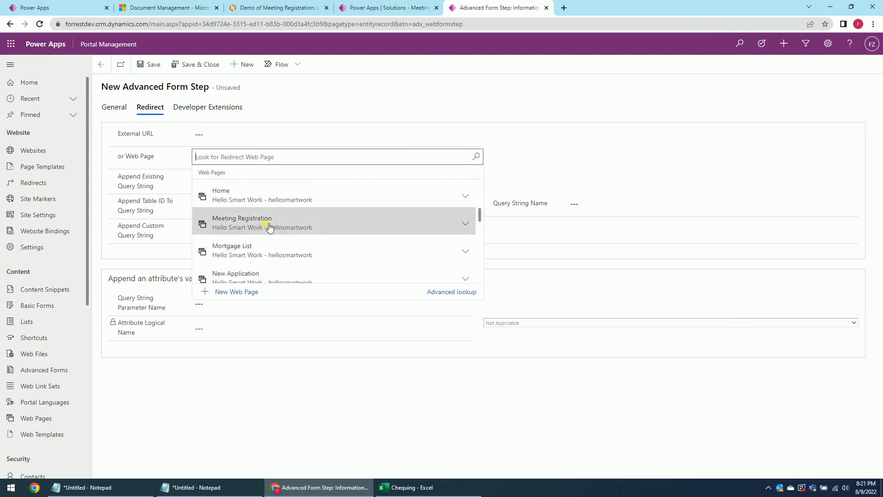
left_click(262, 223)
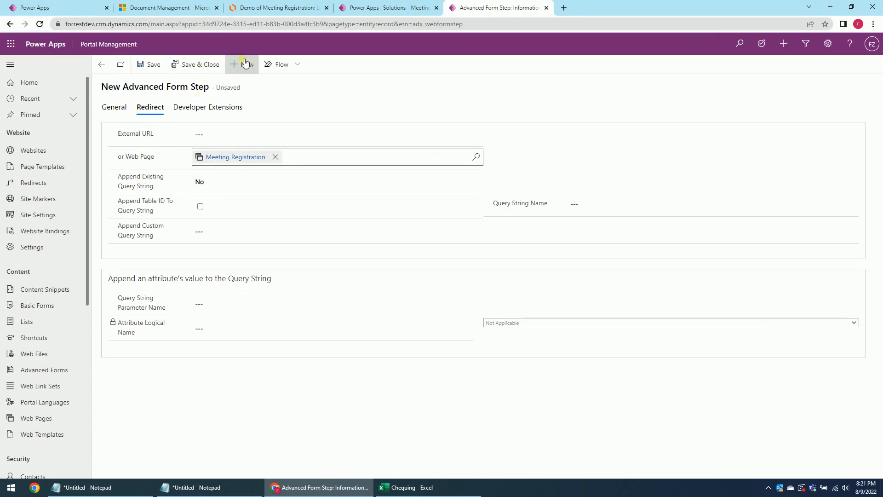
left_click(203, 64)
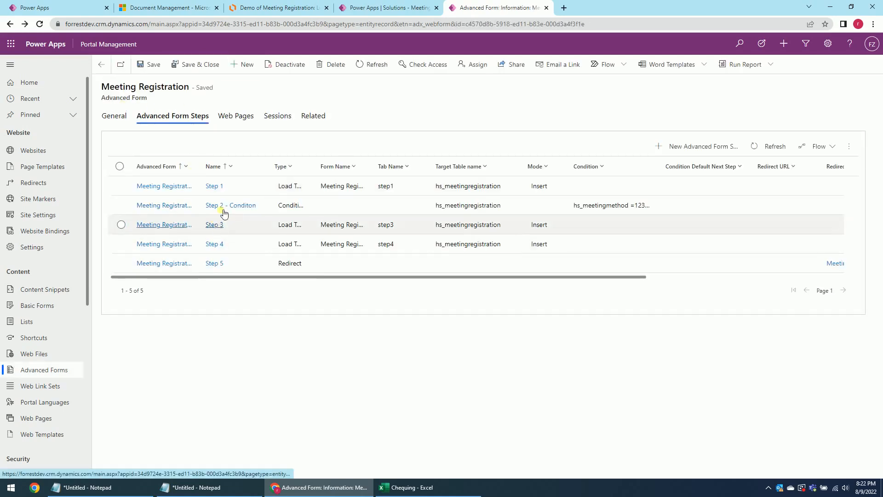
Set Step 1's Next Step to 'Step 2 - Conditon' and save it.
left_click(220, 186)
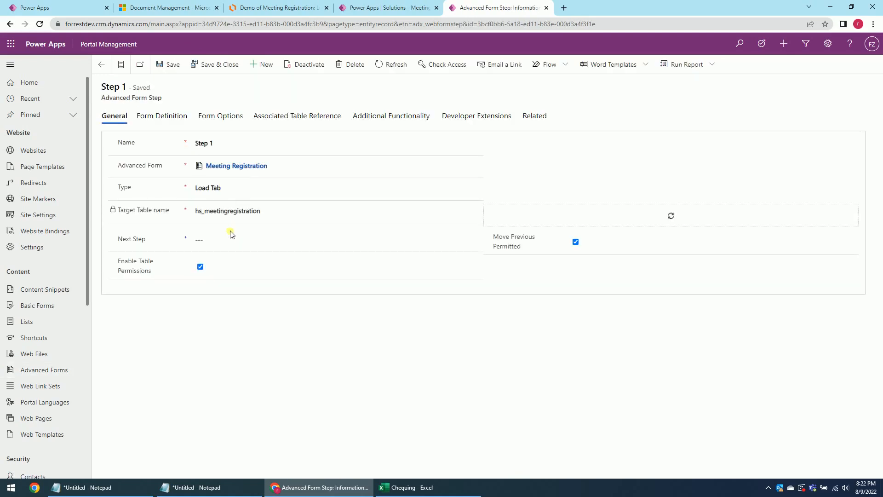
left_click(466, 246)
left_click(475, 239)
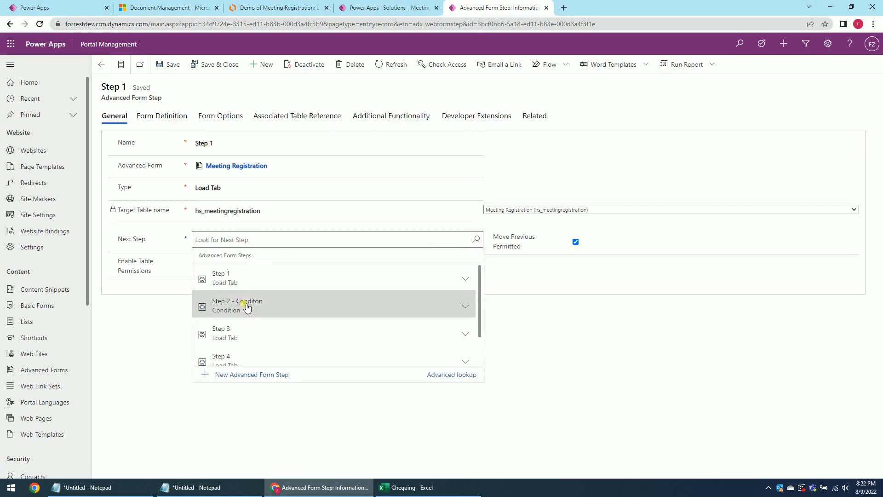
left_click(246, 304)
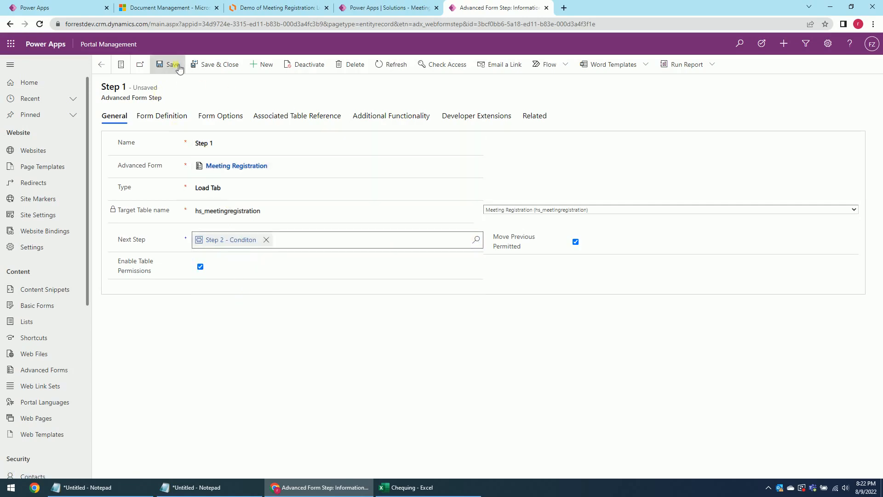
left_click(213, 63)
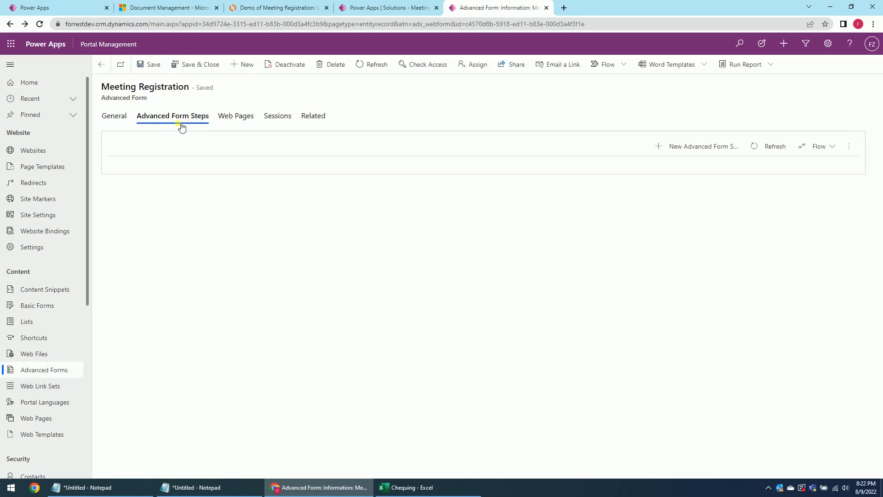
Check the process flow diagram in Lucidchart, then return to the Meeting Registration form steps.
left_click(276, 8)
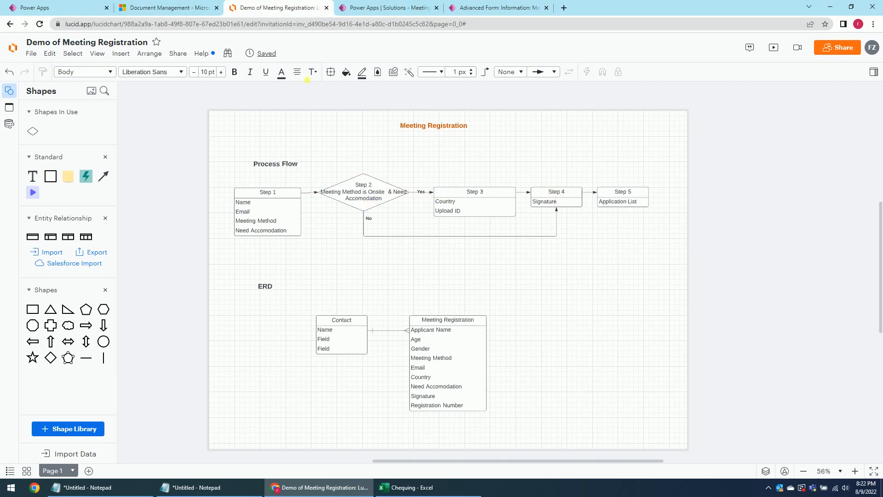
left_click(170, 8)
left_click(496, 8)
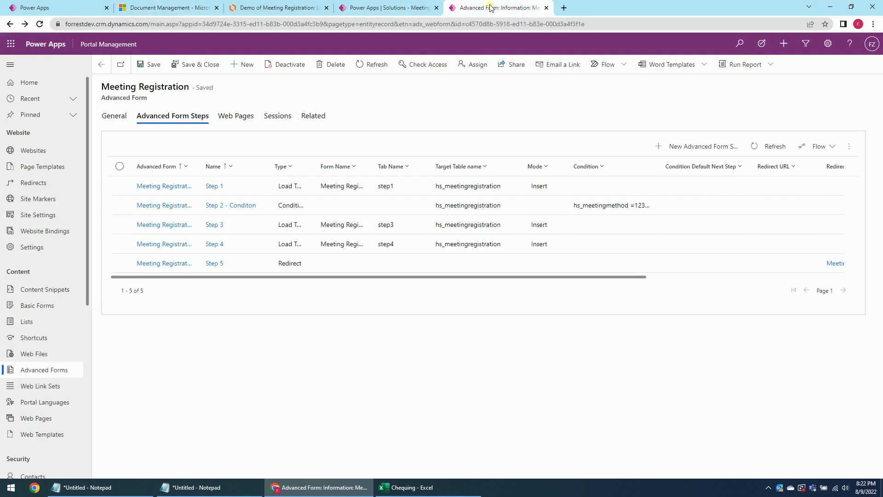
Give Step 2 - Conditon Step 3 as next step and Step 4 when the condition fails, then save.
left_click(226, 206)
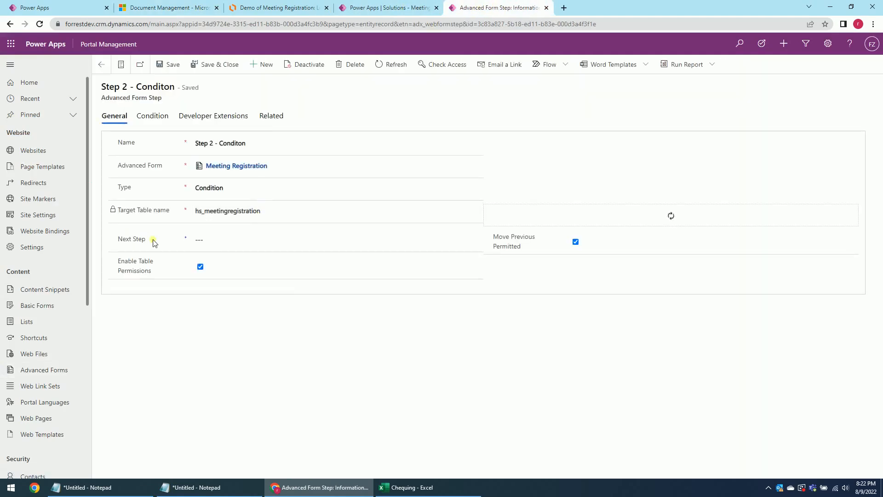
left_click(219, 240)
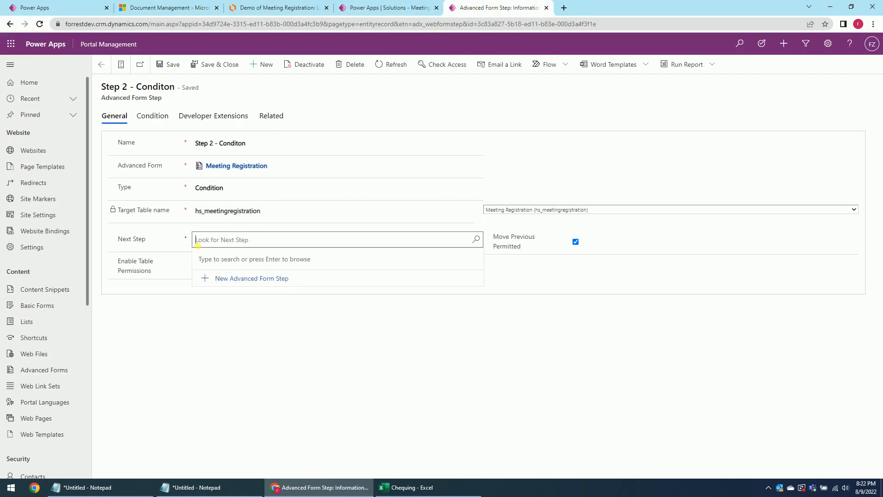
left_click(477, 241)
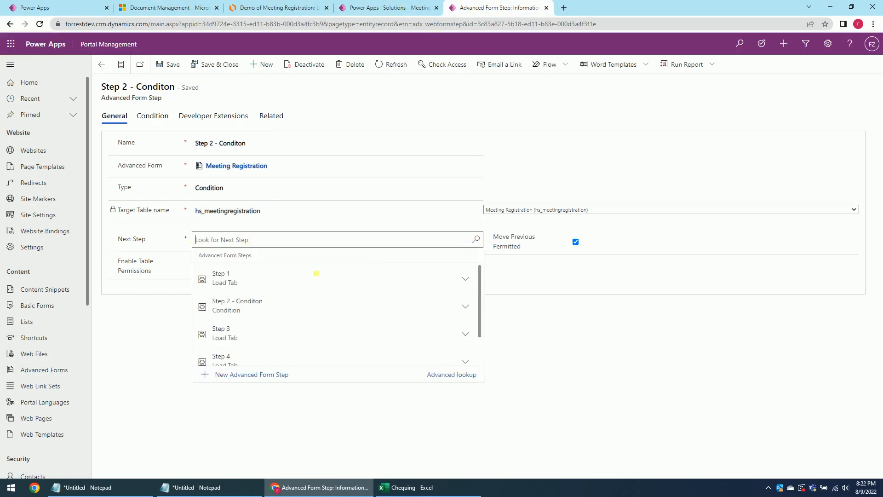
left_click(237, 333)
left_click(159, 117)
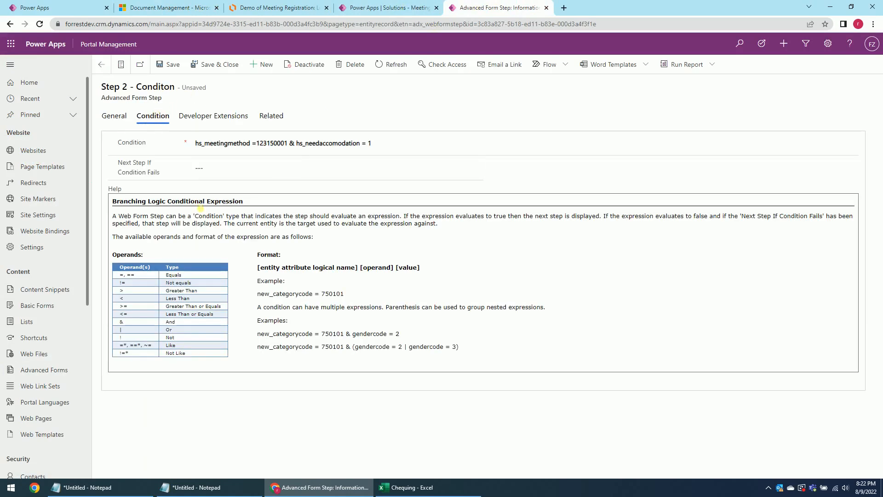
left_click(207, 169)
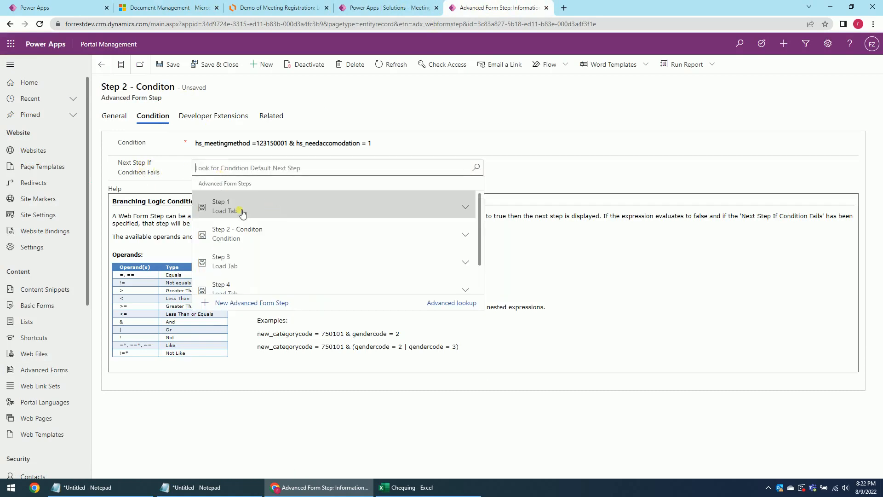
left_click(233, 288)
left_click(221, 68)
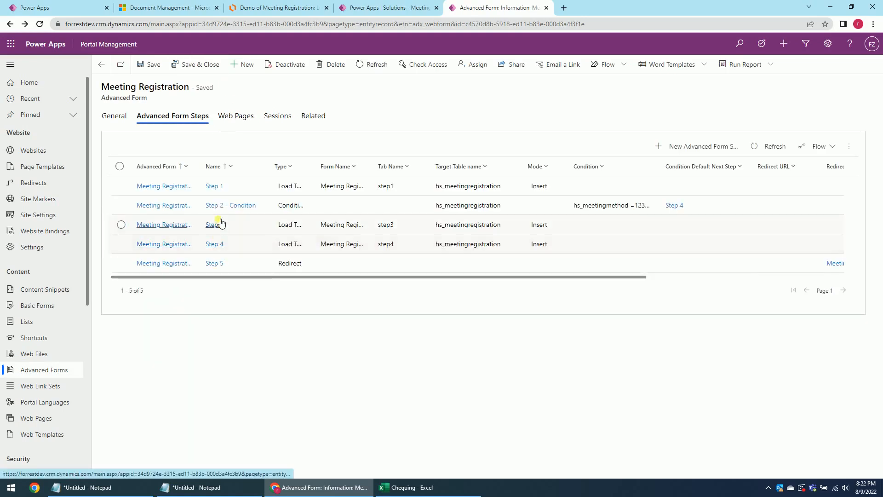
Set Step 3's Next Step to Step 4 and save it.
left_click(219, 224)
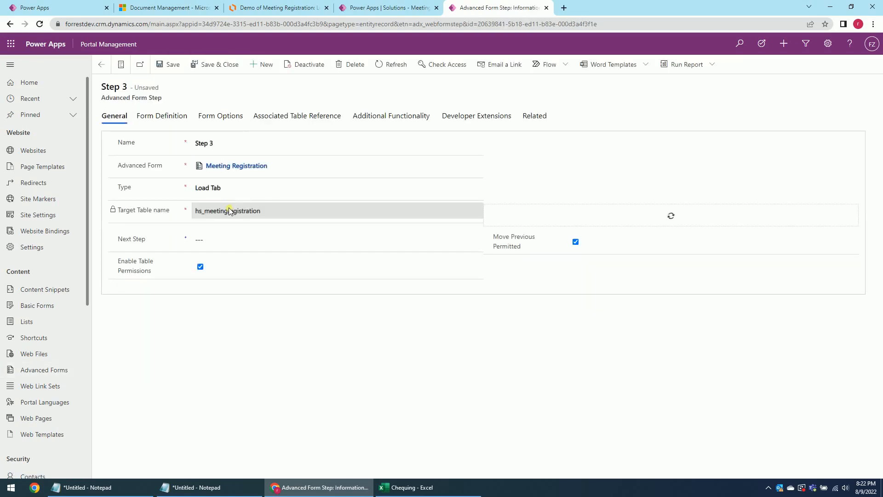
left_click(285, 243)
left_click(475, 239)
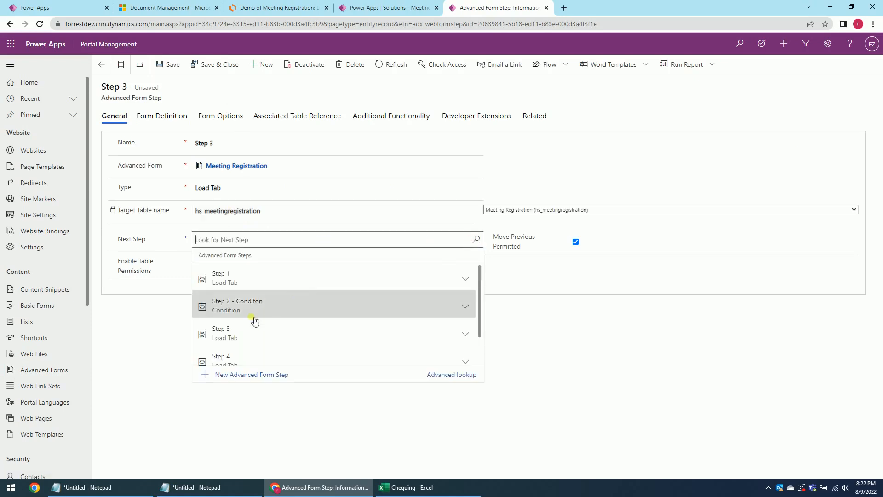
left_click(236, 360)
left_click(209, 65)
Set Step 4's Next Step to Step 5 and save it.
left_click(211, 245)
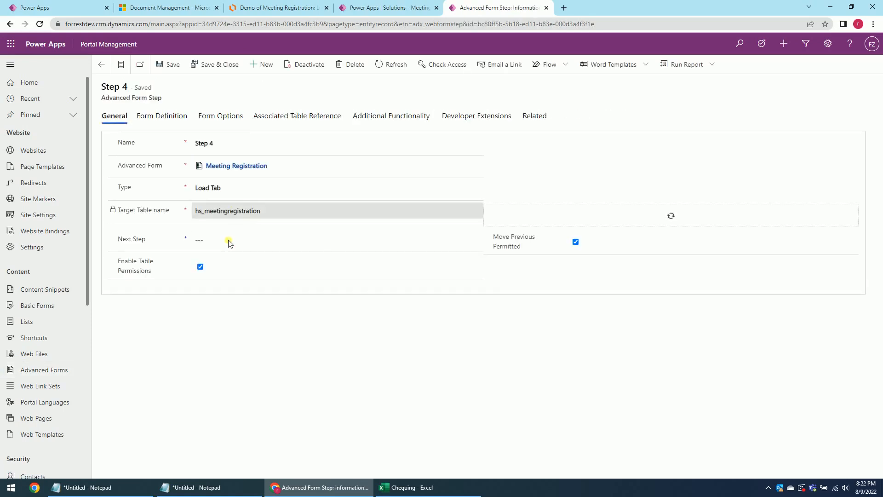
left_click(209, 243)
left_click(475, 239)
scroll(255, 358, "down", 2)
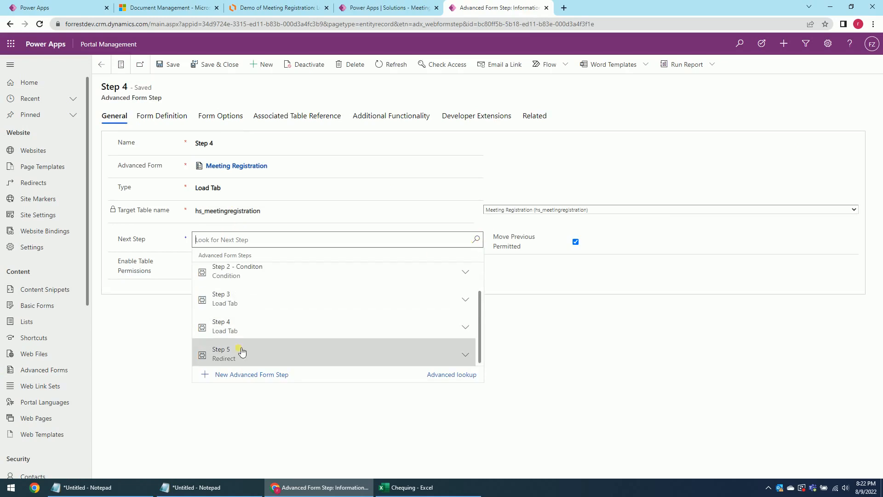
left_click(251, 352)
left_click(216, 65)
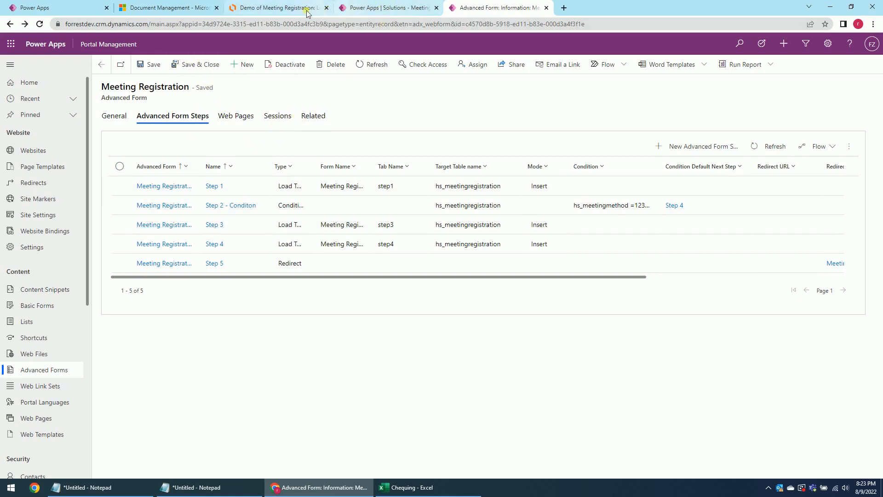
After reviewing the Lucidchart diagram, save and close the Meeting Registration advanced form and go to Lists.
left_click(288, 8)
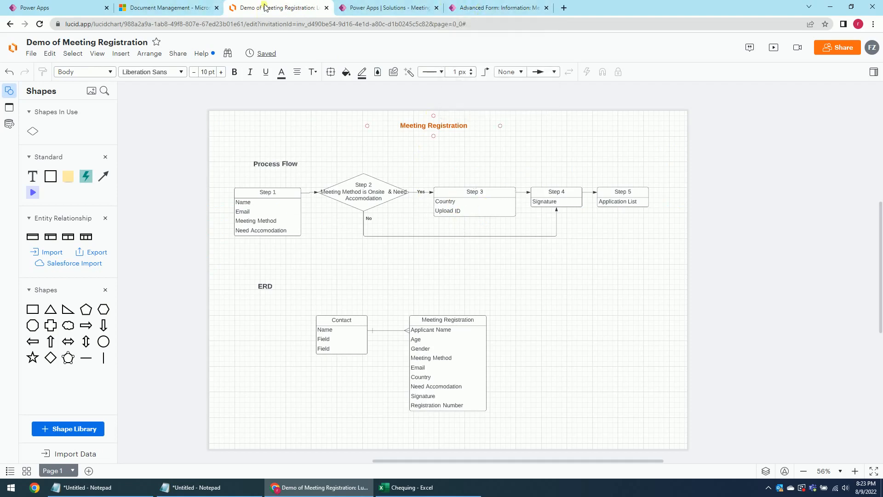
left_click(486, 12)
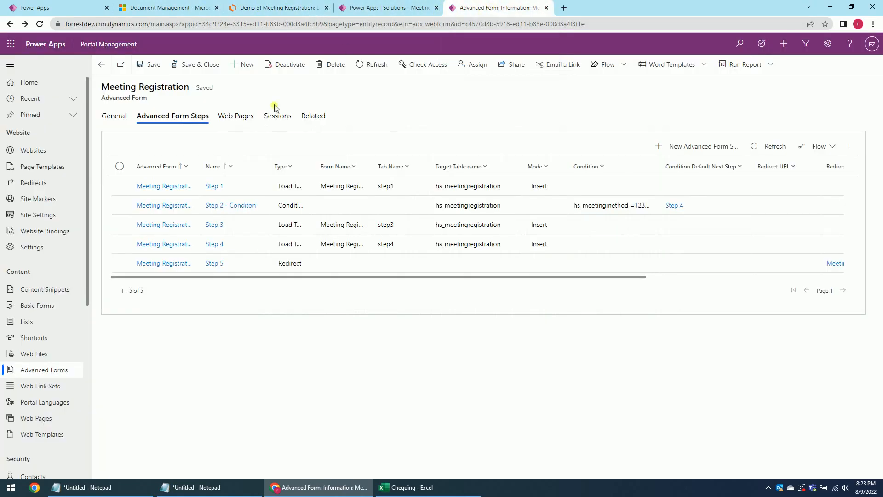
left_click(181, 69)
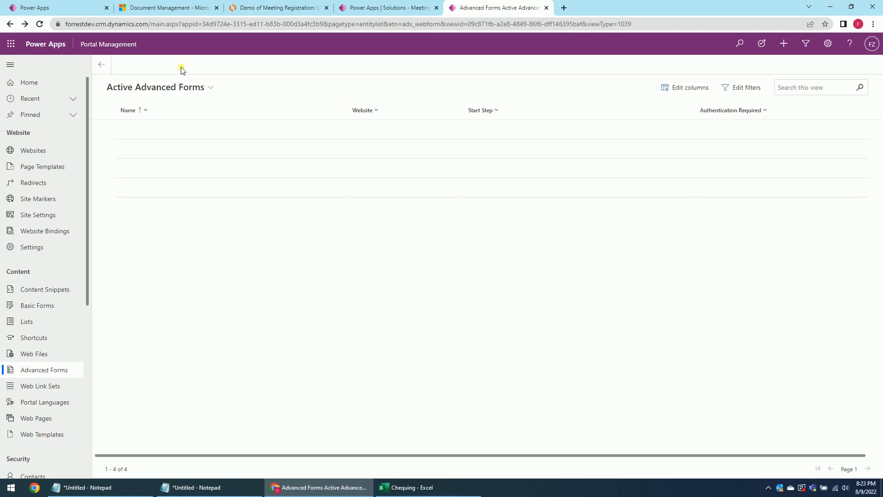
left_click(275, 316)
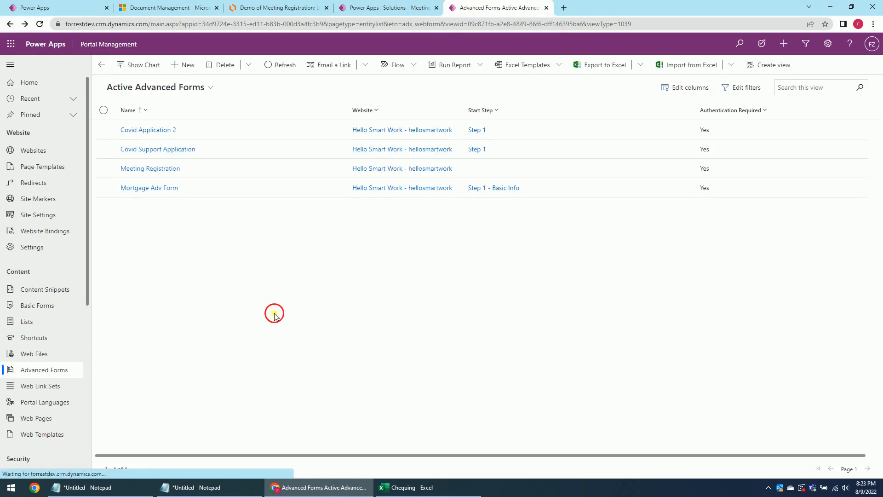
left_click(59, 322)
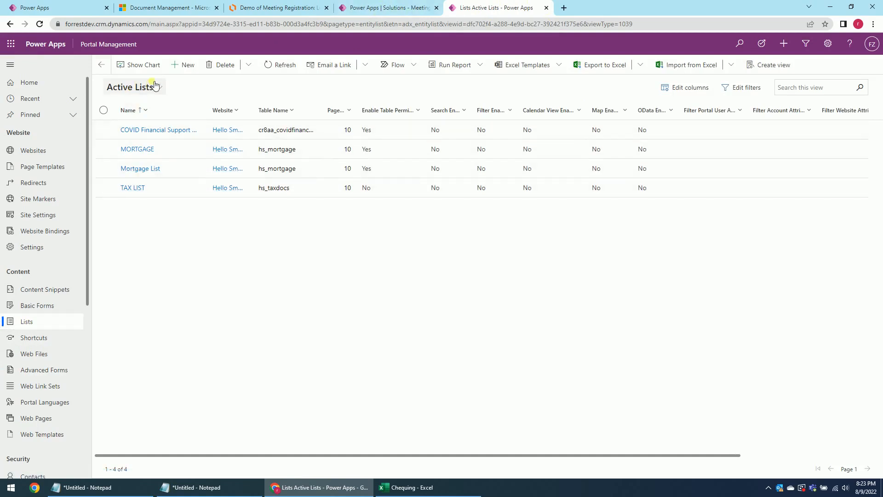
Start a new list named 'Meeting Registration List' on the Meeting Registration table.
left_click(189, 65)
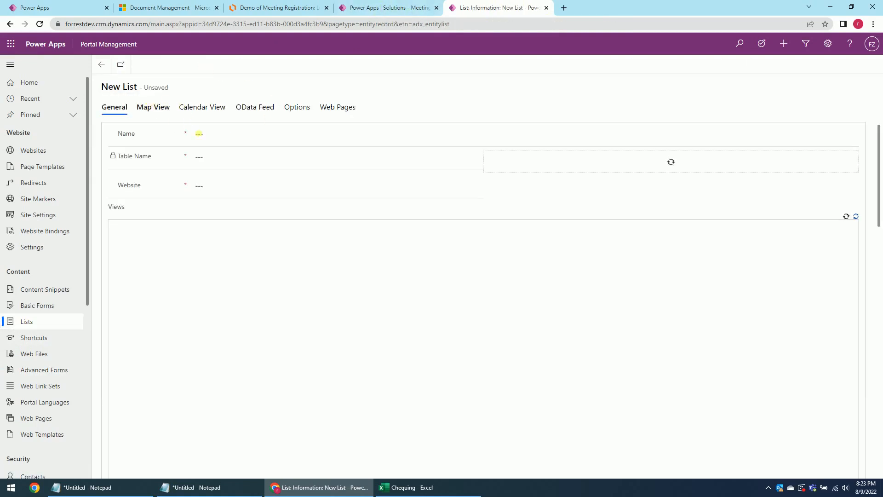
left_click(217, 139)
left_click(208, 136)
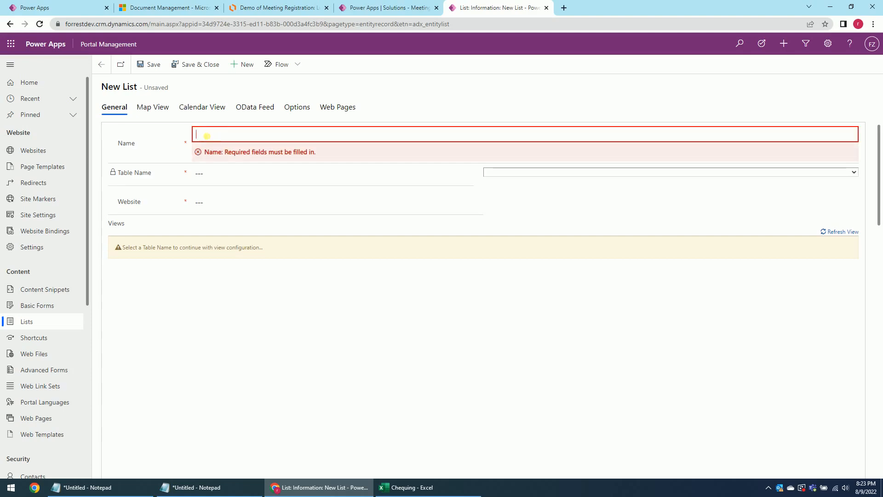
type("Meeting Reg")
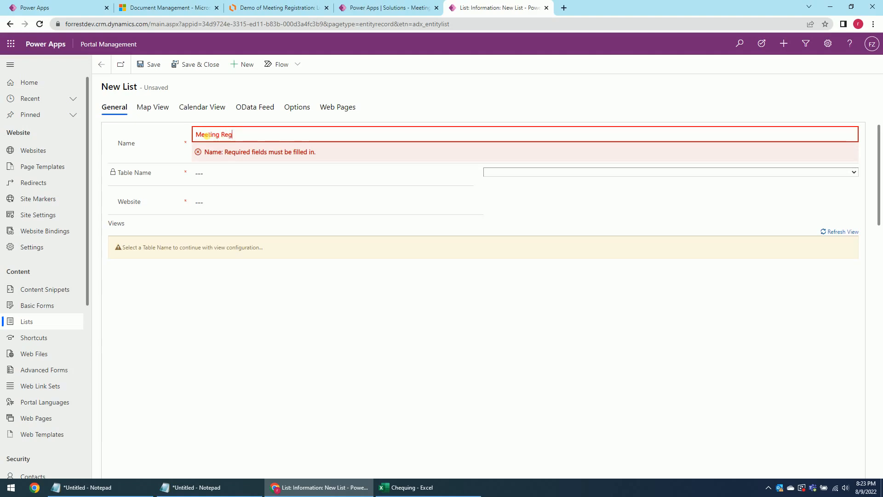
type("istration List")
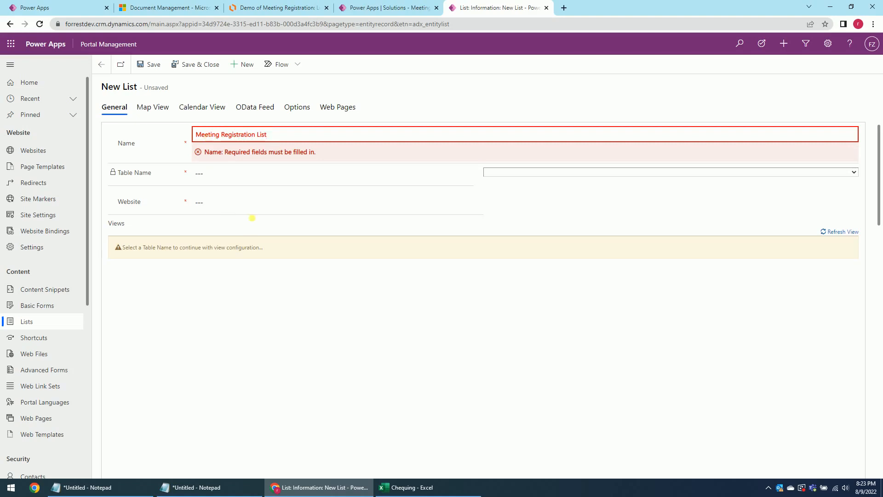
left_click(513, 174)
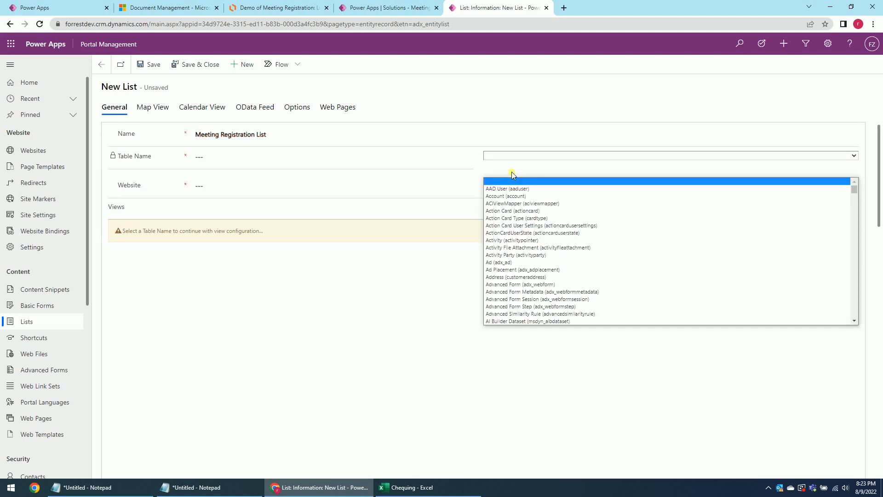
type("meetingregistration)")
key("Return")
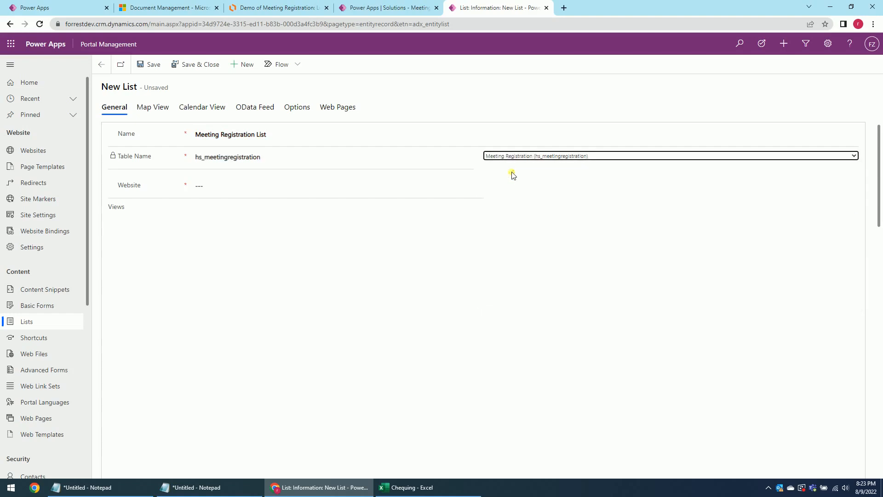
Set the list's website to Hello Smart Work, save, review its tabs, and save and close.
left_click(311, 184)
left_click(477, 187)
left_click(343, 224)
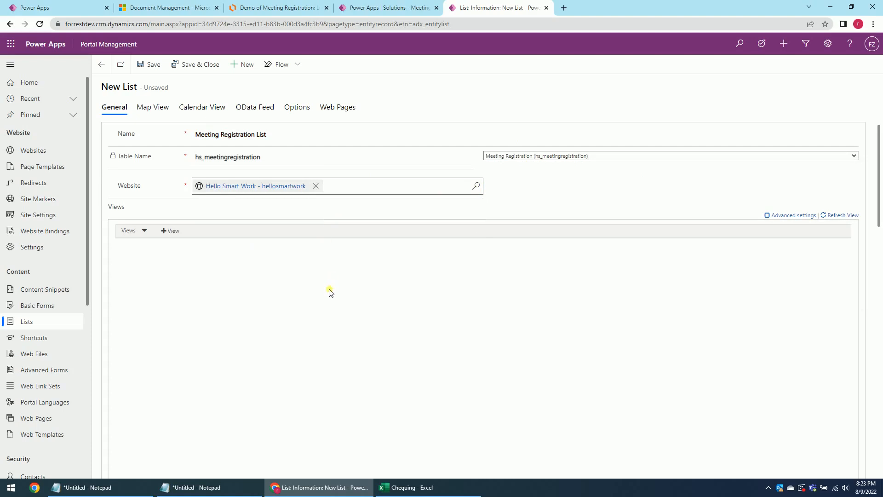
left_click(154, 67)
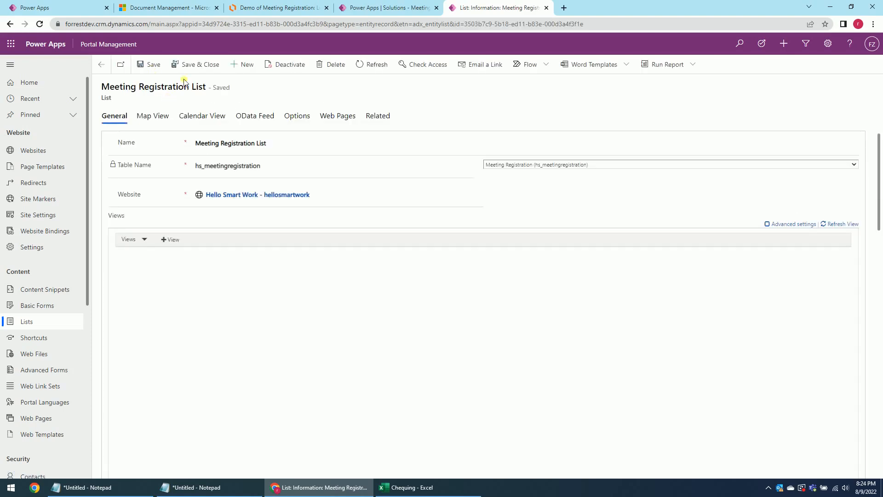
left_click(155, 120)
left_click(249, 120)
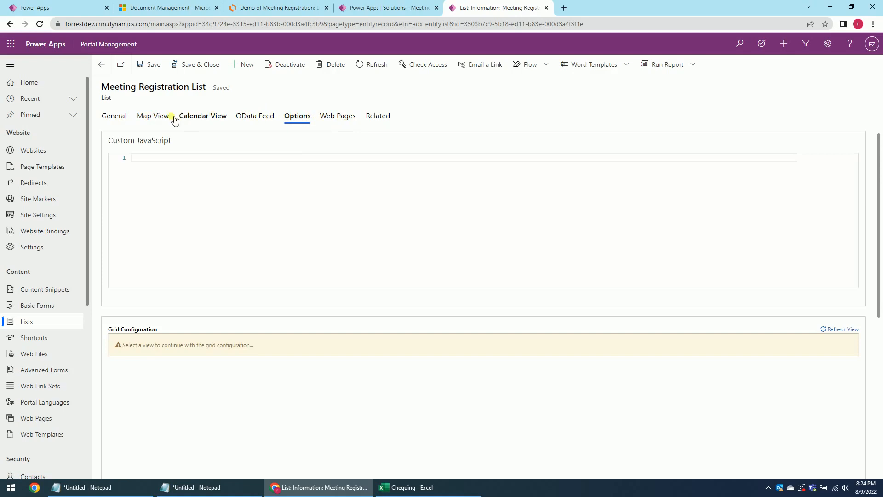
left_click(117, 117)
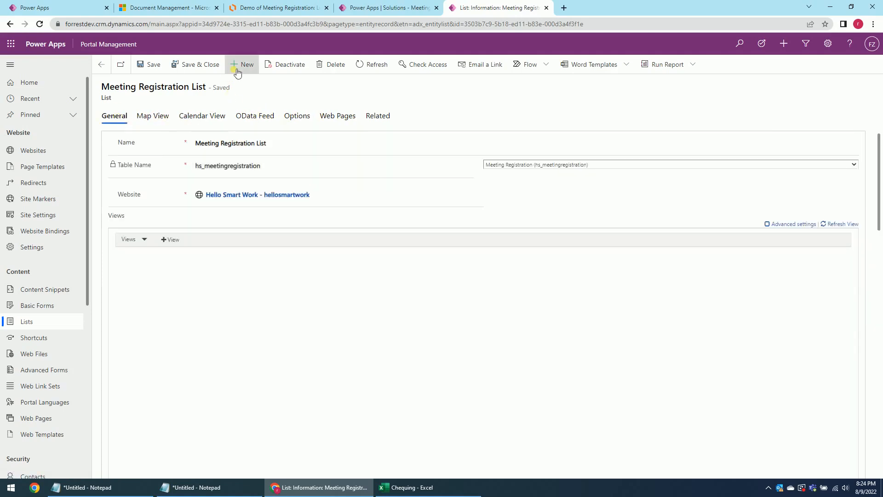
left_click(197, 66)
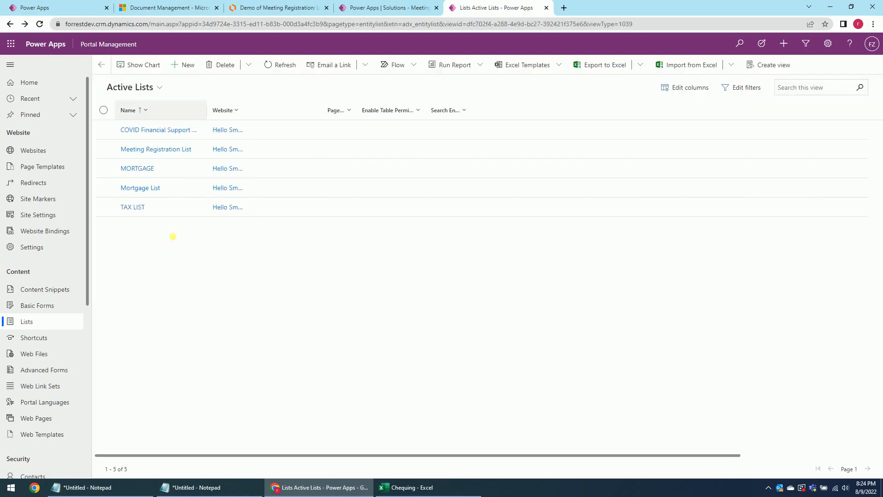
left_click(177, 10)
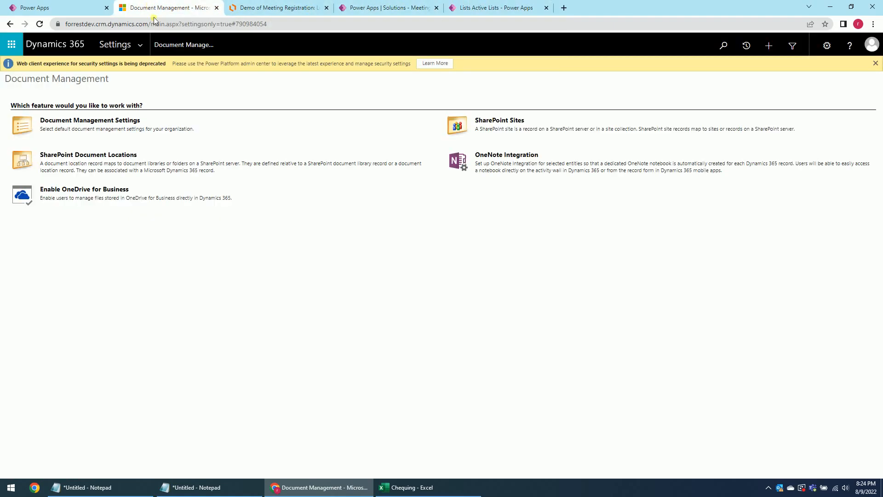
Insert a list component into the empty section of the Meeting Registration page.
left_click(68, 6)
left_click(400, 304)
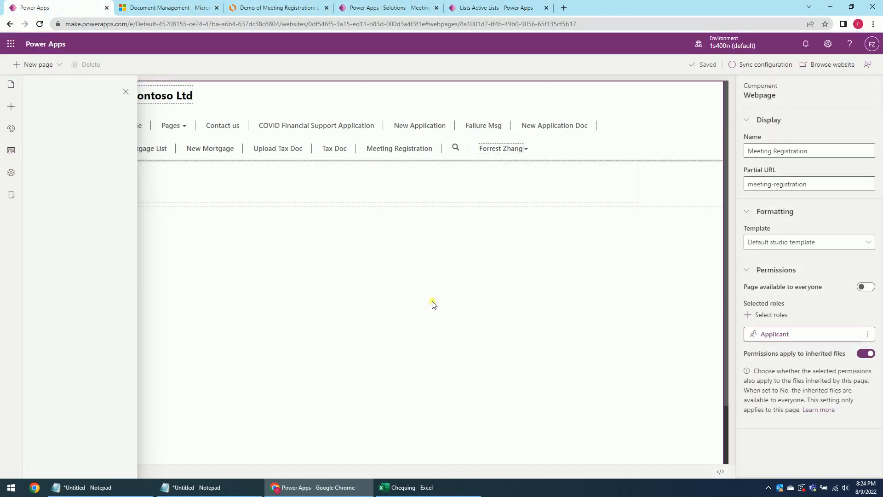
left_click(170, 175)
left_click(21, 110)
left_click(65, 314)
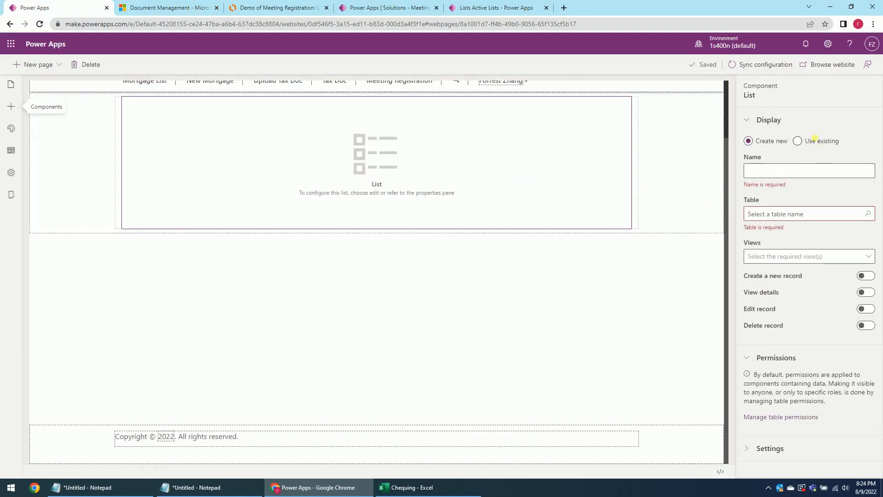
Look at the existing-list choices without picking one, then reload the site editor.
left_click(802, 143)
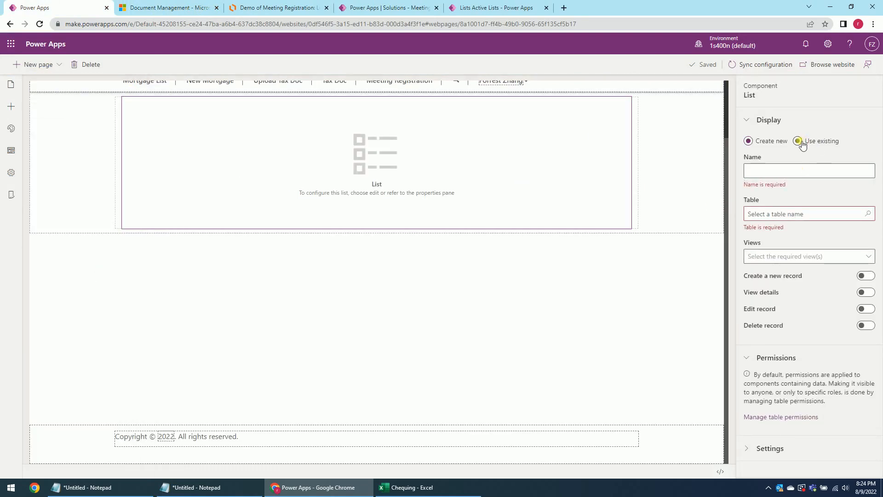
left_click(862, 174)
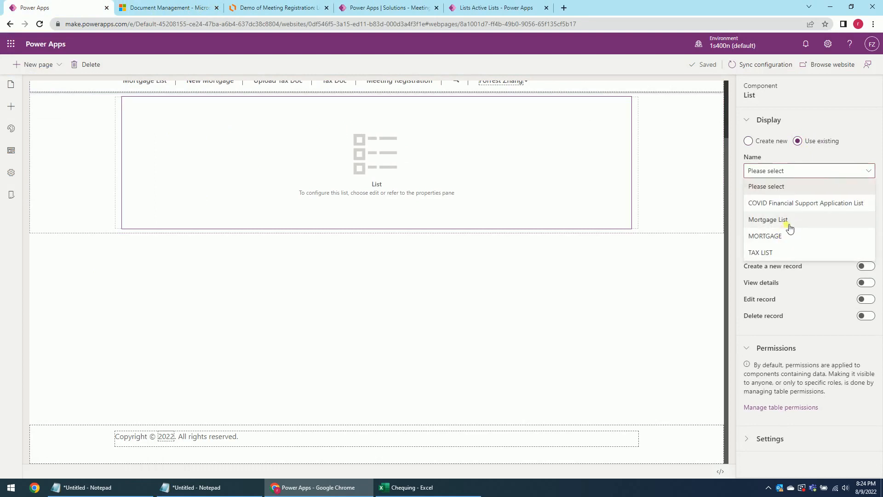
left_click(625, 325)
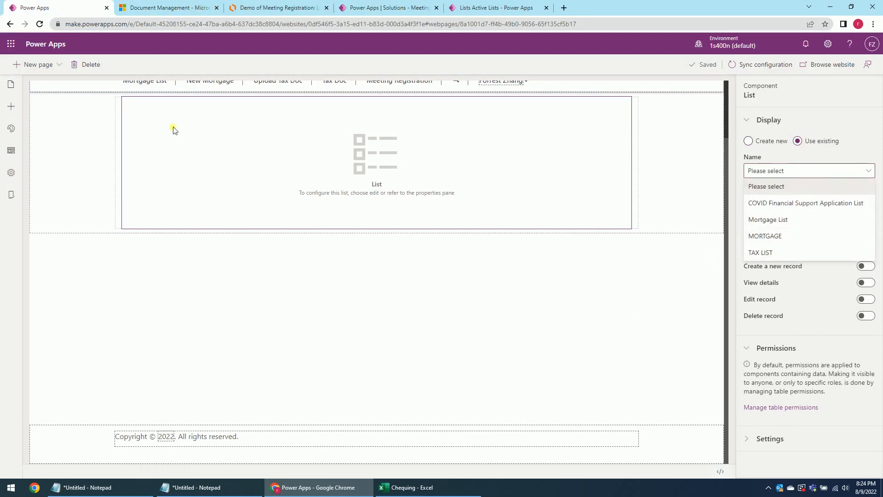
left_click(39, 24)
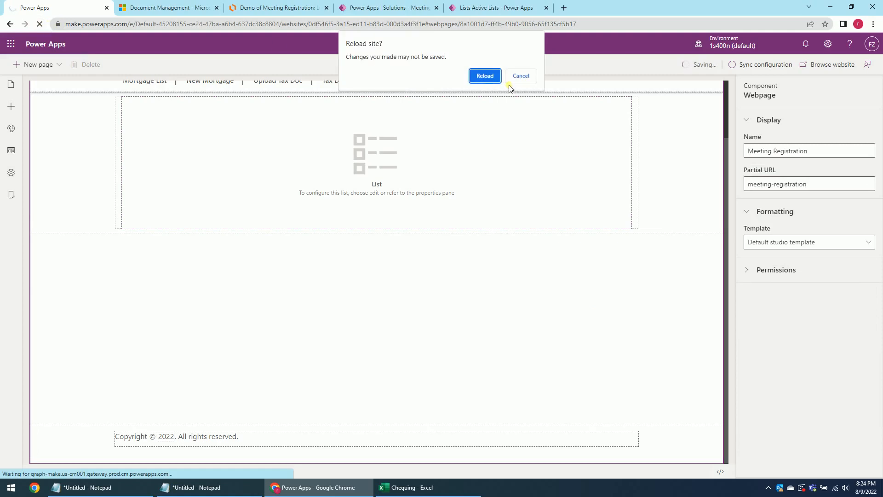
left_click(490, 78)
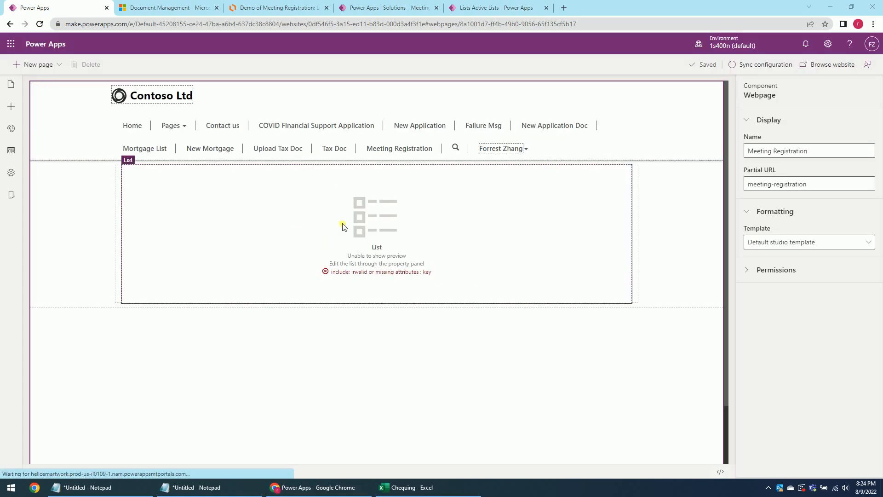
Point the list at Meeting Registration List with the Active Meeting Registrations view and record deletion enabled.
left_click(609, 206)
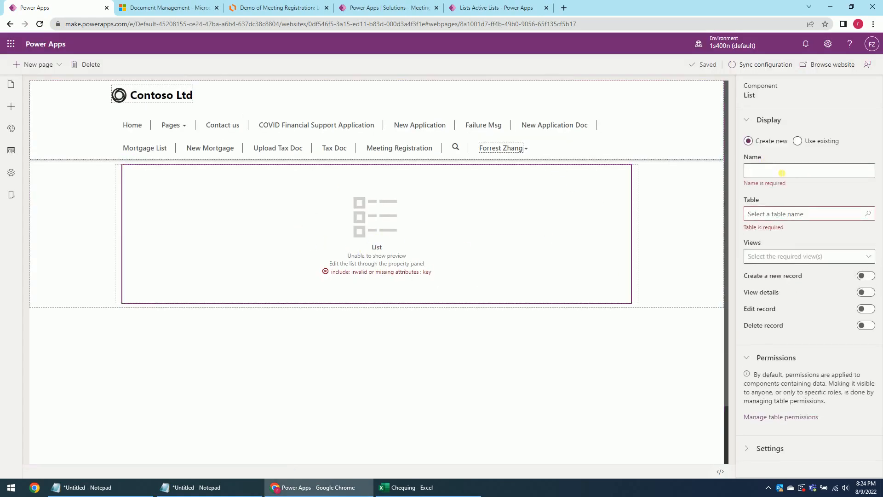
left_click(796, 140)
left_click(805, 173)
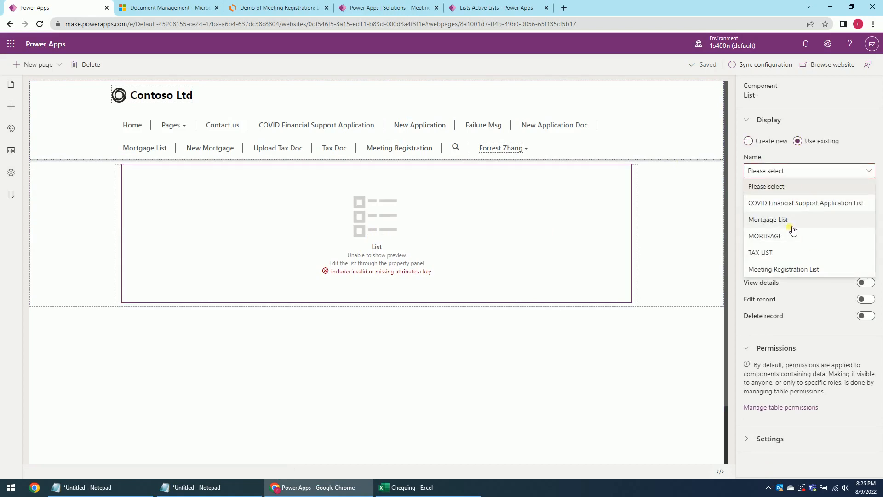
left_click(799, 275)
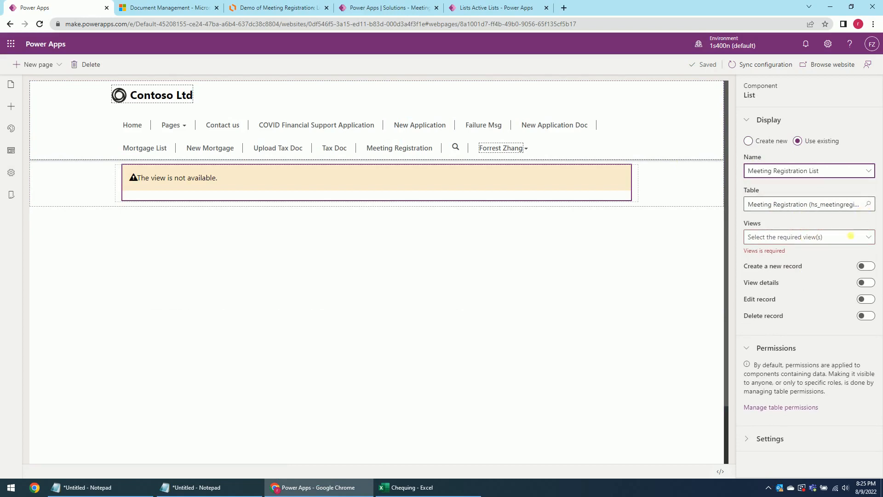
left_click(850, 241)
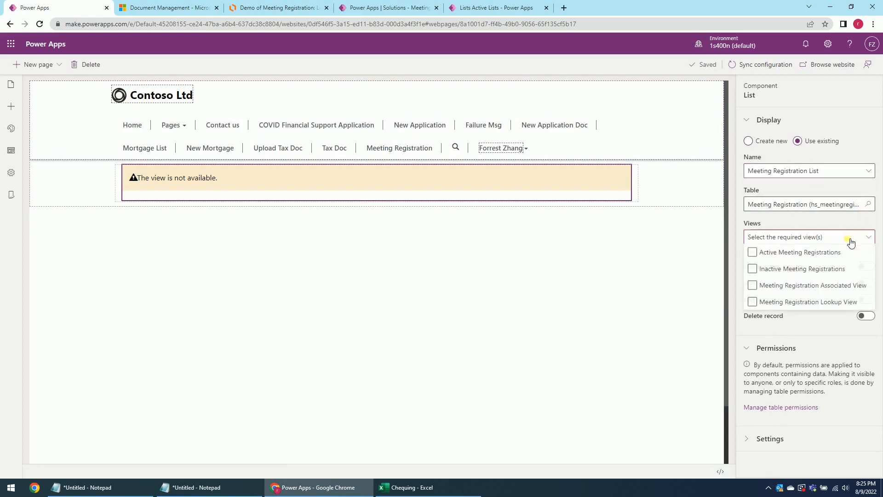
left_click(777, 253)
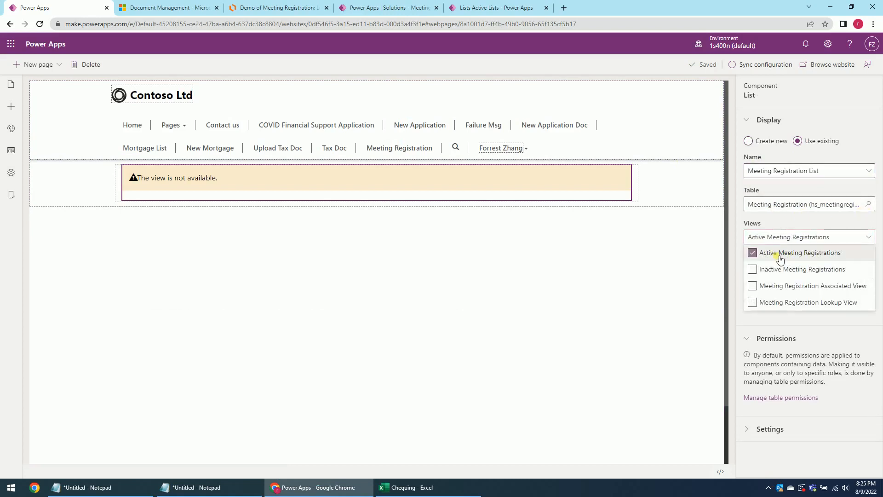
left_click(837, 323)
left_click(866, 307)
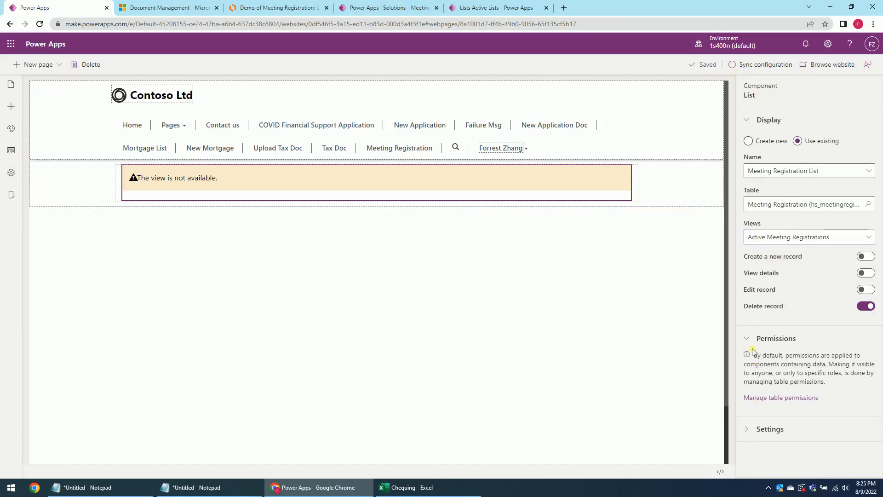
left_click(749, 430)
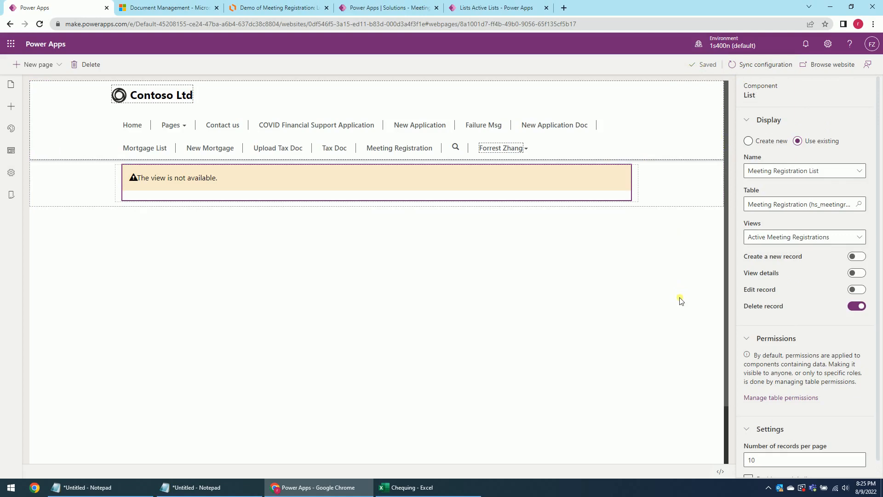
Re-tick the Active Meeting Registrations view so the list settings save, then open the live website.
left_click(720, 80)
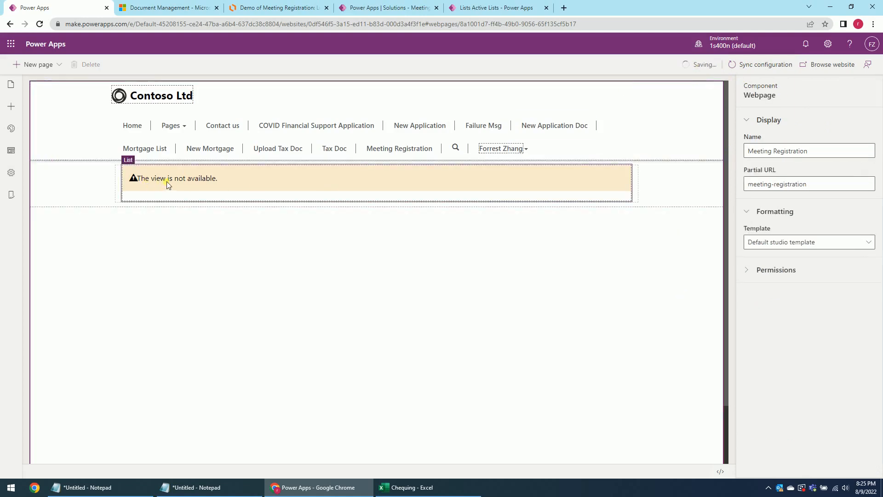
left_click(283, 190)
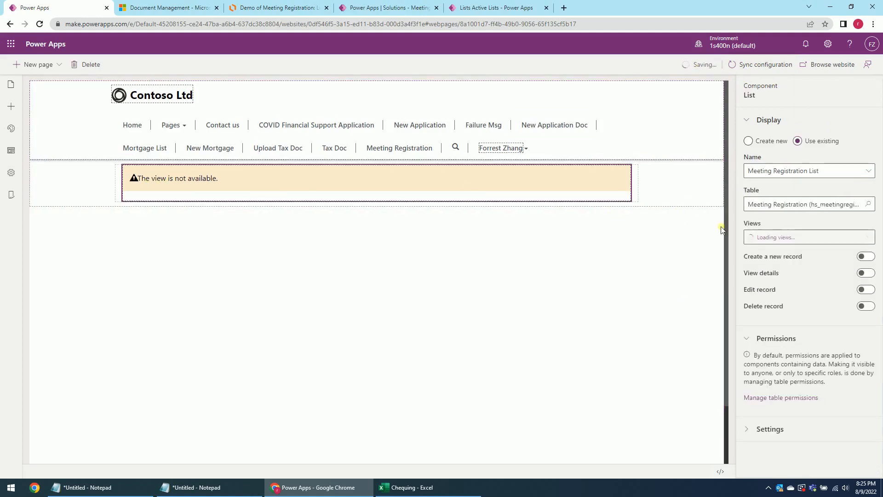
left_click(855, 236)
left_click(766, 254)
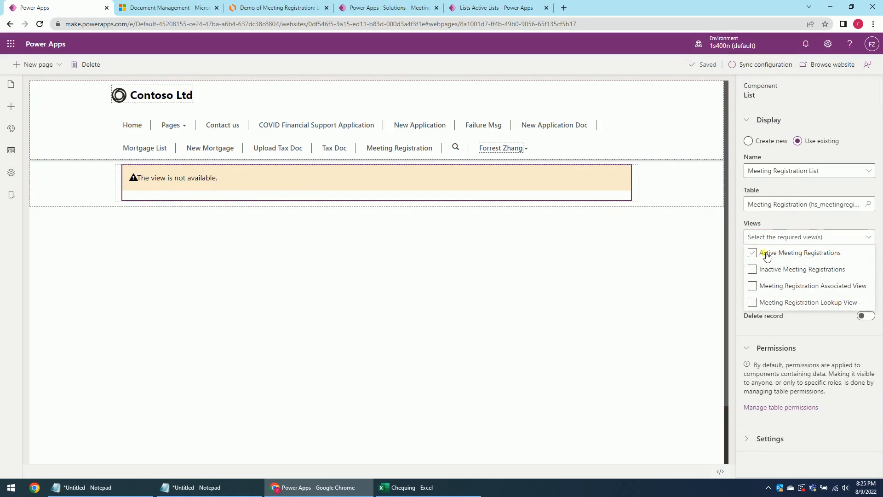
left_click(812, 97)
left_click(636, 287)
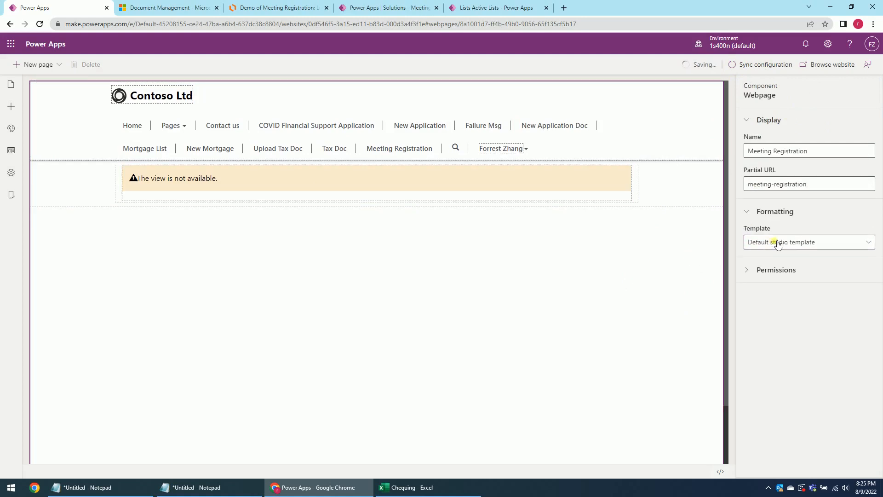
left_click(476, 199)
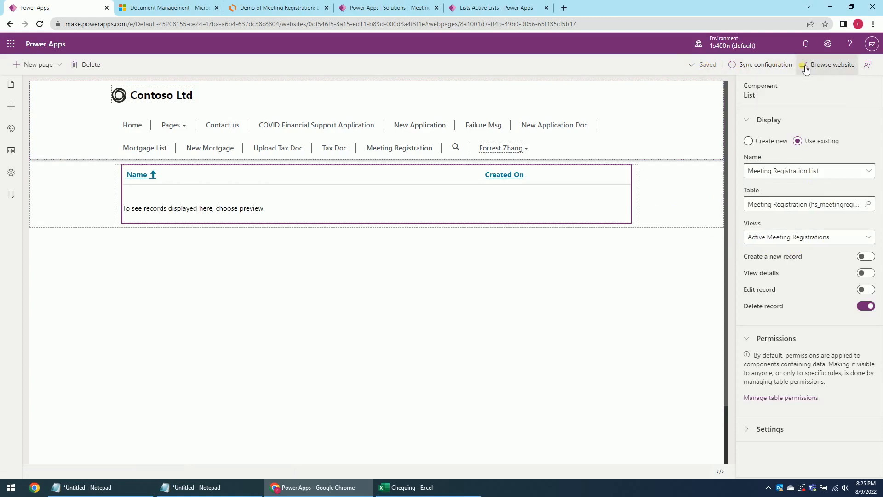
left_click(824, 71)
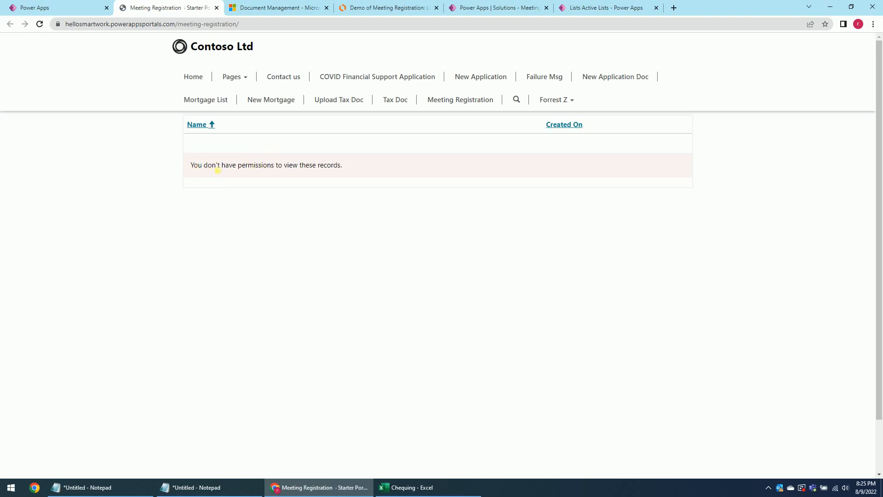
Highlight the no-permission message on the live Meeting Registration page.
left_click_drag(233, 165, 335, 166)
left_click(344, 159)
Go to the Portal Management tab and open Table Permissions under Security.
left_click(63, 7)
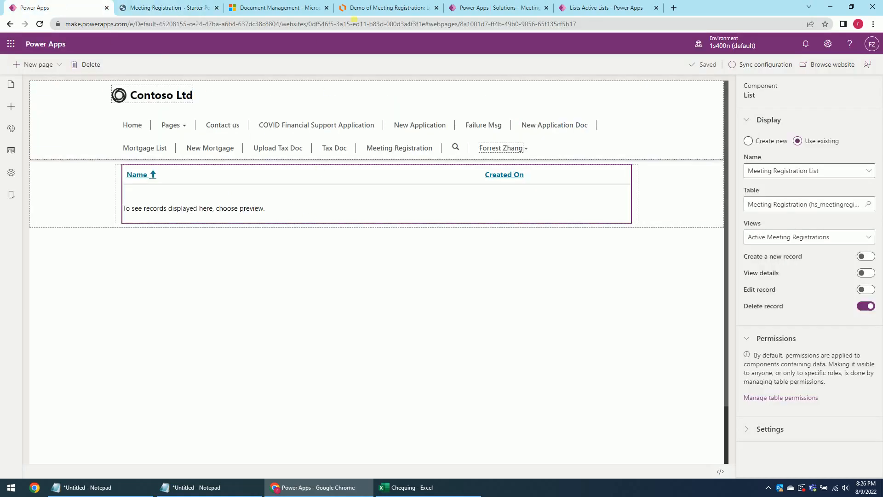
left_click(469, 8)
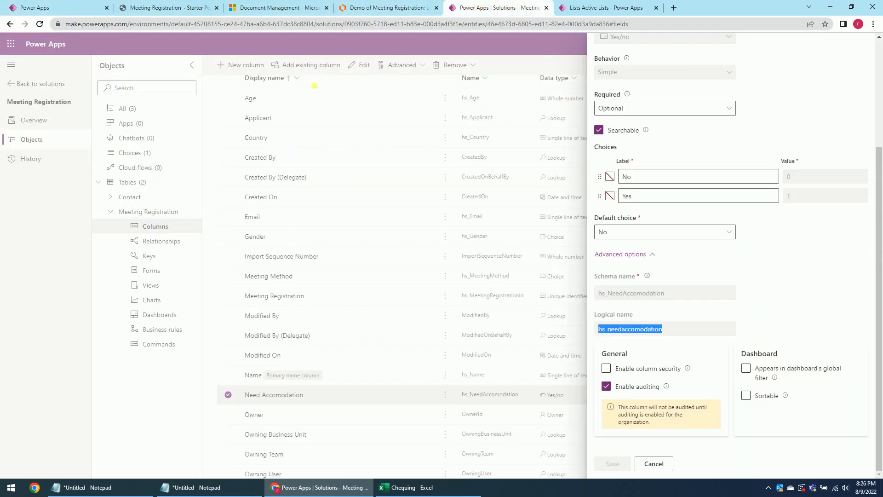
left_click(631, 5)
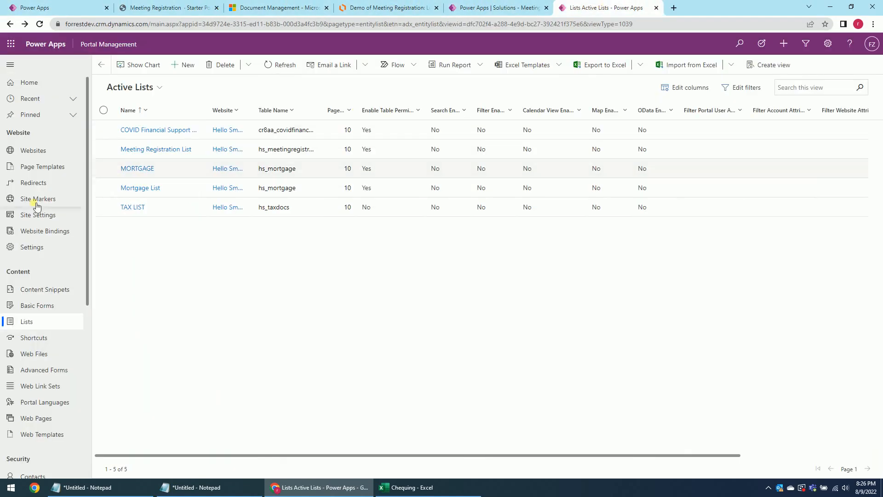
scroll(47, 316, "down", 2)
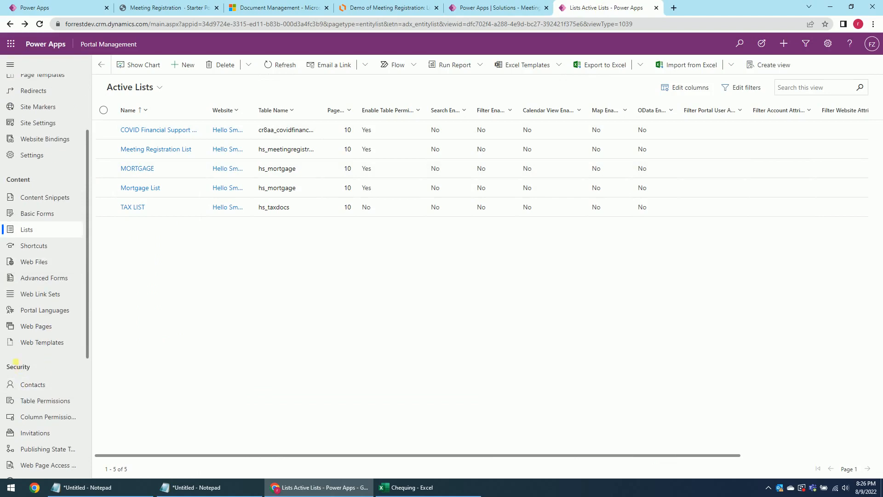
scroll(26, 371, "down", 3)
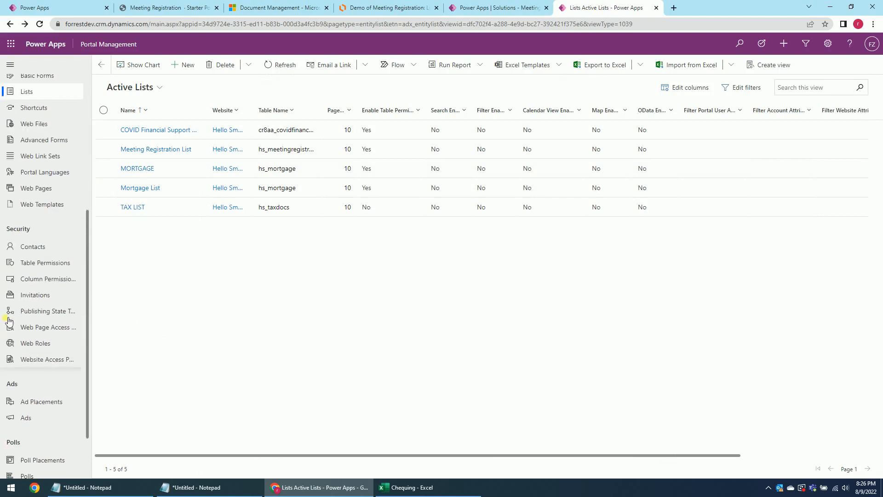
left_click(54, 265)
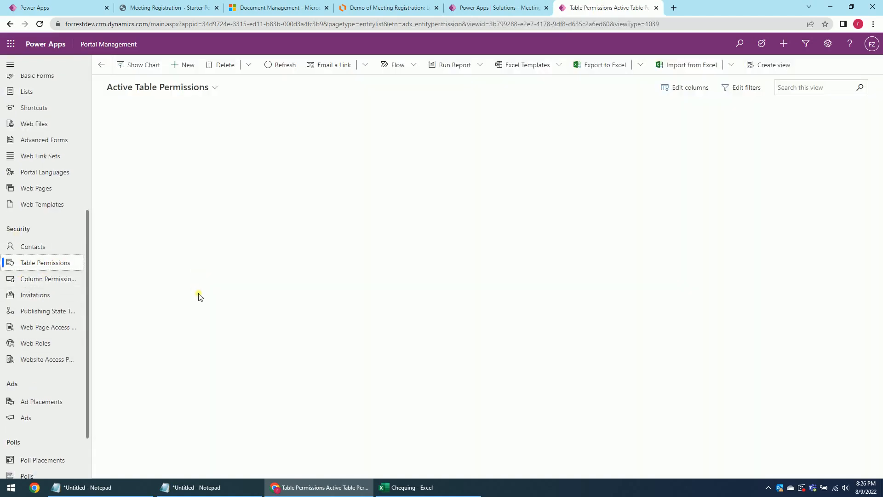
Create a new table permission 'Meeting Registration' for hs_meetingregistration on the Hello Smart Work website.
left_click(186, 65)
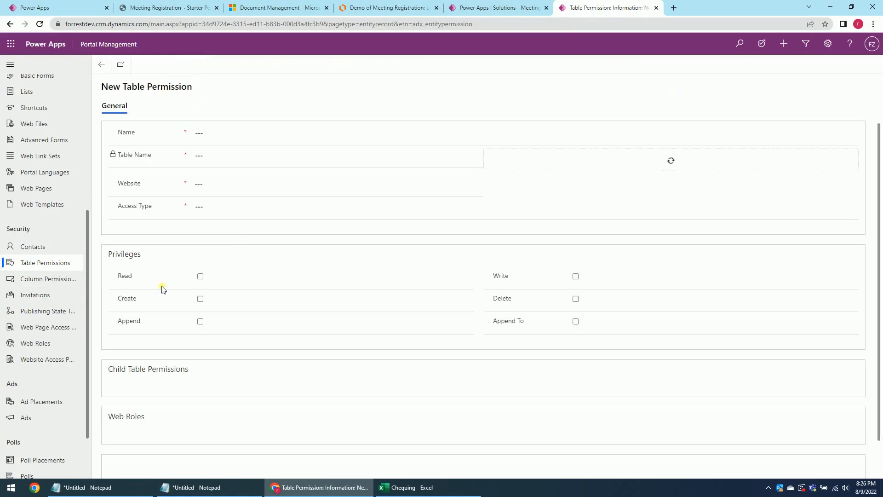
left_click(224, 136)
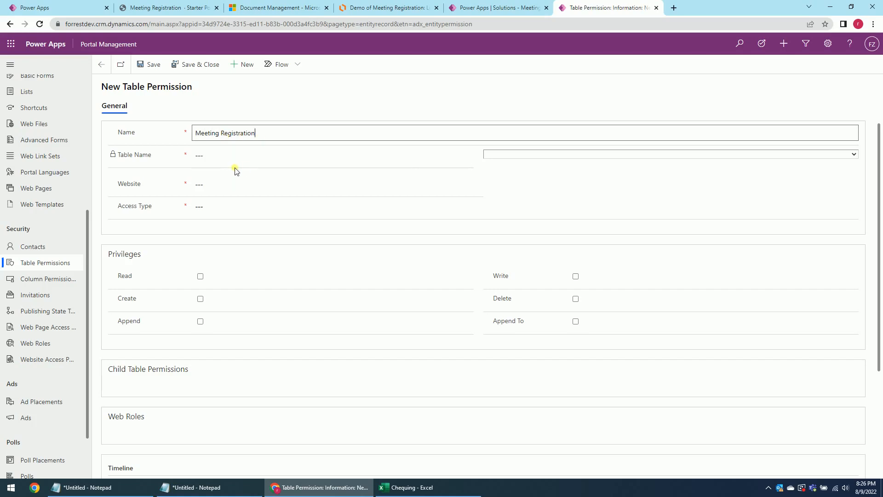
left_click(502, 156)
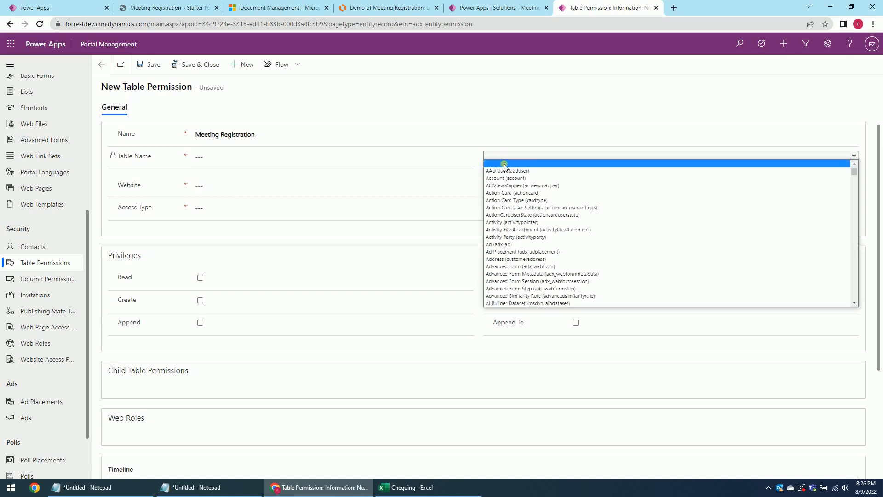
type("meetingregistration)")
key("Return")
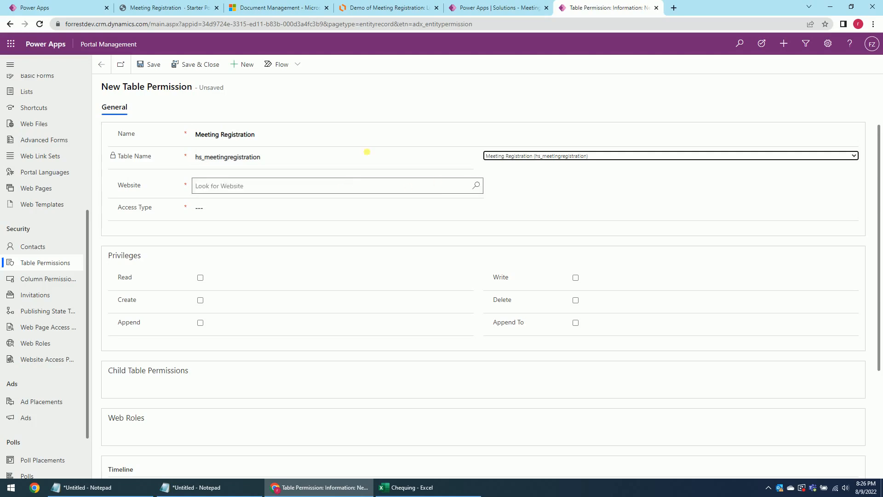
left_click(475, 189)
left_click(248, 222)
left_click(260, 208)
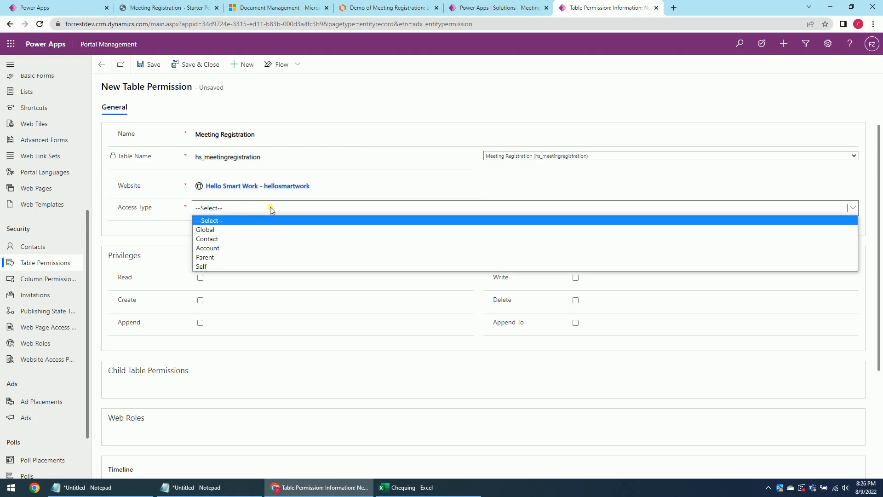
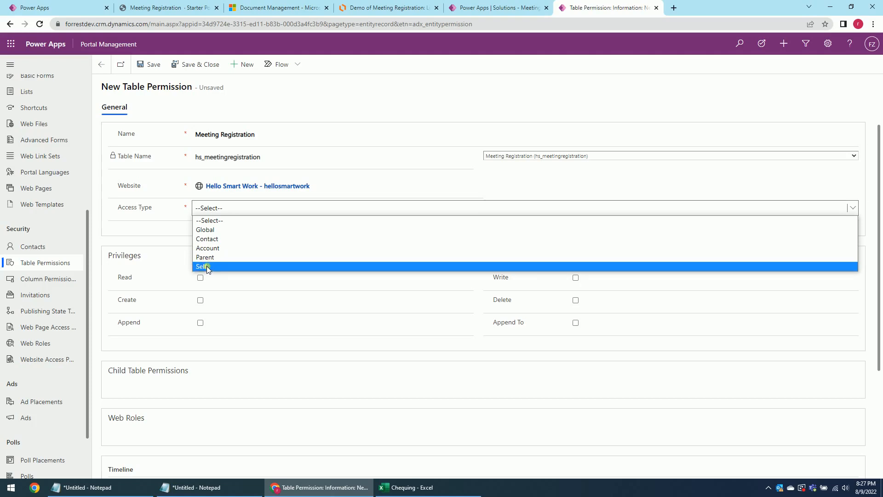
Grant Contact access via hs_hs_meetingregistration_Applicant_contact with all six privileges, and save.
left_click(220, 239)
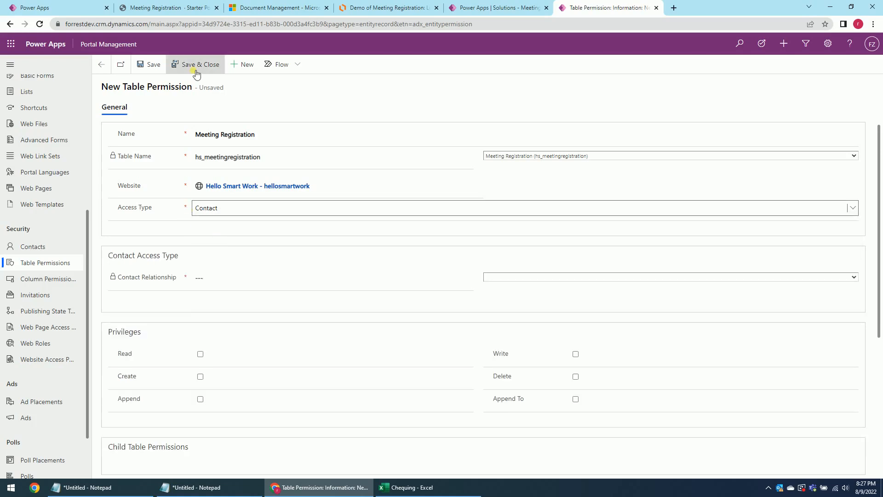
left_click(504, 275)
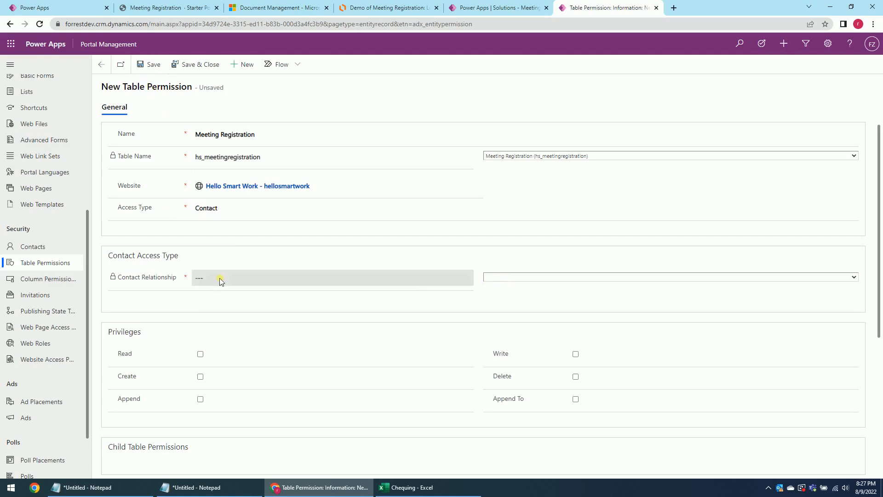
left_click(494, 277)
left_click(508, 290)
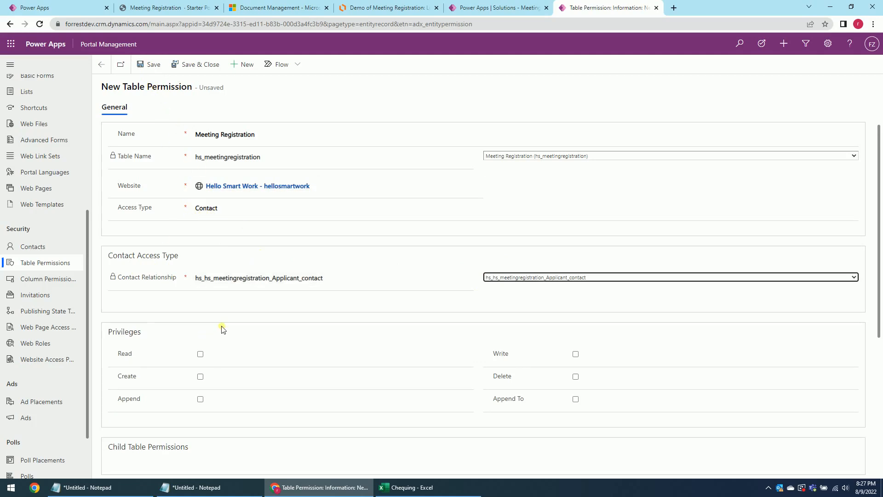
left_click(200, 353)
left_click(200, 376)
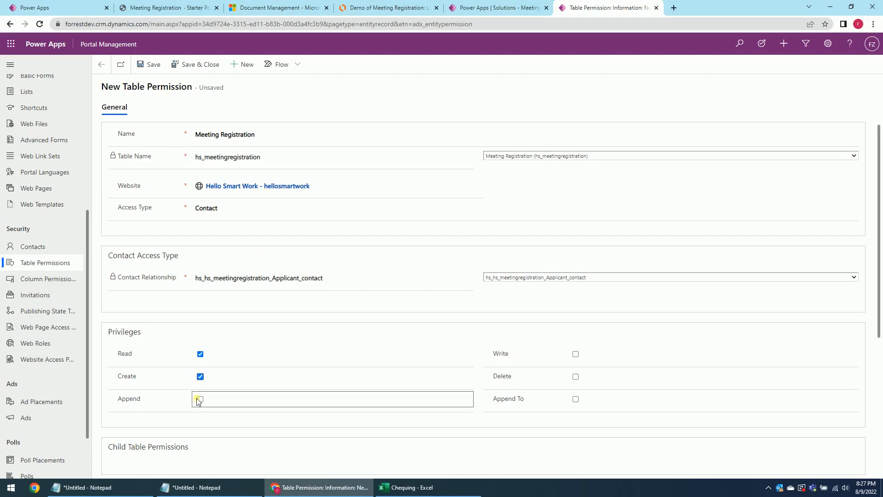
left_click(200, 398)
left_click(575, 354)
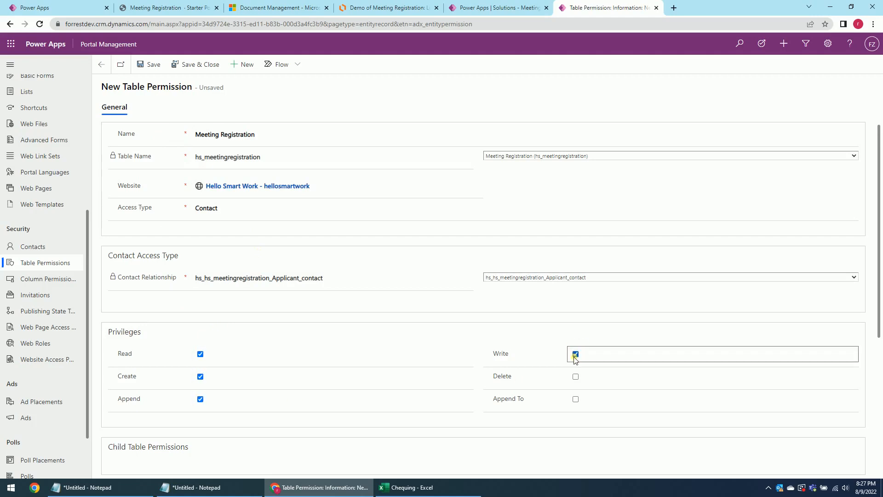
left_click(575, 398)
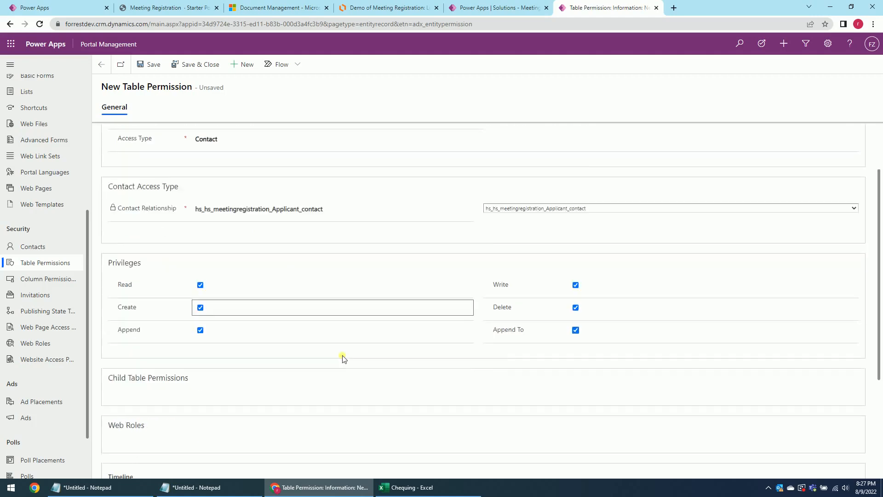
scroll(374, 351, "down", 3)
left_click(149, 65)
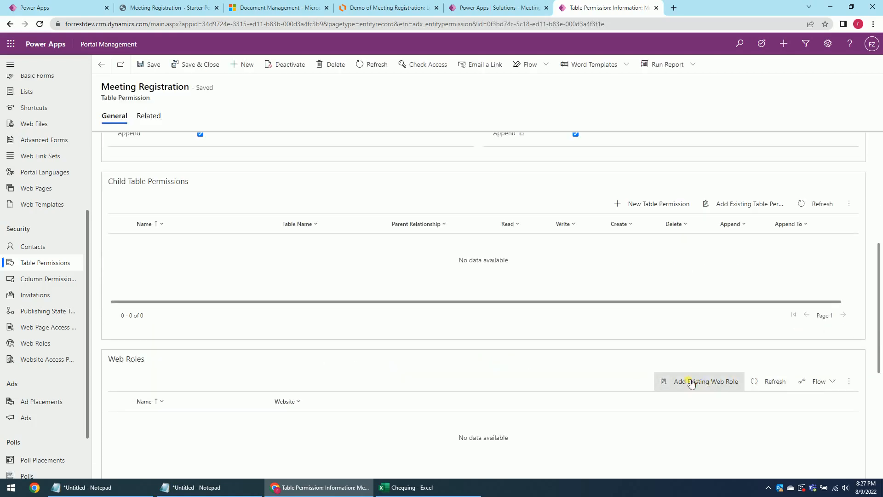
Attach the Applicant web role to the Meeting Registration permission, then save and close it.
left_click(692, 385)
left_click(744, 127)
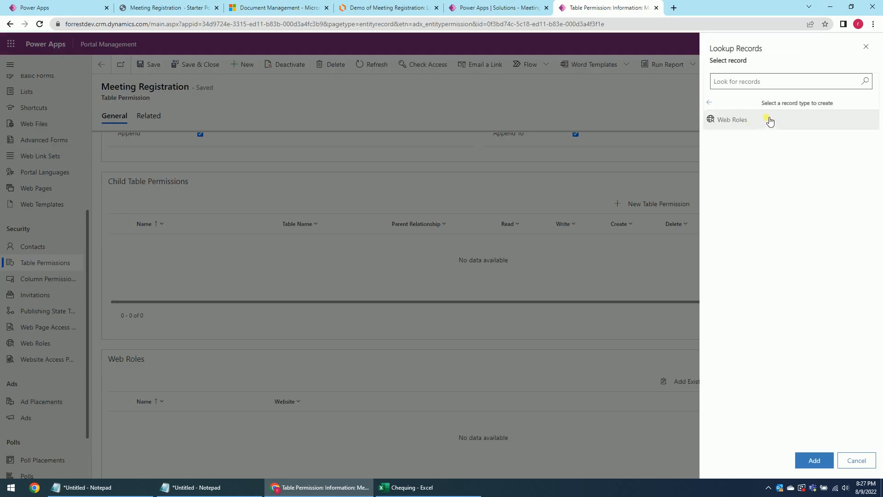
left_click(865, 81)
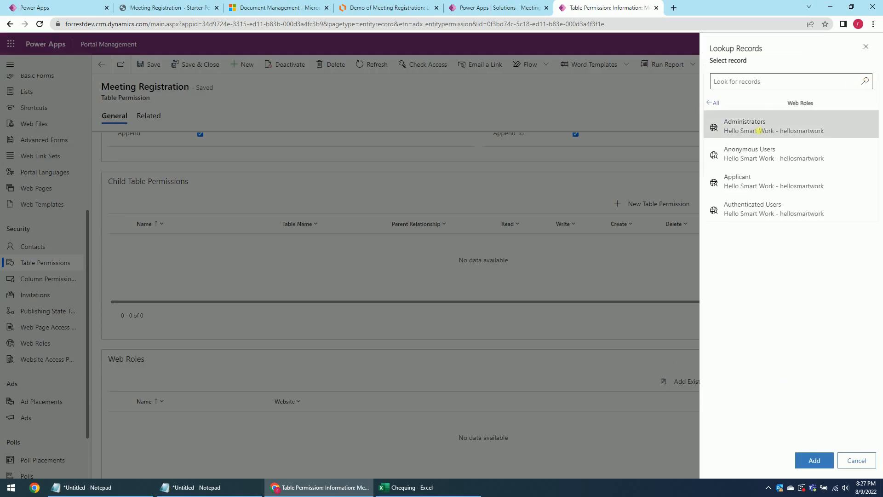
left_click(769, 179)
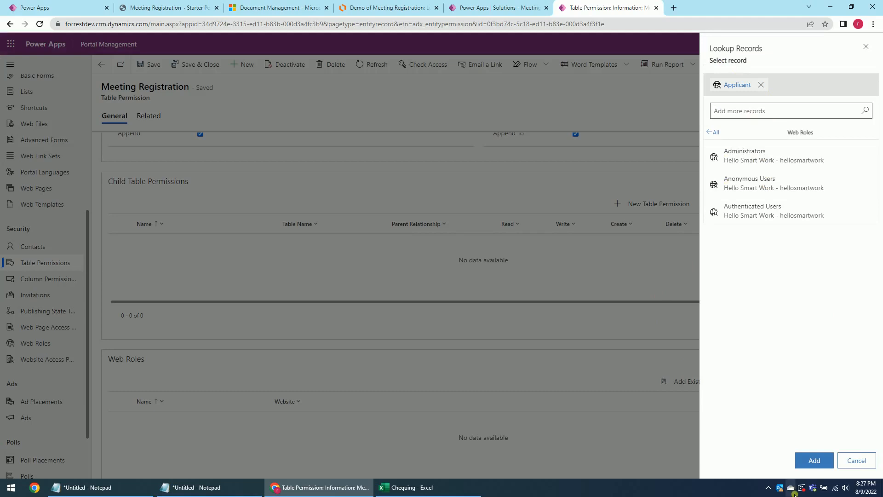
left_click(813, 460)
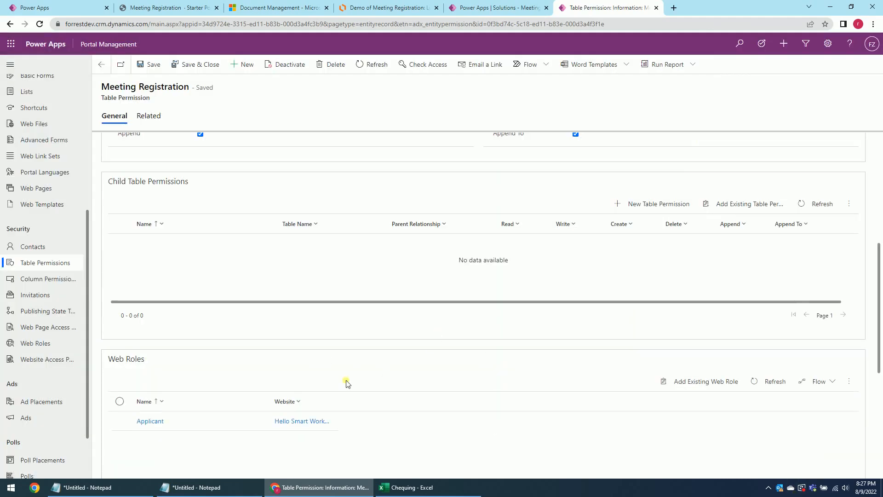
scroll(252, 363, "down", 3)
scroll(206, 327, "up", 5)
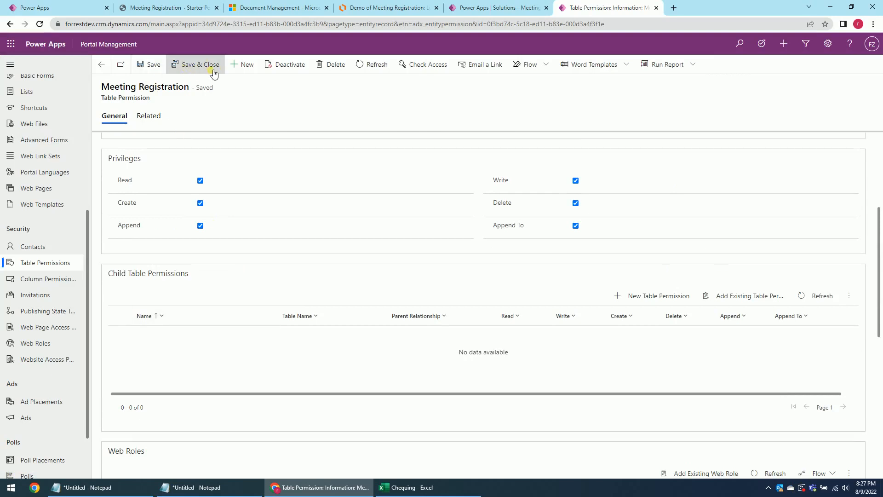
scroll(257, 184, "up", 3)
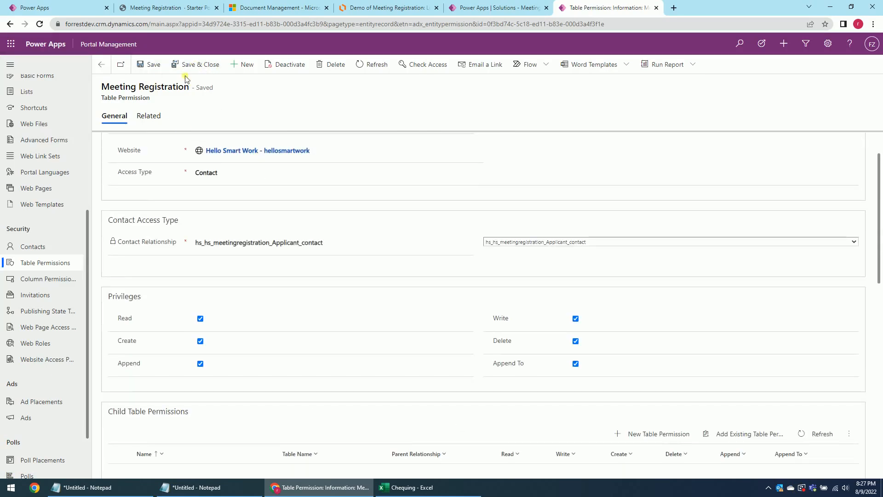
left_click(195, 65)
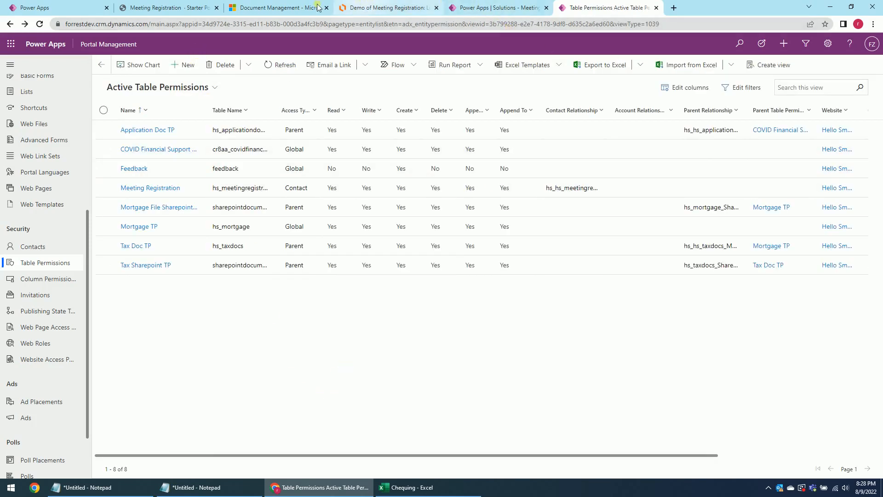
Reload the live Meeting Registration page and confirm it now shows the no-records message.
left_click(183, 4)
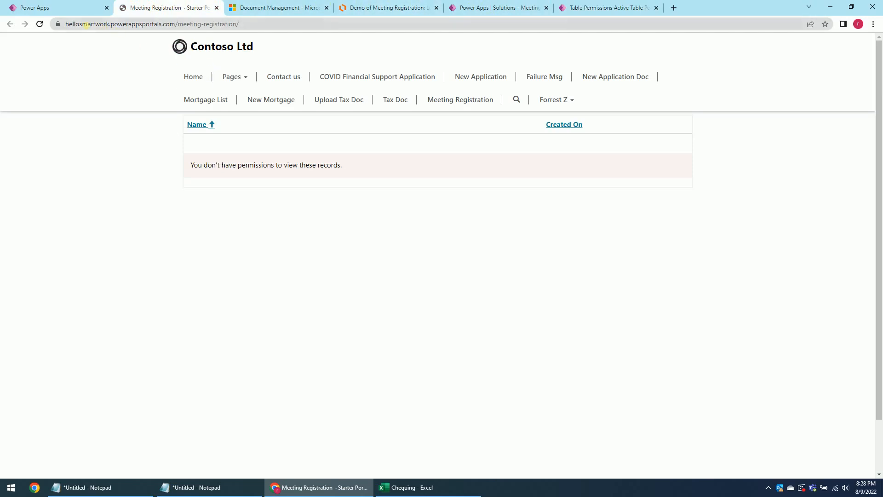
left_click(69, 8)
left_click(821, 64)
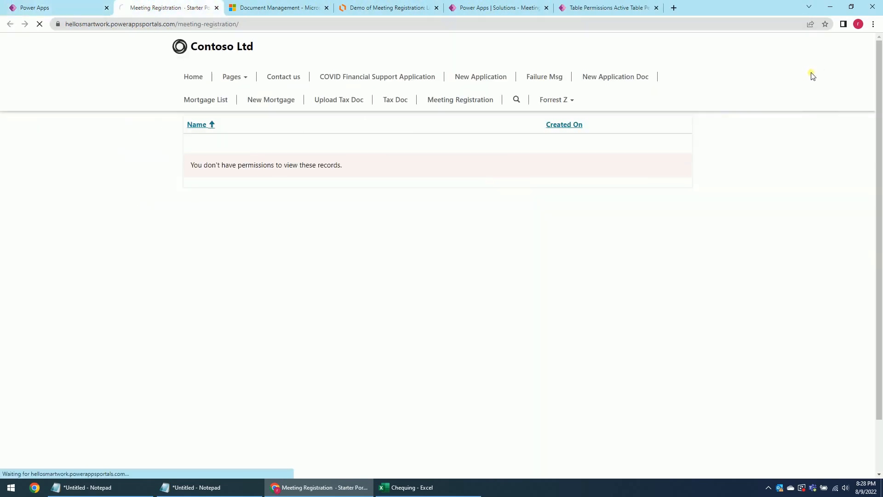
left_click(59, 7)
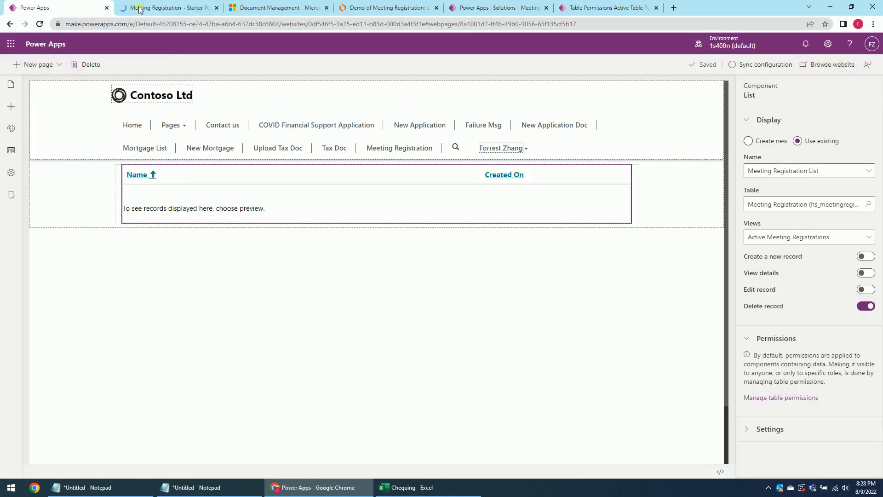
left_click(159, 8)
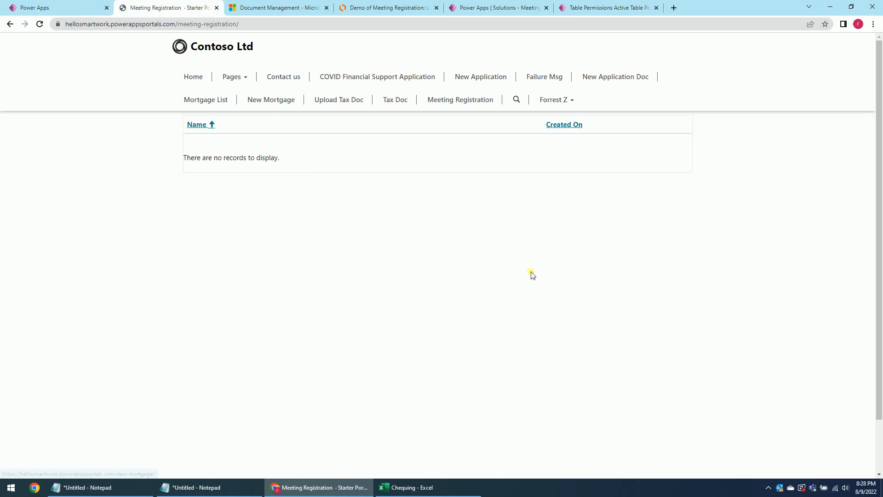
mouse_move(198, 161)
left_mouse_down()
mouse_move(278, 158)
mouse_move(193, 161)
left_mouse_up()
left_click(306, 170)
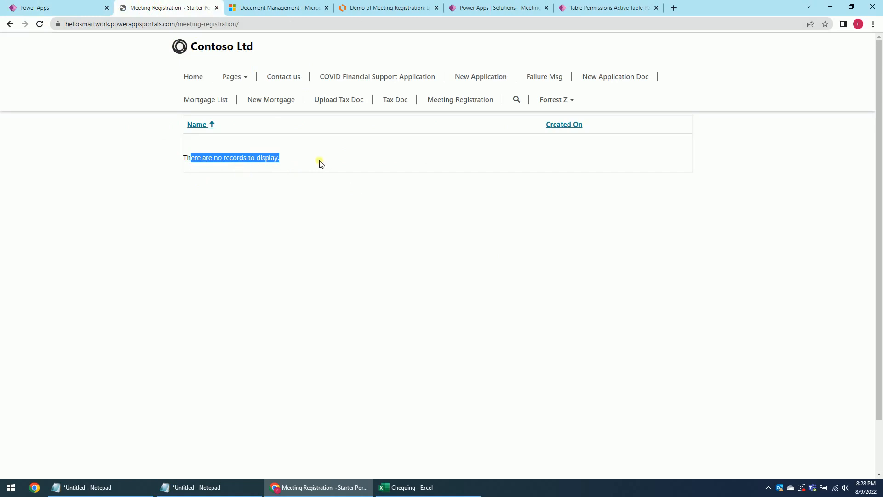
left_click(276, 160)
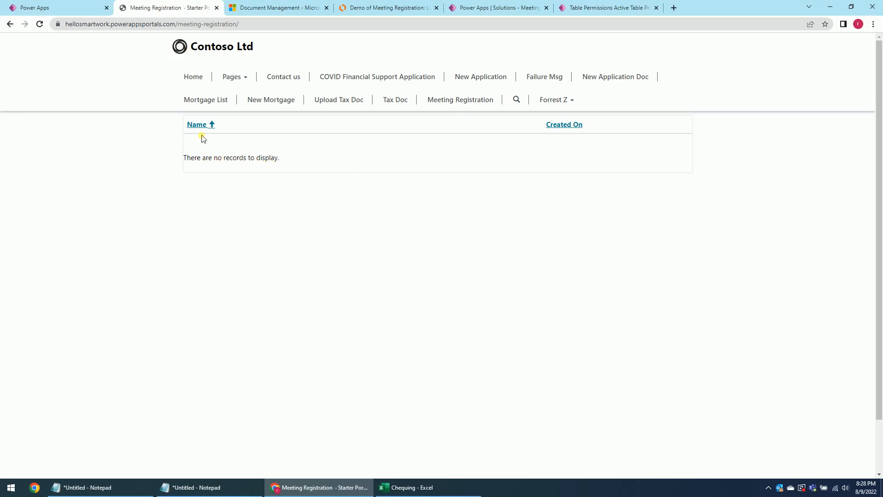
Review the table permissions list and open the Advanced Forms list in Portal Management.
left_click(501, 8)
left_click(590, 8)
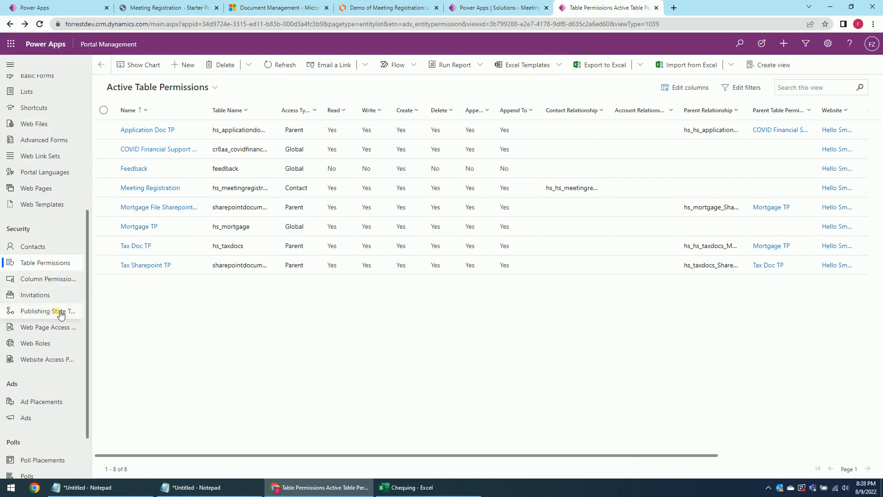
scroll(61, 321, "down", 1)
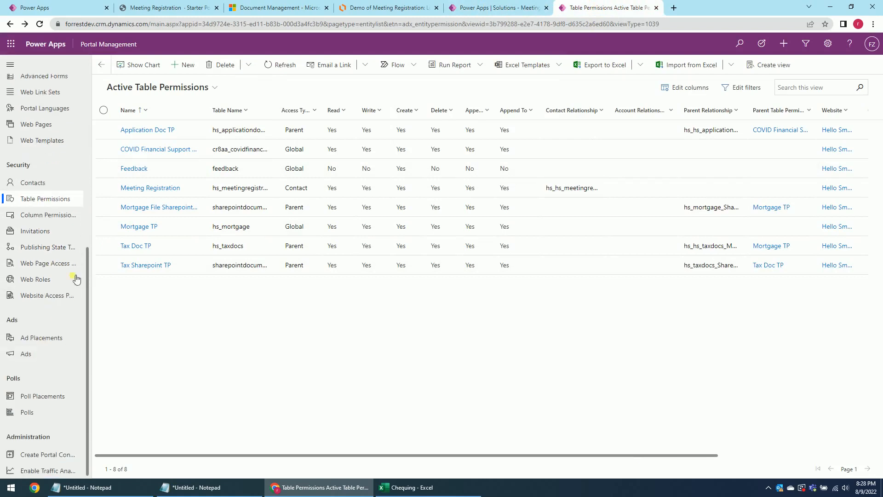
scroll(64, 202, "up", 3)
left_click(44, 213)
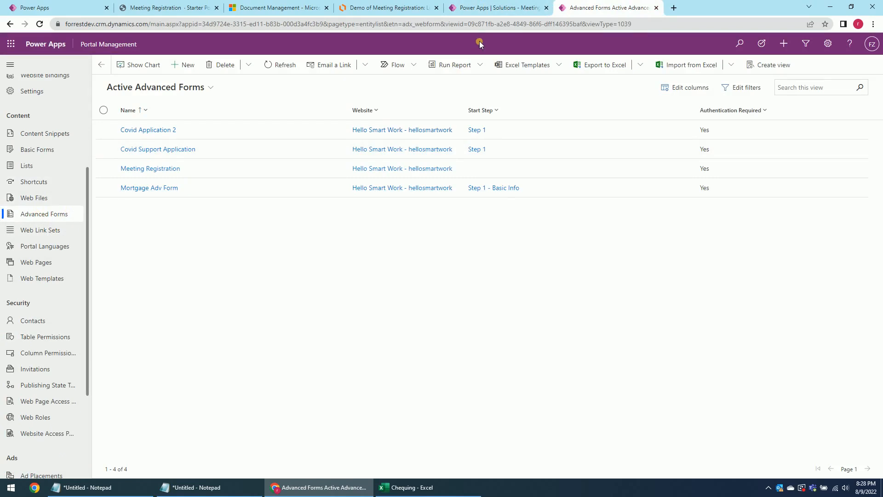
Look over the live page and the process diagram, then return to the portal designer.
left_click(158, 8)
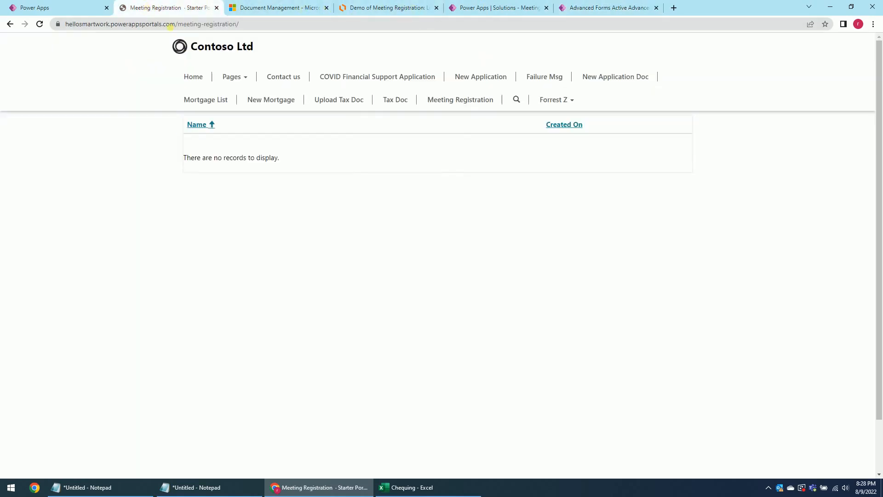
left_click(59, 8)
left_click(267, 8)
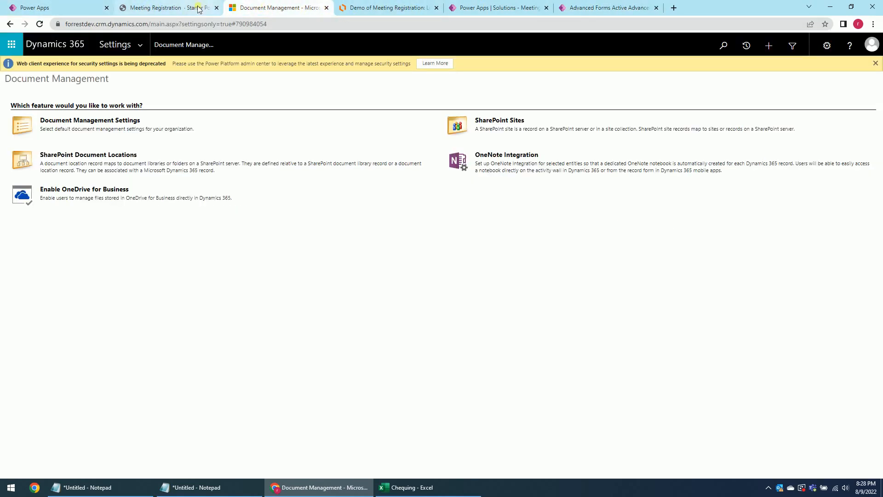
left_click(197, 8)
left_click(391, 7)
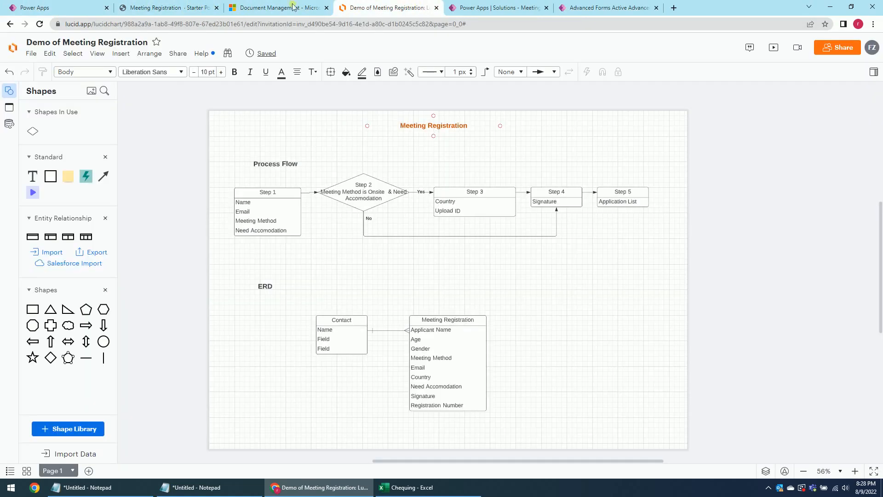
left_click(290, 6)
left_click(60, 7)
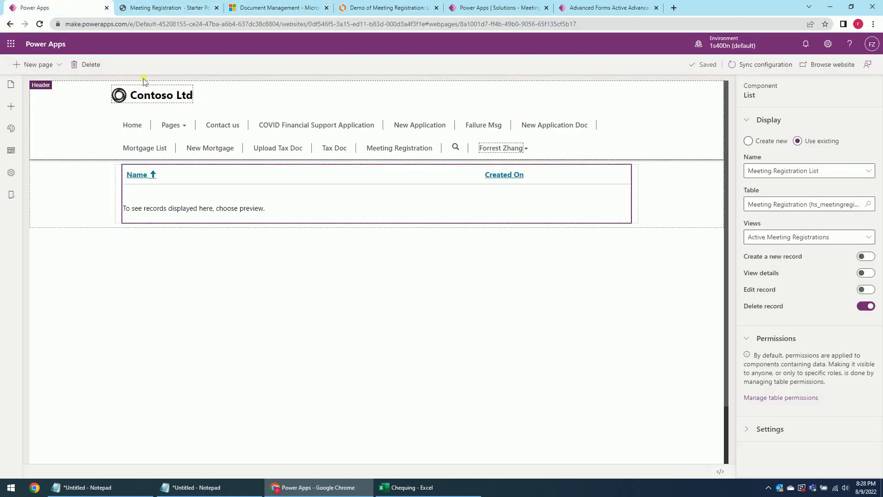
Add a blank page named 'New Registration' with partial URL new-registration.
left_click(46, 64)
left_click(46, 105)
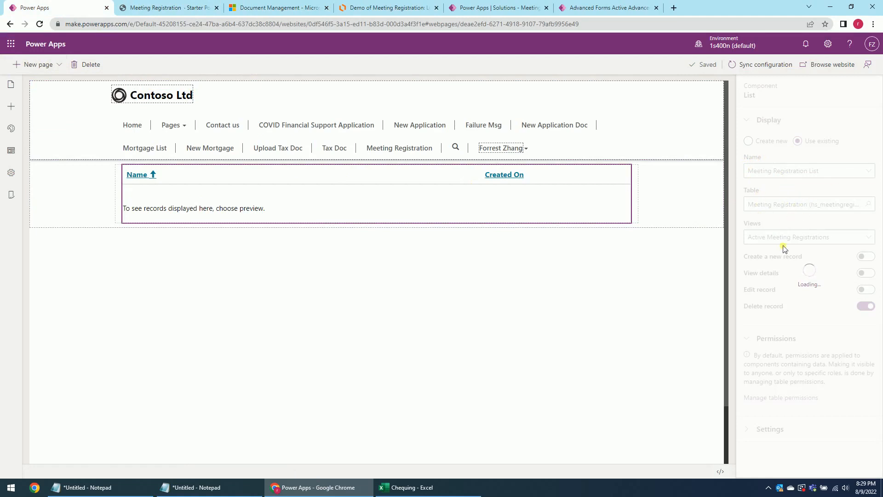
left_click_drag(794, 156, 738, 156)
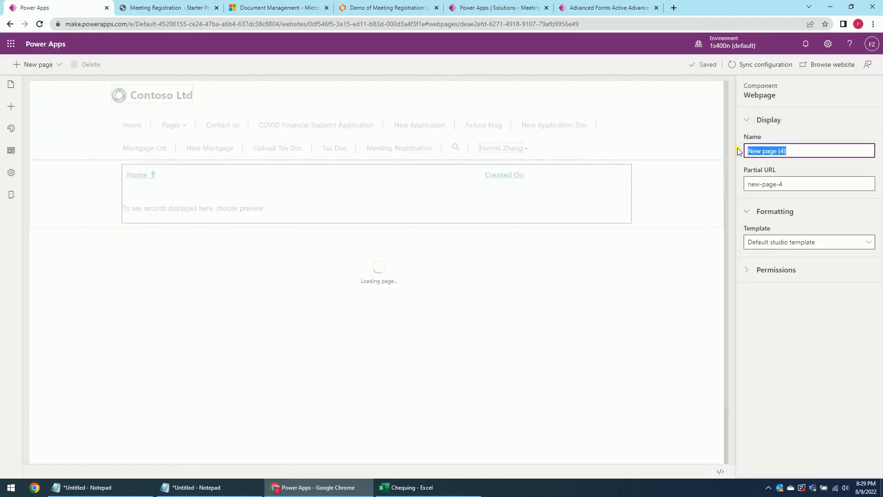
type("New")
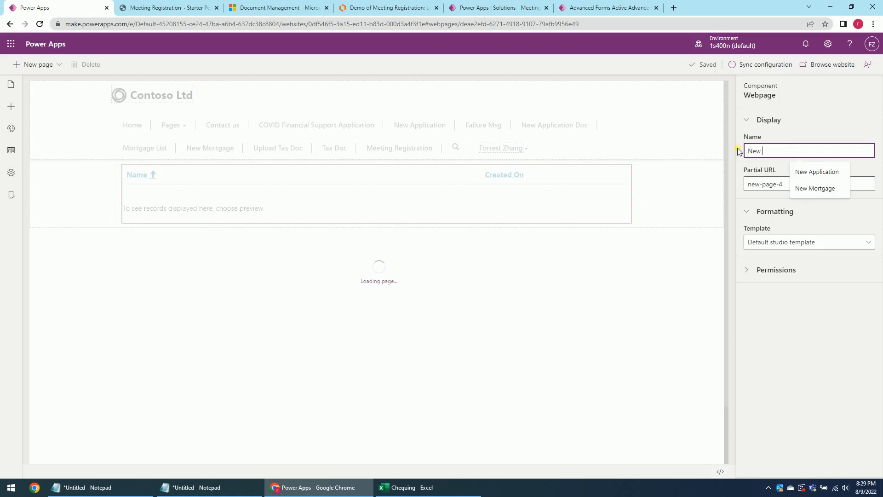
type(" Registration")
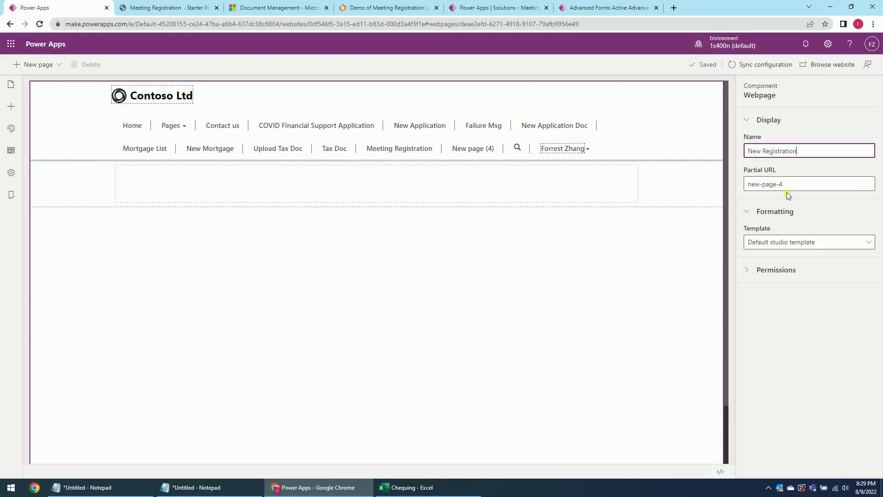
left_click(763, 188)
left_click(760, 186)
double_click(772, 188)
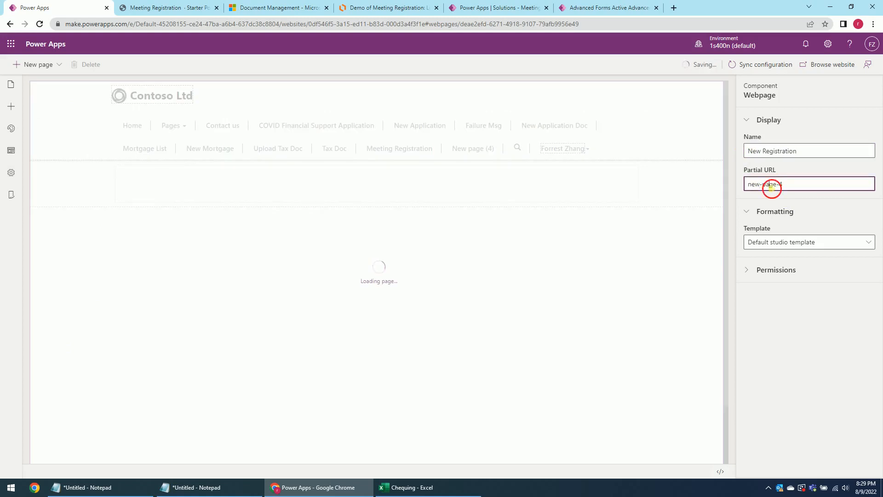
left_click(792, 189)
left_click_drag(780, 186, 751, 186)
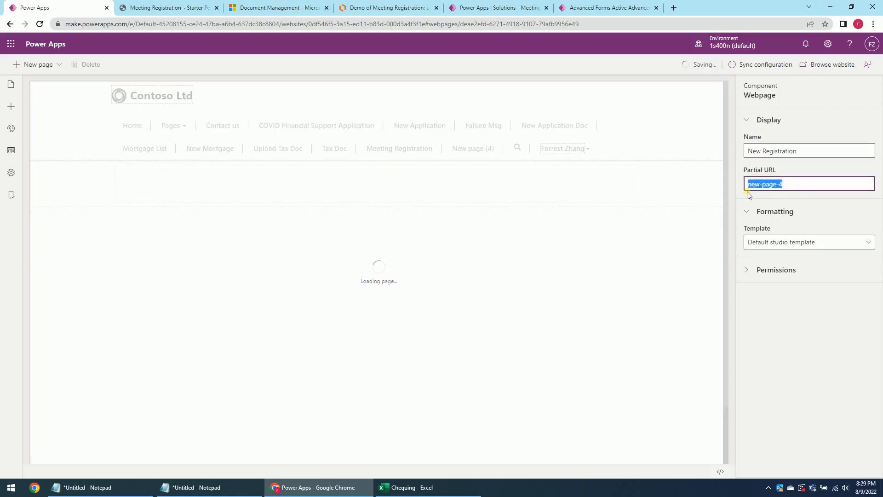
type("new")
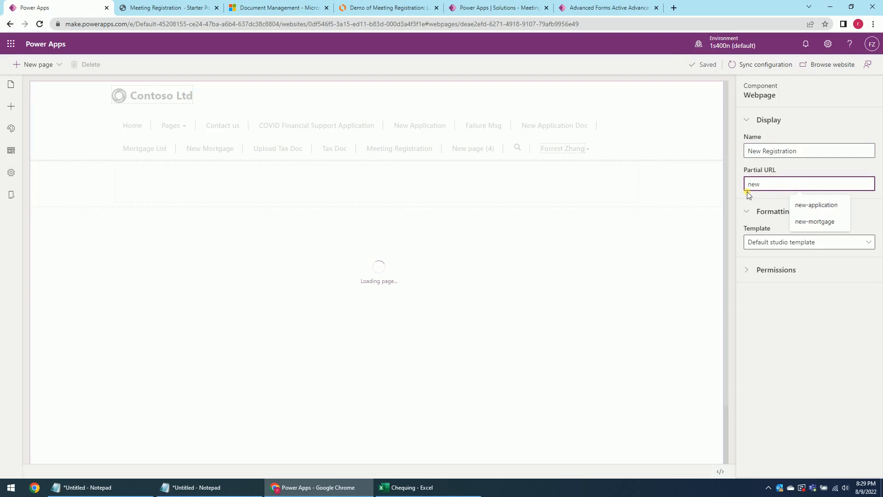
type("-regi")
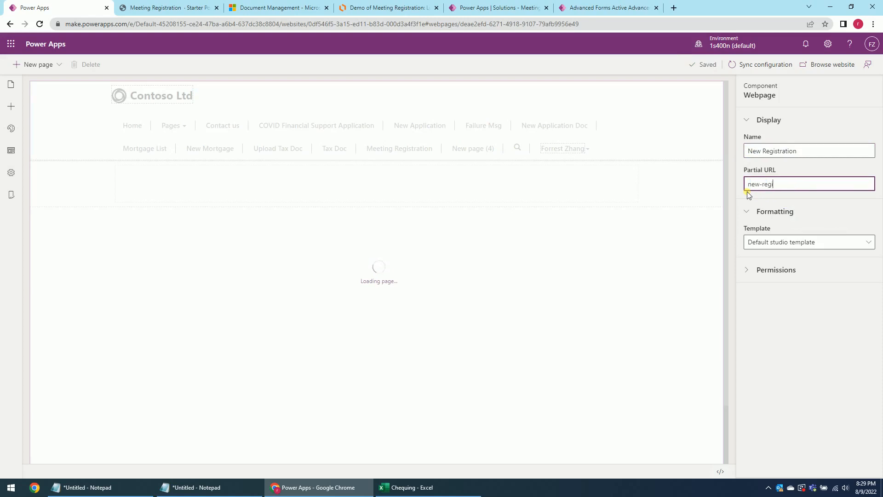
type("stration")
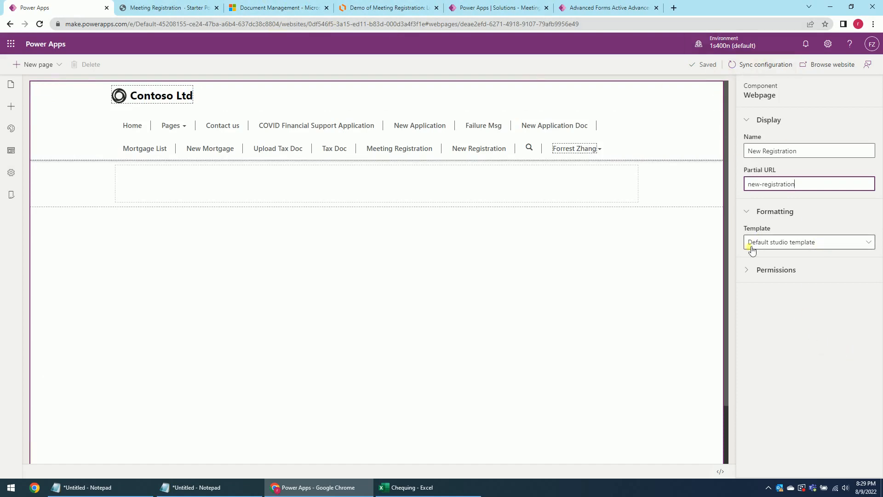
Restrict the page to the Applicant role instead of everyone.
left_click(748, 271)
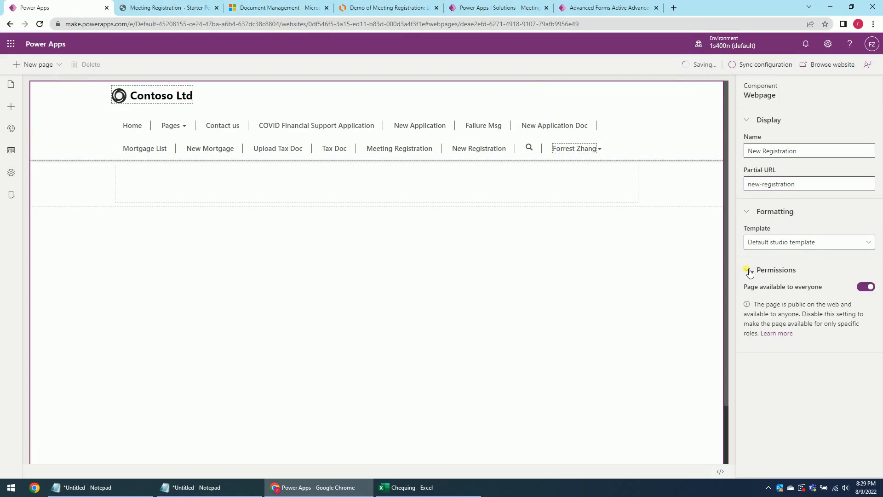
left_click(866, 286)
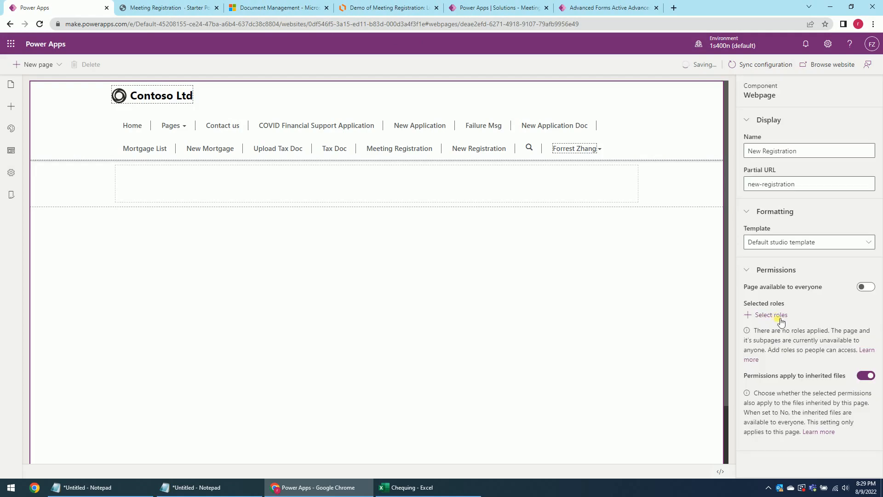
left_click(780, 316)
left_click(630, 340)
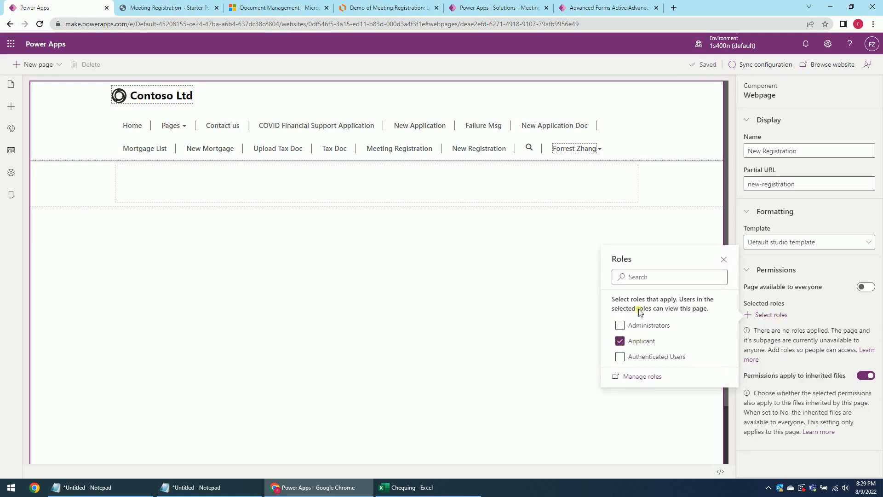
left_click(725, 259)
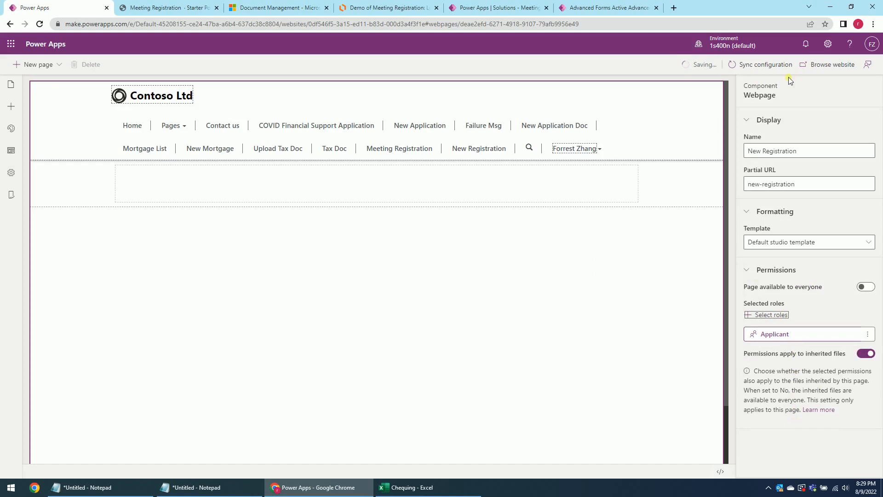
Add a form component to the page's empty column.
left_click(372, 187)
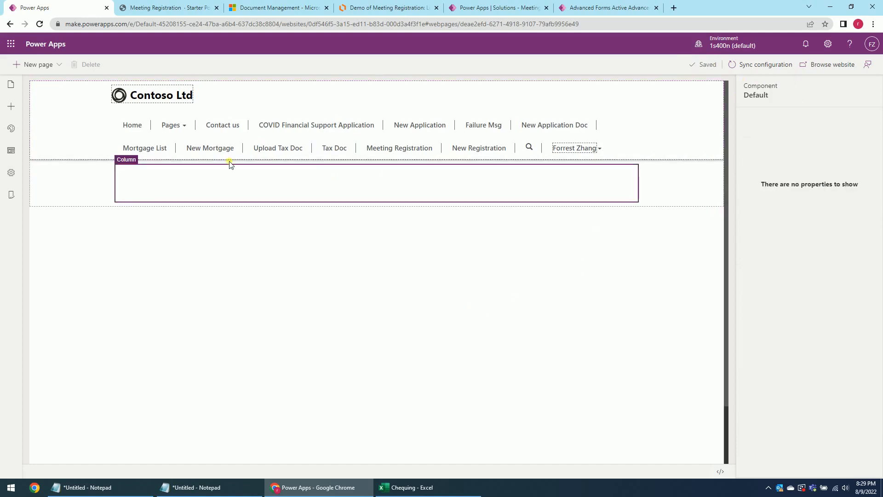
left_click(12, 107)
left_click(55, 288)
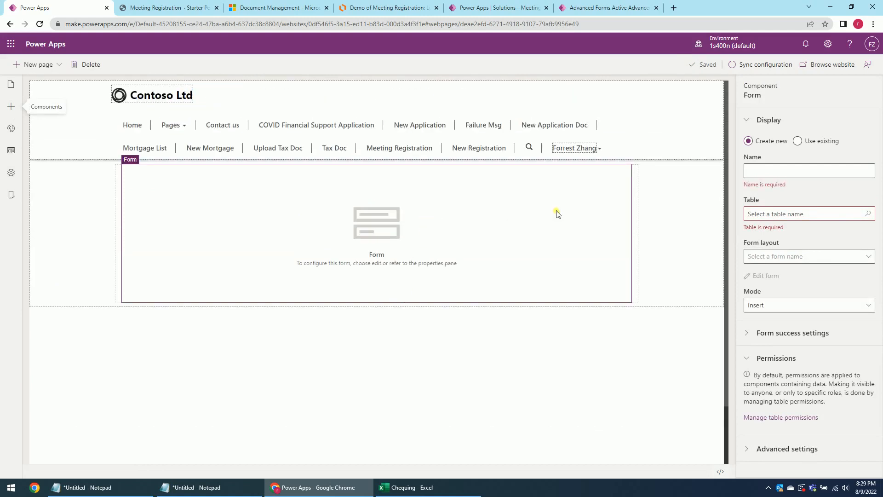
Set the form component to use the existing 'simple contact us form'.
left_click(798, 140)
left_click(866, 169)
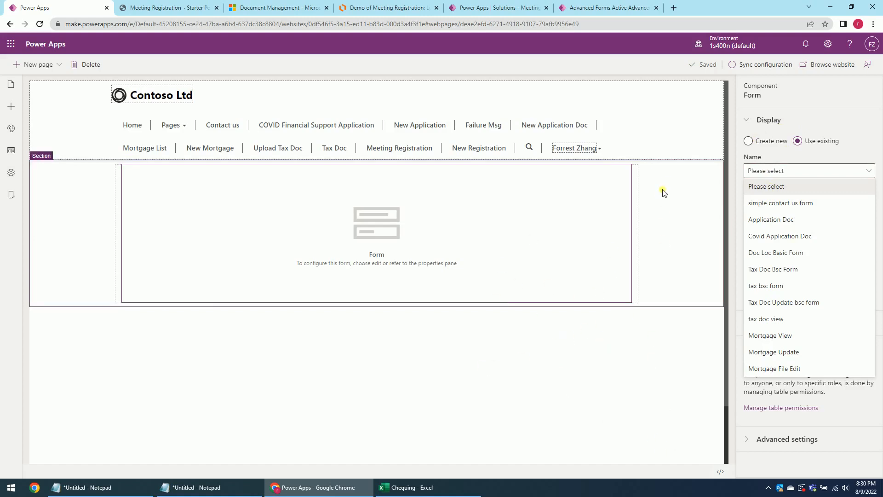
left_click(789, 209)
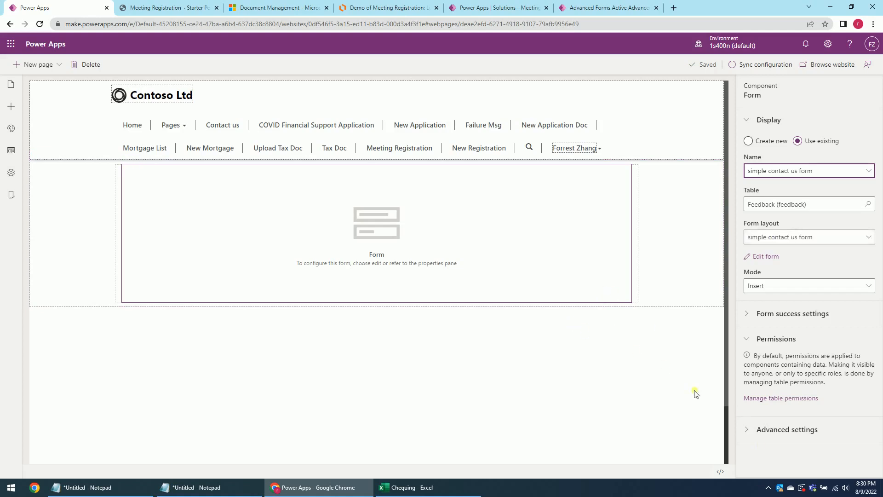
left_click(720, 472)
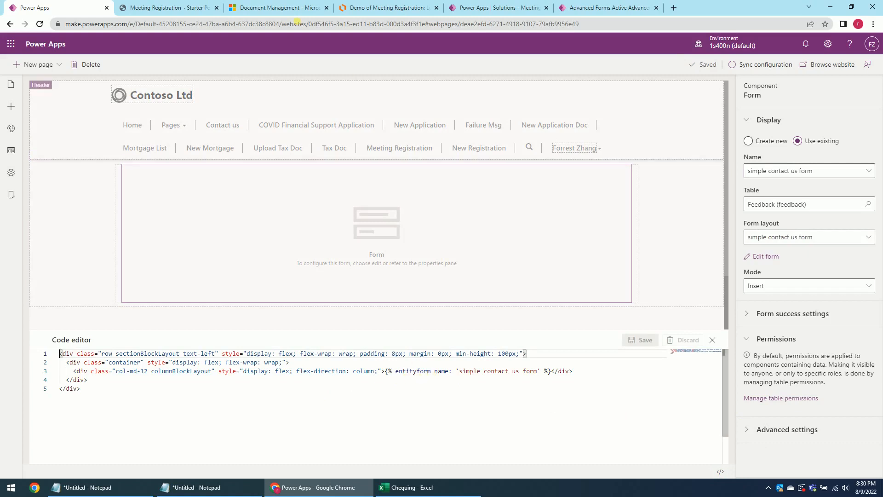
Review the live page, advanced forms and process diagram, then open the form's source code.
left_click(159, 6)
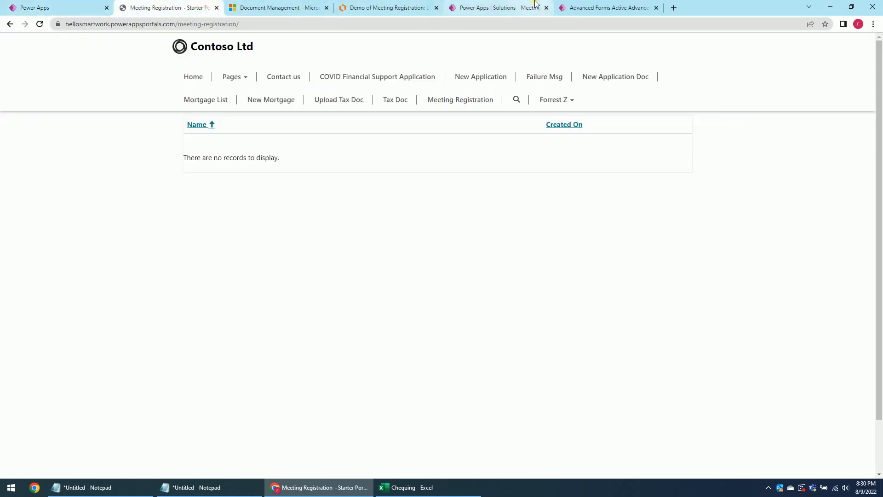
left_click(577, 9)
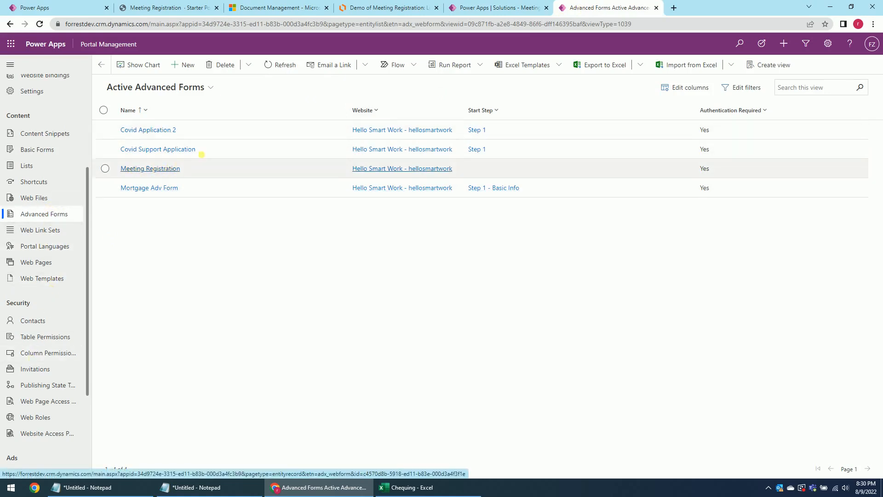
left_click(409, 9)
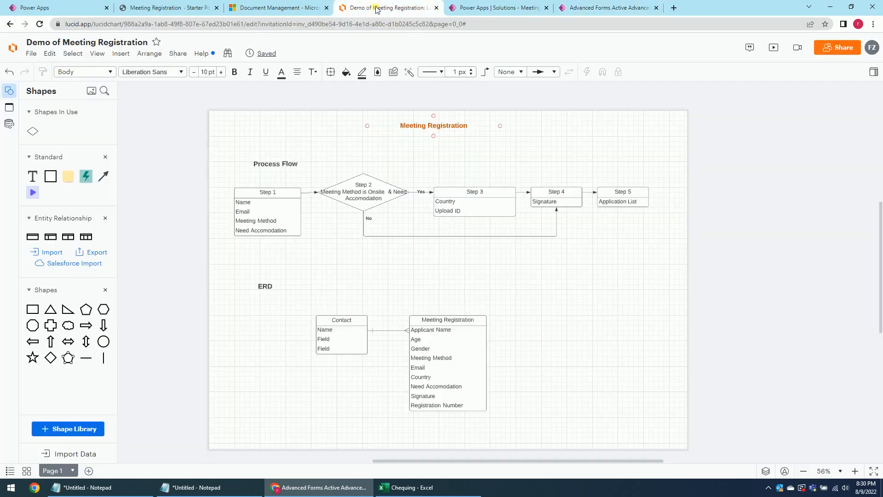
left_click(276, 8)
left_click(55, 8)
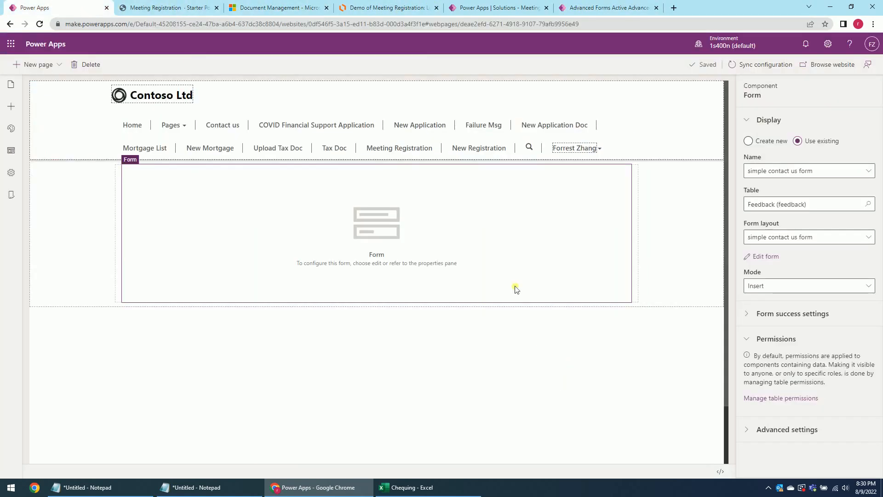
left_click(483, 245)
left_click(720, 472)
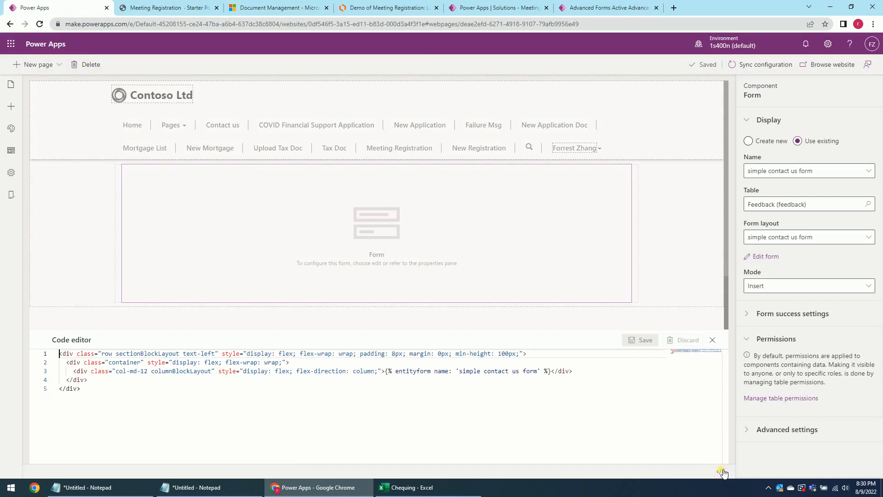
Change the entityform tag to webform named 'Meeting Registration', save, and close the editor.
left_click_drag(395, 371, 414, 372)
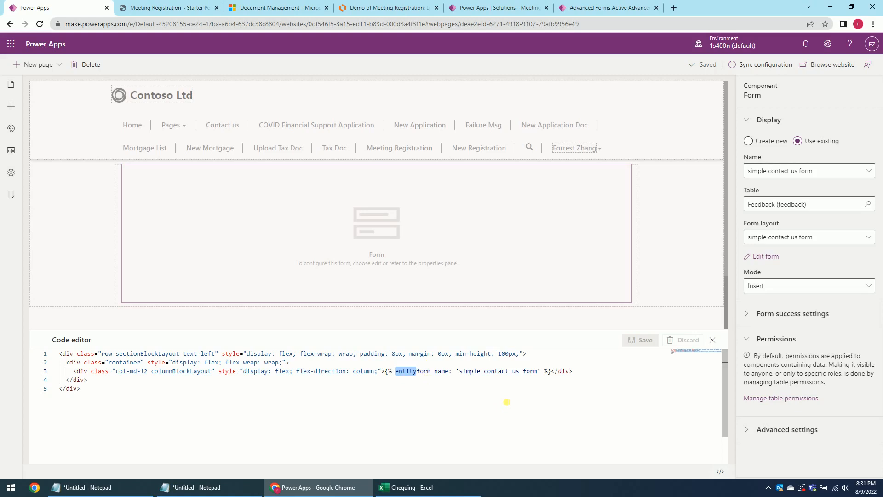
type("web")
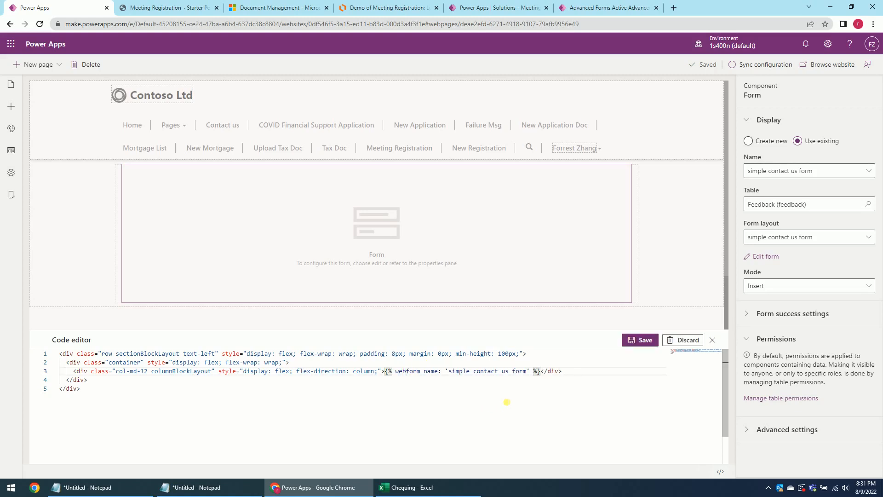
key("Right")
key("shift+Right")
key("shift+Right")
key("shift+Right")
key("shift+Right")
key("shift+Right")
key("shift+Right")
key("shift+Right")
key("shift+Right")
key("shift+Right")
key("shift+Right")
key("shift+Right")
key("shift+Right")
key("shift+Right")
key("shift+Right")
key("shift+Right")
key("shift+Right")
key("shift+Right")
key("shift+Right")
key("shift+Right")
key("shift+Right")
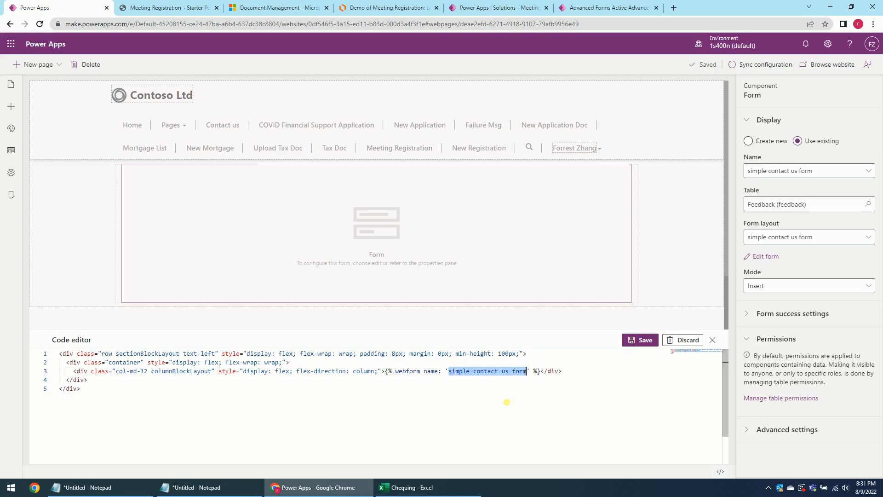
type("Meeting Re")
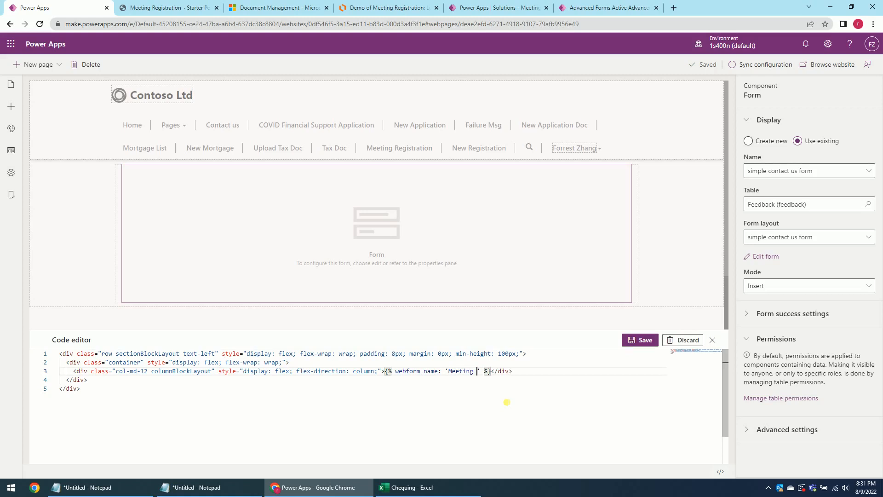
type("gistration")
left_click(627, 340)
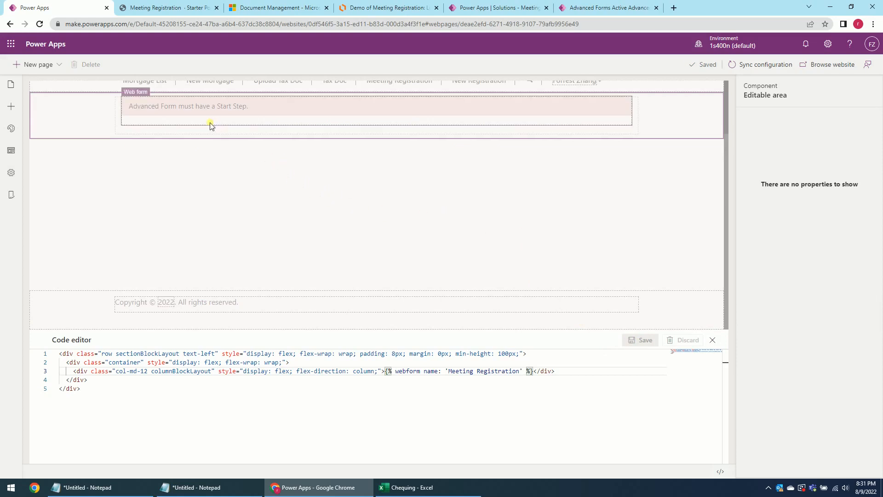
scroll(273, 184, "up", 2)
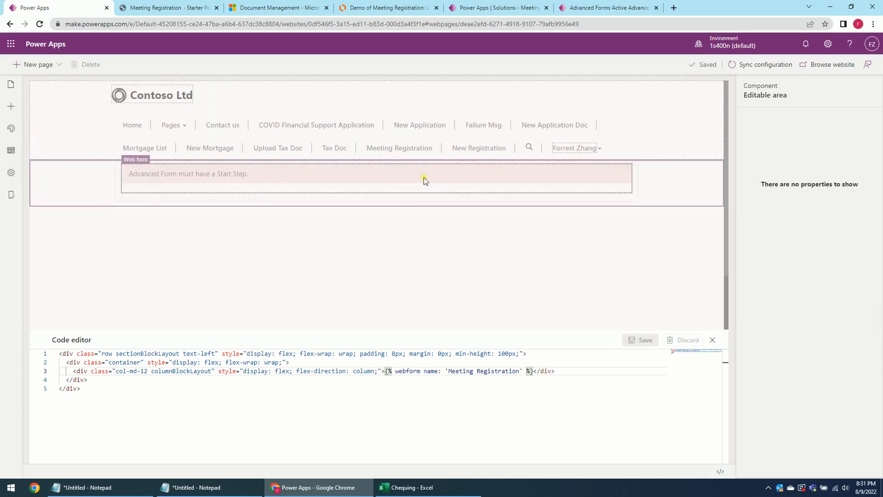
left_click(716, 343)
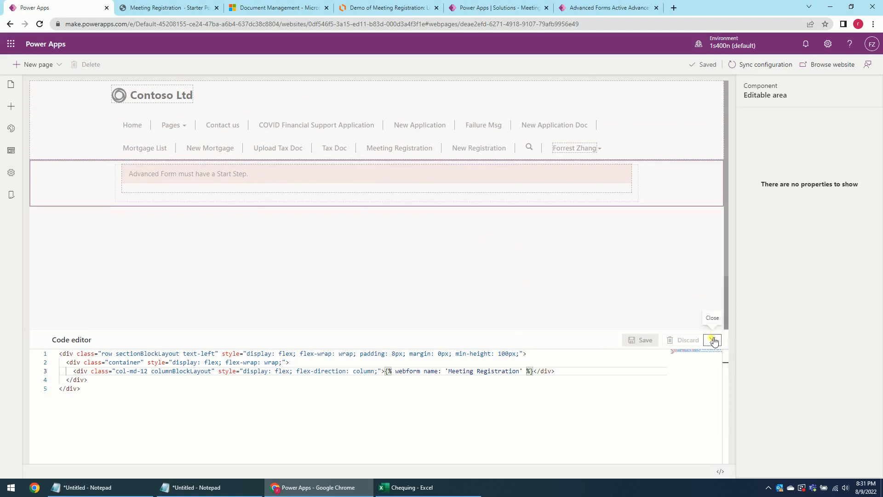
left_click(714, 341)
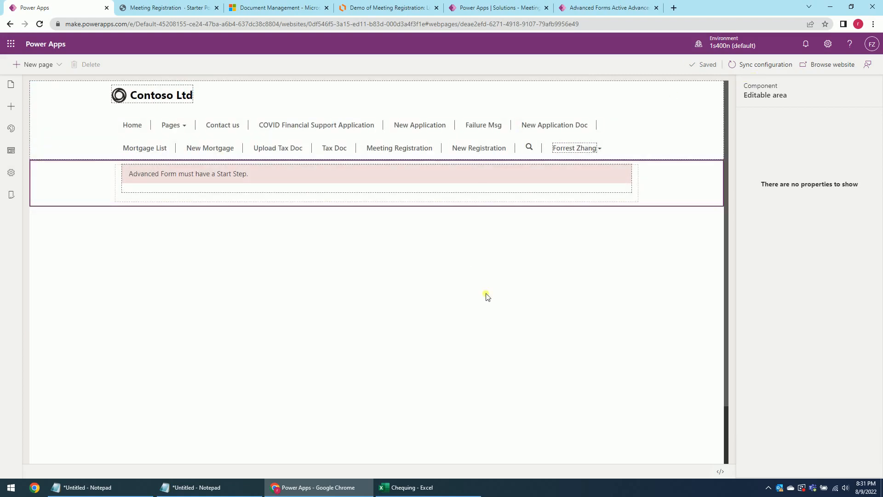
Set Step 1 as the Meeting Registration advanced form's start step and save it.
left_click(507, 289)
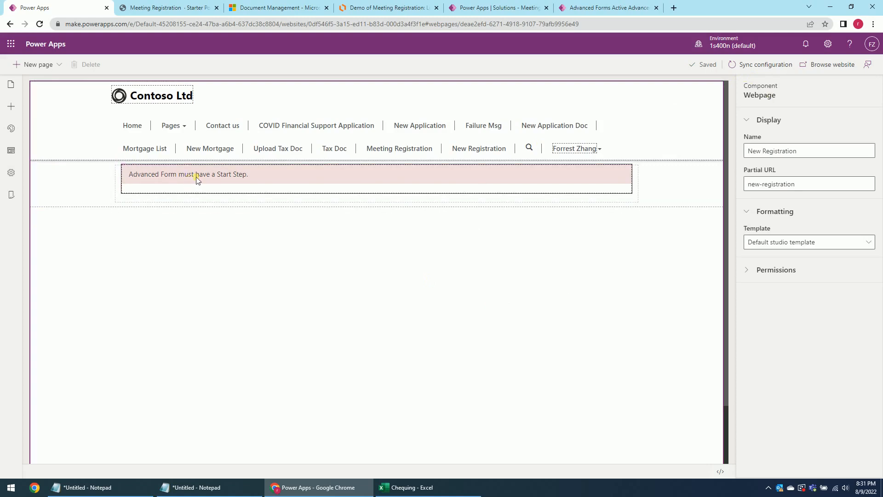
left_click(609, 7)
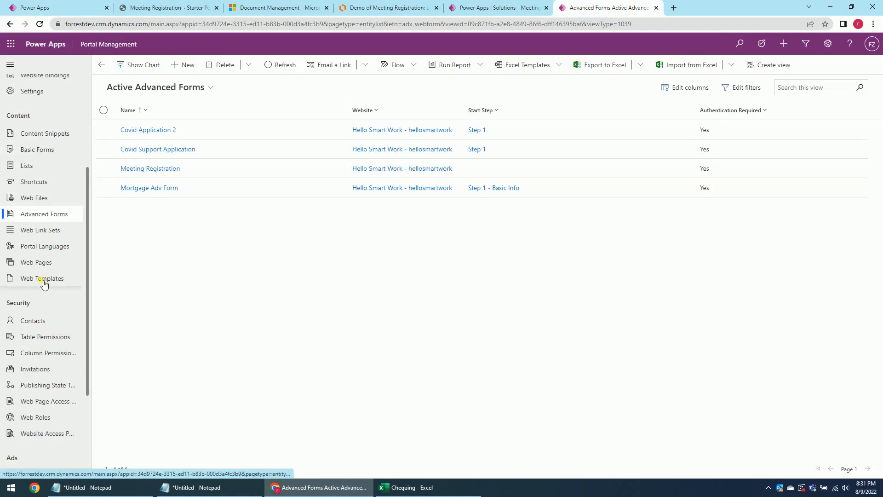
left_click(150, 169)
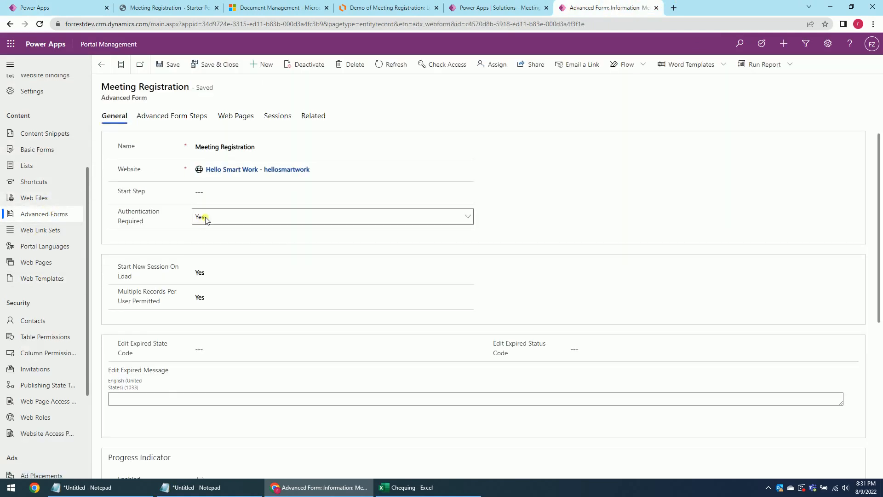
left_click(231, 197)
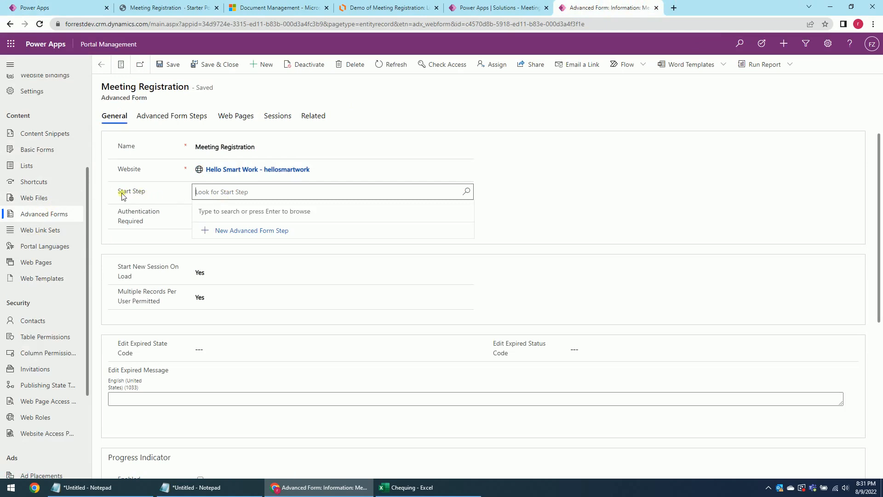
left_click(465, 193)
left_click(272, 226)
left_click(202, 69)
left_click(97, 8)
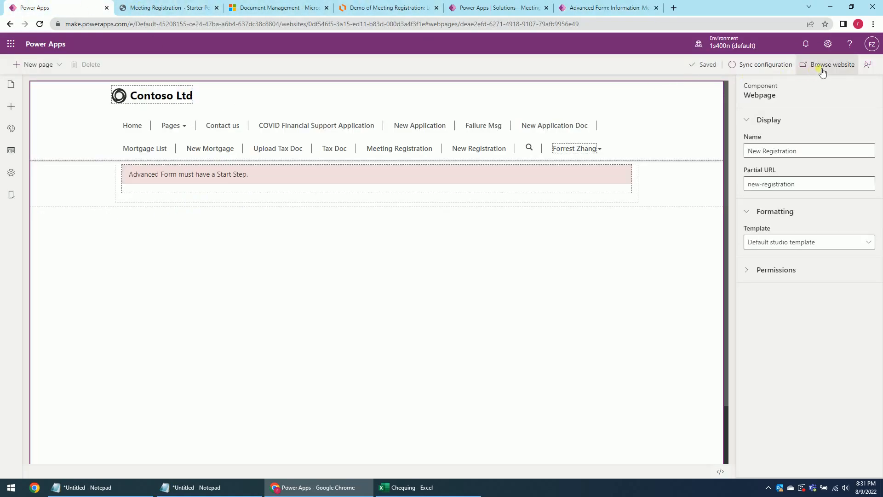
Open the live New Registration form and enter the name and e-mail address.
left_click(823, 69)
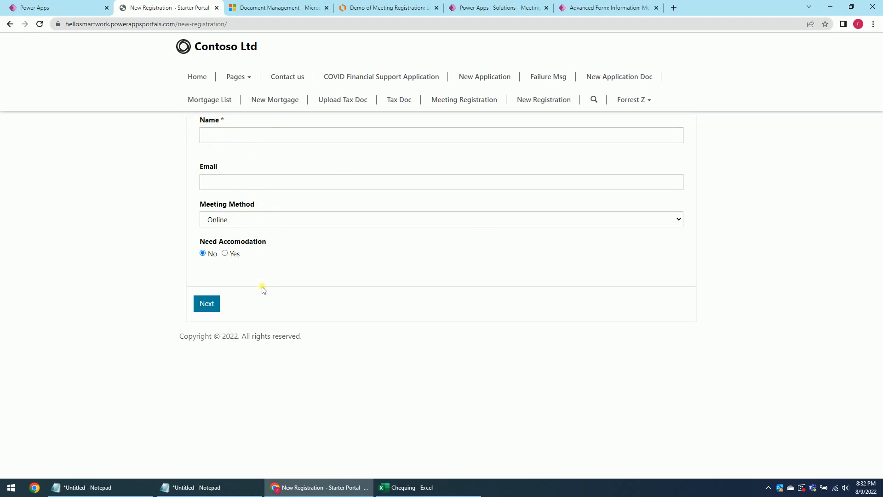
left_click(236, 138)
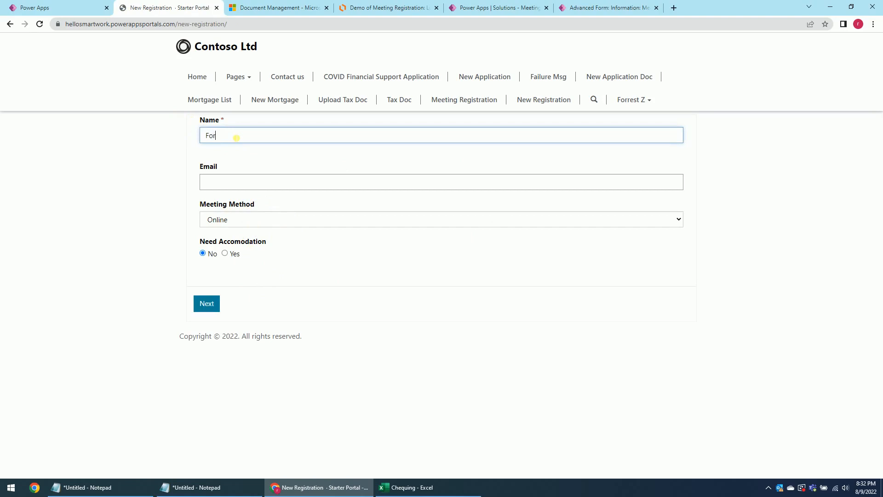
left_click(233, 183)
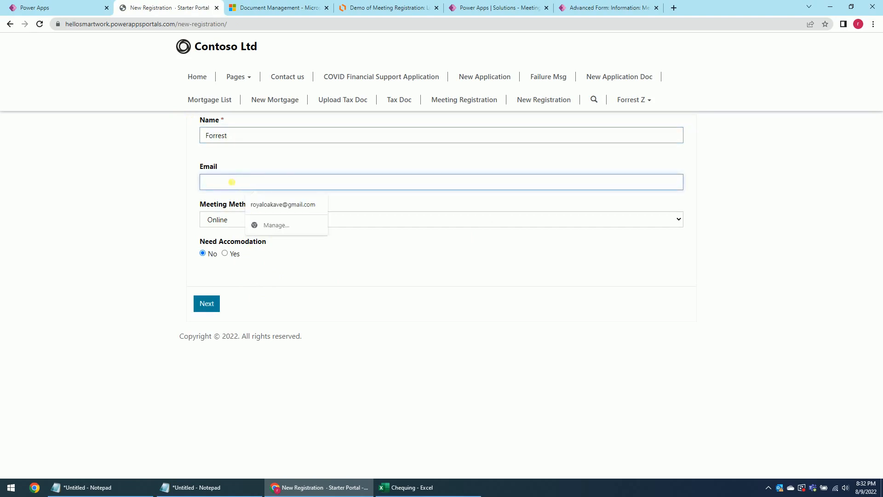
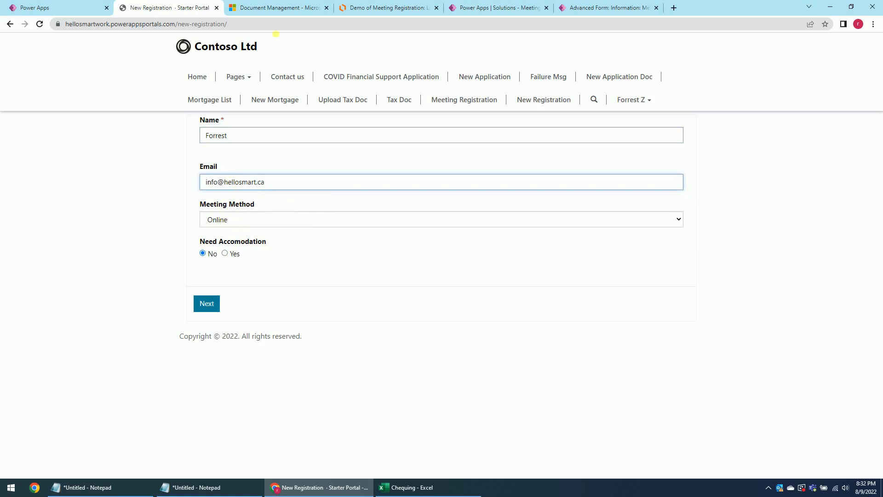
Compare the form with the flow diagram's Step 3 and No-to-Step 4 paths, then submit step one.
left_click(387, 5)
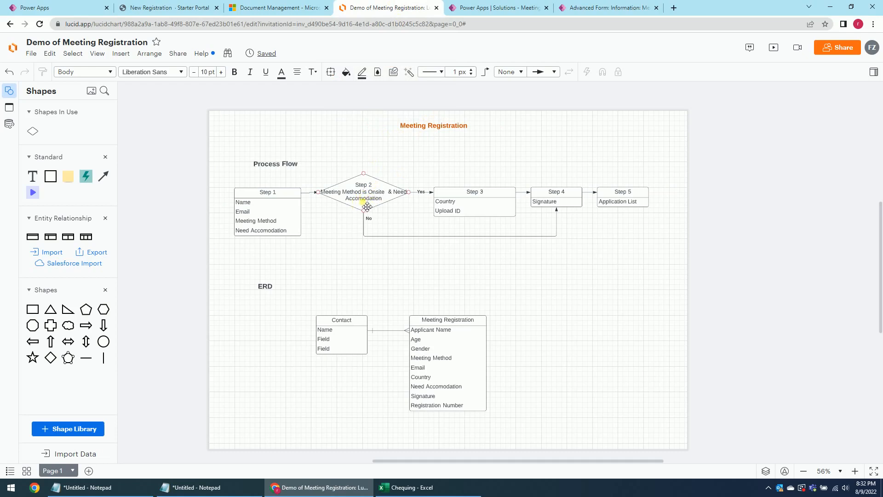
left_click(459, 217)
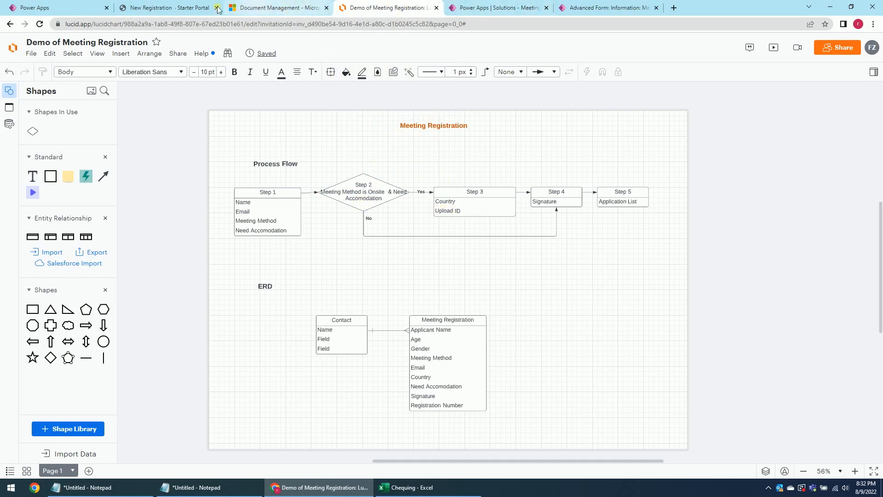
left_click(168, 5)
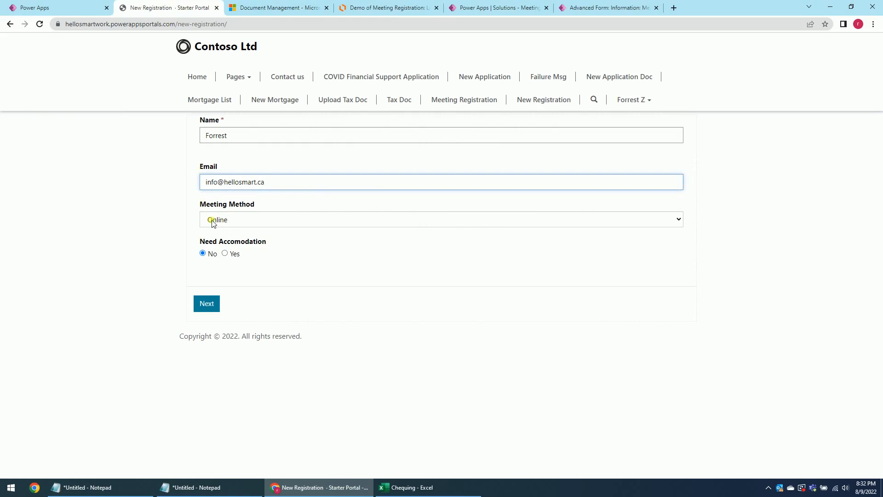
left_click(365, 7)
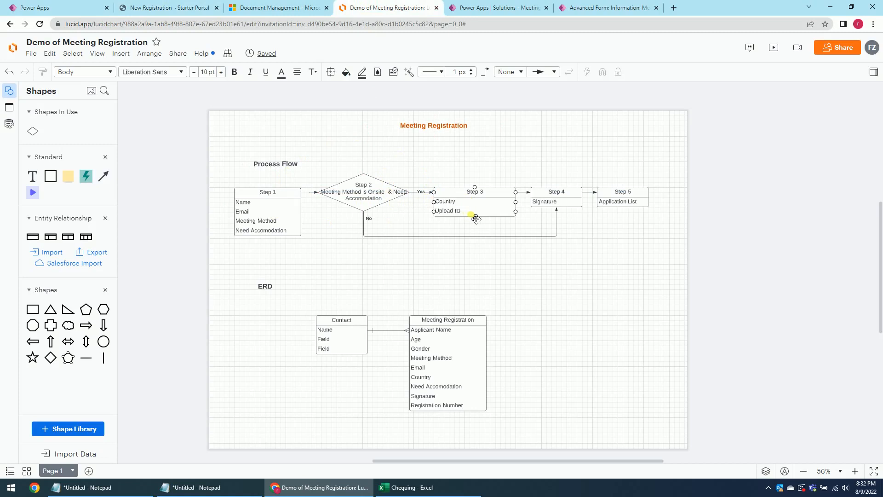
left_click(557, 208)
left_click(163, 7)
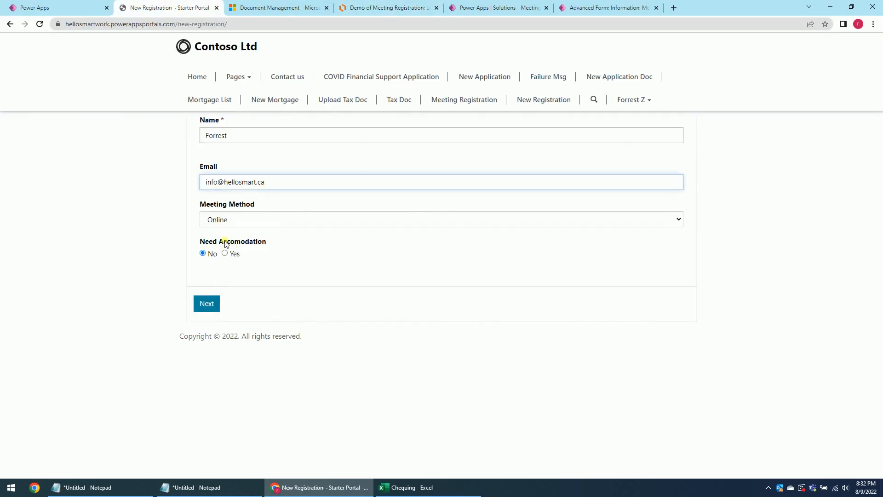
left_click(208, 305)
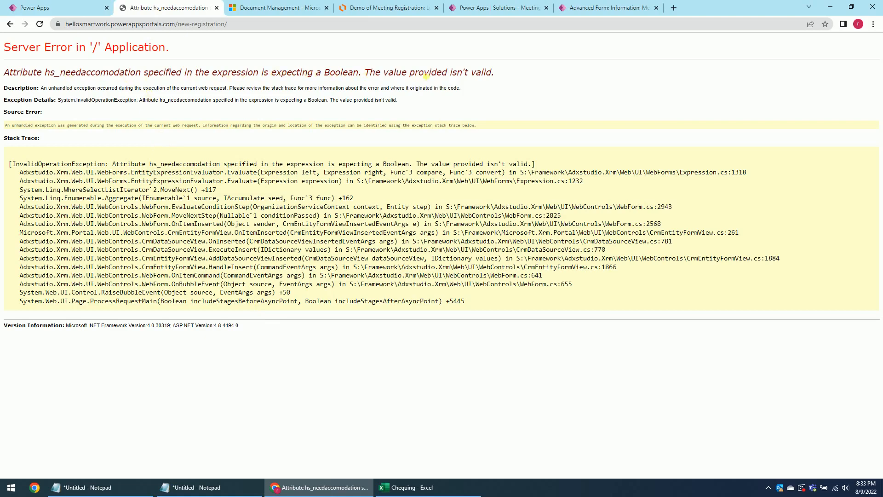
Check the Boolean error against the hs_needaccomodation column in the solution.
left_click_drag(361, 73, 327, 75)
left_click(343, 79)
left_click(592, 8)
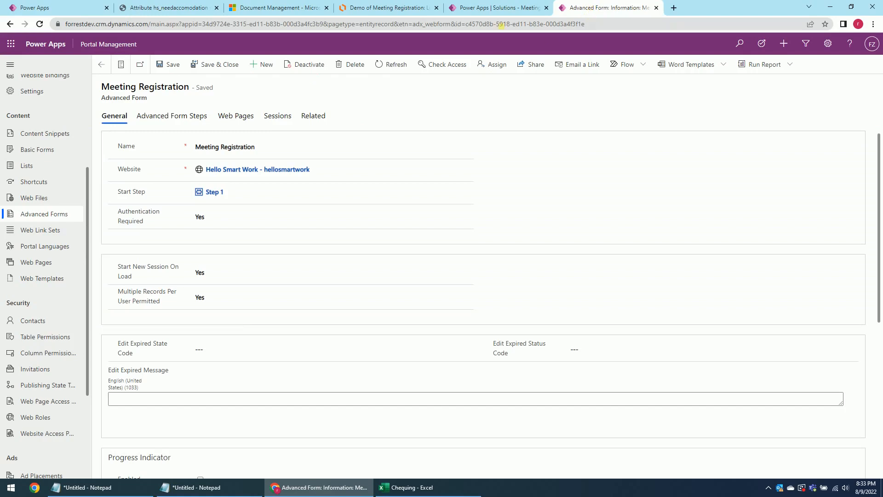
left_click(497, 8)
left_click(555, 52)
left_click(584, 7)
Change Step 2's condition to hs_meetingmethod =123150001 & hs_needaccomodation = true and save.
left_click(174, 116)
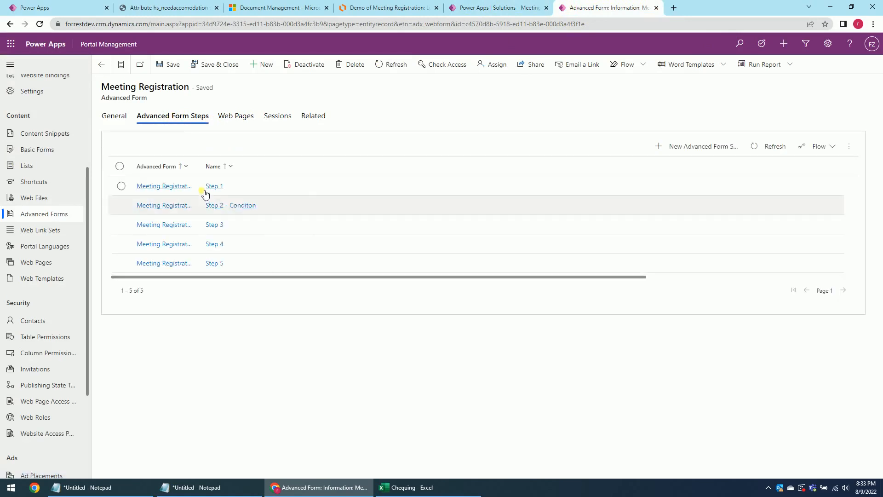
left_click(232, 206)
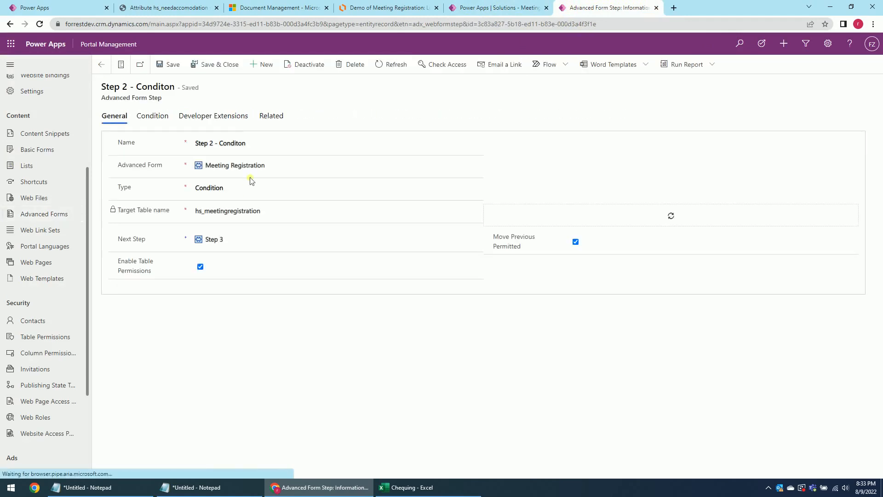
left_click(153, 117)
left_click(370, 145)
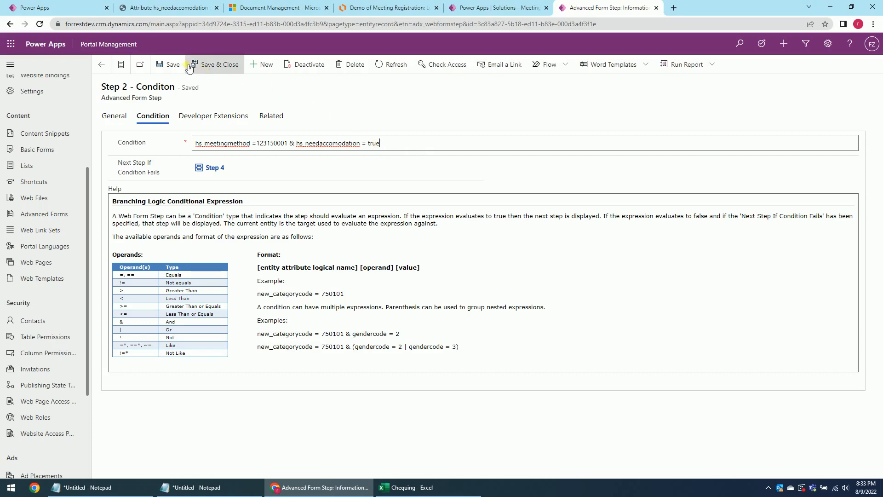
left_click(171, 64)
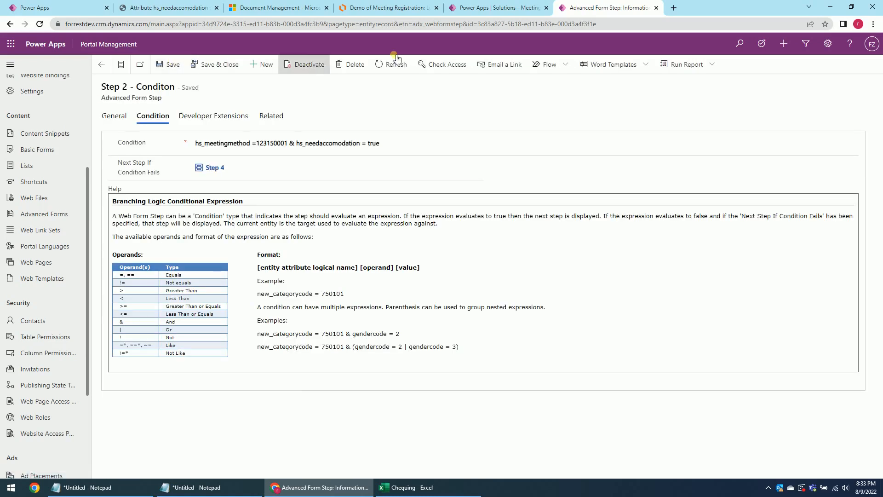
left_click(85, 6)
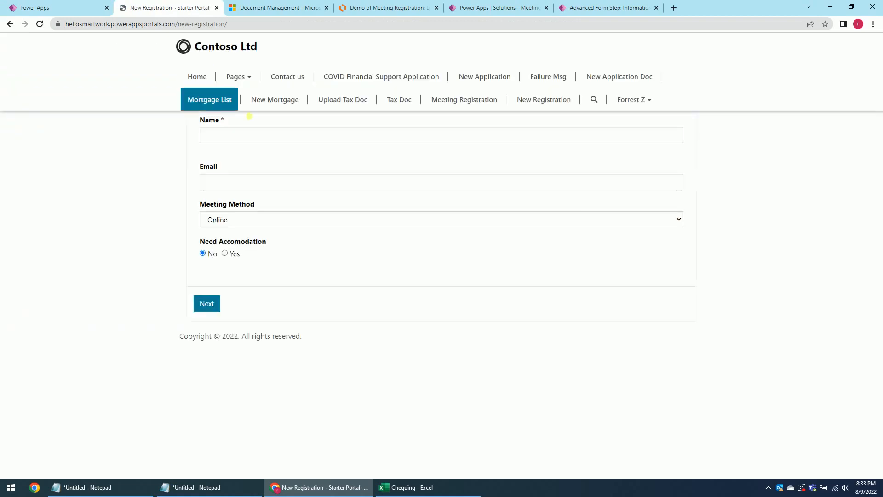
Fill in name and e-mail, continue to Step 4, sign with initials, and submit.
left_click(243, 136)
left_click(252, 149)
left_click(243, 183)
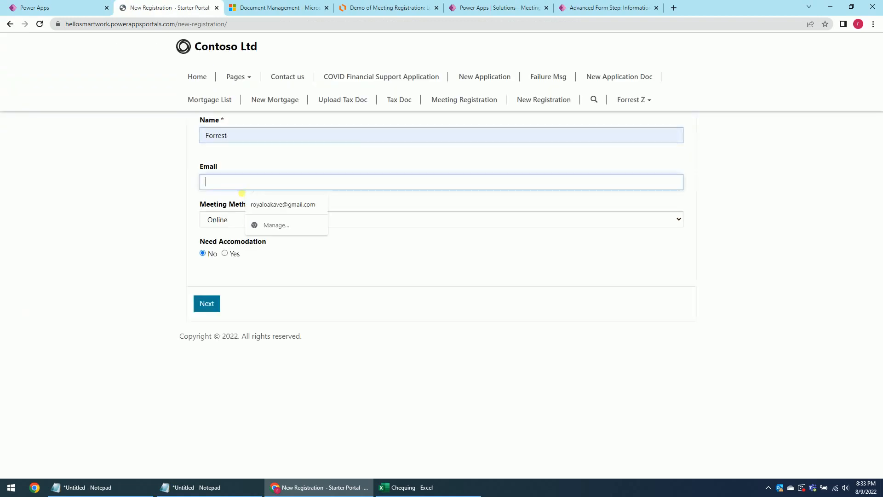
type("in")
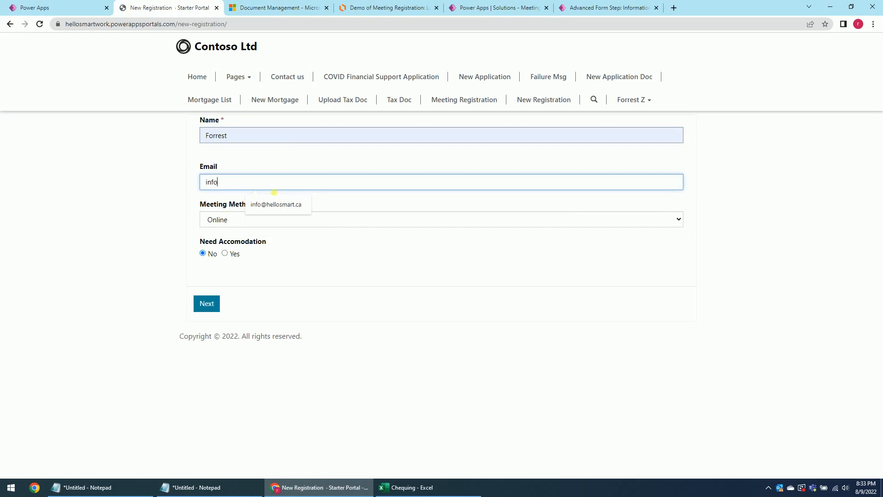
type("fo")
left_click(275, 204)
left_click(210, 306)
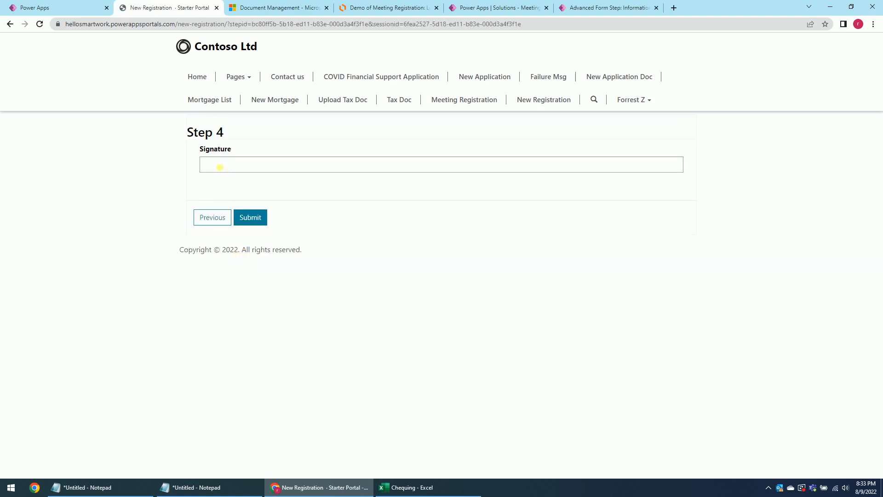
left_click(220, 169)
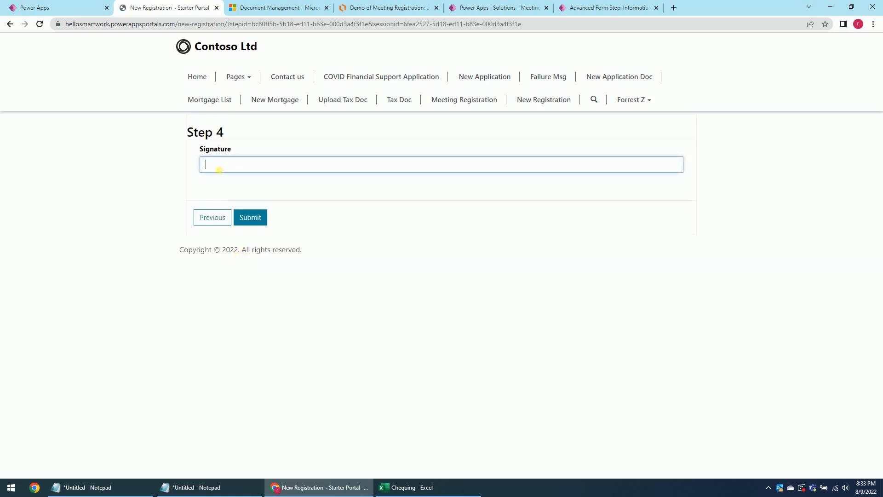
left_click(252, 216)
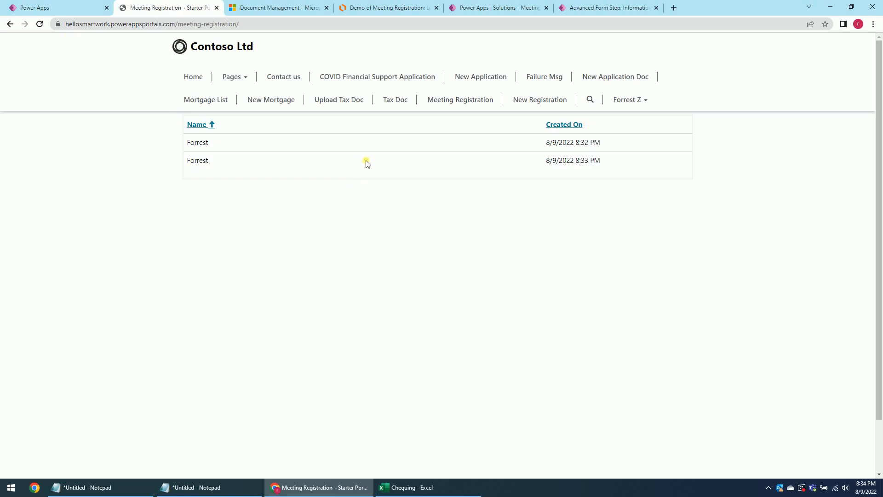
Start a new registration with the saved name plus '2', the saved e-mail, and On-site meeting method.
left_click(554, 104)
left_click(216, 136)
left_click(255, 160)
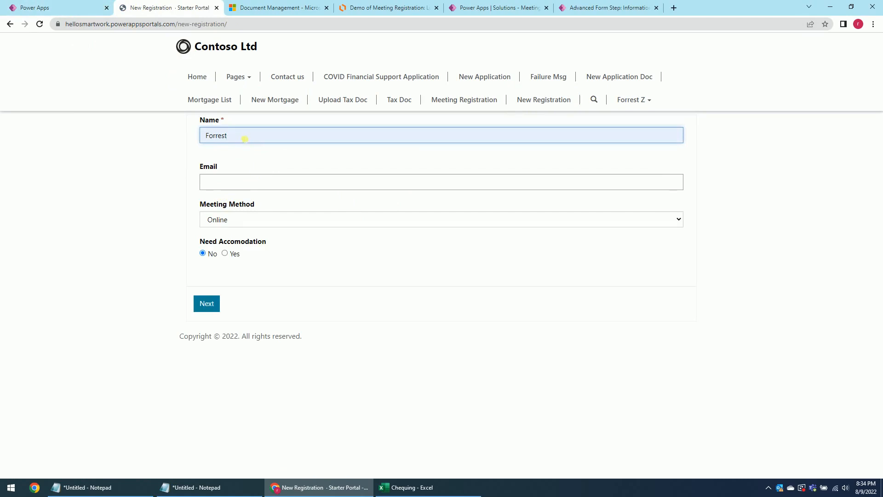
type("2")
left_click(220, 187)
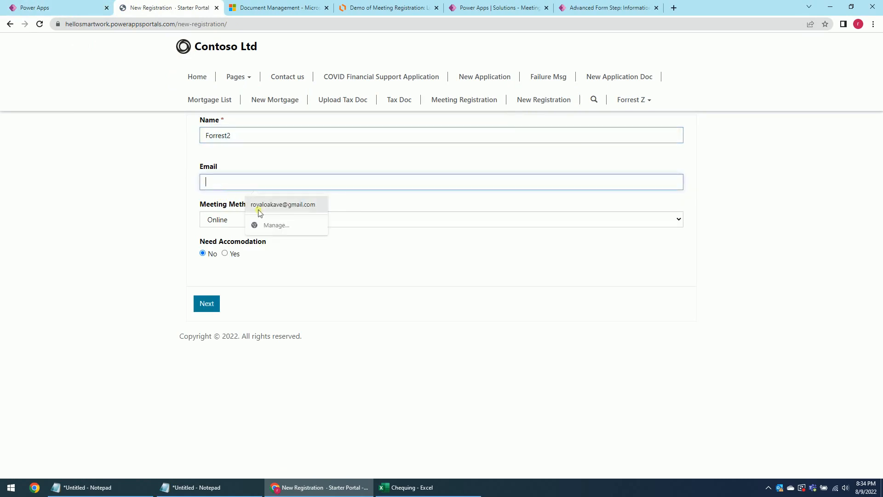
type("IN")
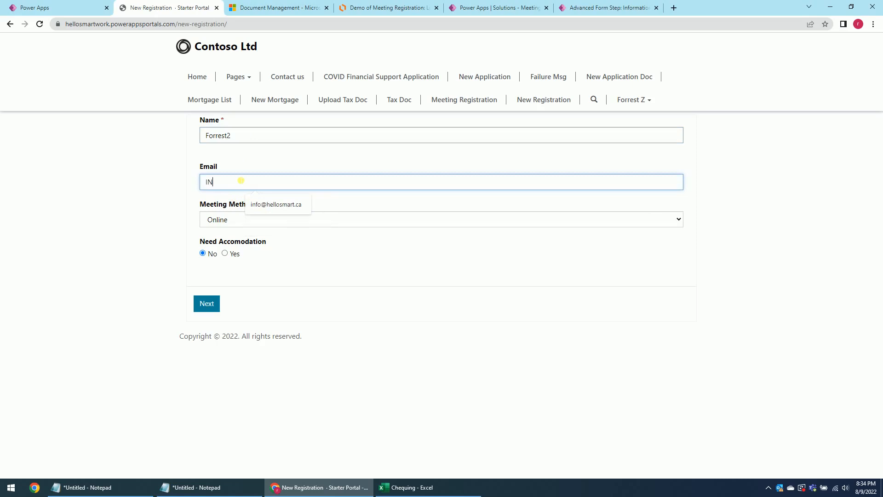
left_click(262, 202)
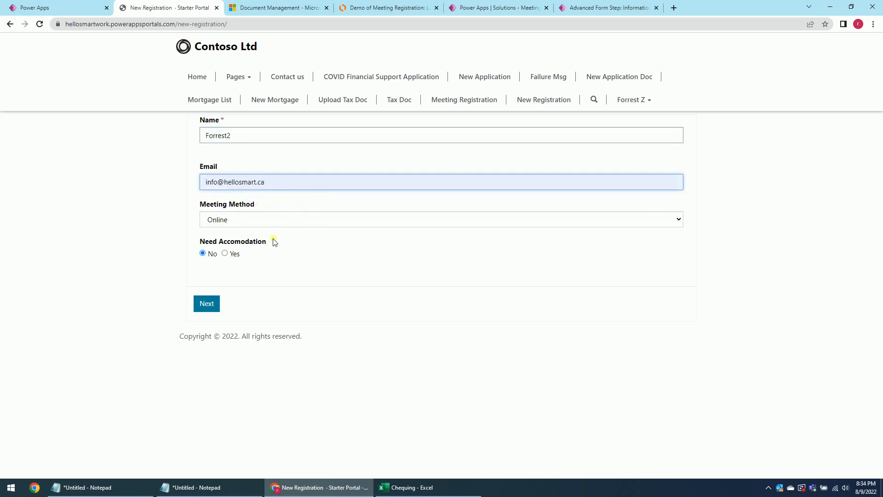
left_click(237, 222)
left_click(223, 251)
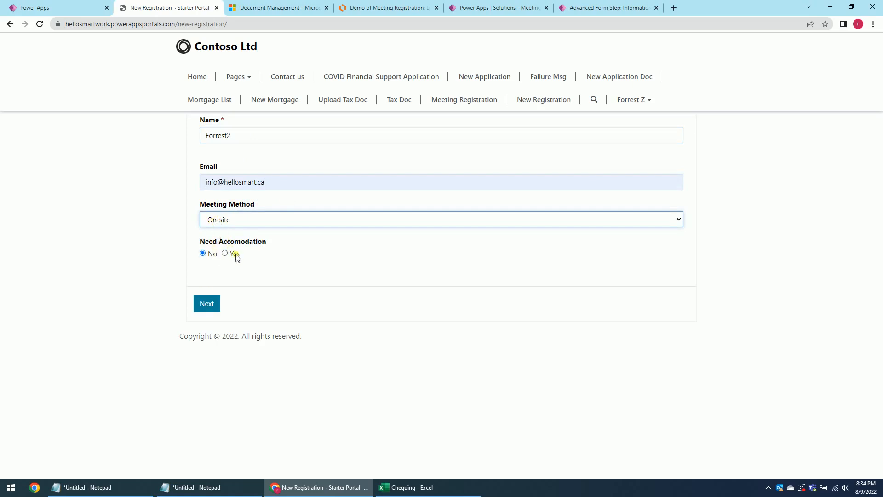
left_click(207, 307)
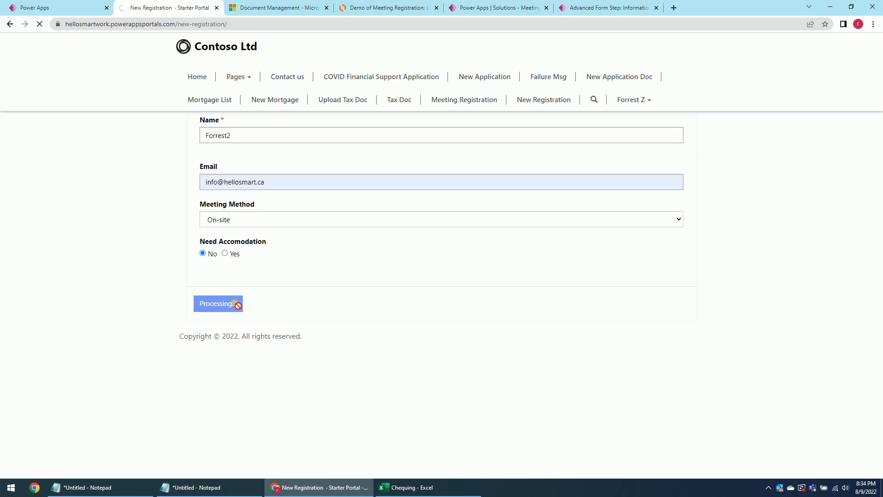
Sign Step 4 with 'AA' and submit the registration.
left_click(231, 164)
type("AA")
left_click(251, 217)
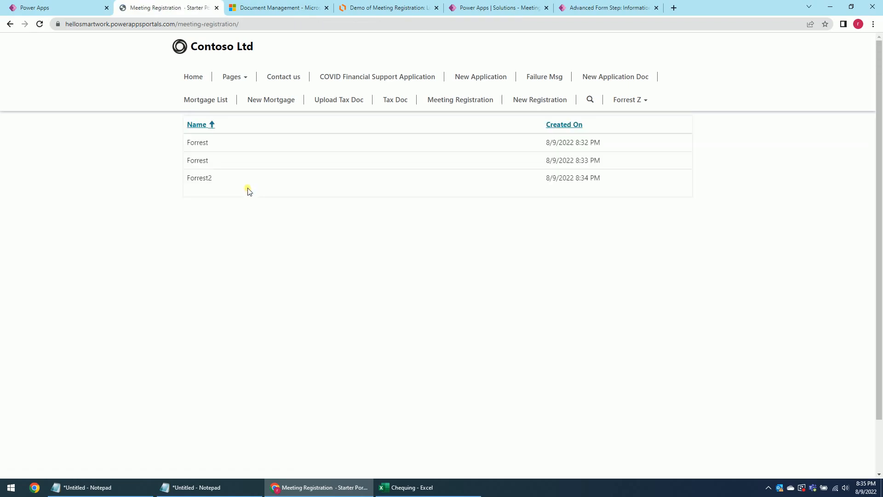
Begin another registration with the saved name plus '3', On-site, and accommodation needed.
left_click(539, 102)
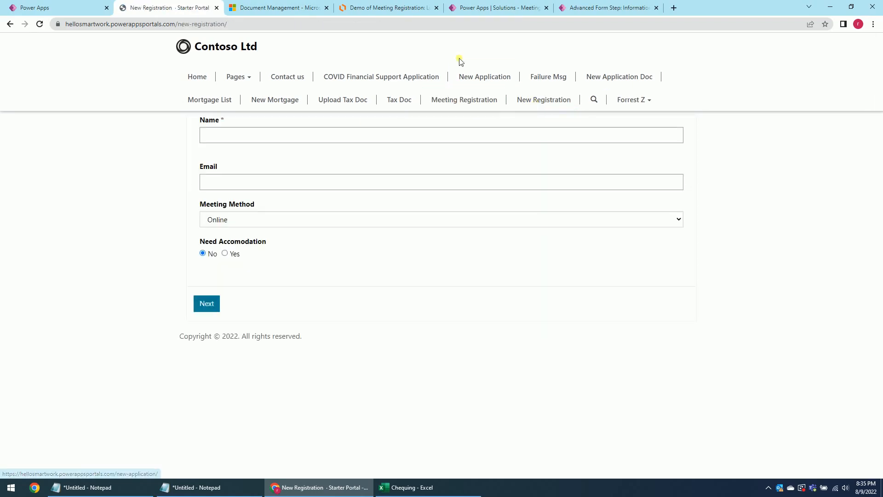
left_click(220, 136)
left_click(253, 157)
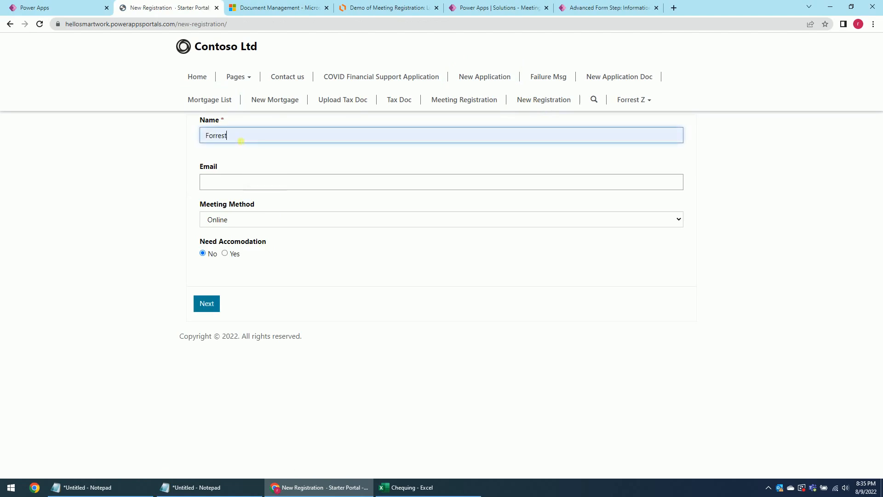
type("3")
left_click(232, 184)
left_click(145, 205)
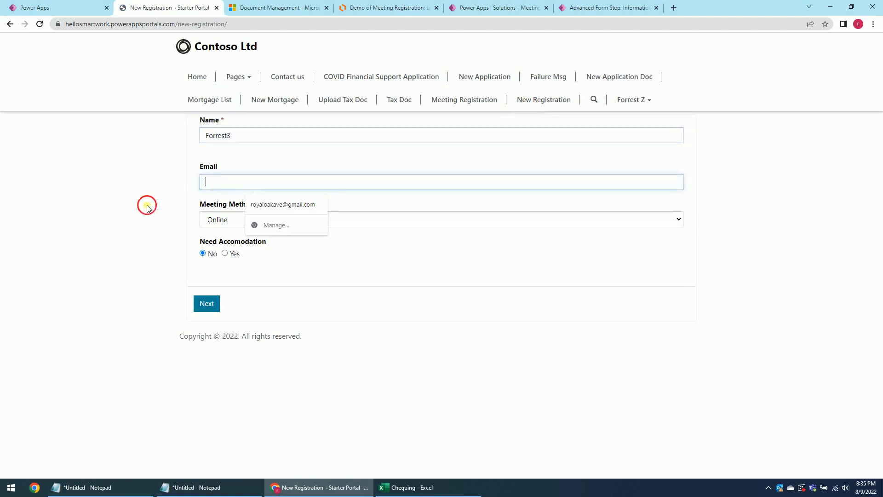
left_click(229, 223)
left_click(225, 252)
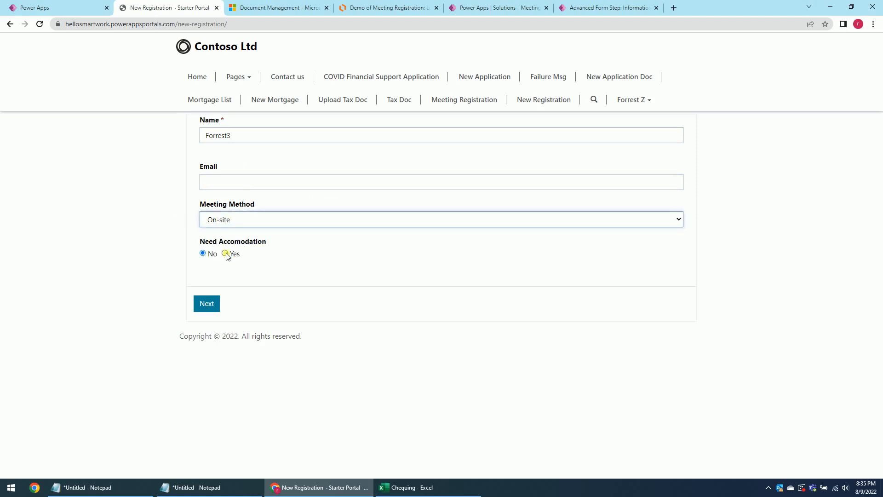
left_click(225, 253)
left_click(212, 308)
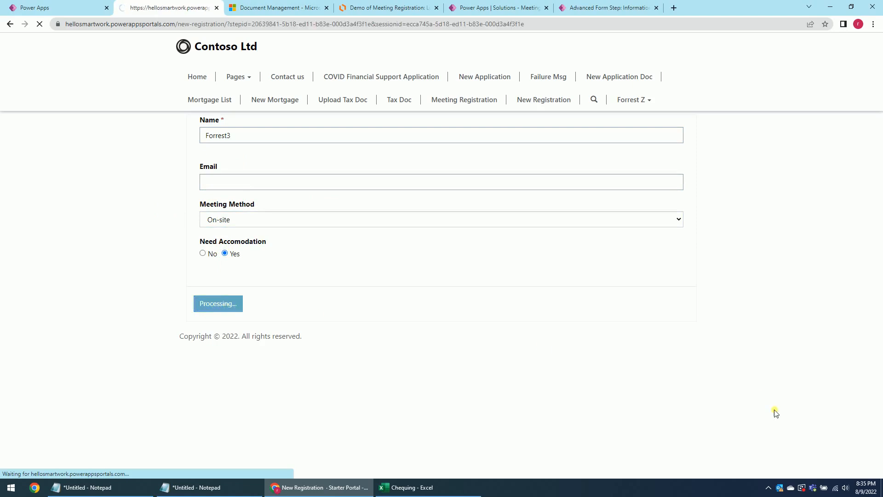
left_click(768, 488)
left_click(767, 488)
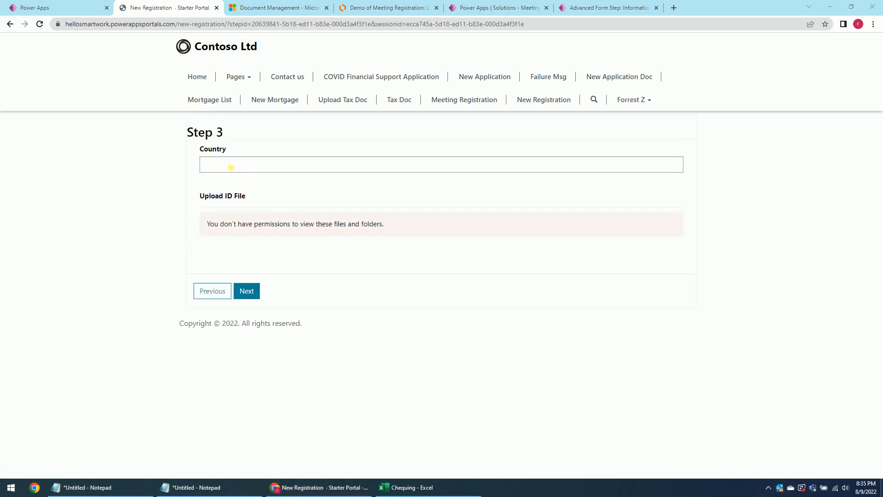
Enter Canada as the Step 3 country and inspect the missing file permissions warning.
left_click(235, 168)
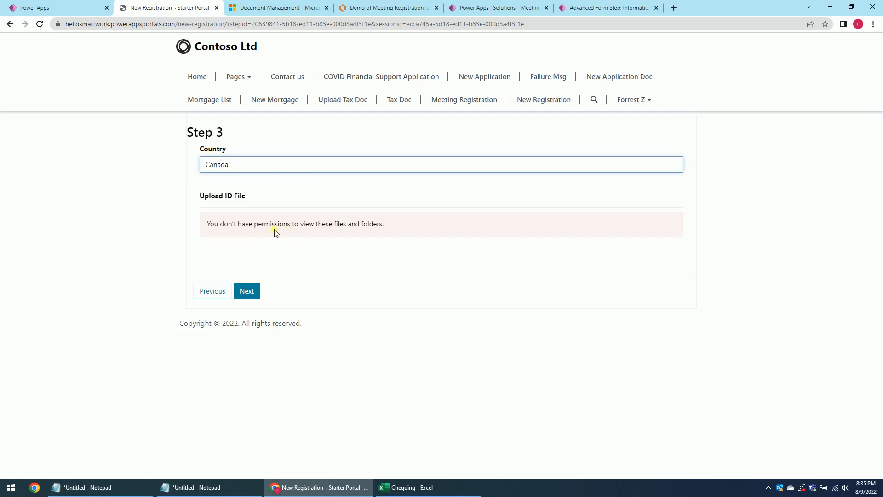
left_click_drag(232, 226, 316, 225)
left_click(393, 226)
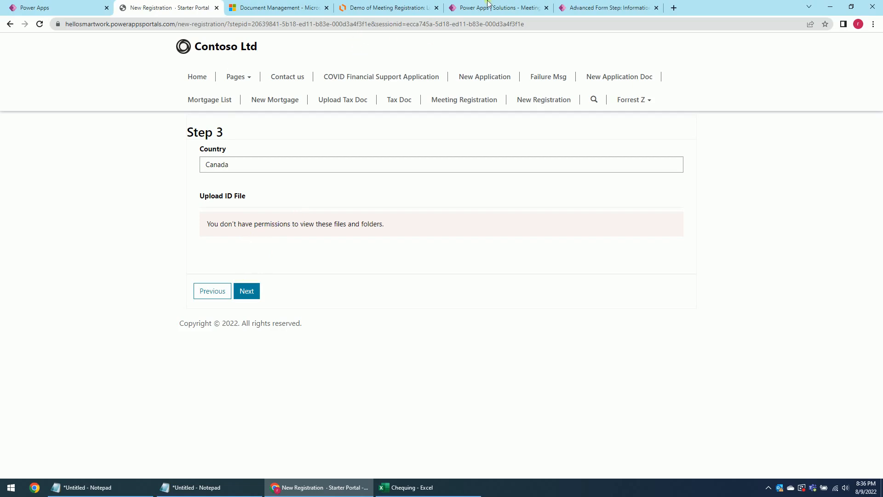
left_click(597, 8)
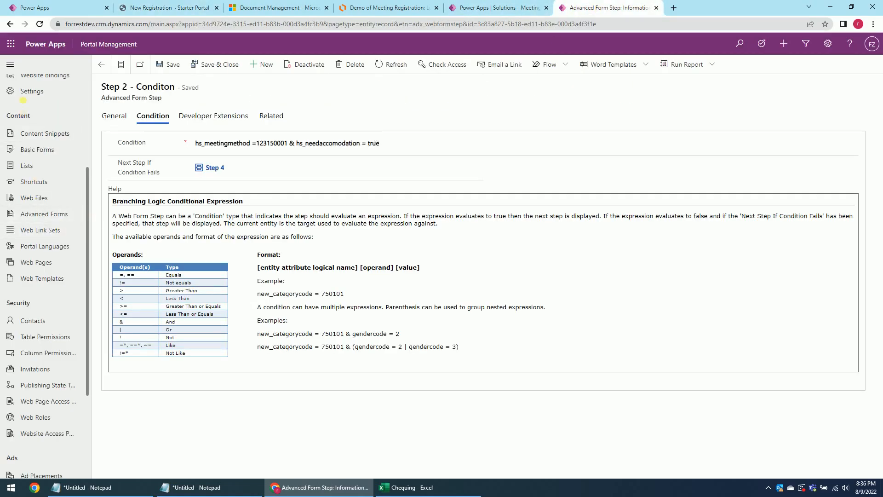
Create table permission 'Meeting Registration SharePoint File' on Document Location for the Hello Smart Work website.
left_click(38, 341)
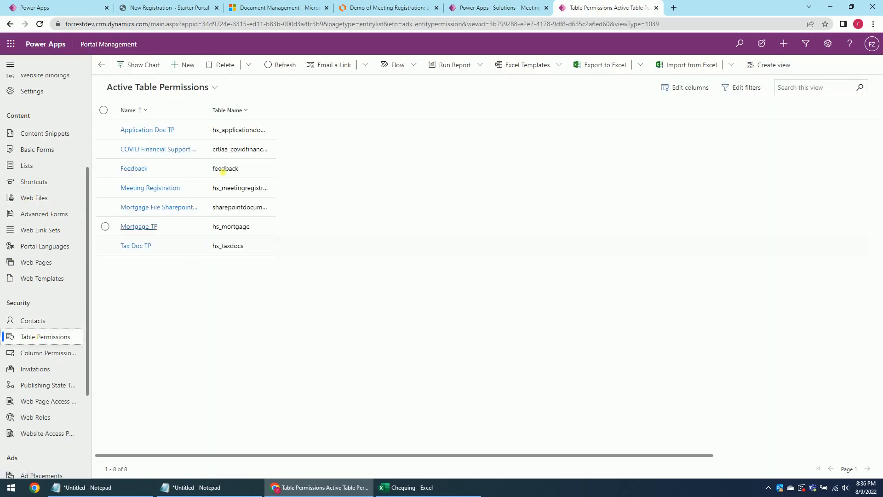
left_click(191, 65)
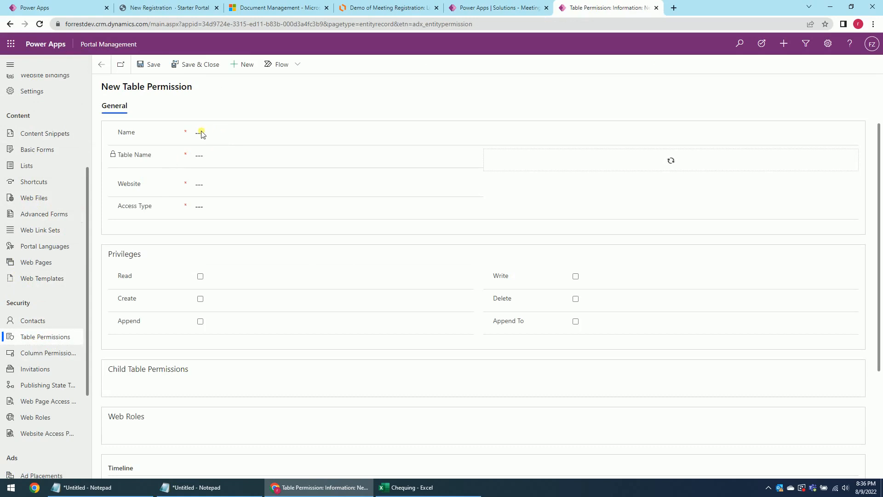
left_click(204, 135)
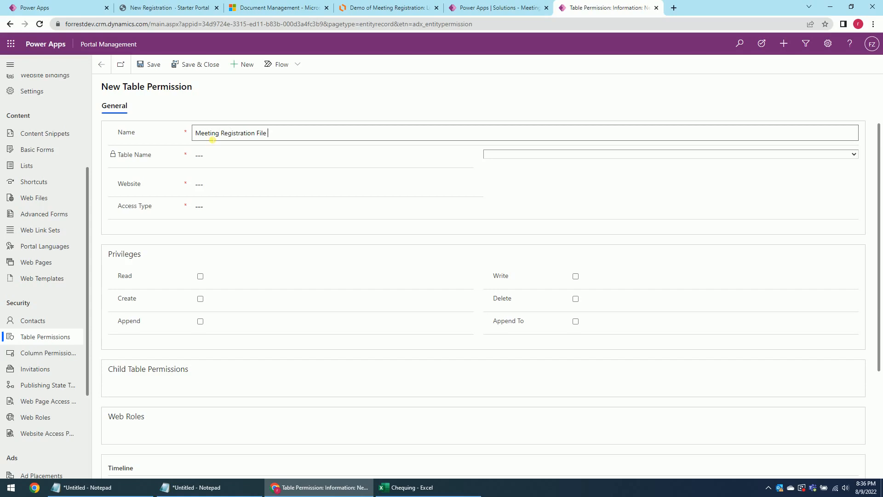
key("BackSpace")
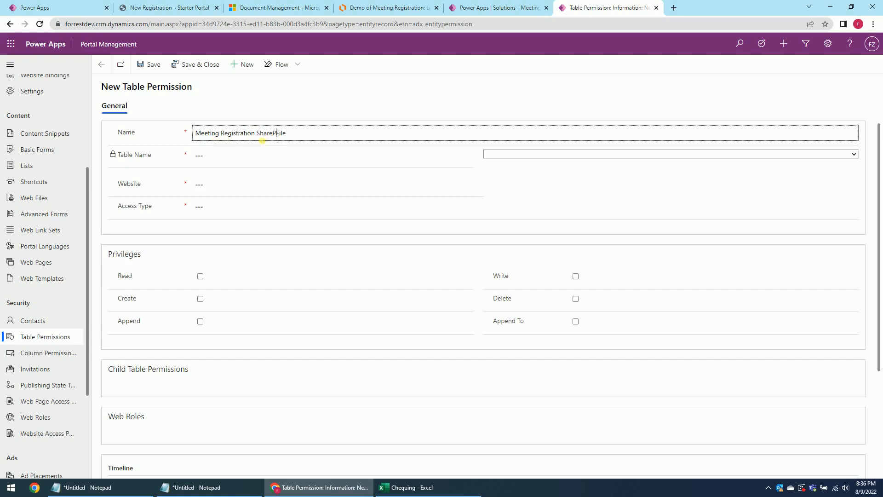
left_click(510, 154)
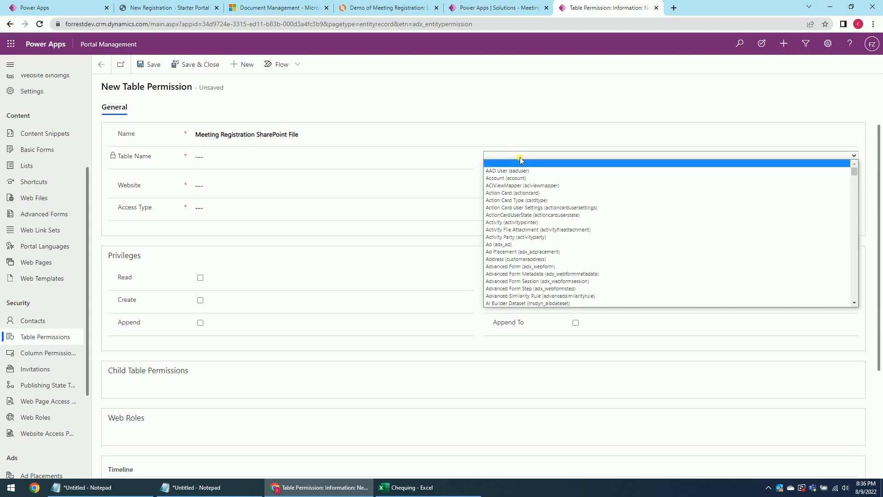
type("documentlocation)")
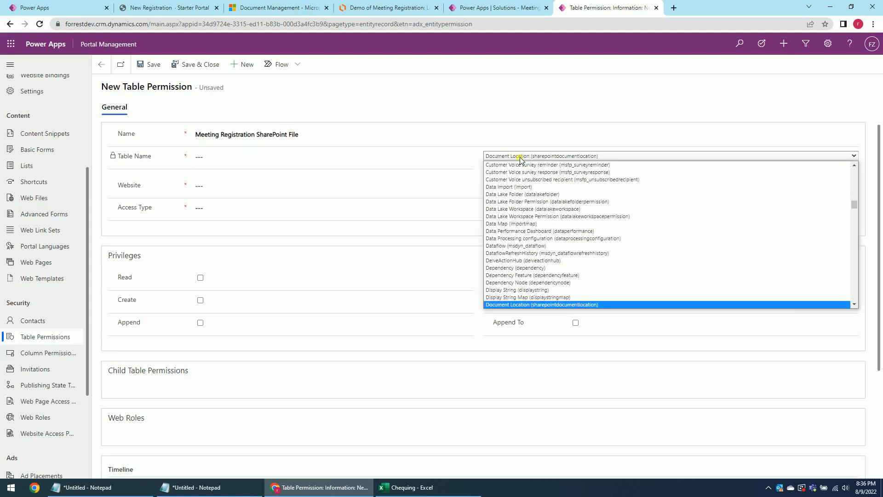
key("Return")
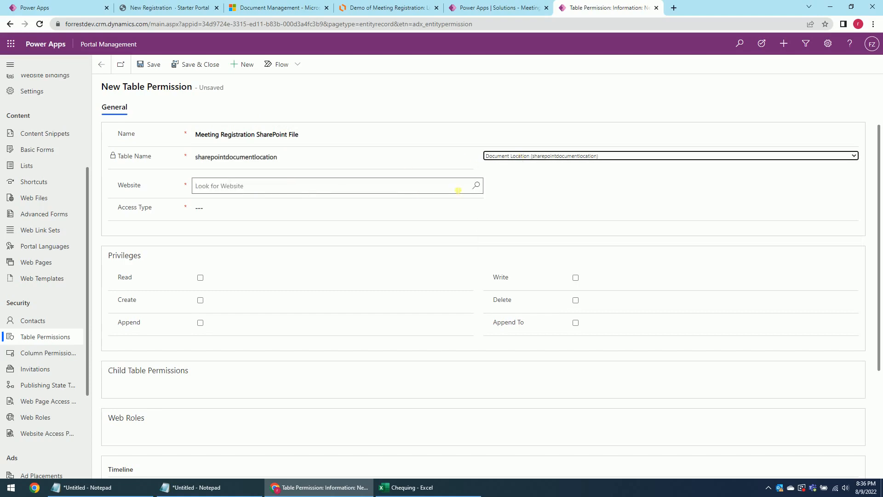
left_click(476, 185)
left_click(251, 228)
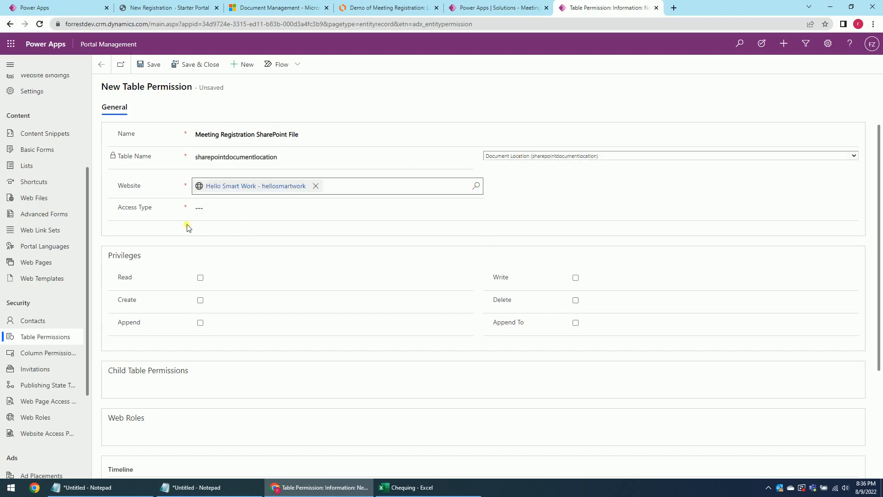
left_click(442, 208)
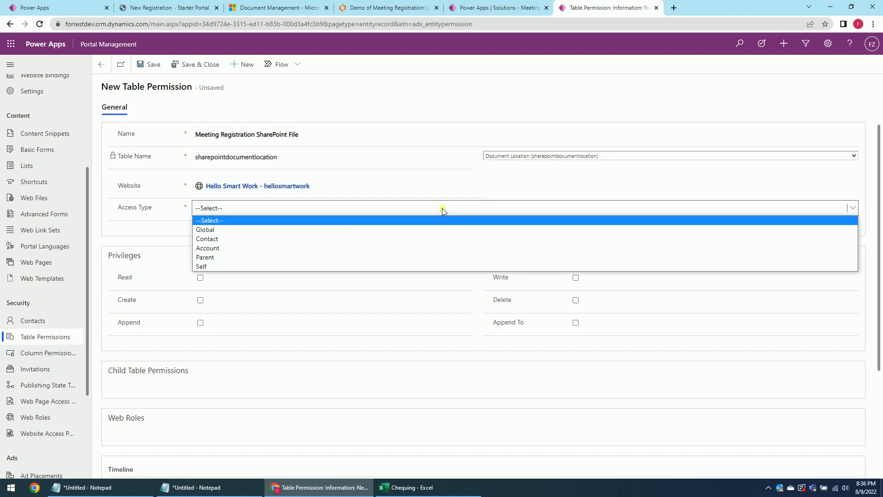
left_click(218, 241)
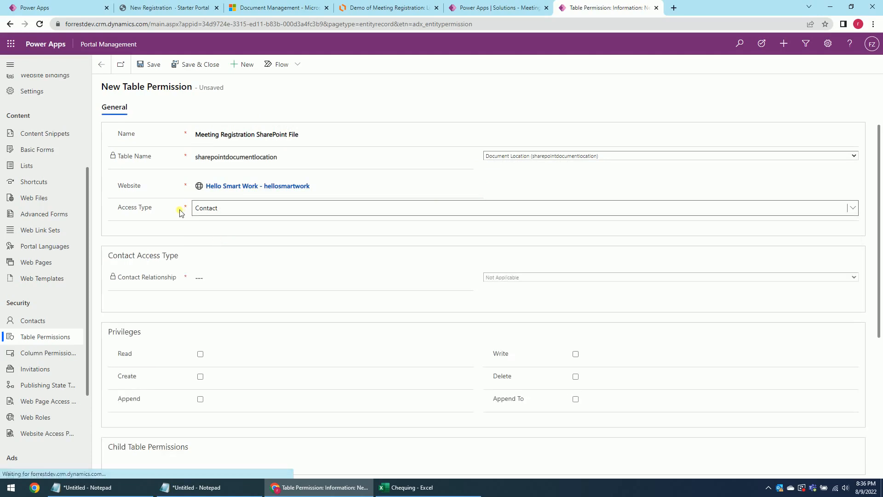
left_click(525, 277)
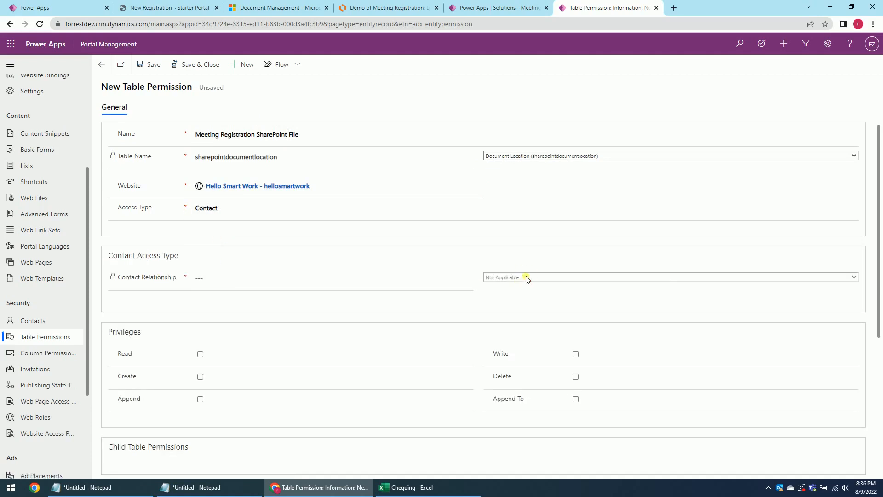
Set access type to Global, grant Read, Create, Append, Write, Delete and Append To, and save.
left_click(232, 210)
left_click(221, 219)
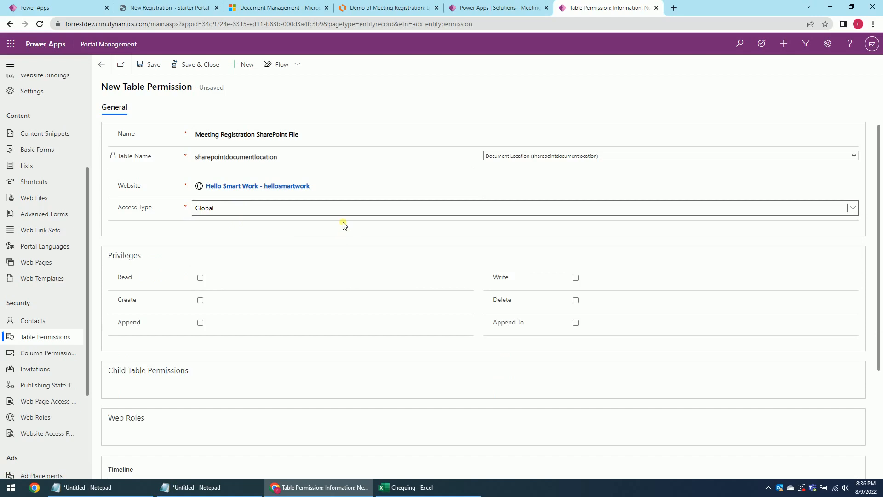
left_click(200, 278)
left_click(200, 300)
left_click(200, 322)
left_click(575, 278)
left_click(575, 300)
left_click(575, 322)
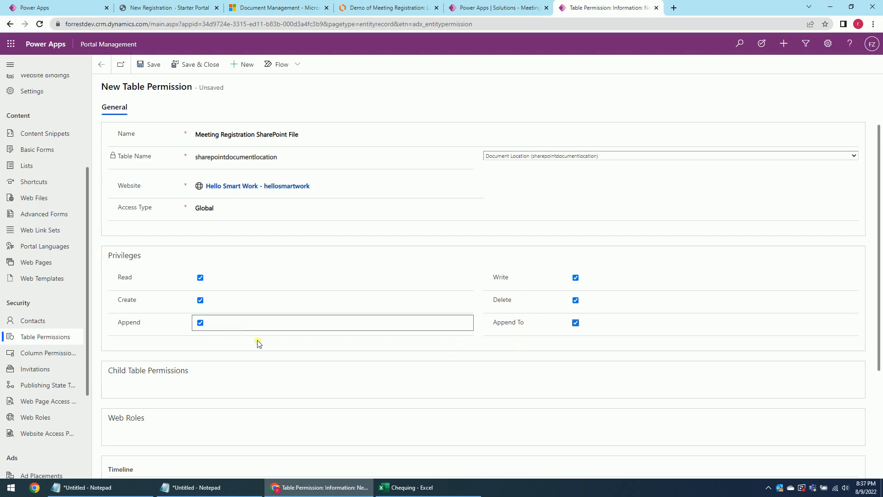
scroll(213, 352, "down", 2)
left_click(152, 63)
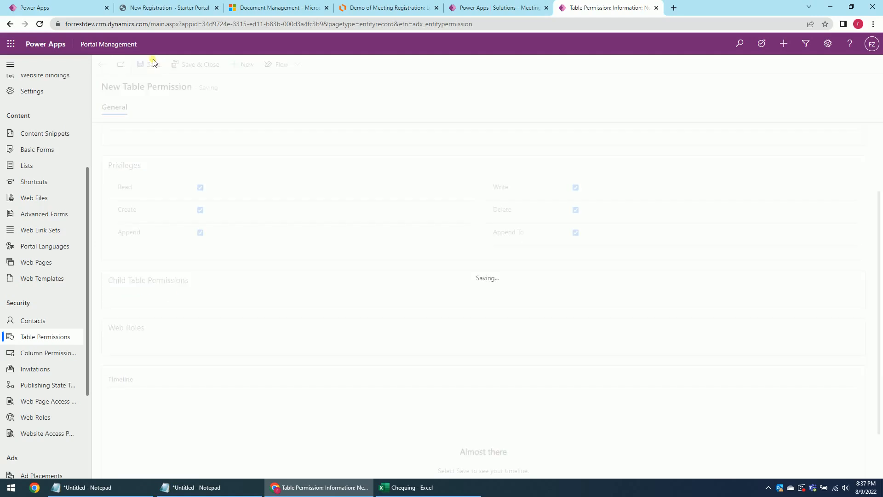
Attach the existing Applicant web role to the permission and save and close.
scroll(385, 301, "down", 4)
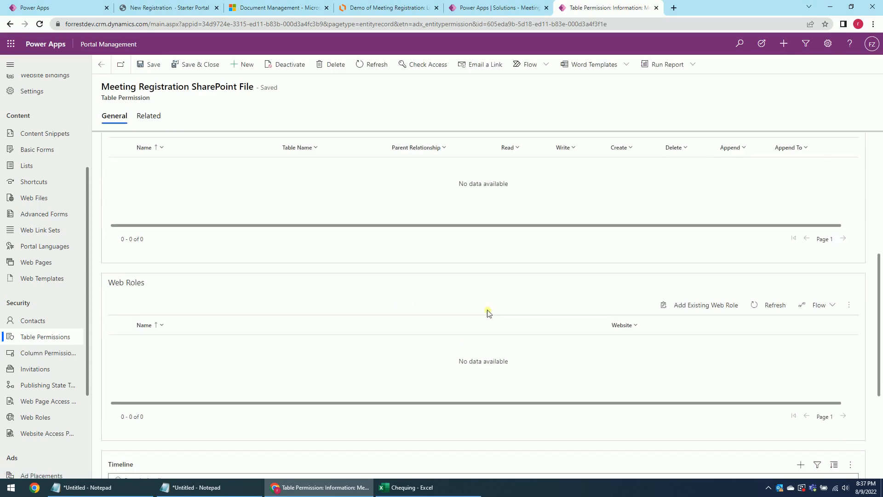
left_click(713, 306)
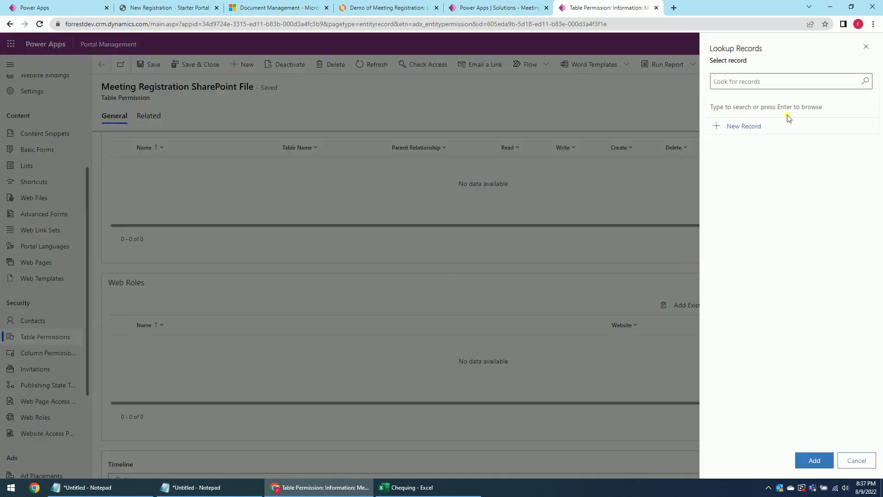
left_click(863, 80)
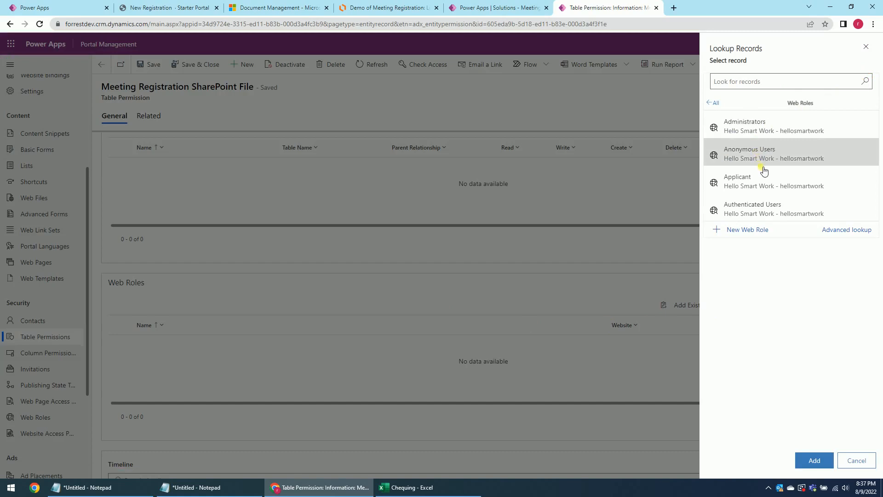
left_click(761, 182)
left_click(813, 459)
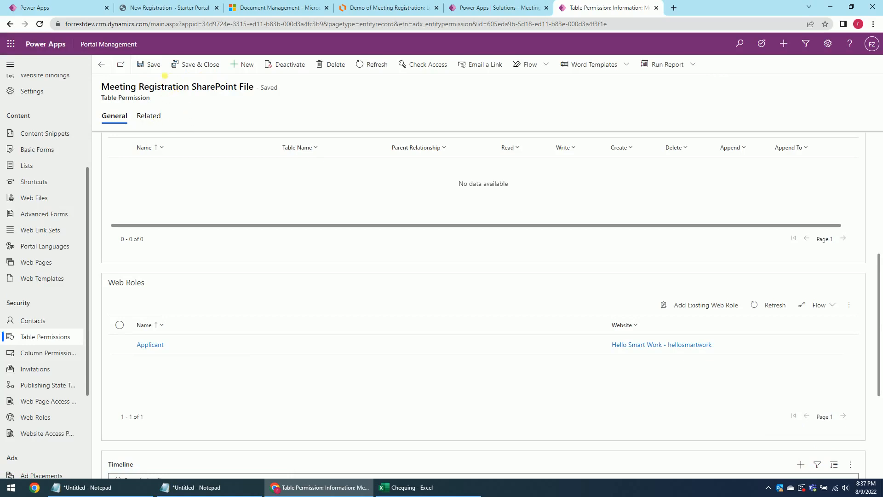
left_click(200, 65)
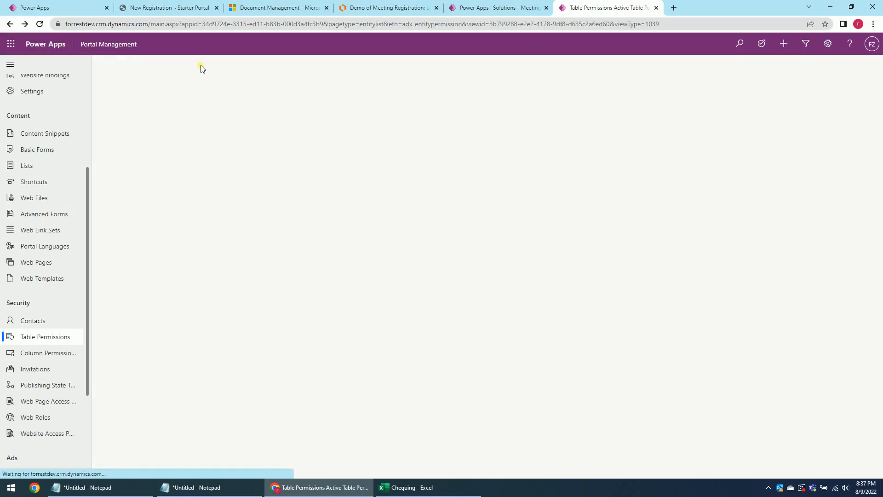
Begin a new registration with the saved name plus '4', saved e-mail, On-site, and accommodation needed.
left_click(60, 8)
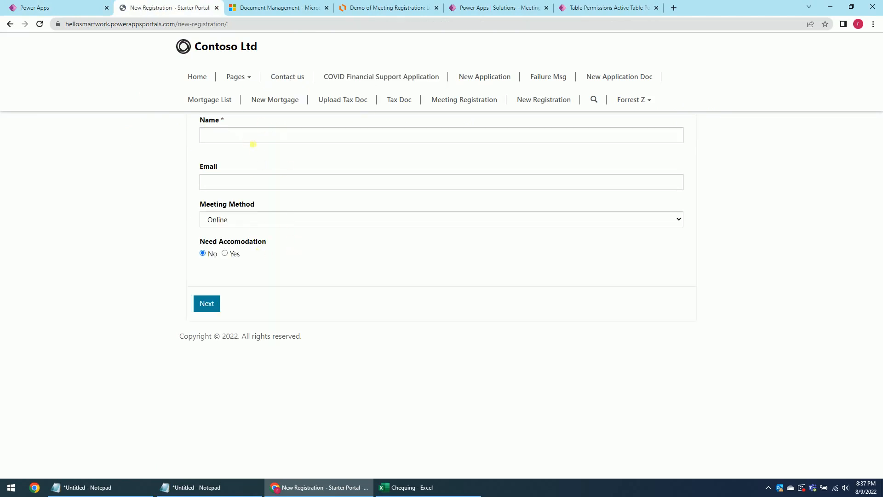
left_click(241, 136)
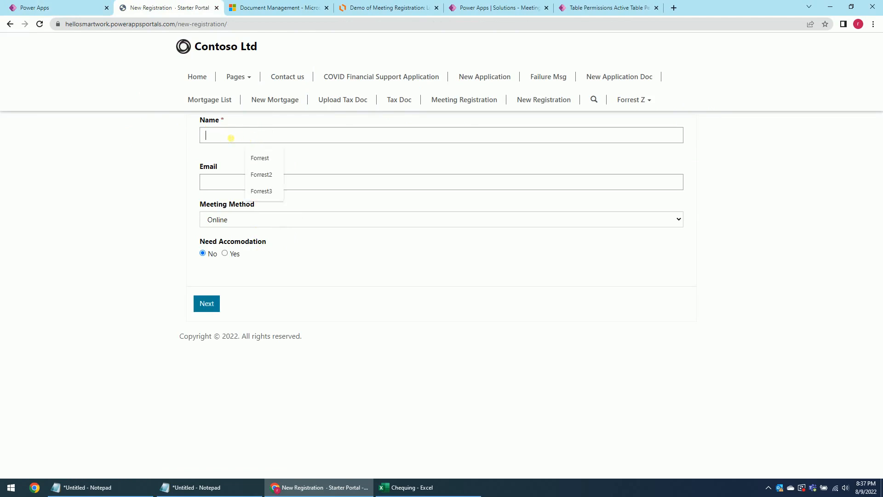
left_click(269, 191)
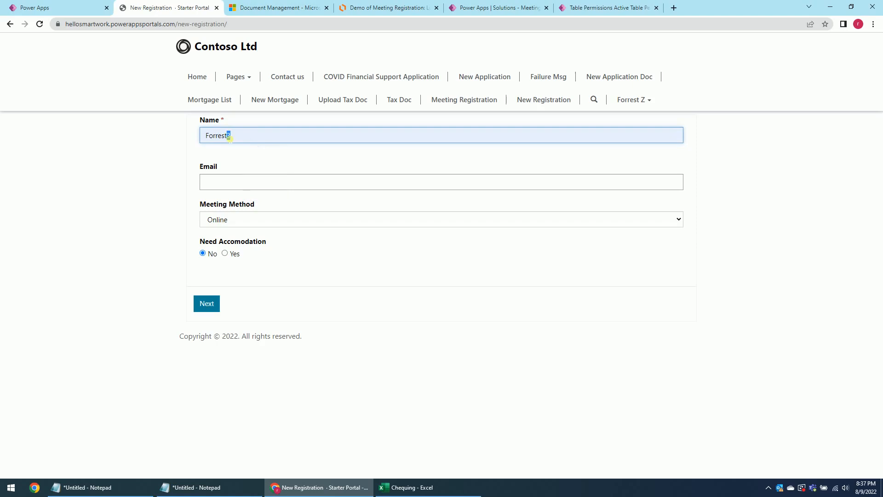
type("4")
left_click(231, 182)
left_click(257, 204)
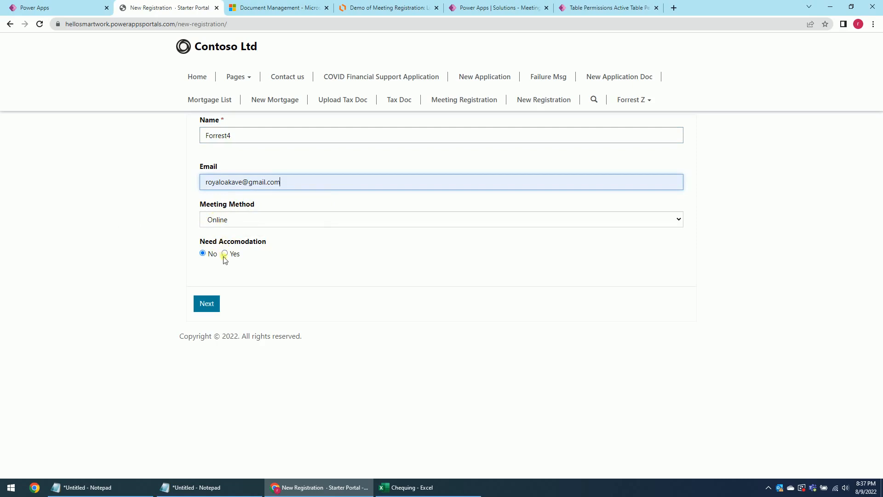
left_click(220, 222)
left_click(218, 250)
left_click(224, 253)
left_click(207, 304)
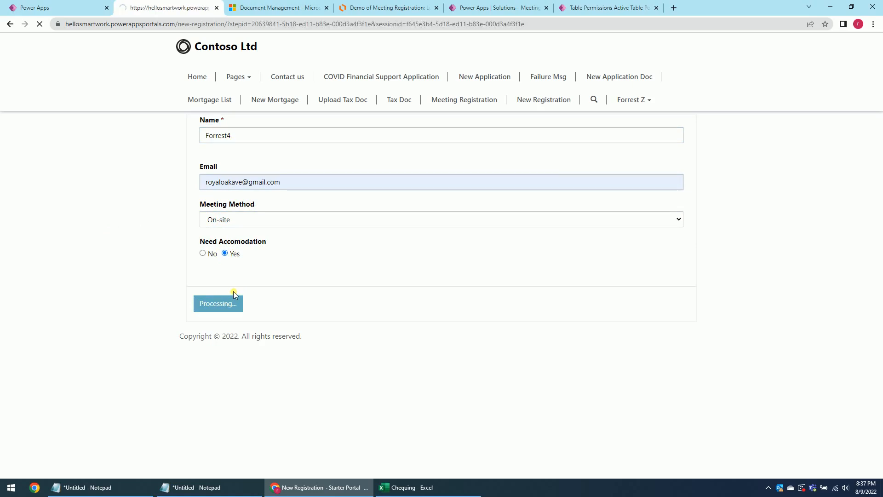
Enter 'sadfs' as the country and upload the ID image mq2 (1).jpg.
left_click(249, 167)
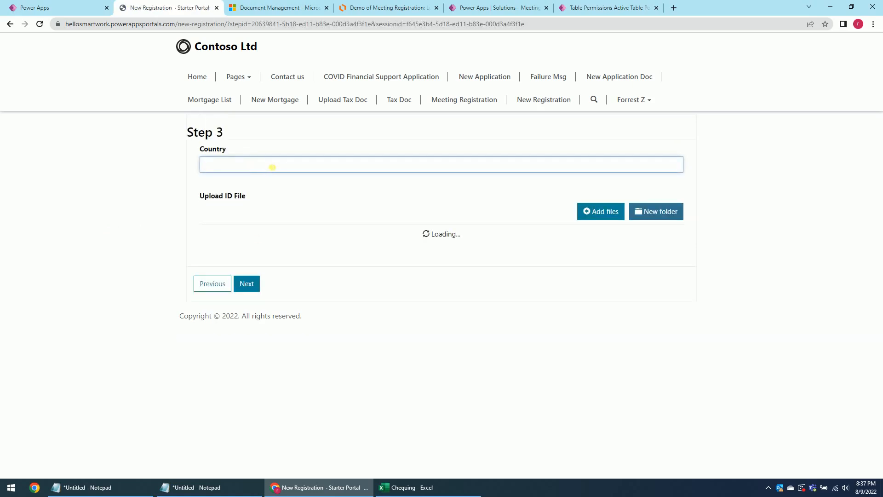
type("sadfs")
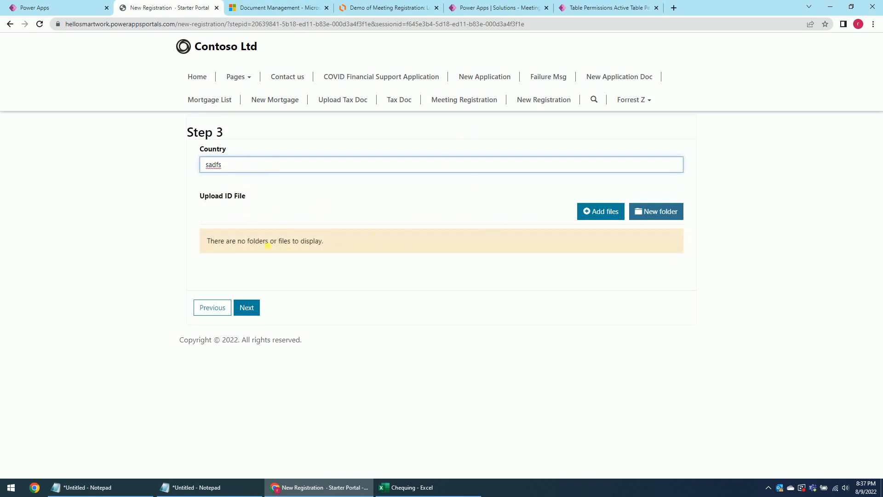
left_click(591, 216)
left_click(407, 103)
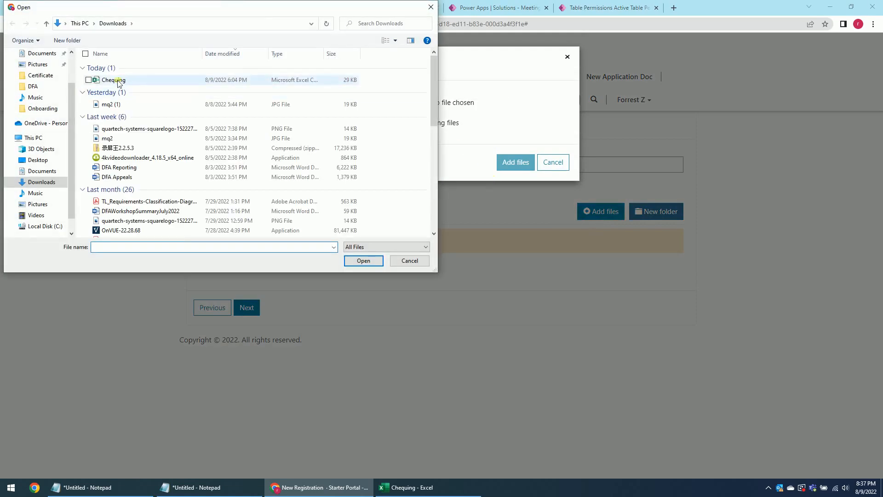
double_click(118, 105)
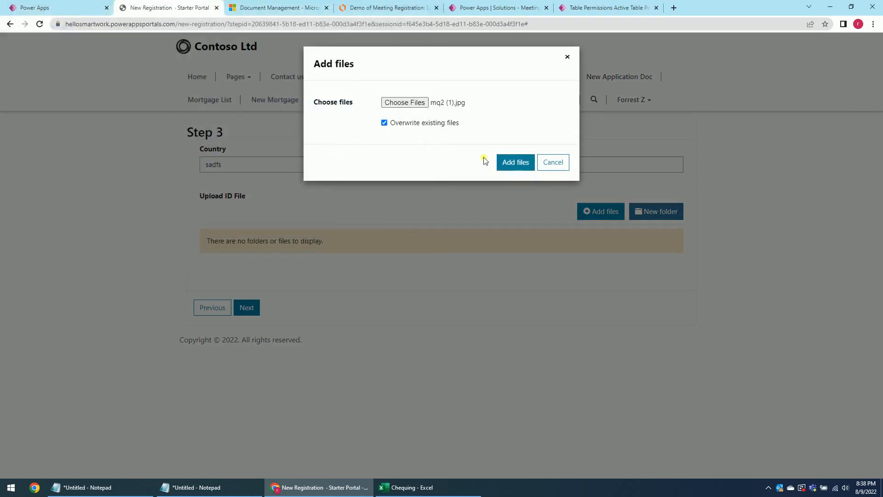
left_click(517, 165)
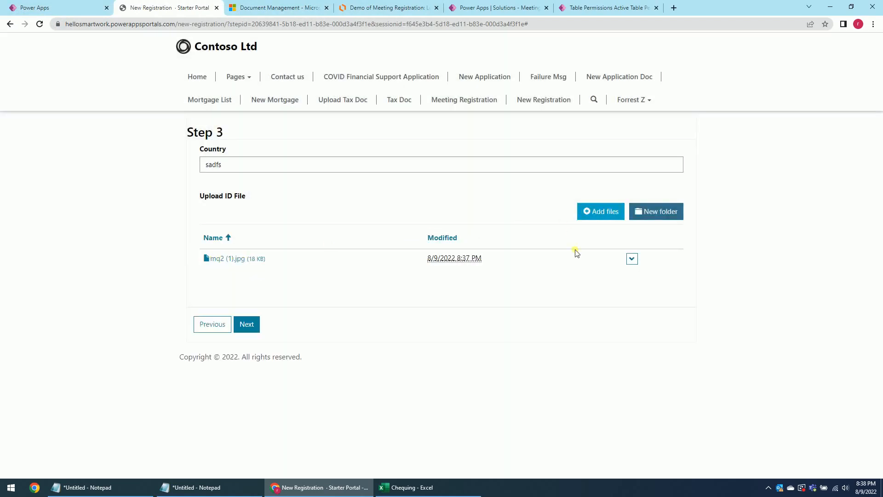
Move to Step 4, fill the signature from the saved suggestion, and submit.
left_click(245, 325)
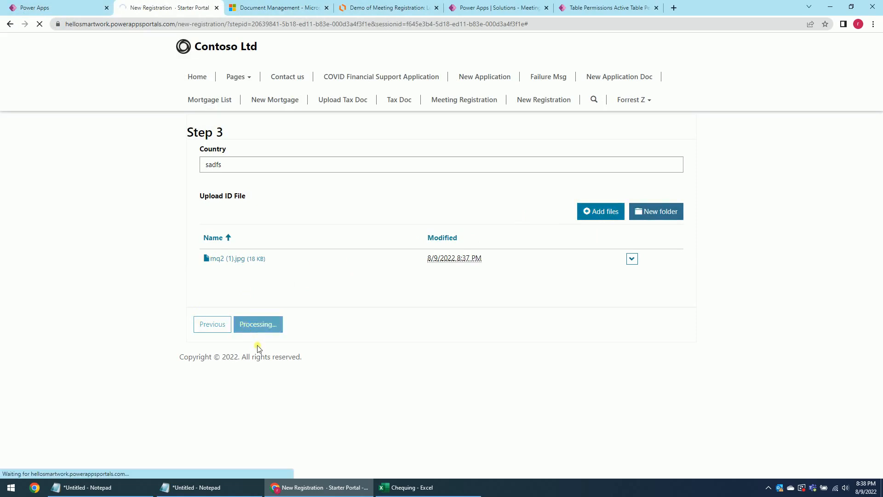
left_click(223, 168)
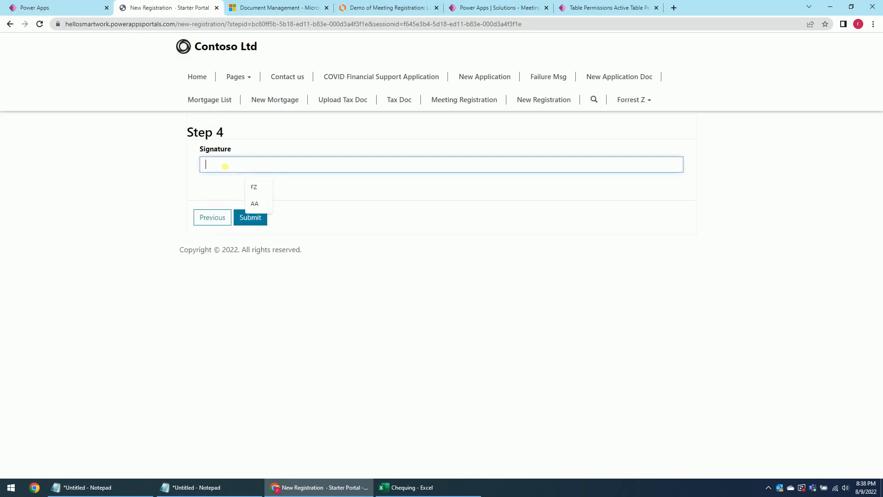
left_click(254, 185)
left_click(254, 218)
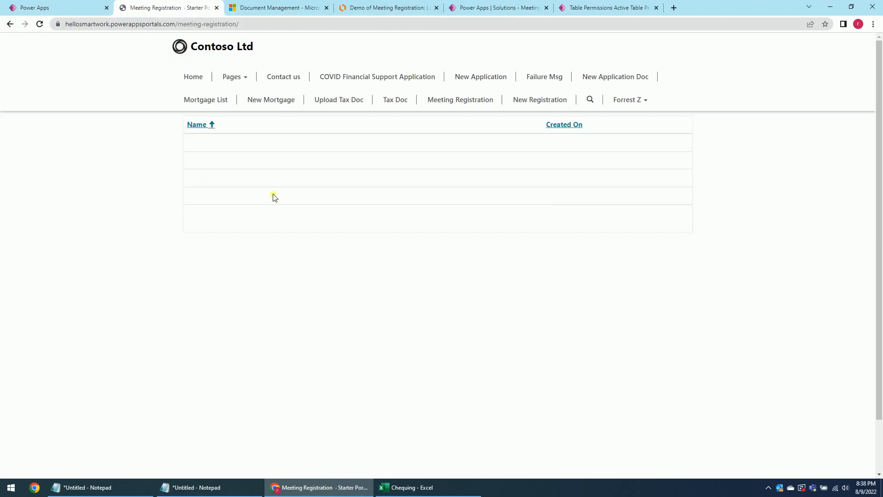
Check the newest registration ending in 4 in the Meeting Registration list.
left_click_drag(195, 215, 218, 214)
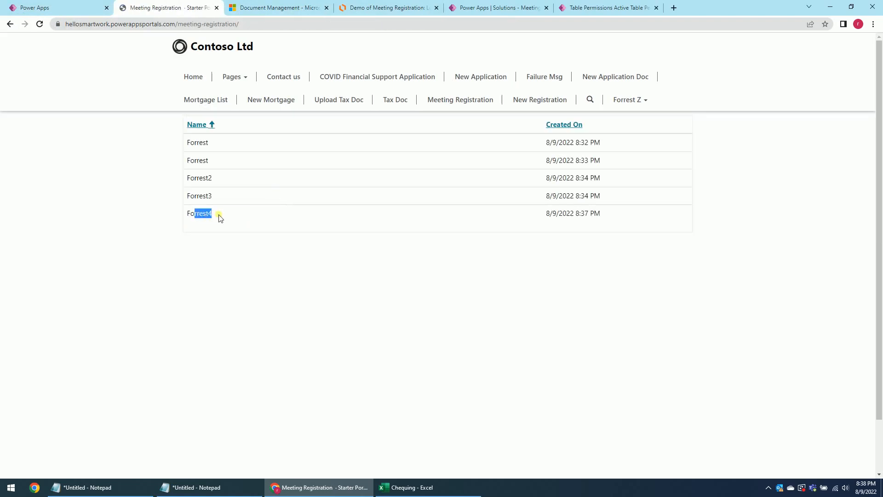
left_click(276, 221)
left_click_drag(218, 215, 276, 216)
left_click(275, 216)
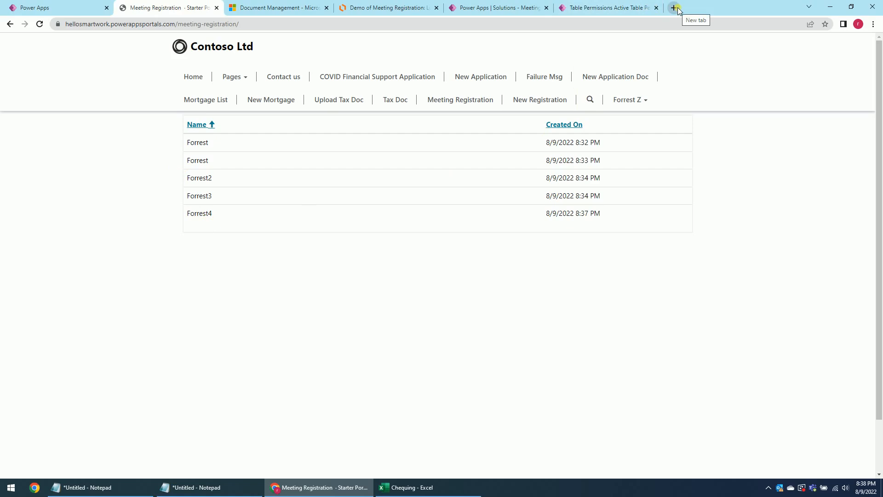
left_click(615, 8)
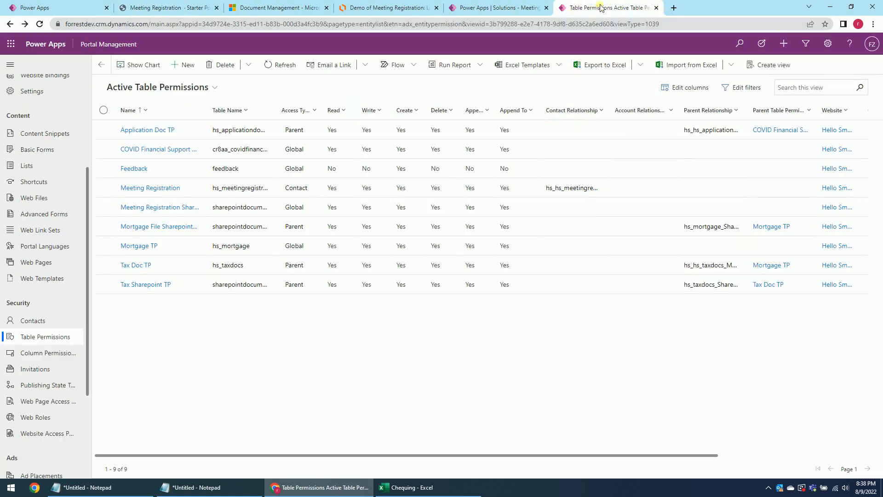
Duplicate the Table Permissions tab and create a new app named 'Meeting Registration'.
right_click(622, 8)
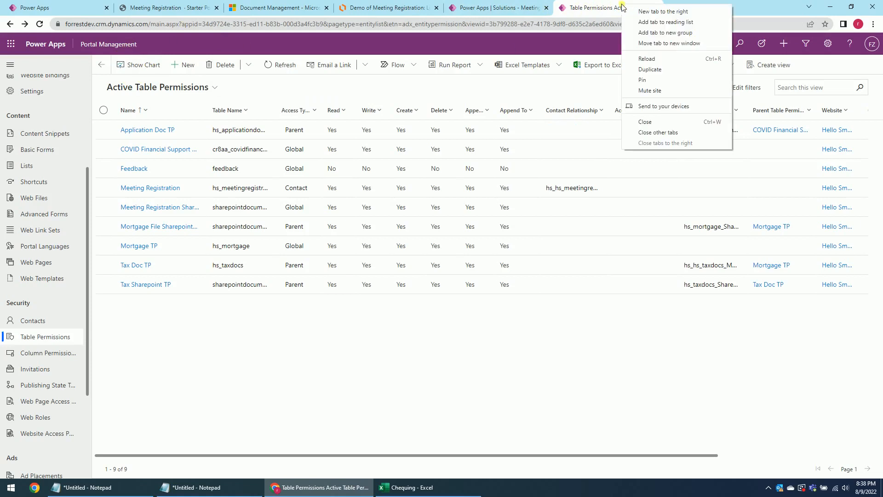
left_click(656, 69)
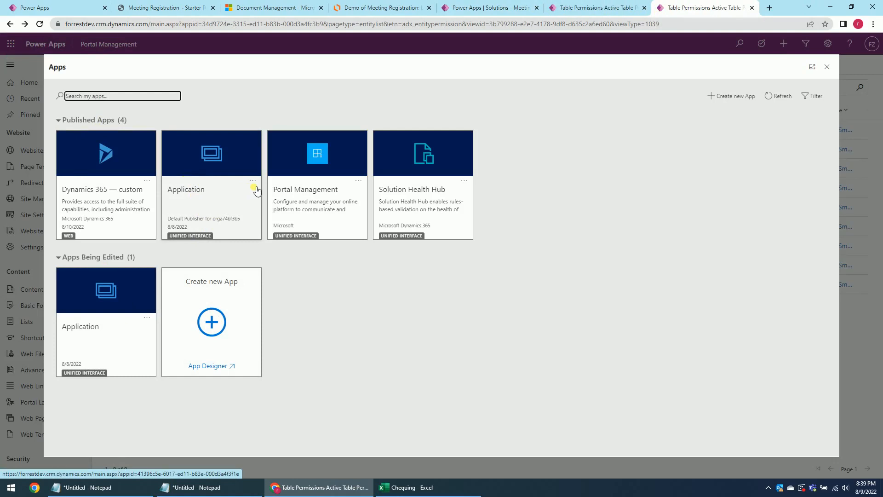
left_click(211, 321)
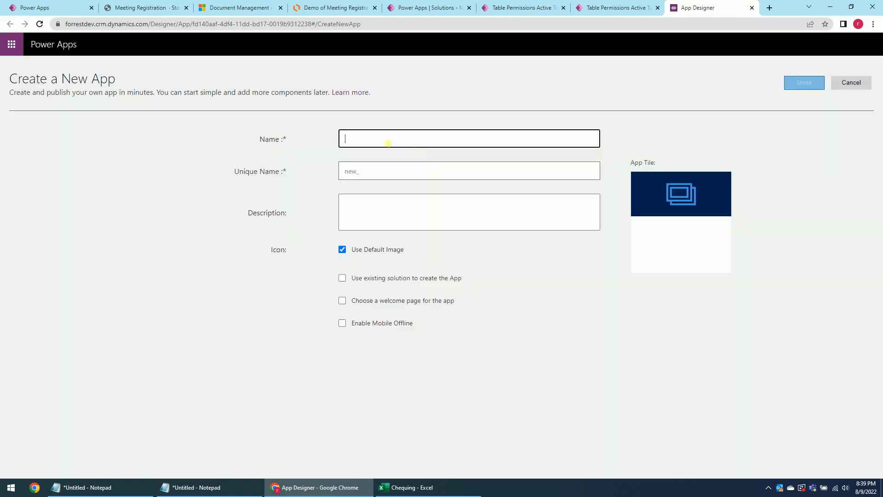
type("Me")
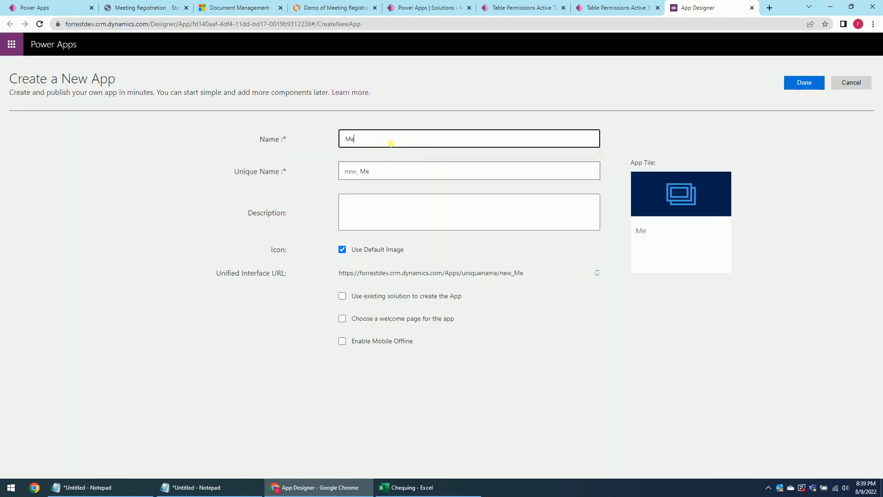
type("eting Reg")
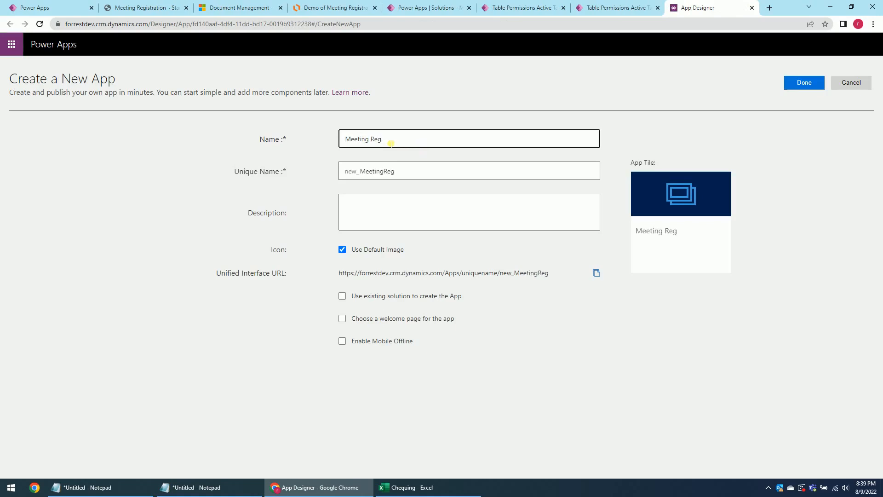
type("istration")
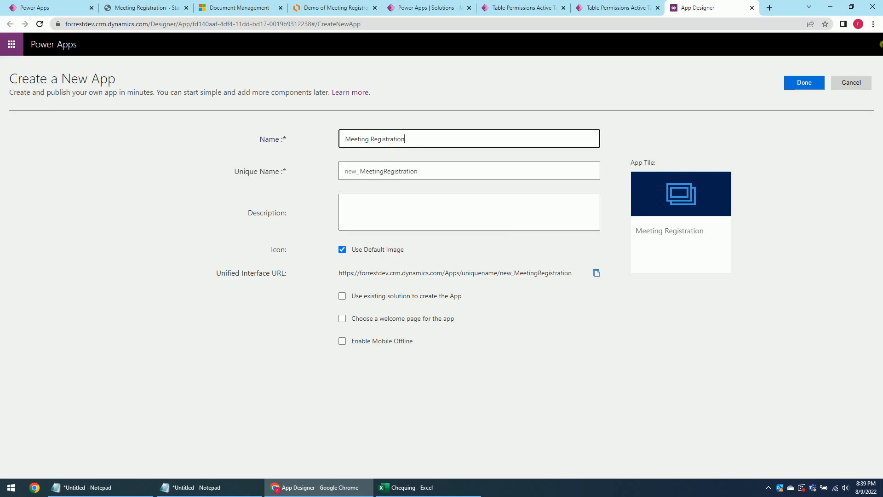
left_click(803, 84)
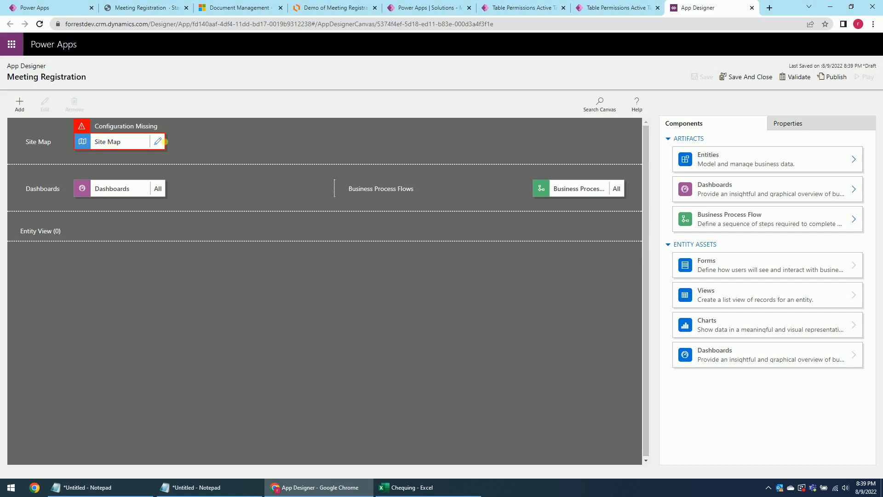
Point the site map subarea to the Meeting Registration table, then save and publish the site map.
left_click(162, 141)
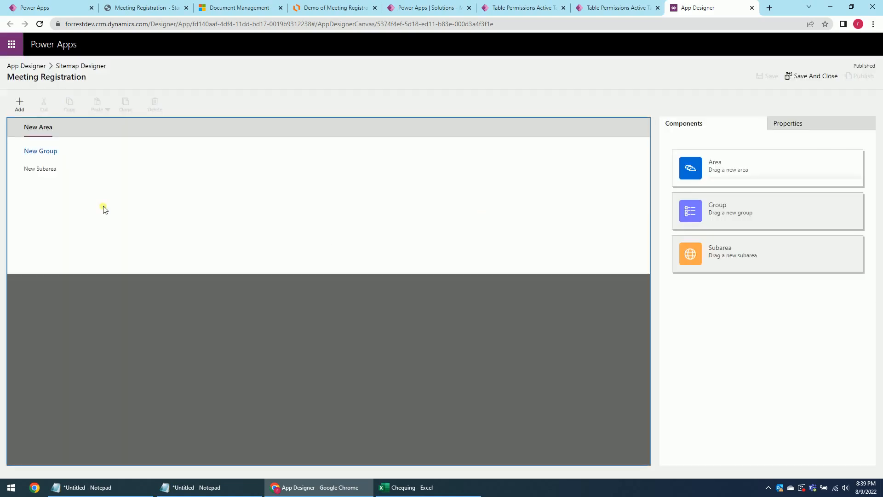
left_click(28, 168)
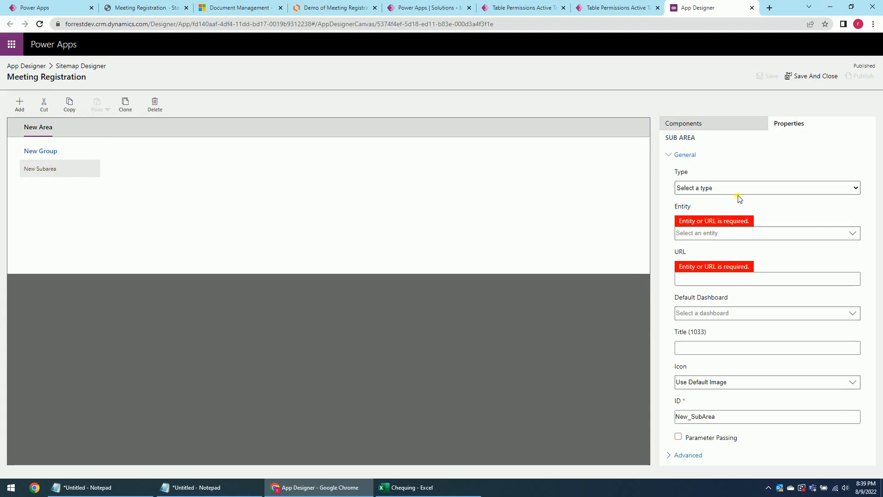
left_click(754, 237)
type("mee")
key("Return")
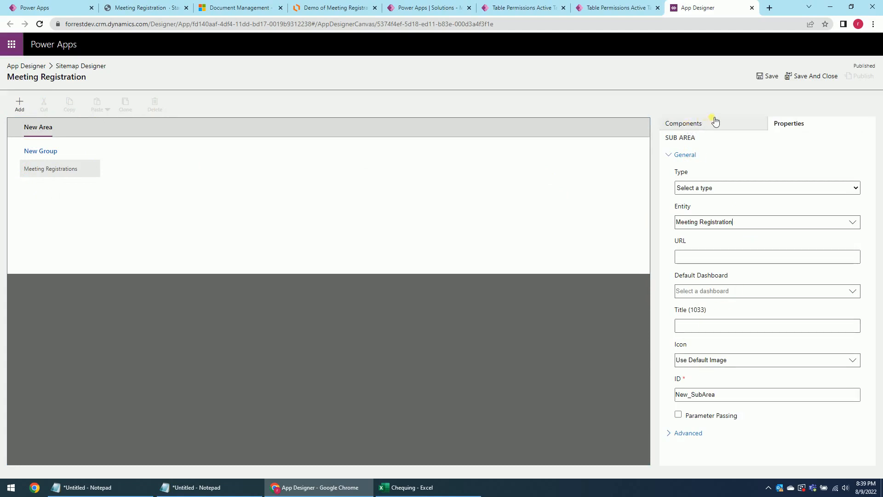
left_click(771, 77)
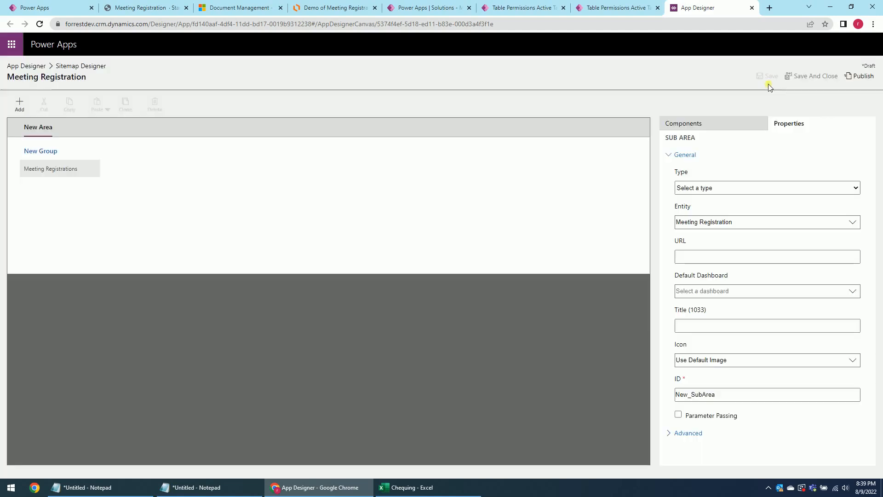
left_click(861, 77)
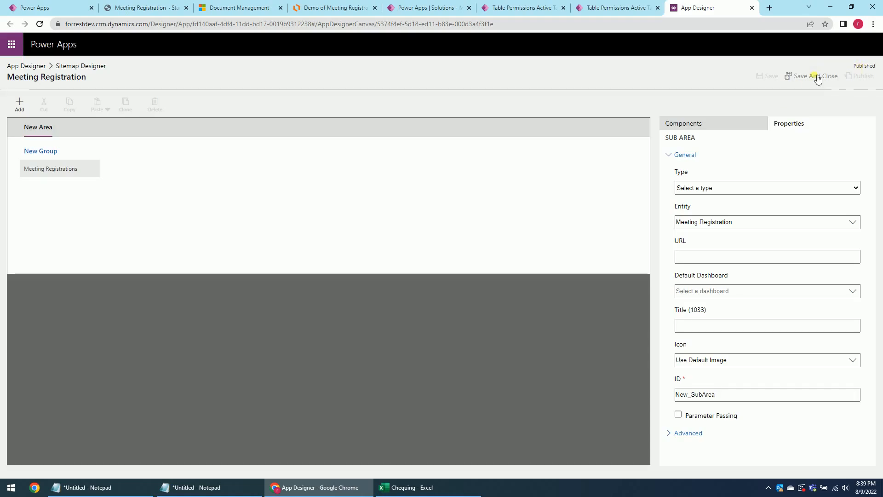
left_click(817, 78)
Save, publish and play the Meeting Registration app.
left_click(702, 76)
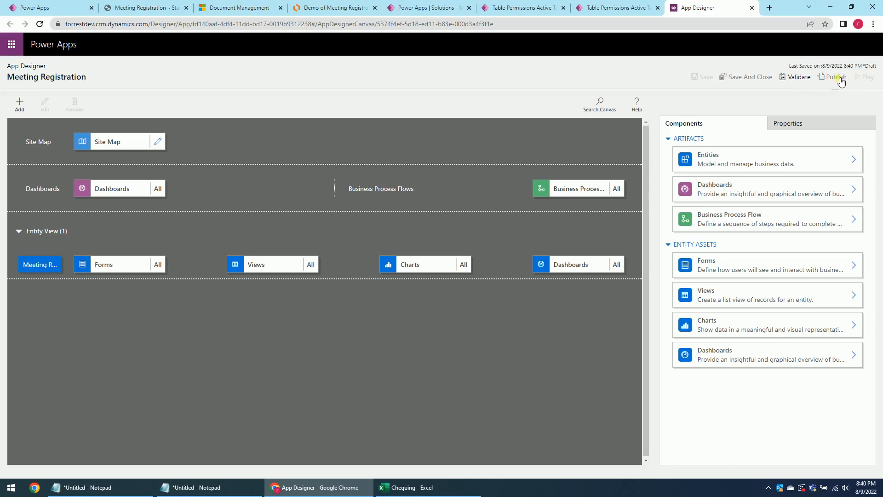
left_click(838, 78)
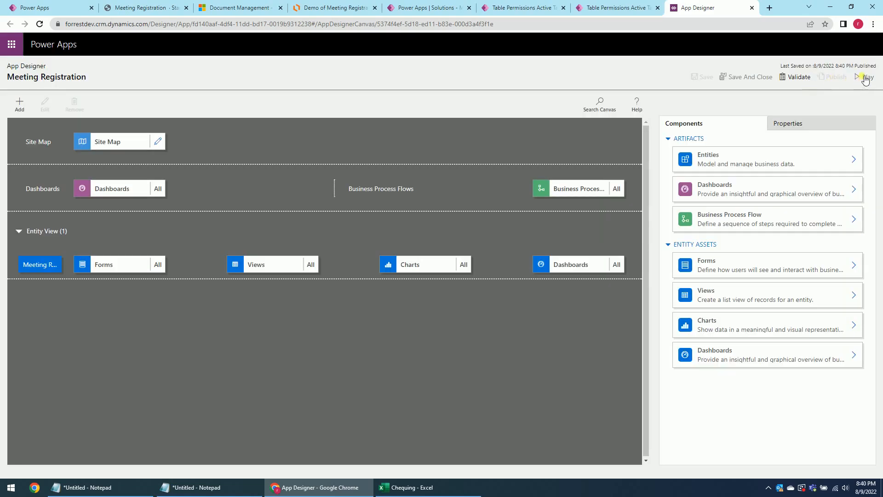
left_click(862, 77)
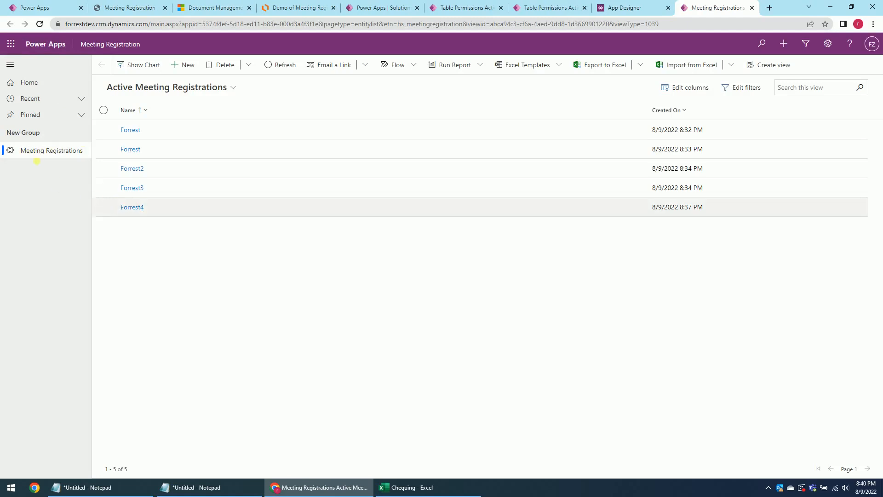
Open the newest registration's Step 3 tab and show its related Documents with mq2 (1).jpg.
left_click(135, 208)
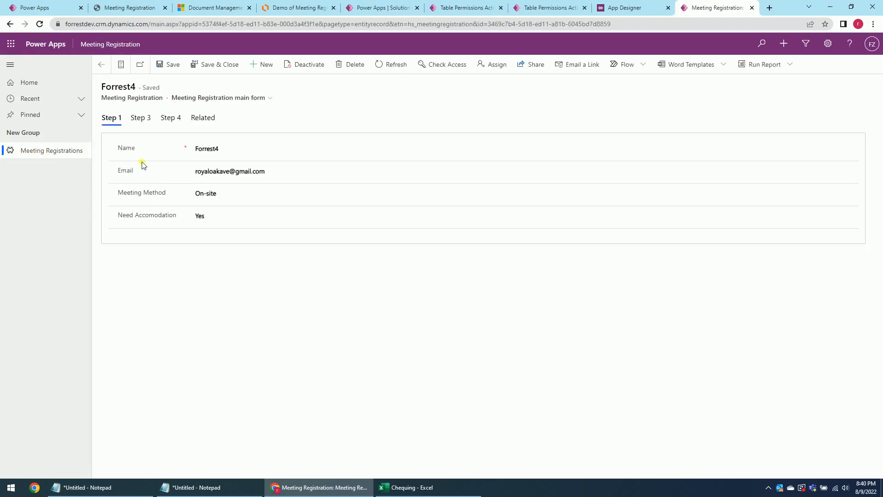
left_click(139, 117)
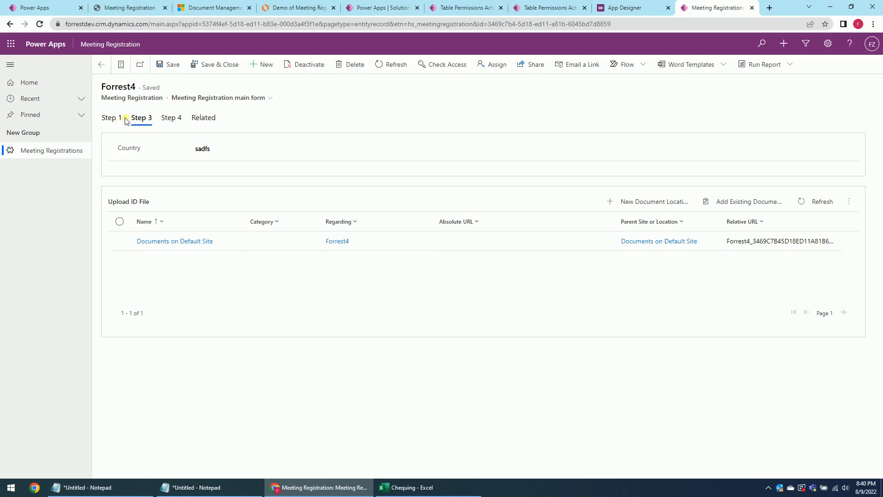
left_click(209, 120)
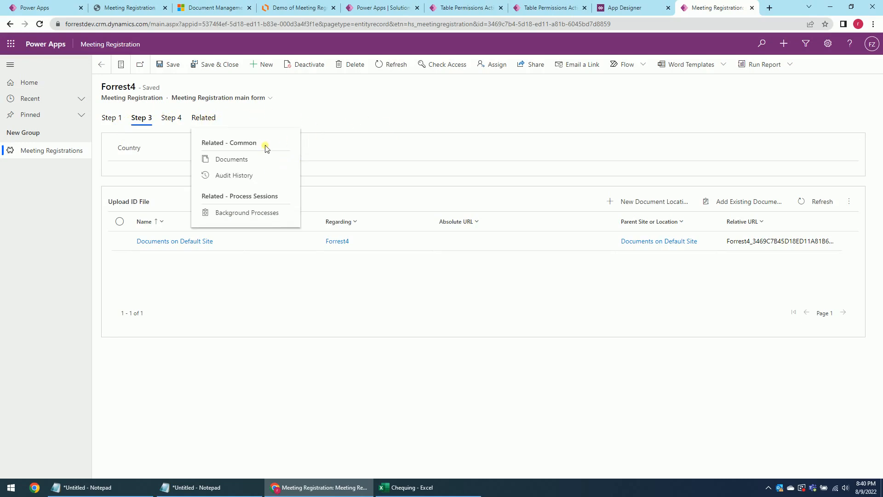
left_click(235, 162)
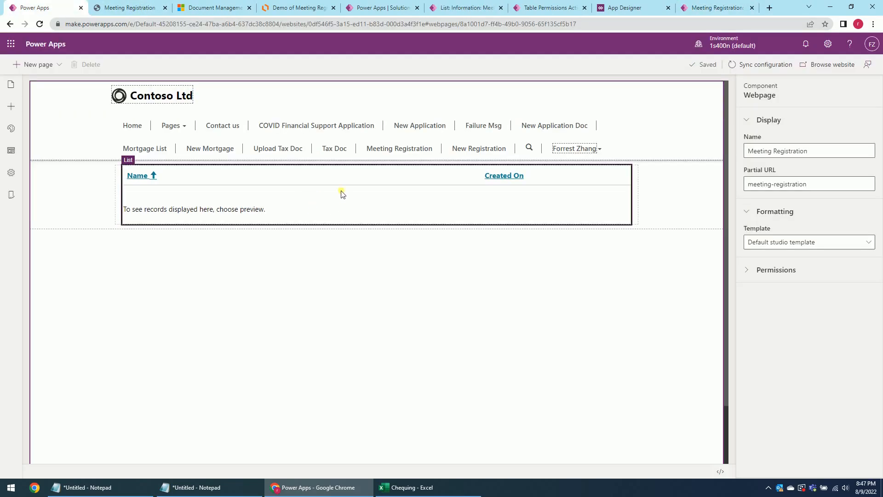
Enable Delete record and Edit record (Form target) on the Meeting Registration list component.
left_click(342, 194)
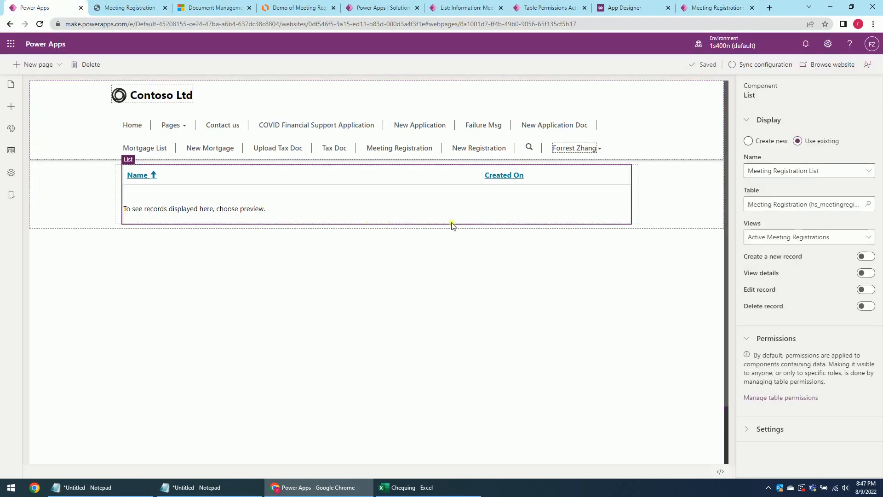
left_click(866, 307)
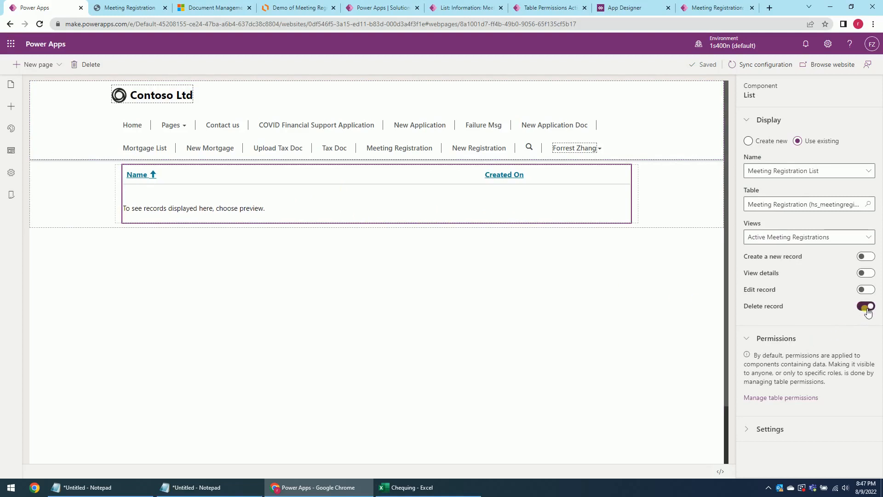
left_click(862, 291)
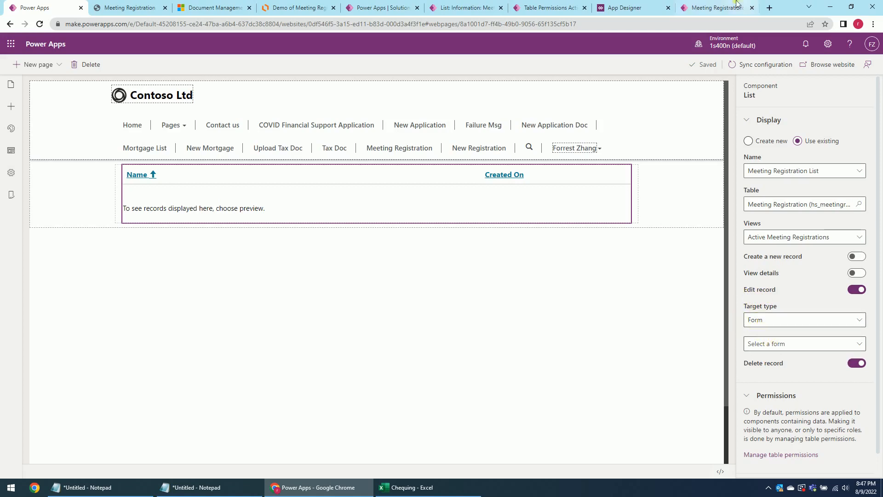
left_click(703, 9)
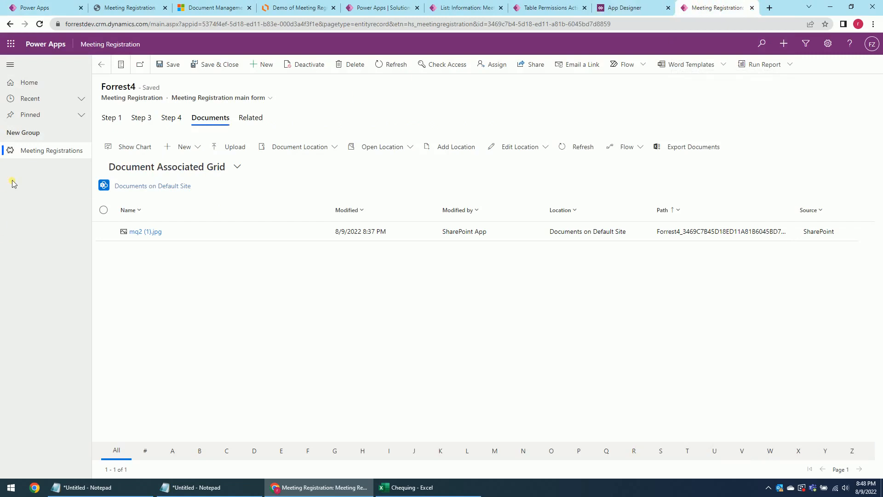
Create basic form 'Meeting Registration BSC Form' on the Meeting Registration table and main form.
left_click(564, 8)
left_click(822, 68)
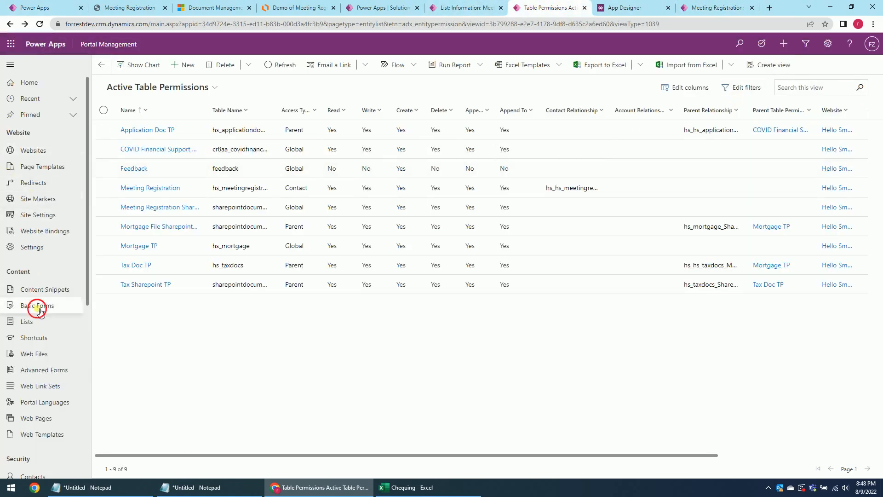
left_click(40, 309)
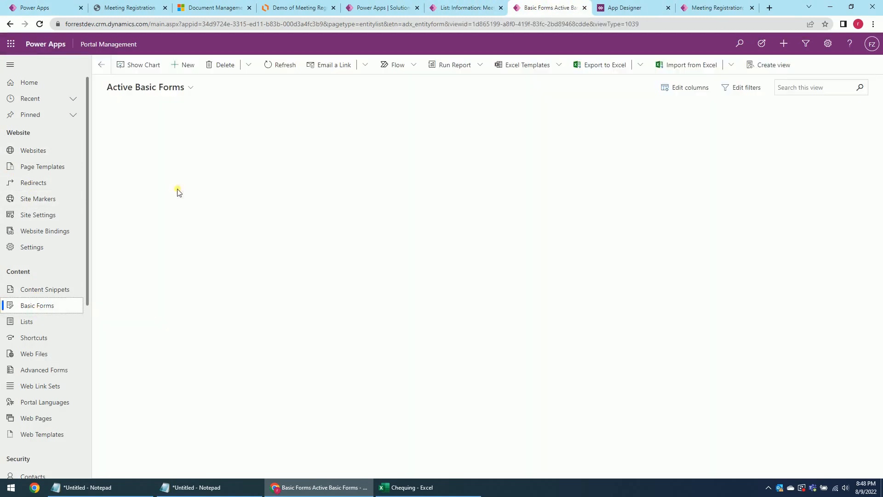
left_click(187, 66)
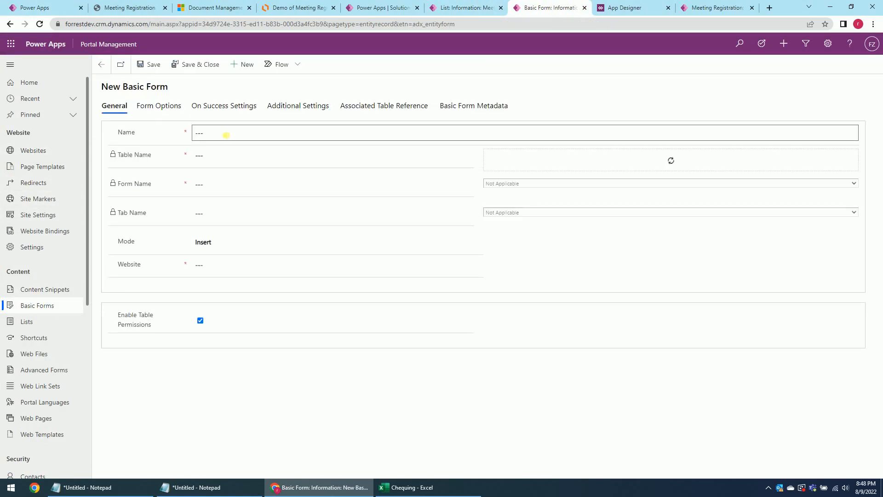
left_click(206, 137)
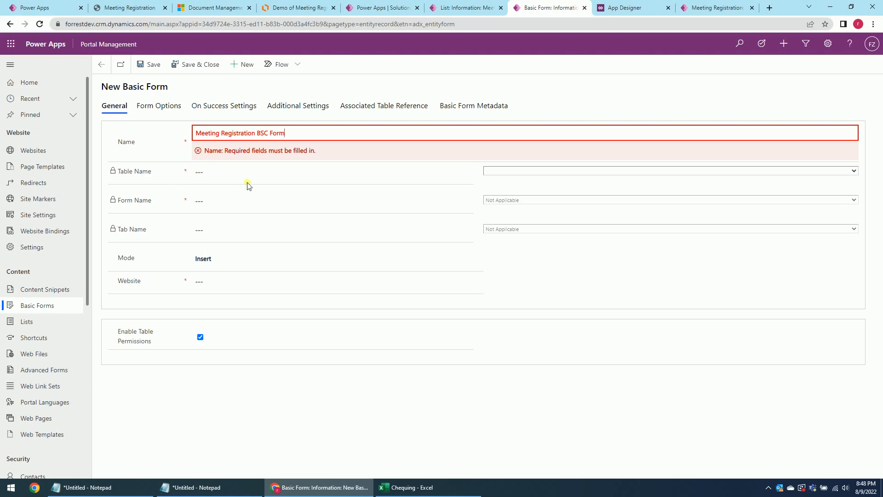
left_click(491, 176)
left_click(495, 157)
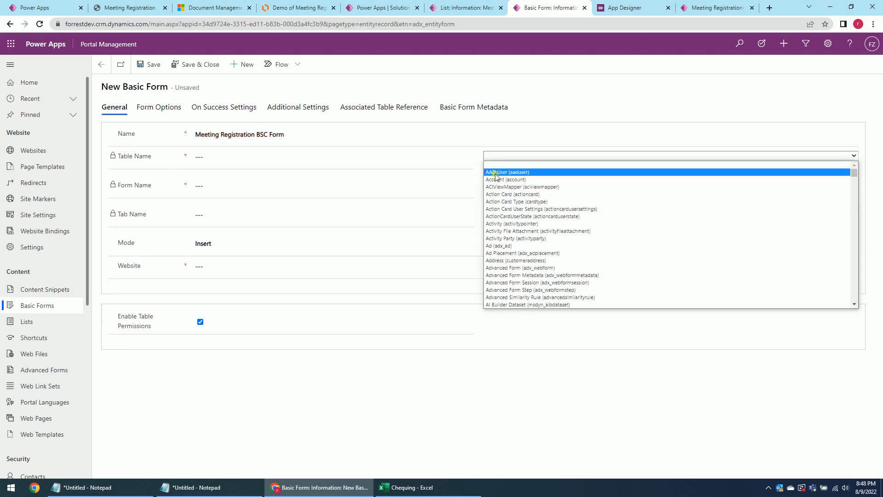
type("meetingregistration)")
key("Return")
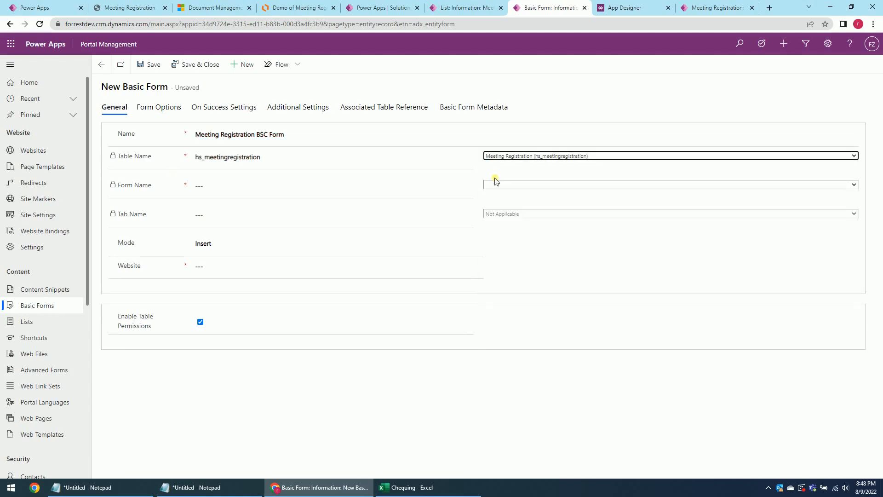
left_click(527, 187)
left_click(521, 206)
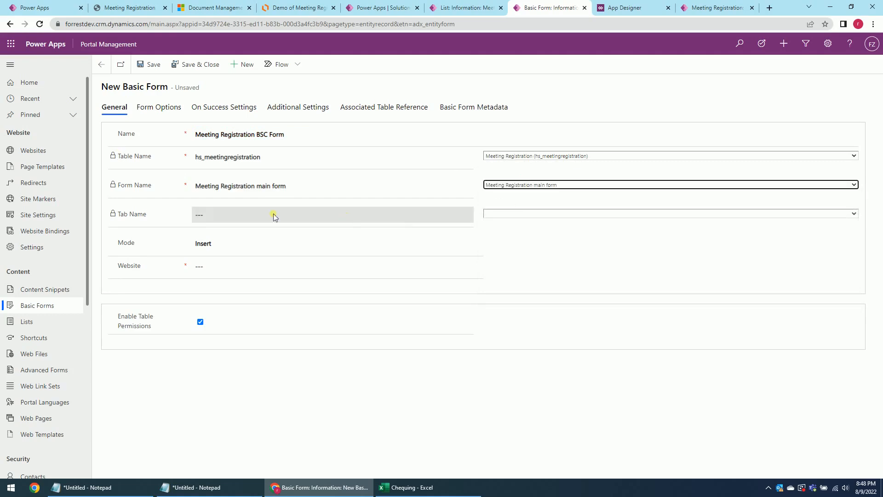
Set website Hello Smart Work, mode Edit, record source Query String, and save the form.
left_click(234, 271)
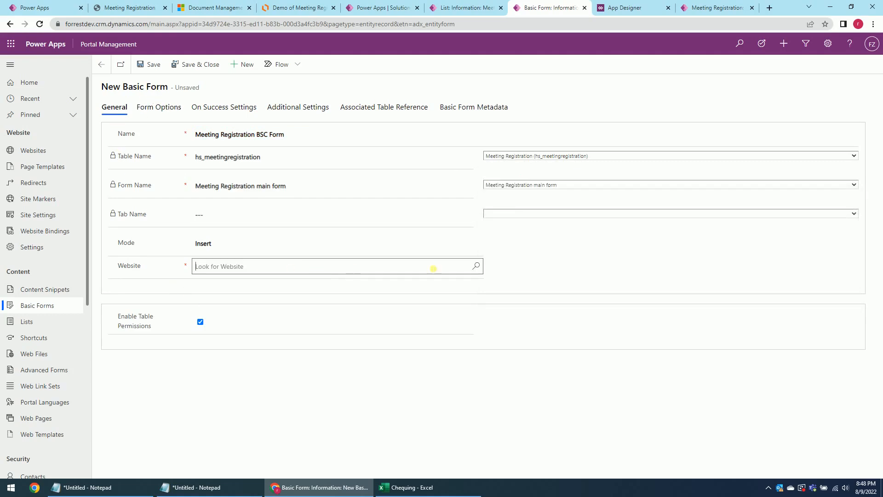
left_click(476, 266)
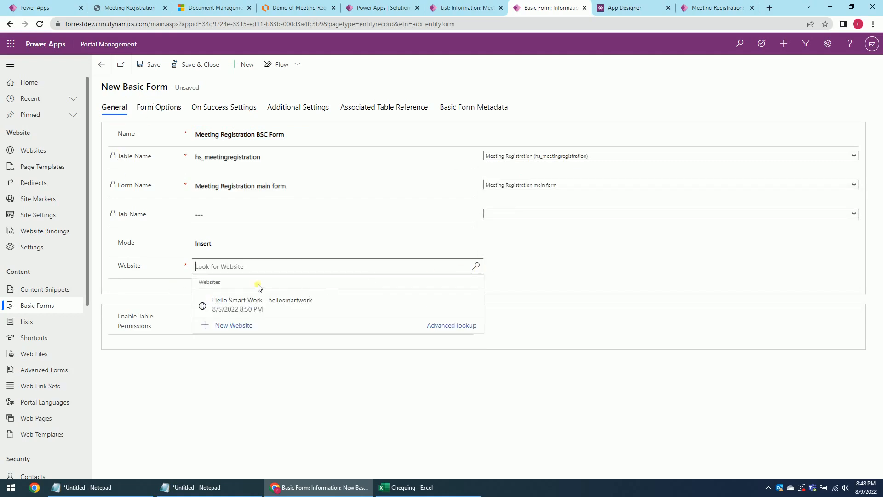
left_click(237, 300)
left_click(223, 244)
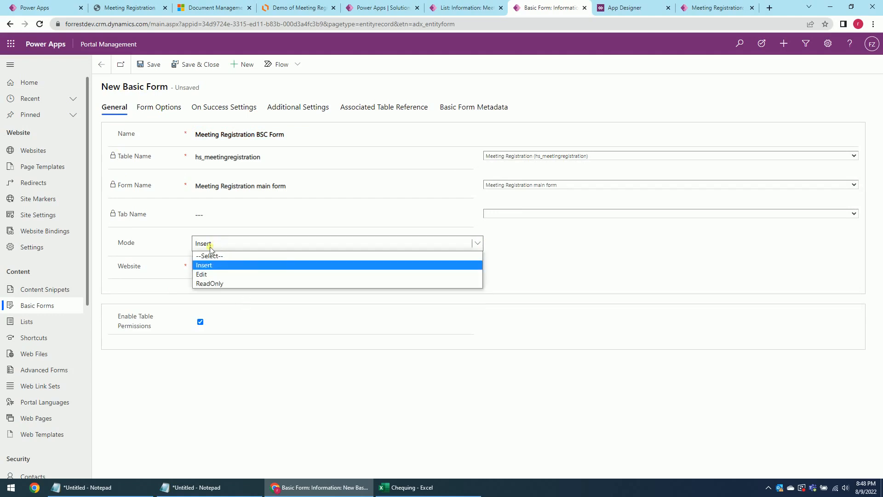
left_click(207, 274)
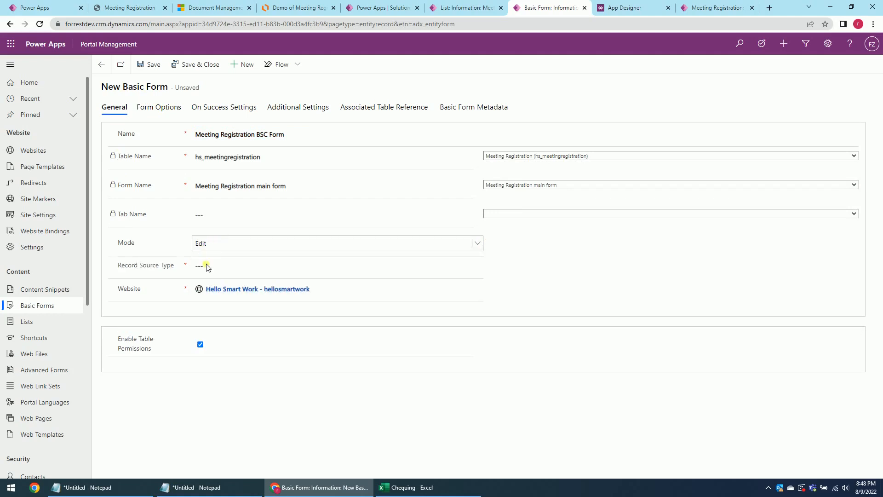
left_click(476, 265)
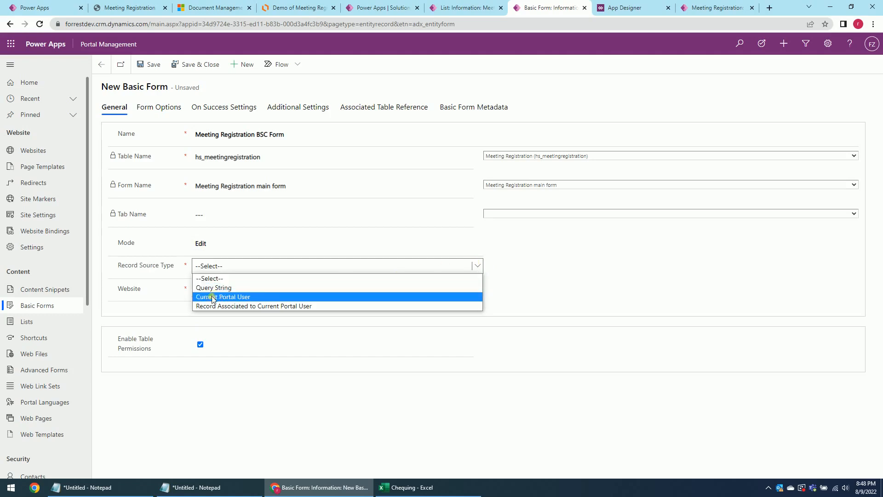
left_click(232, 297)
left_click(239, 266)
left_click(225, 279)
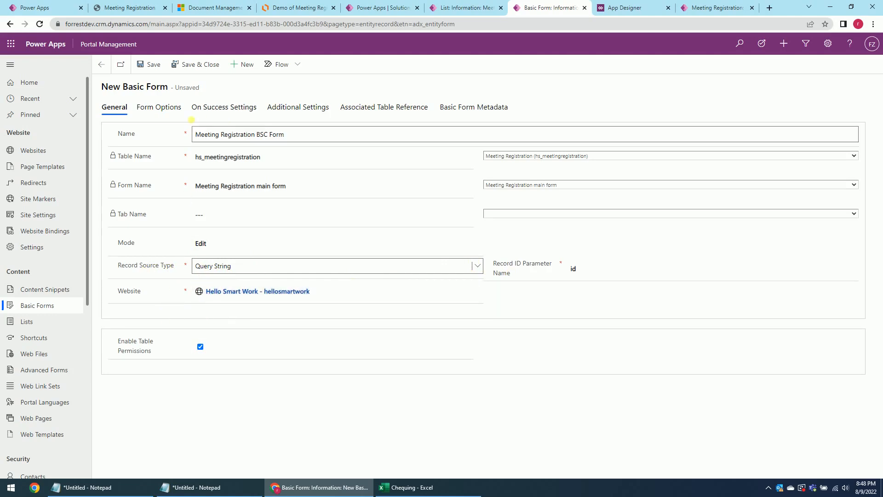
left_click(156, 67)
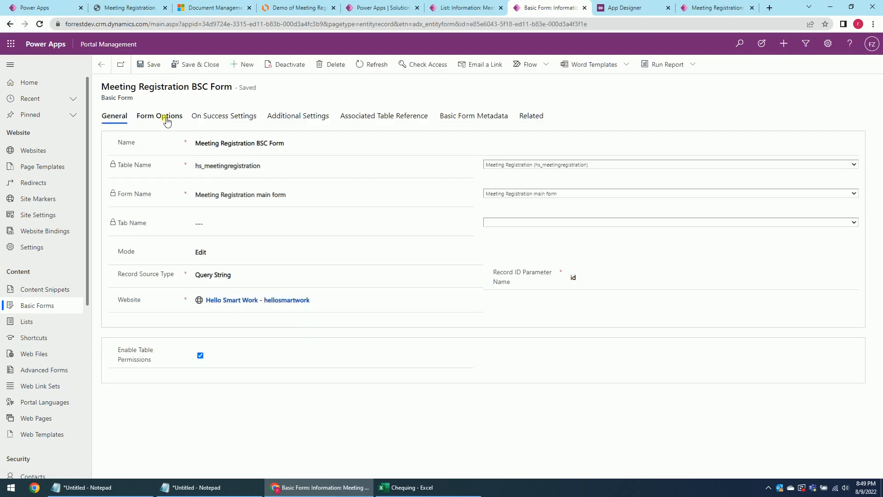
Review the Form Options, On Success, Additional Settings and Associated Table Reference tabs.
left_click(167, 119)
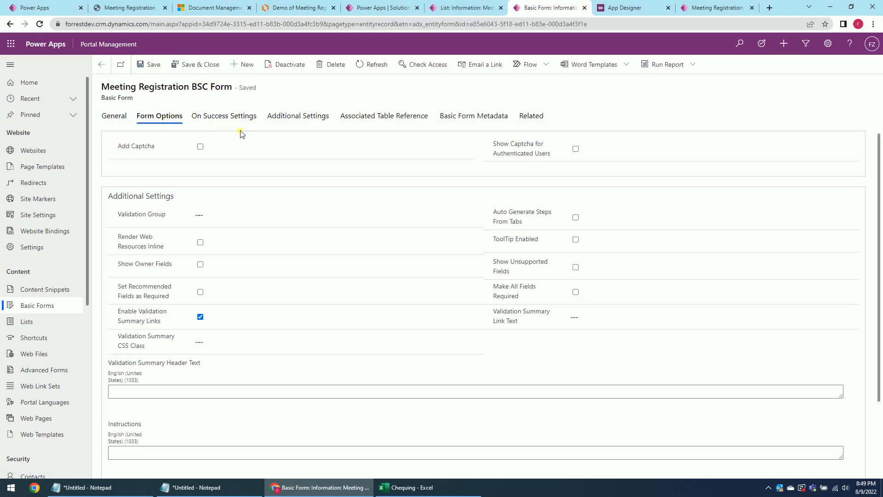
left_click(216, 116)
left_click(304, 116)
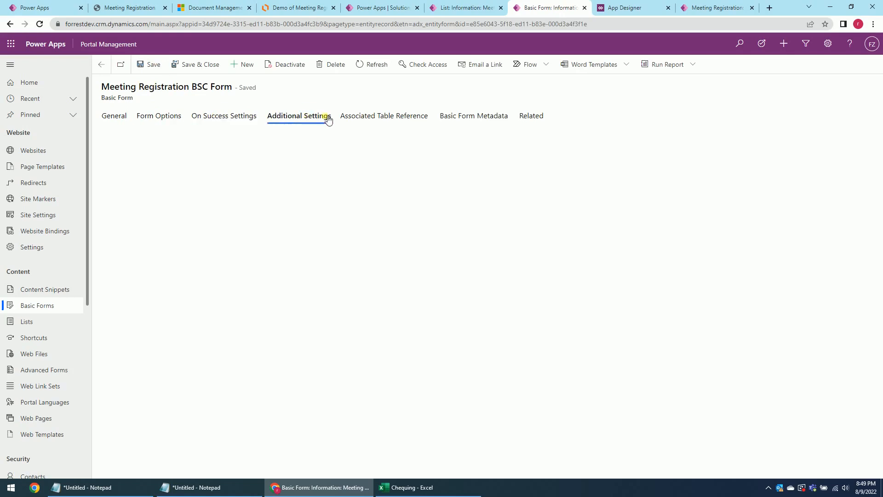
left_click(373, 118)
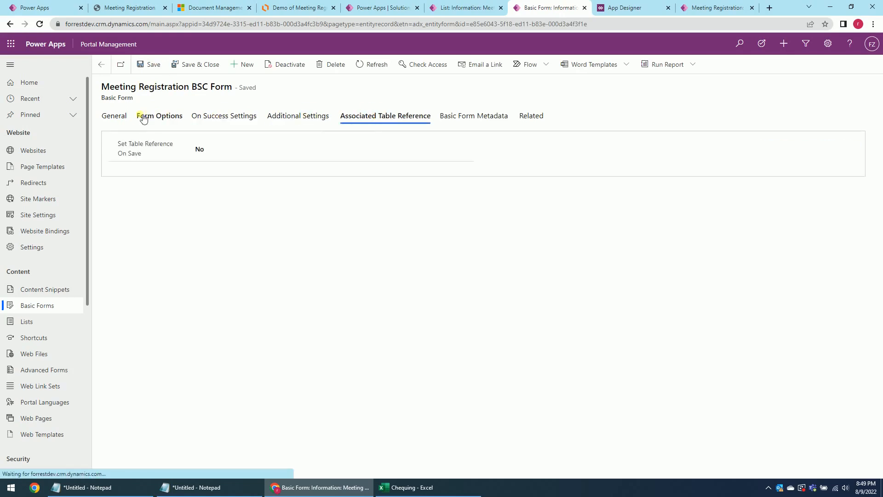
left_click(118, 117)
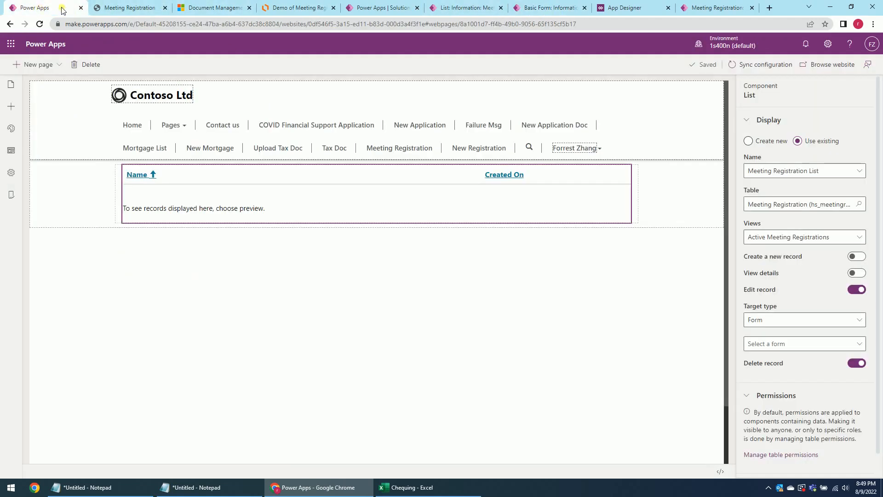
left_click(42, 8)
On the live portal, delete the 8:33 PM registration, leaving four rows.
left_click(837, 65)
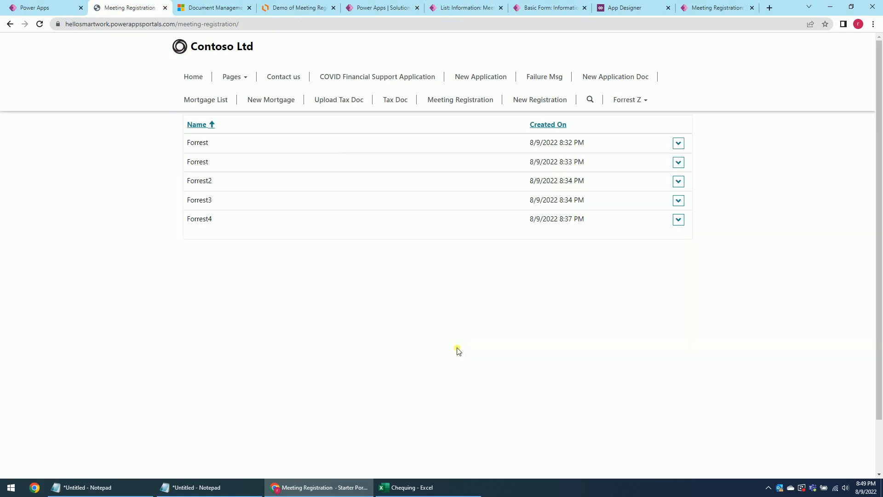
left_click(678, 220)
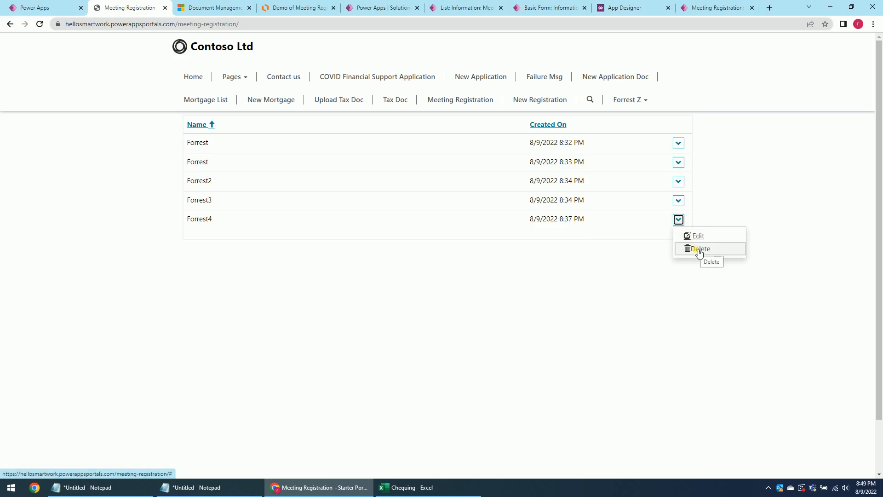
left_click(679, 162)
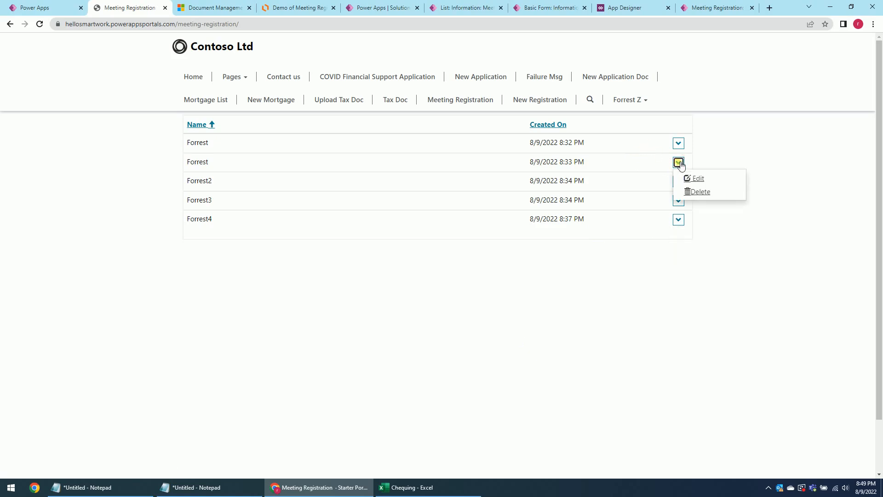
left_click(701, 193)
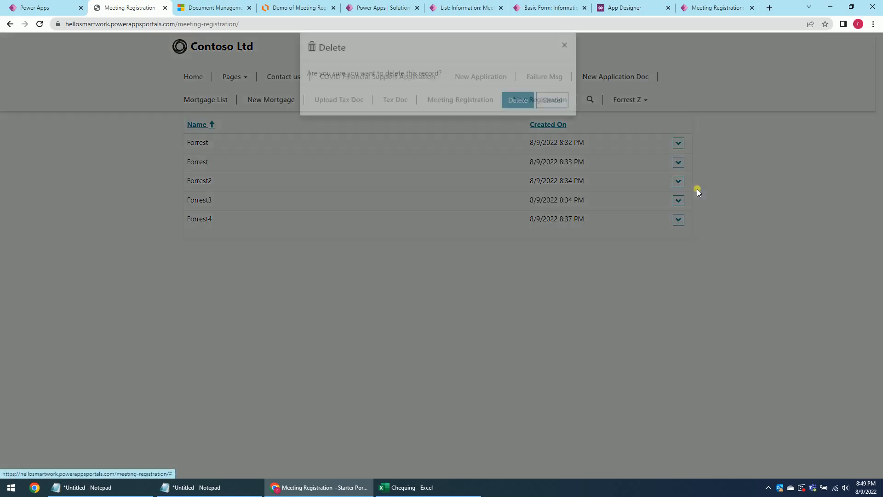
left_click(514, 114)
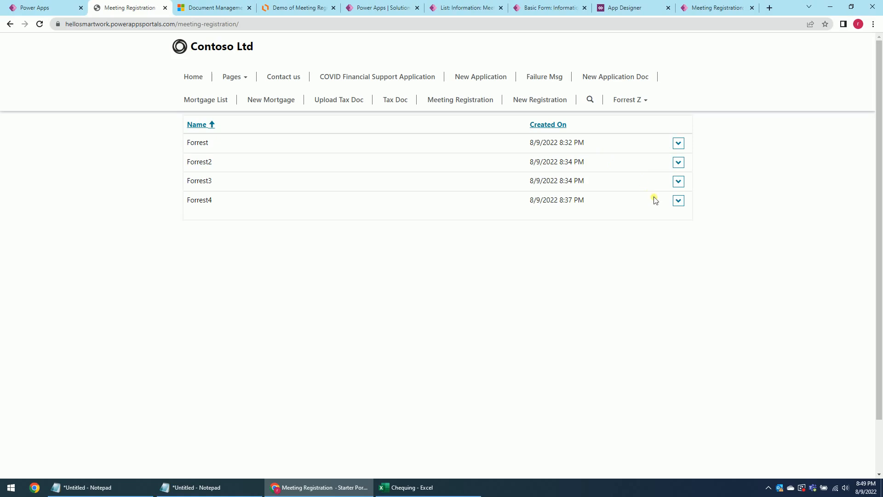
Try Edit on the 8:37 PM registration, then switch to its record tab.
left_click(678, 200)
left_click(694, 216)
left_click(679, 201)
left_click(692, 215)
left_click(709, 8)
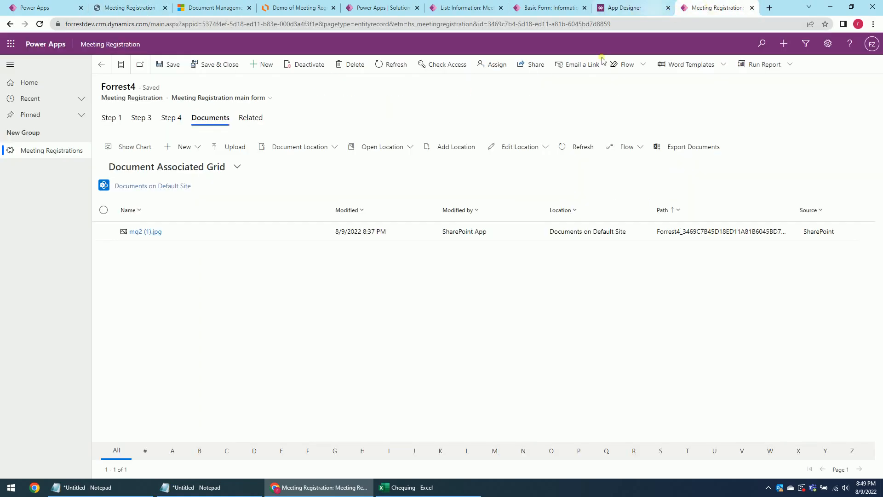
left_click(637, 8)
left_click(715, 7)
Return to the portal designer and reload the studio page.
left_click(562, 7)
left_click(44, 7)
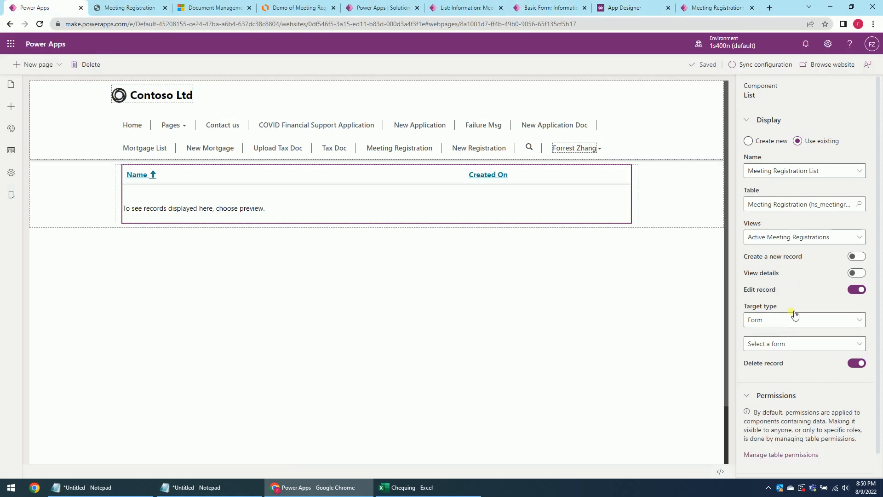
left_click(818, 344)
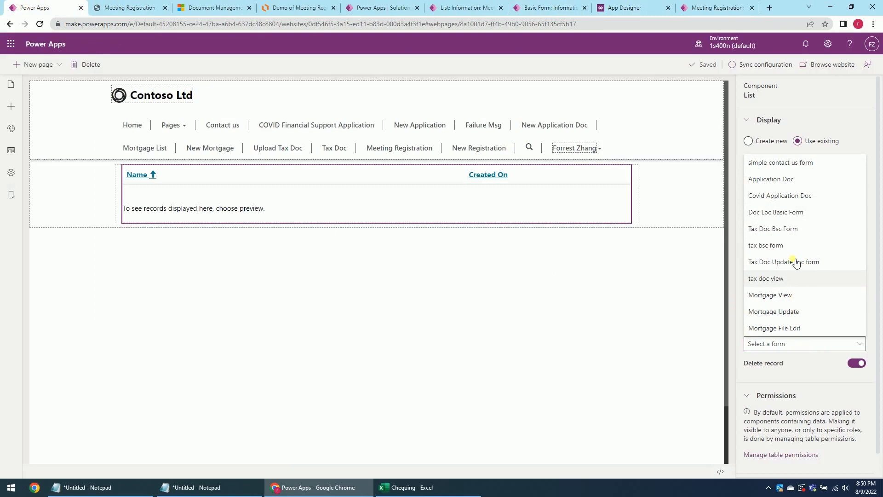
left_click(40, 24)
left_click(485, 75)
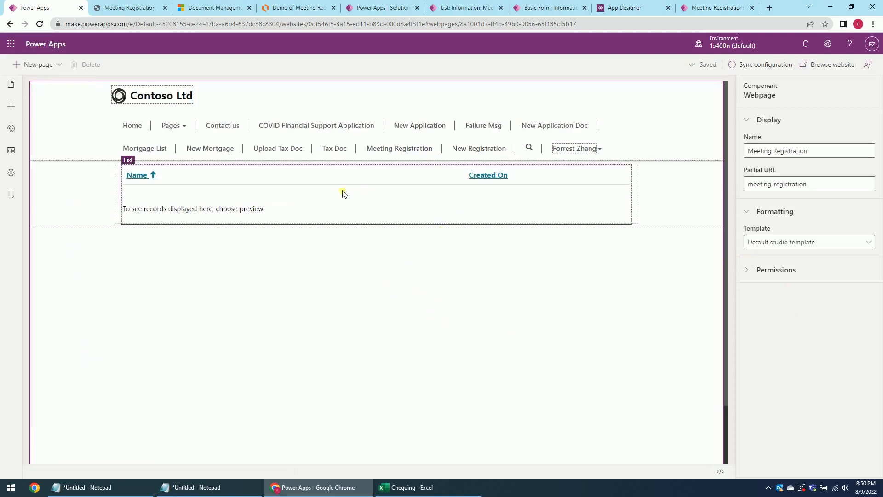
Set the list's Edit record form to Meeting Registration BSC Form and save.
left_click(405, 204)
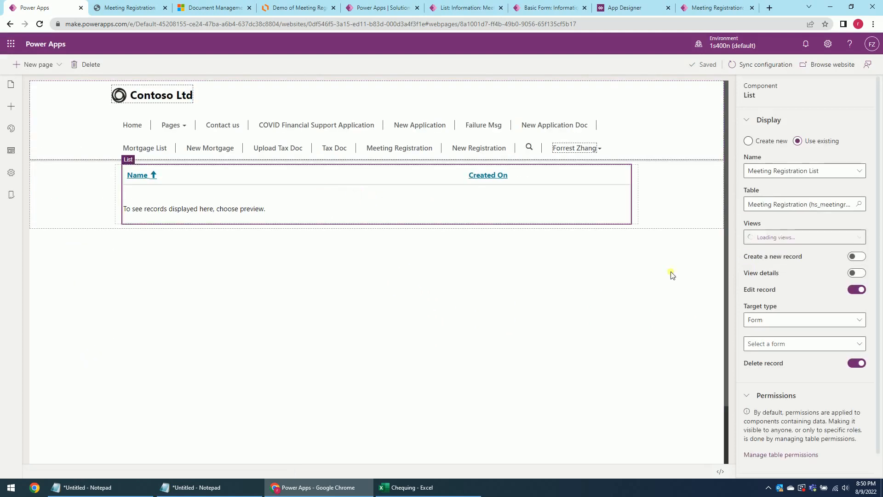
left_click(789, 344)
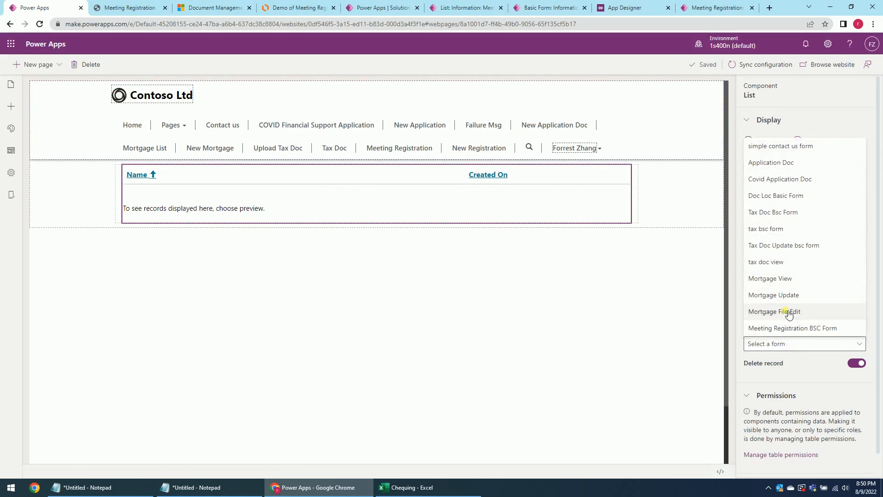
left_click(796, 329)
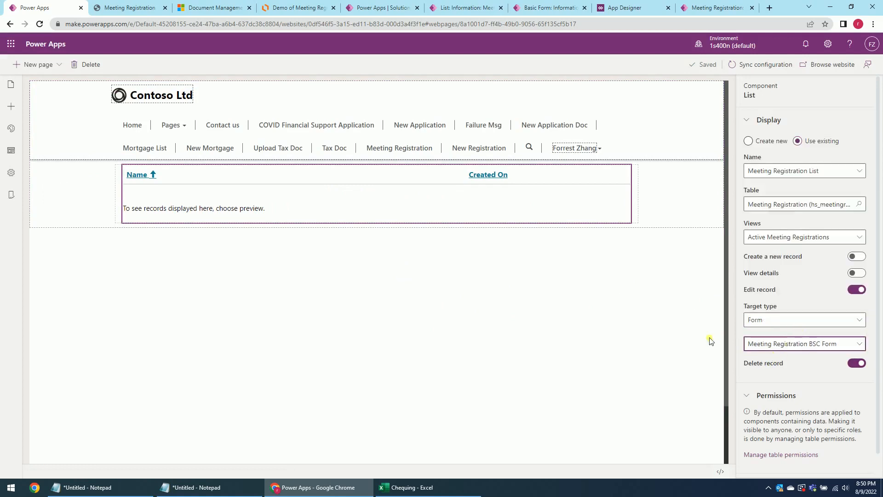
left_click(830, 67)
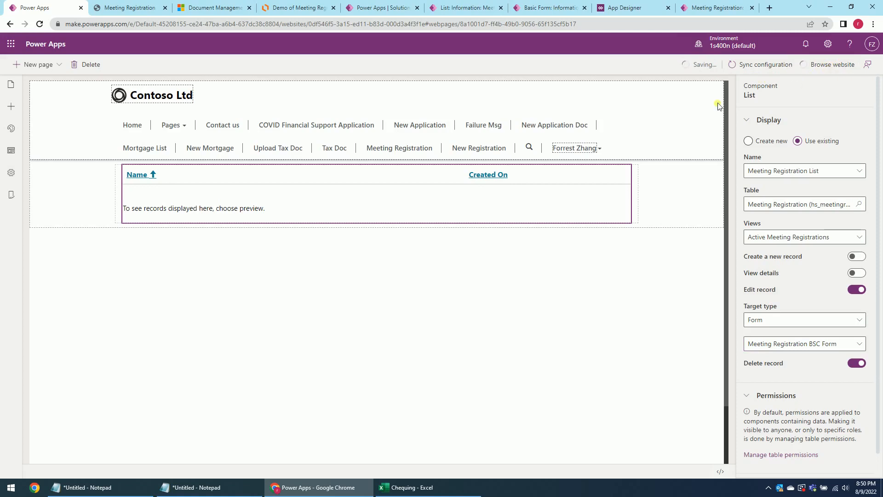
Edit the Forrest4 registration, rename it Forrest44, and start adding another file.
left_click(121, 10)
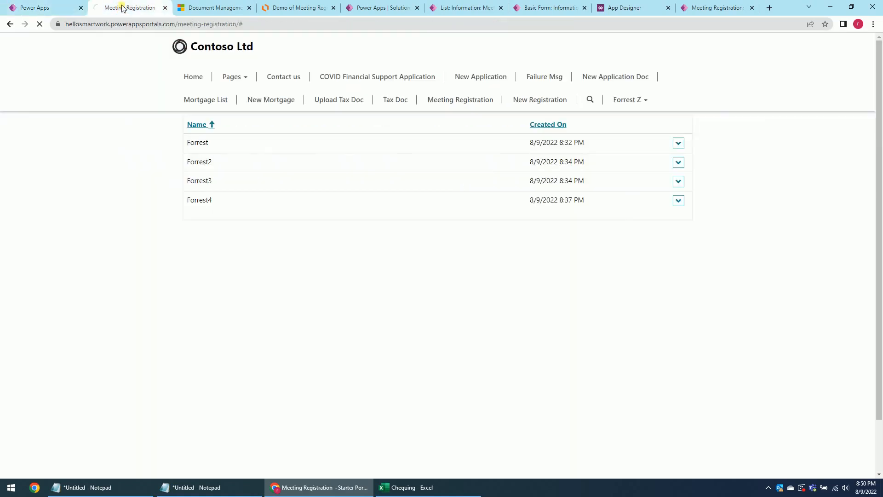
left_click(678, 201)
left_click(702, 217)
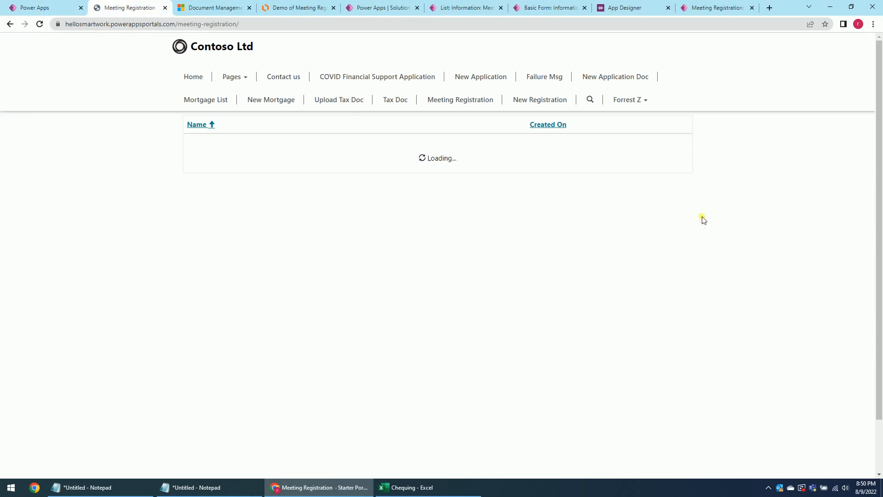
left_click(678, 201)
left_click(699, 218)
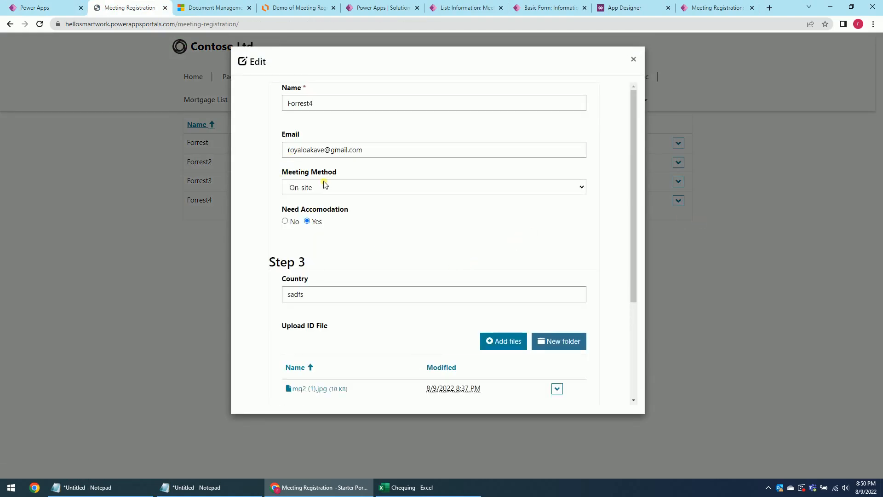
left_click(325, 106)
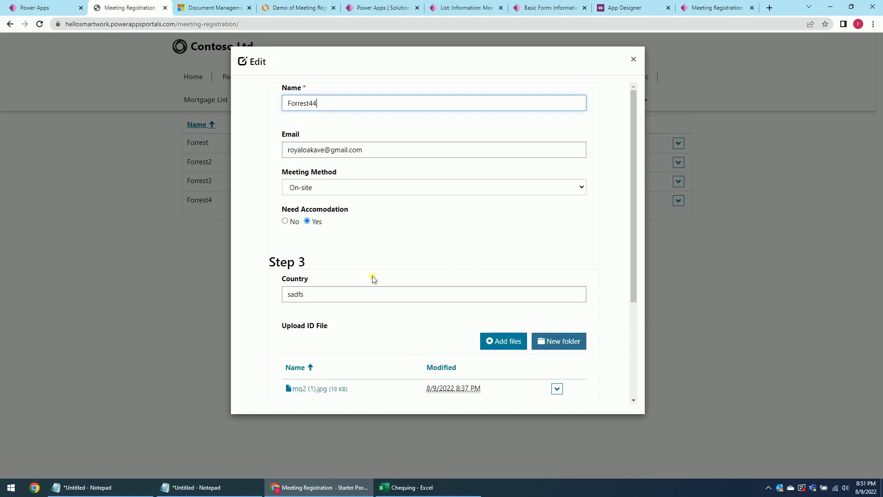
scroll(386, 299, "down", 1)
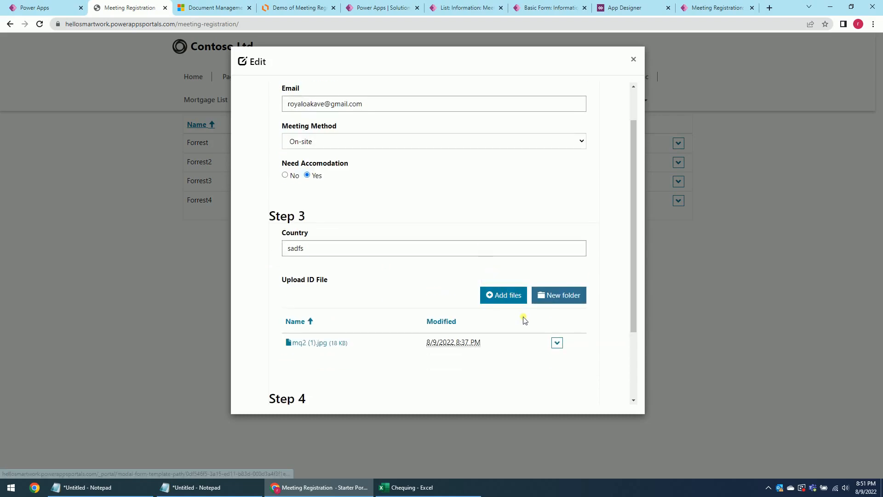
left_click(503, 297)
Upload mq2 to the registration, then delete the duplicate mq2.jpg file.
left_click(400, 156)
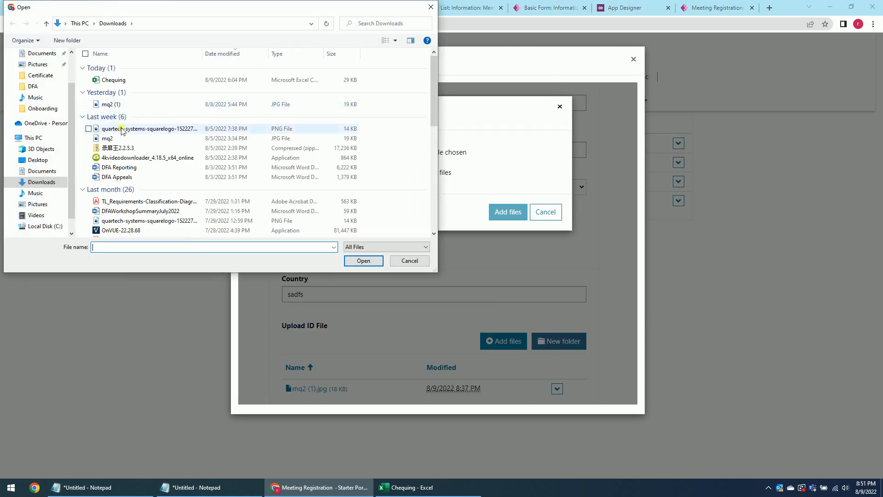
left_click(118, 139)
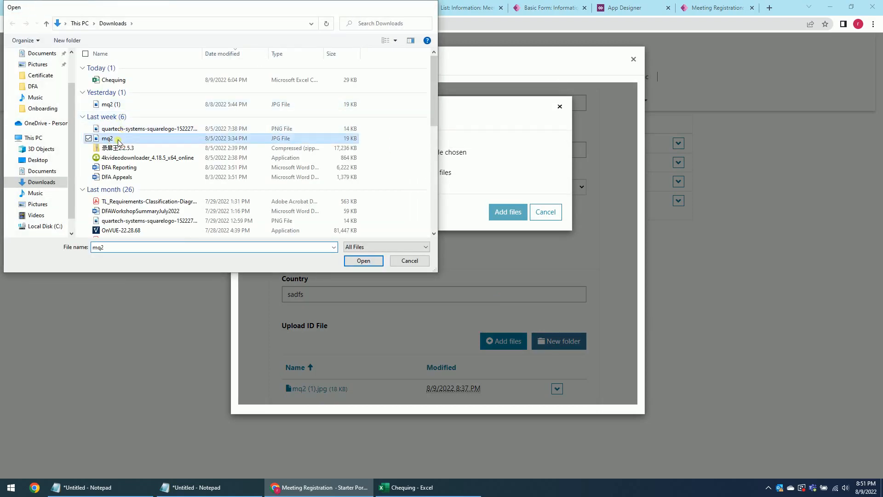
left_click(509, 212)
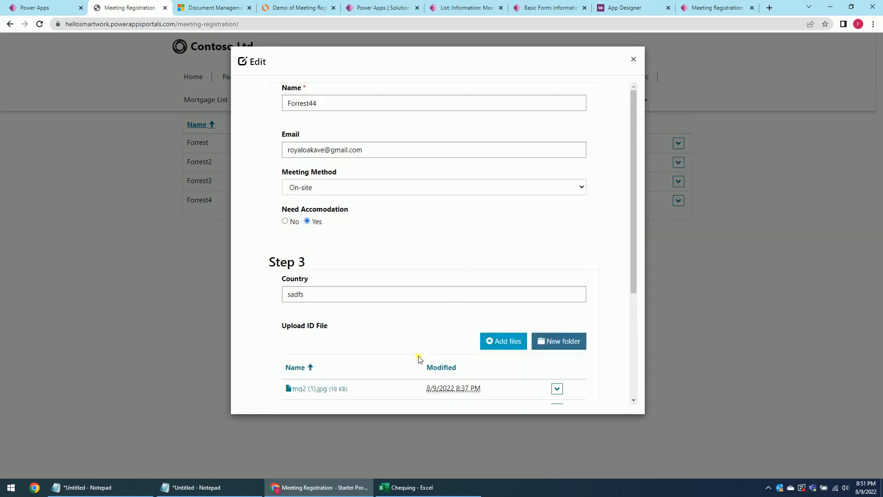
scroll(419, 354, "down", 4)
left_click(557, 225)
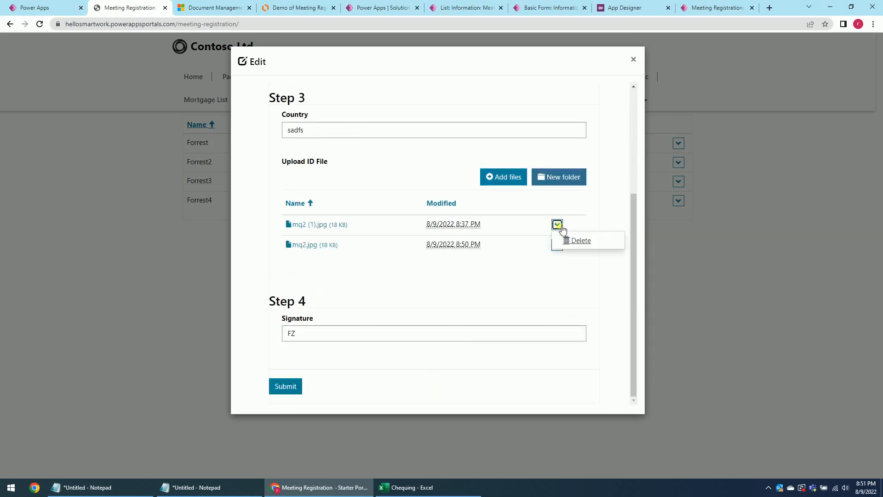
left_click(535, 248)
left_click(557, 244)
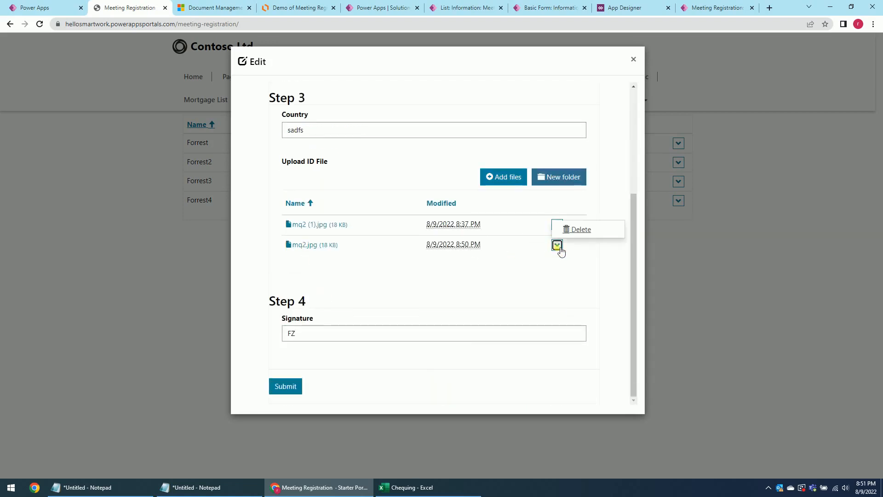
left_click(578, 229)
left_click(515, 184)
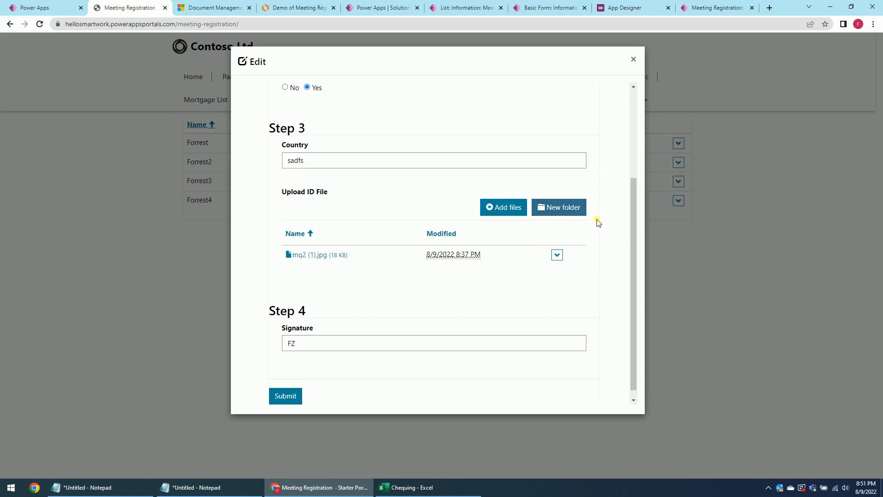
Append 'a' to the signature, making it FZa, and submit the registration.
left_click(317, 345)
type("a")
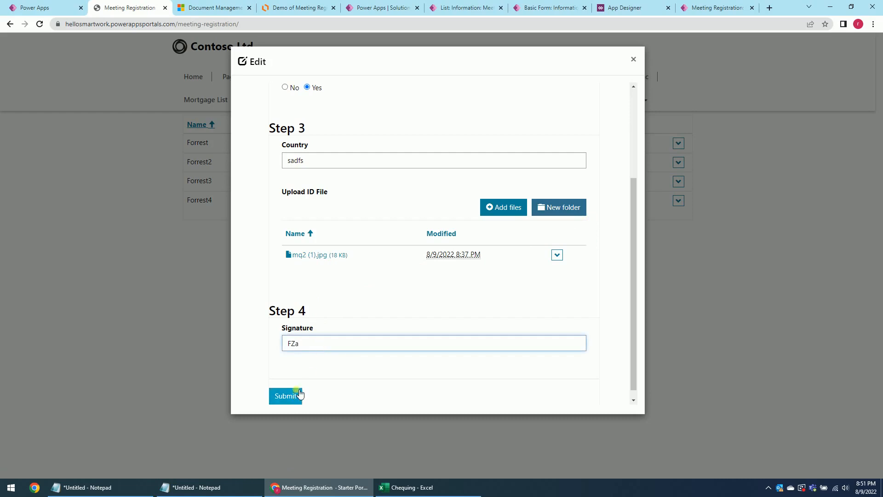
left_click(287, 398)
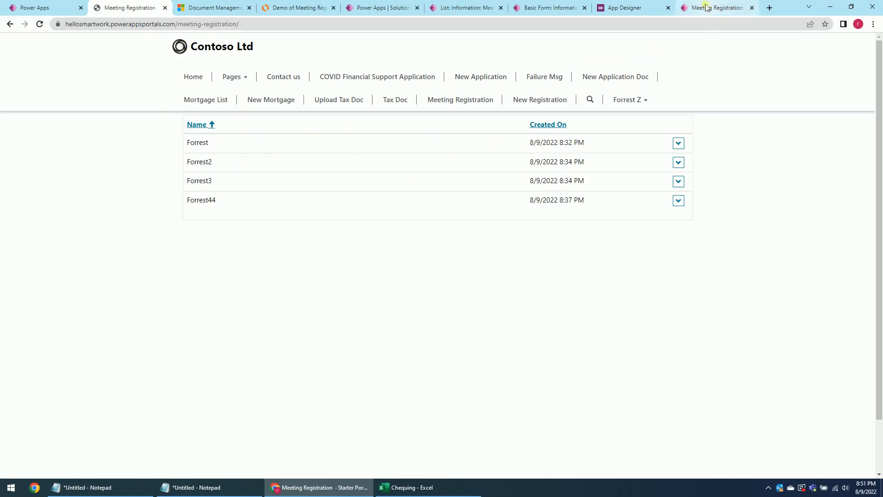
Turn on View details for the Meeting Registration List in the portal designer.
left_click(47, 8)
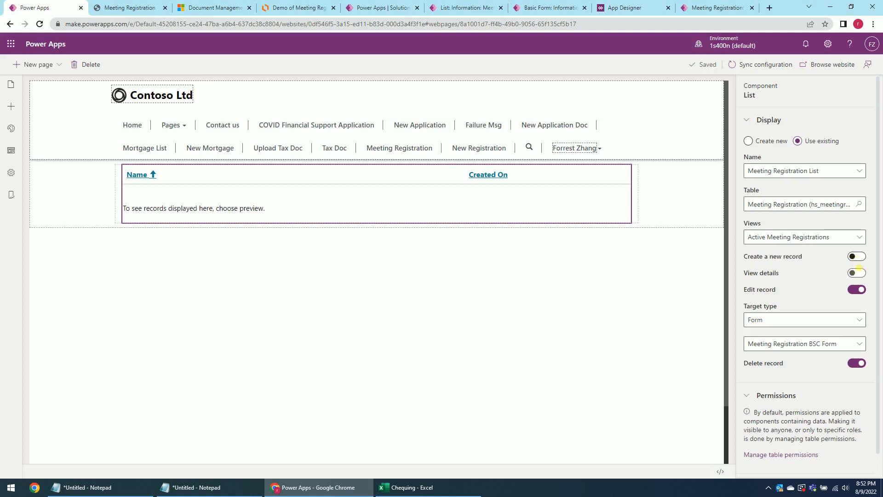
left_click(856, 273)
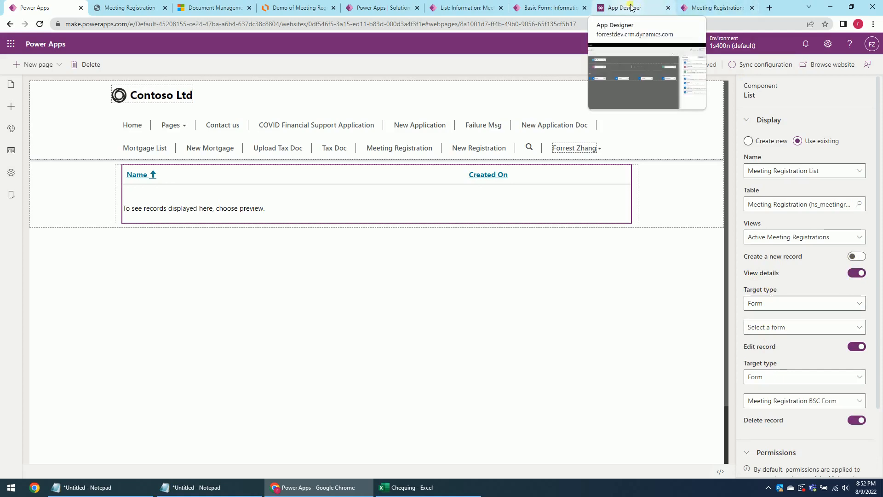
Rename the basic form to 'Meeting Registration BSC Form - Edit' and save it.
left_click(555, 5)
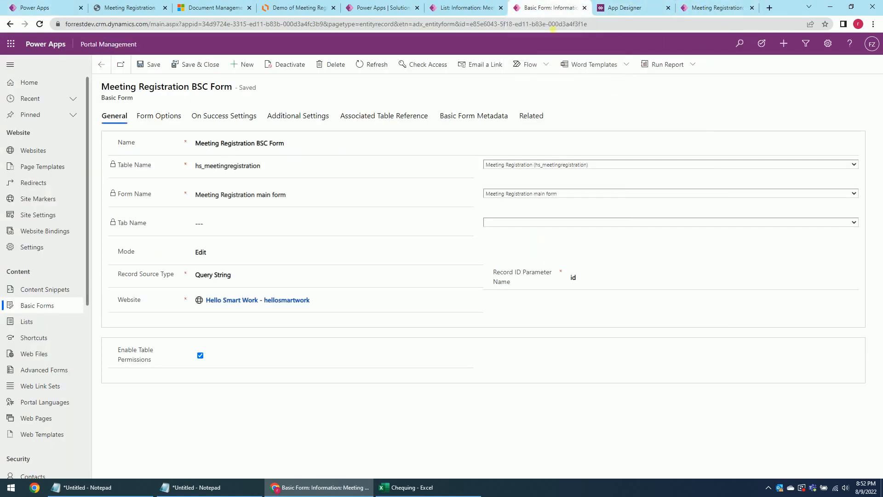
left_click(312, 148)
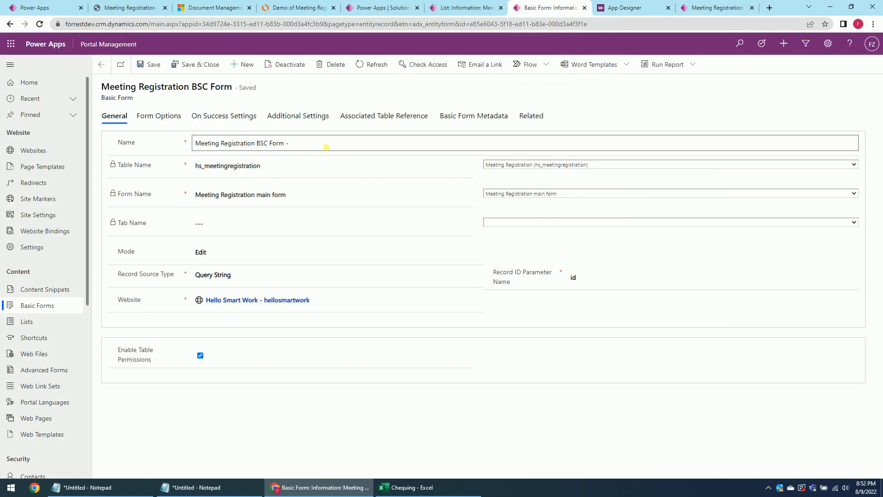
type("- Edit")
left_click(146, 65)
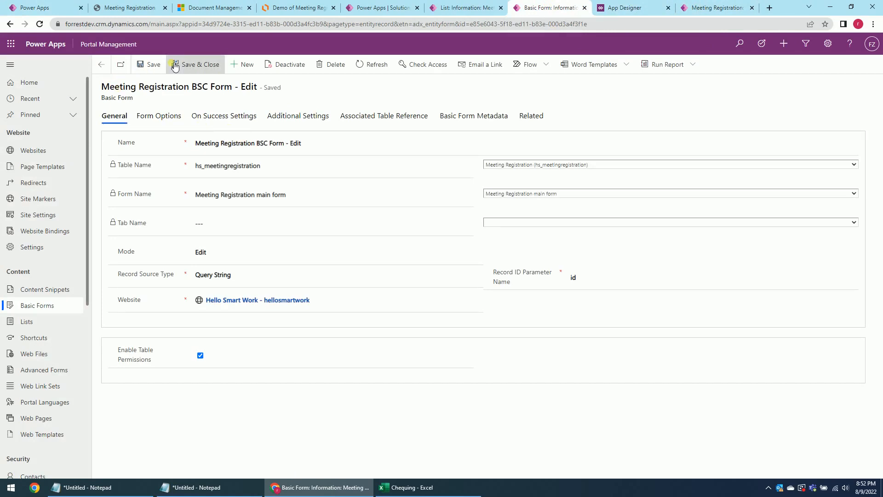
Create basic form 'Meeting Registration - View' on the Meeting Registration table and main form.
left_click(242, 66)
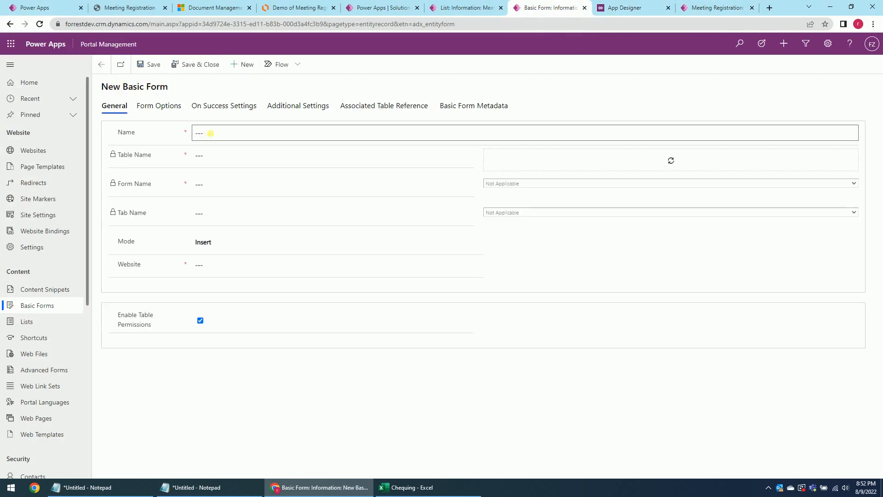
left_click(218, 132)
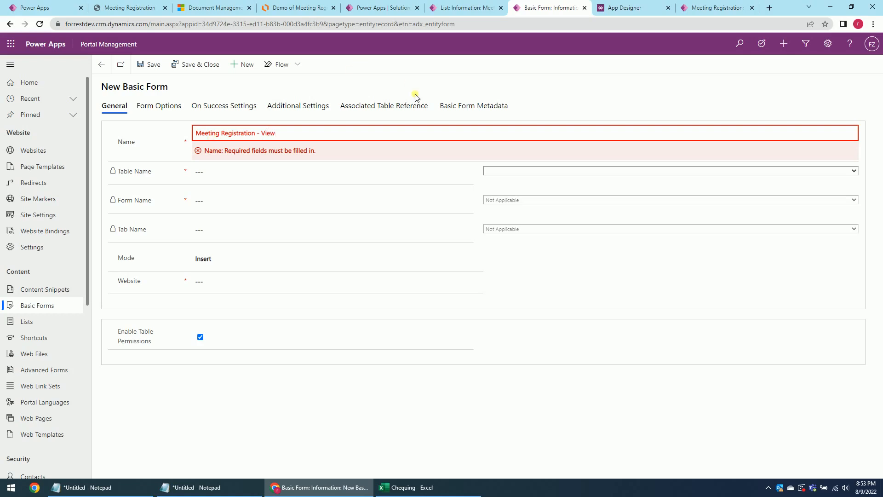
left_click(505, 171)
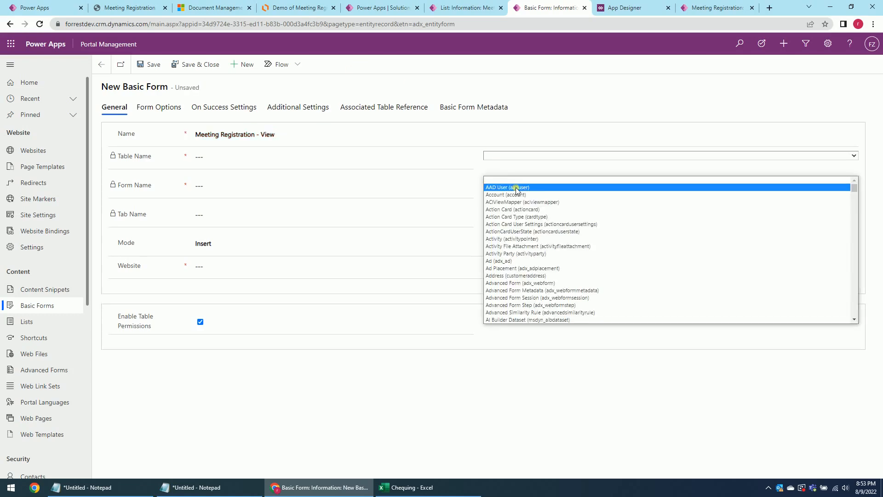
type("meetingregistration)")
left_click(515, 187)
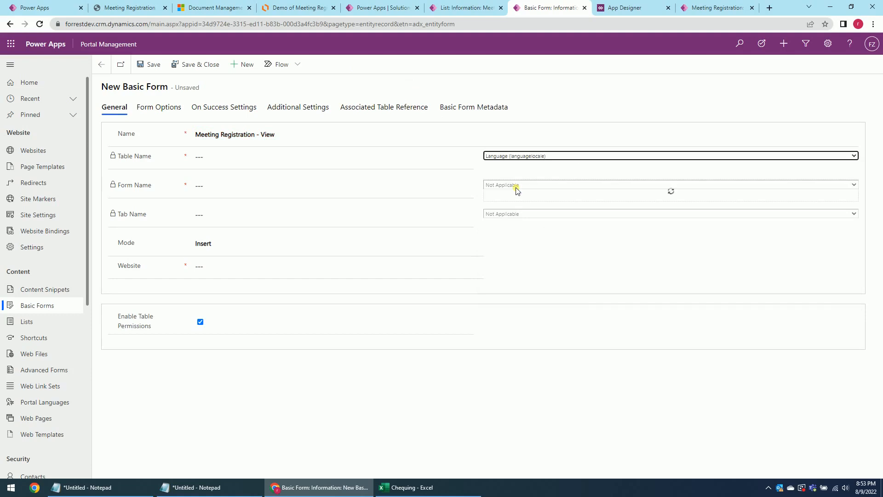
left_click(486, 156)
type("m")
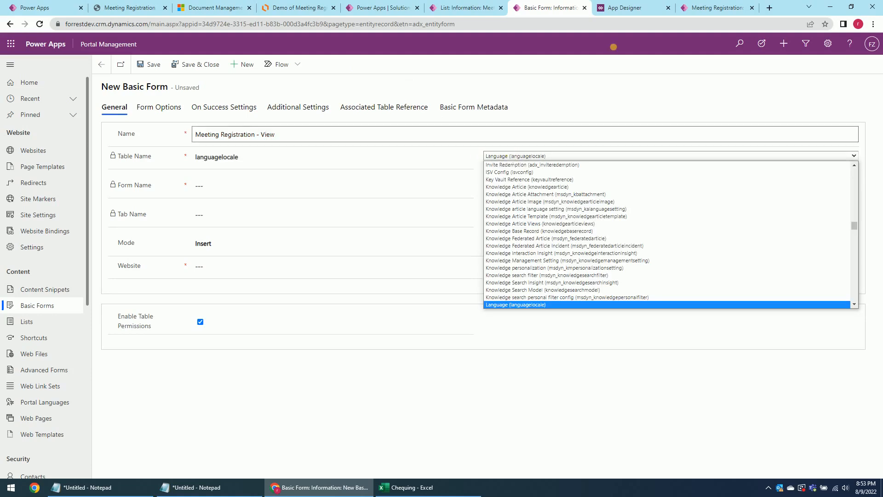
type("eeting Registration (hs_meetingregistration")
key("Return")
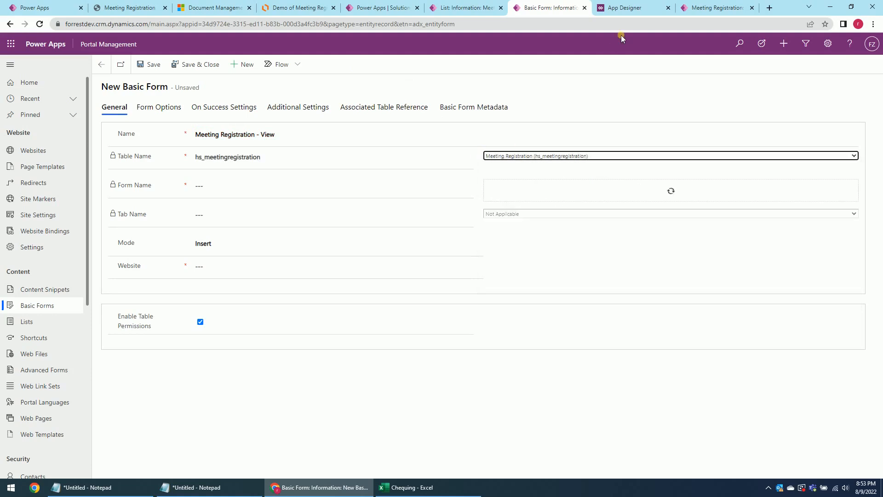
left_click(503, 185)
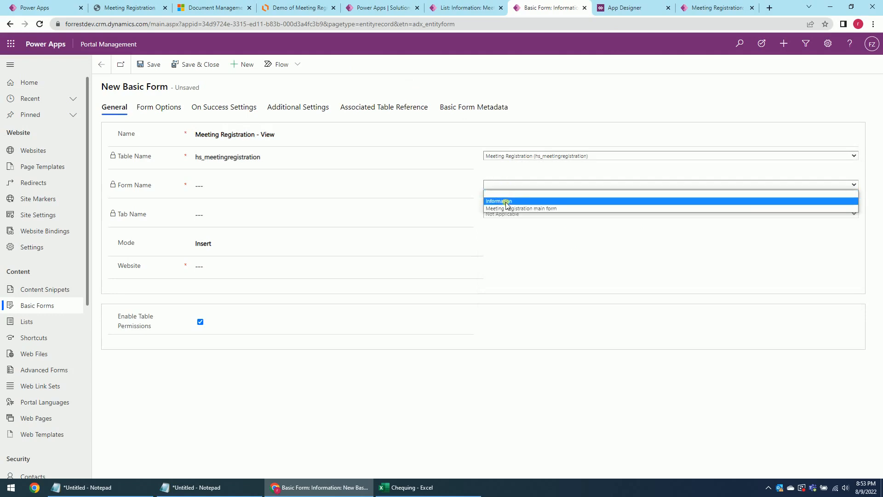
left_click(506, 207)
left_click(152, 65)
Set the form to ReadOnly, Query String source, Hello Smart Work website, then save and close.
left_click(226, 257)
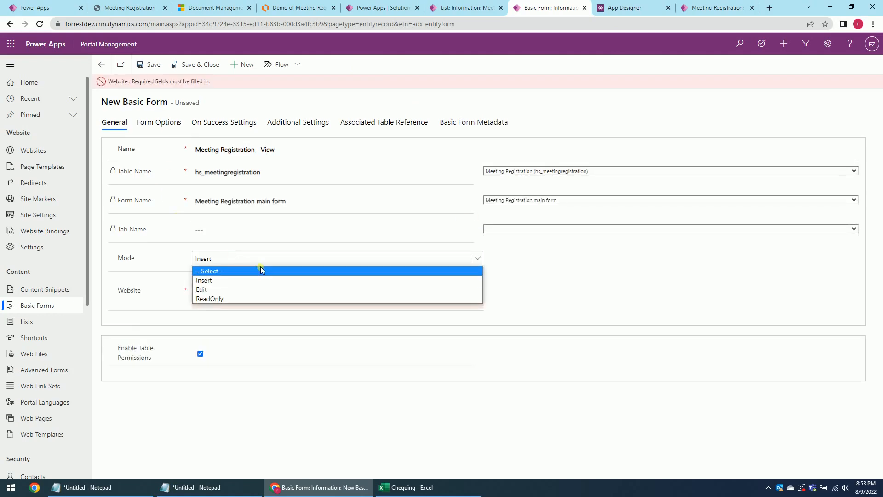
left_click(225, 298)
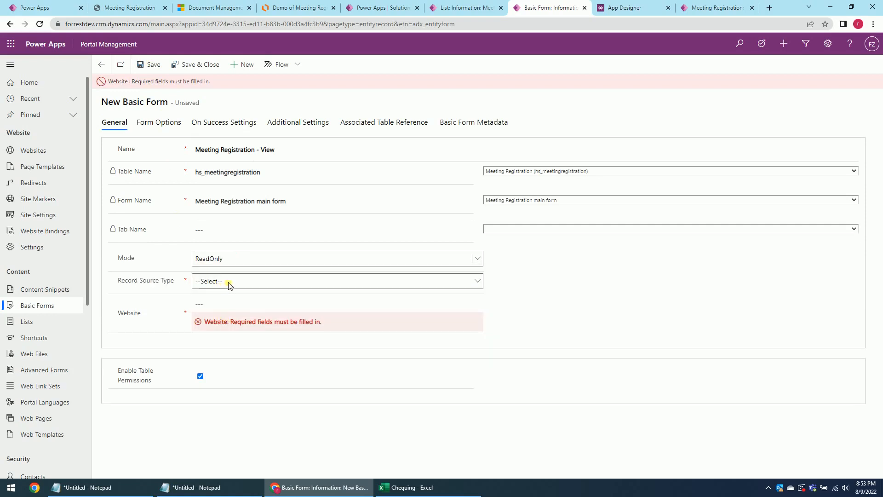
left_click(228, 281)
left_click(225, 303)
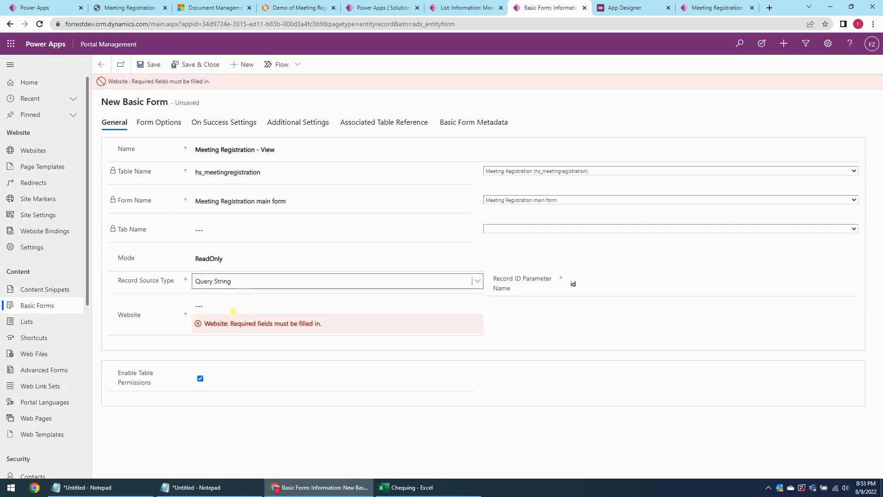
left_click(475, 307)
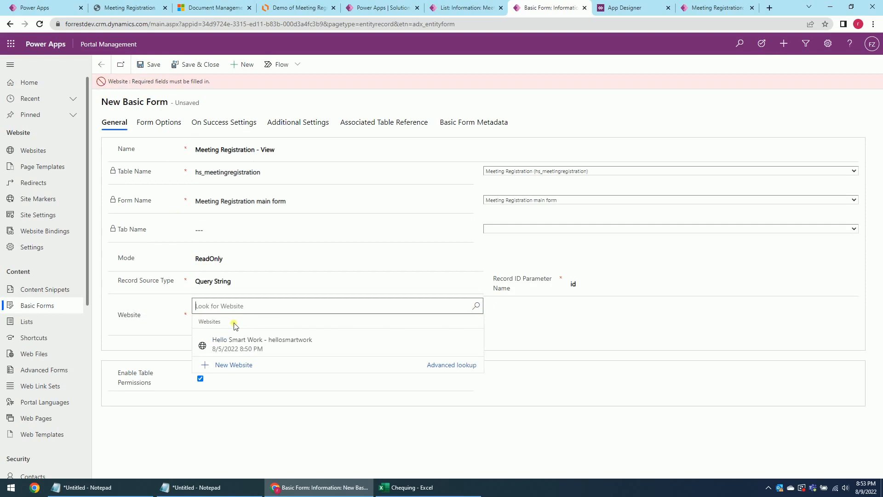
left_click(233, 340)
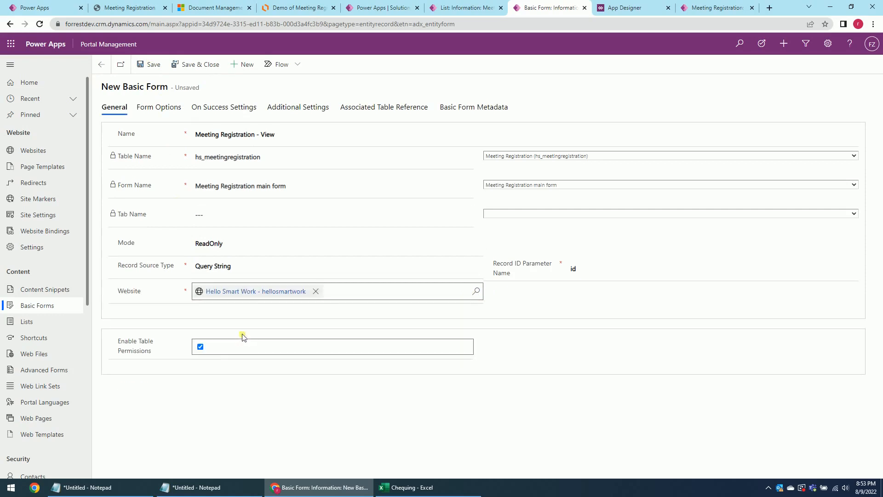
left_click(193, 68)
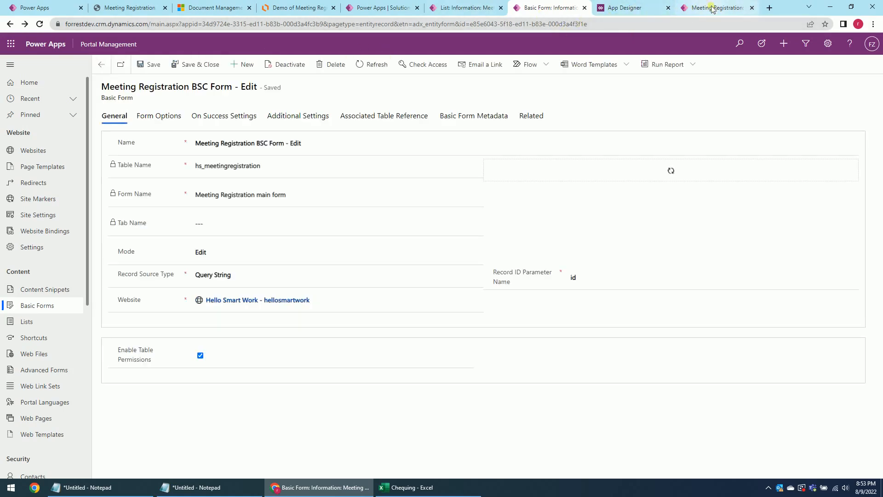
Enable View details on the list using the Meeting Registration - View form.
left_click(212, 7)
left_click(33, 6)
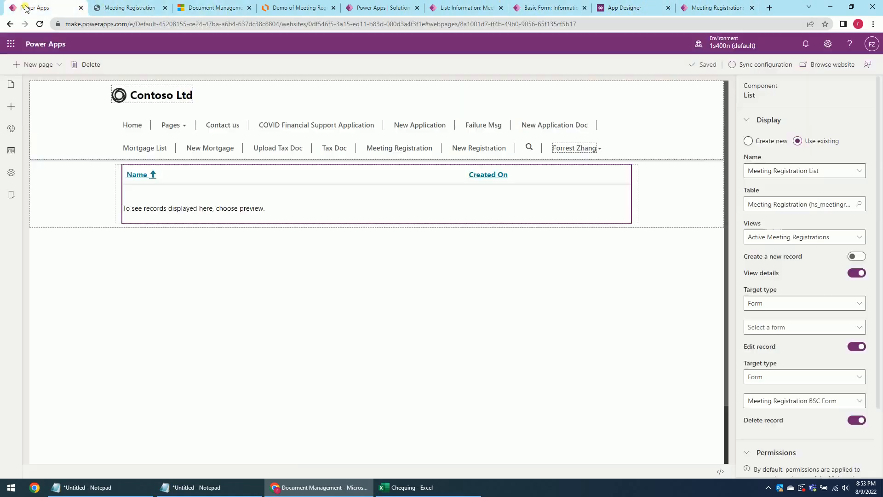
left_click(39, 24)
left_click(487, 76)
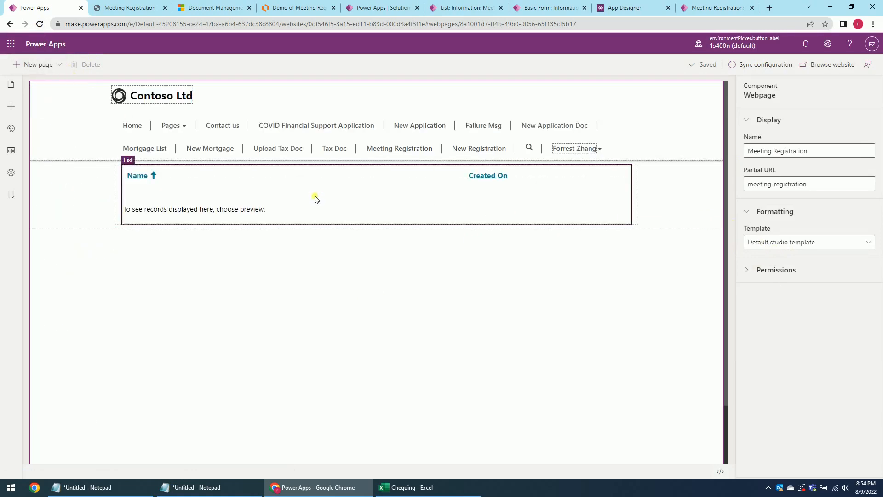
left_click(615, 219)
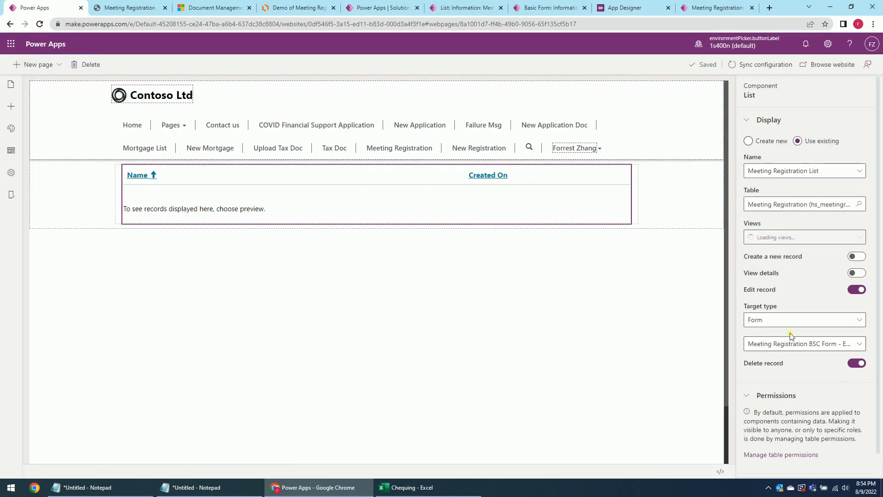
left_click(856, 273)
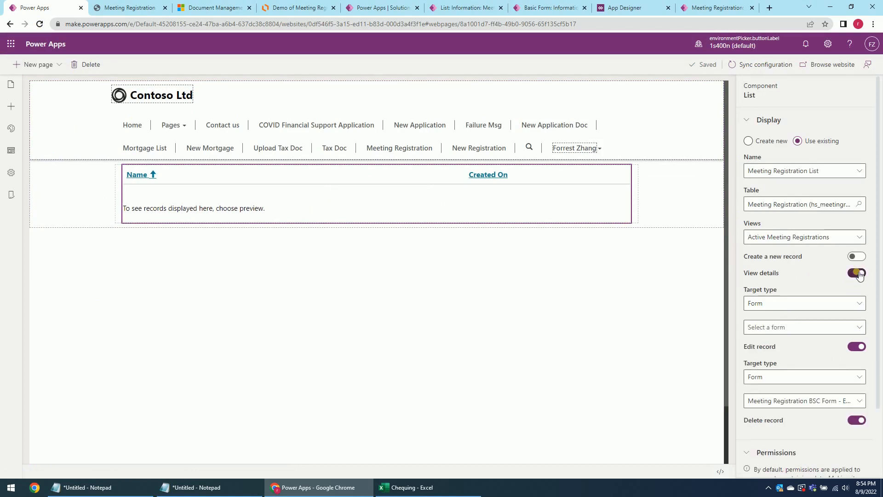
left_click(773, 328)
left_click(820, 312)
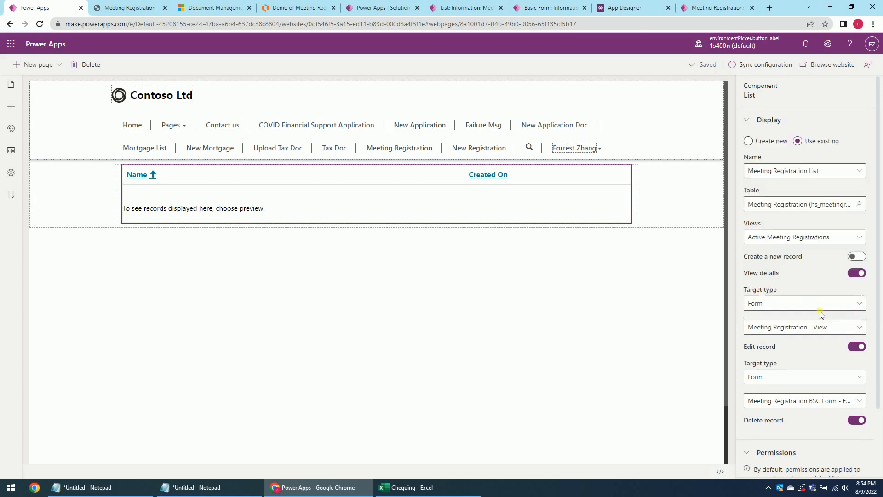
Enable Create a new record targeting the Meeting Registration webpage.
left_click(857, 256)
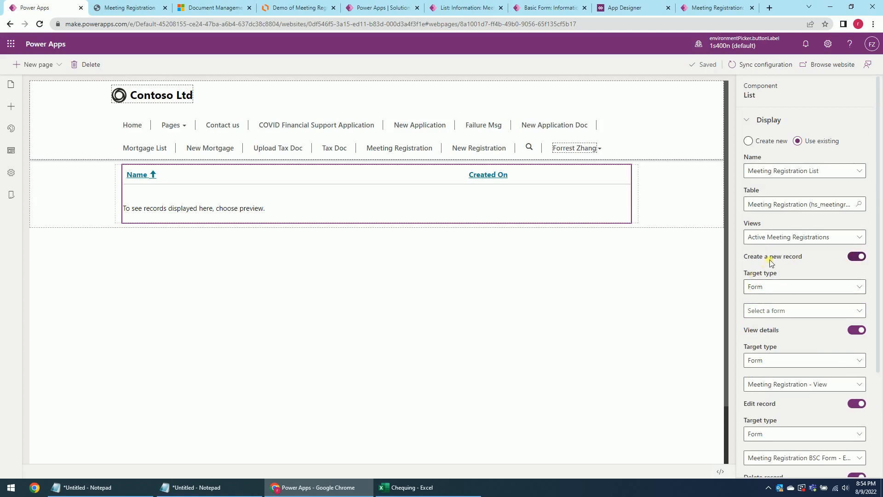
left_click(784, 289)
left_click(784, 290)
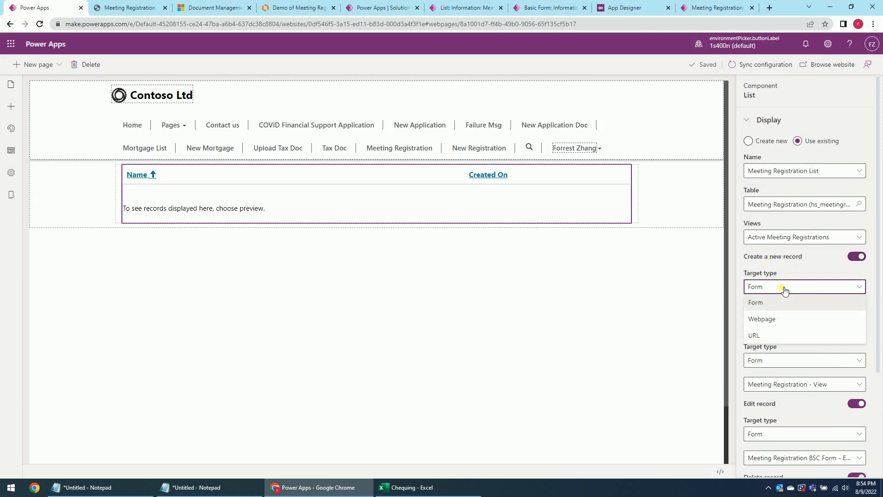
left_click(778, 290)
left_click(776, 321)
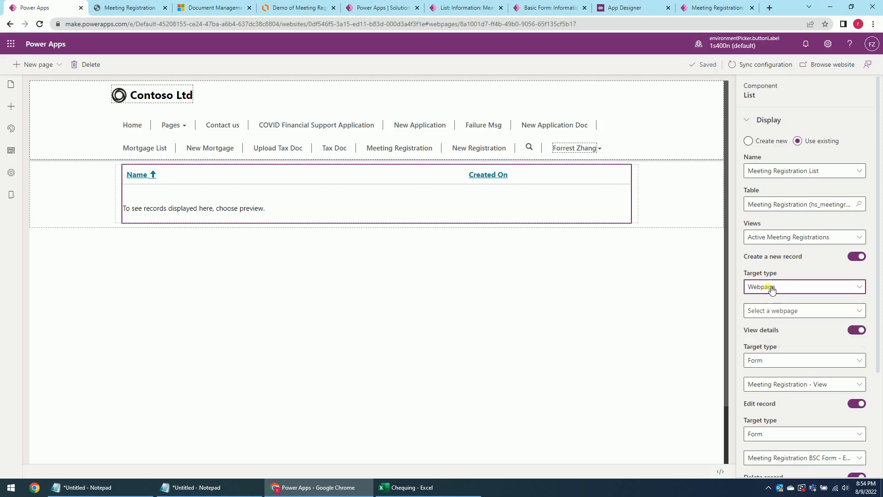
left_click(772, 311)
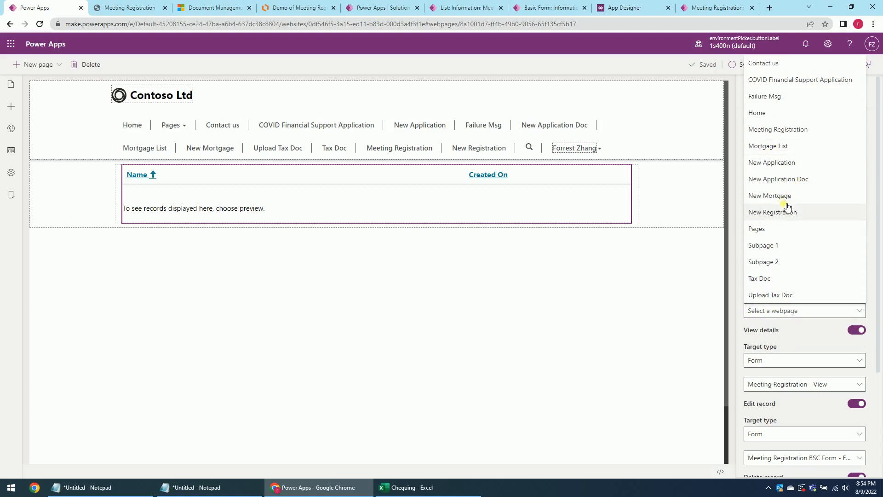
left_click(804, 131)
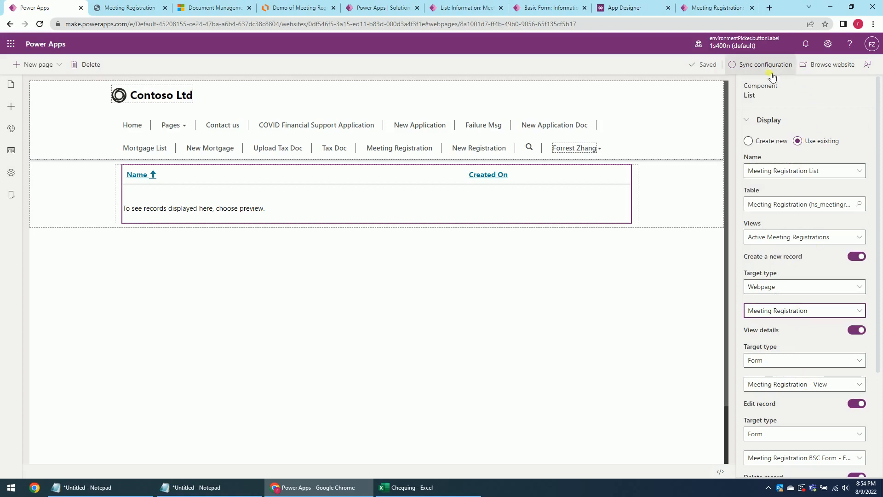
left_click(674, 302)
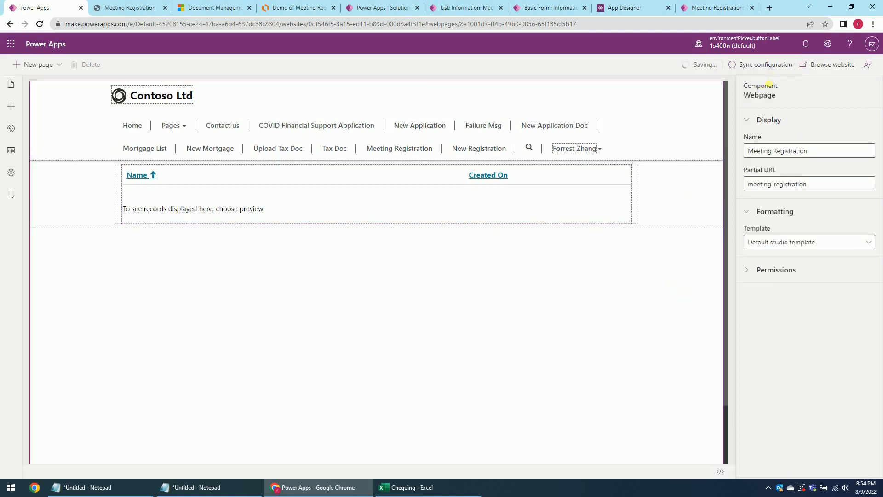
On the live site, open Forrest44's details and confirm the fields are read-only.
left_click(823, 67)
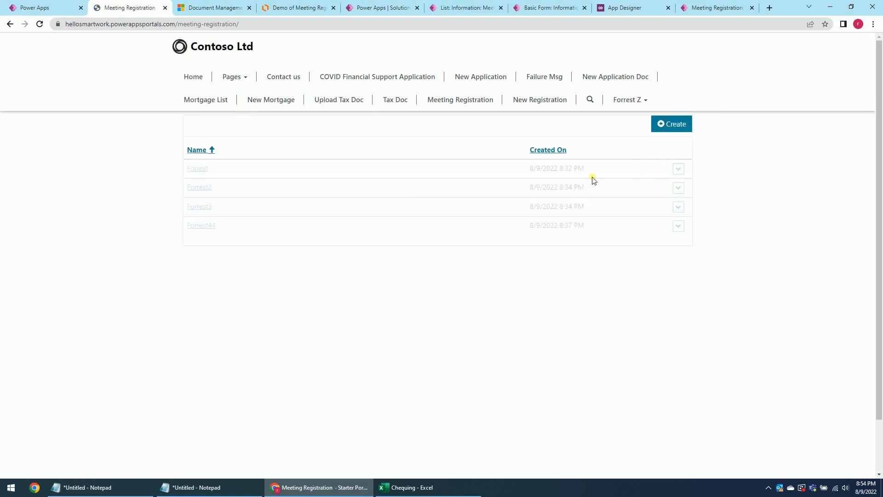
left_click(680, 228)
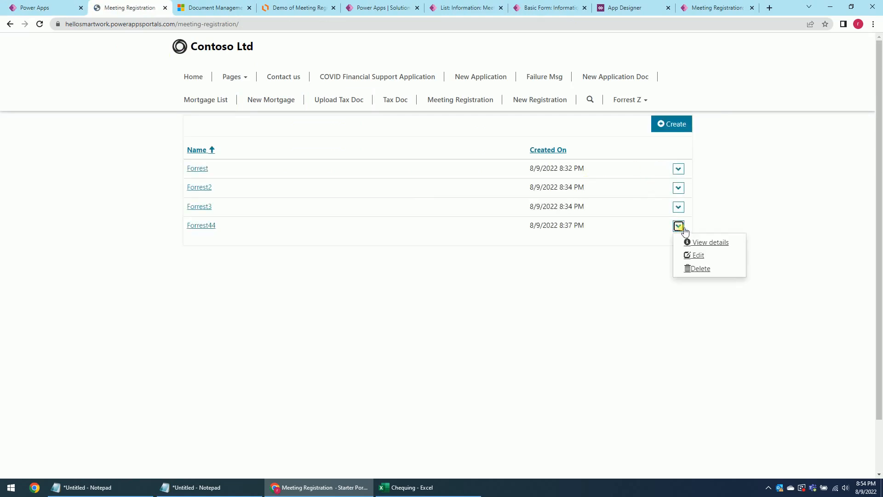
left_click(718, 245)
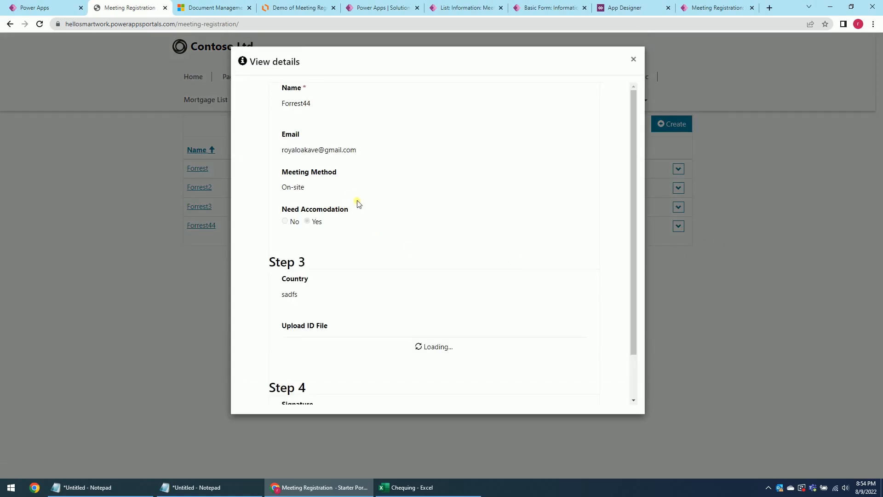
left_click(286, 154)
left_click_drag(286, 152, 339, 242)
double_click(527, 278)
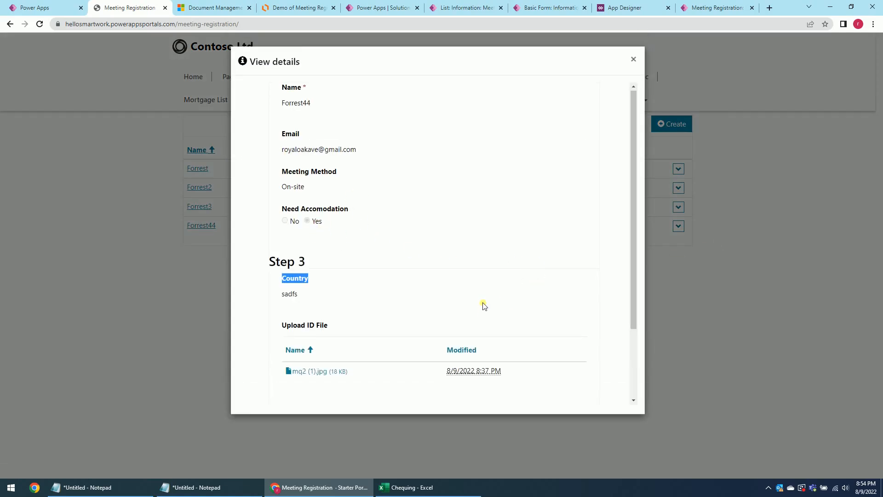
scroll(484, 312, "down", 3)
left_click(373, 331)
mouse_move(320, 360)
left_mouse_down()
mouse_move(277, 332)
mouse_move(292, 279)
left_mouse_up()
left_click(362, 173)
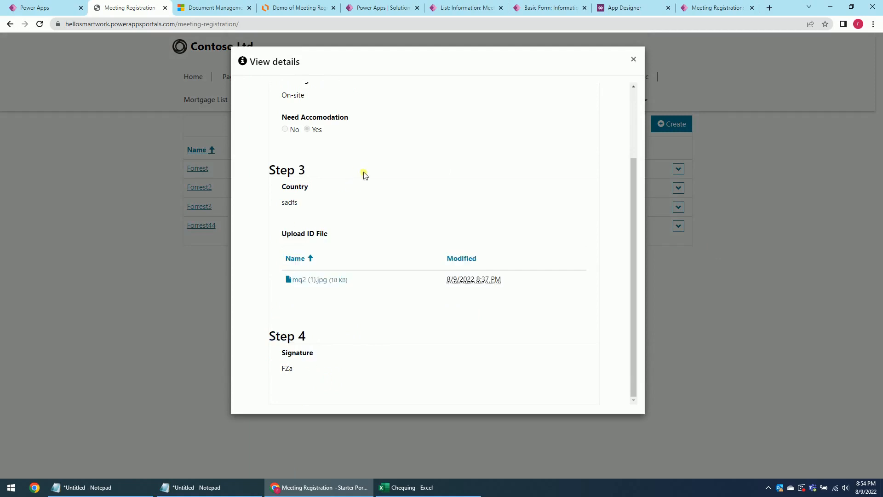
scroll(335, 156, "up", 3)
left_click(435, 143)
left_click(633, 59)
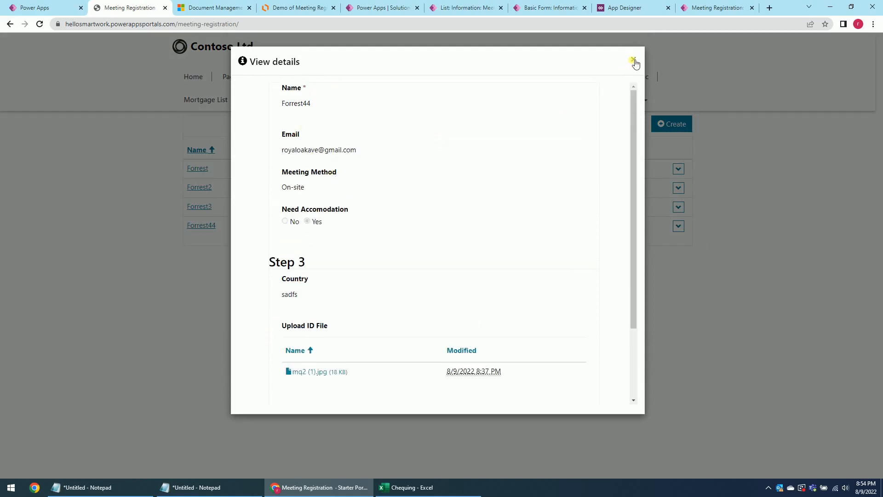
Test Create on the list, which only reloads the same list page.
left_click(680, 125)
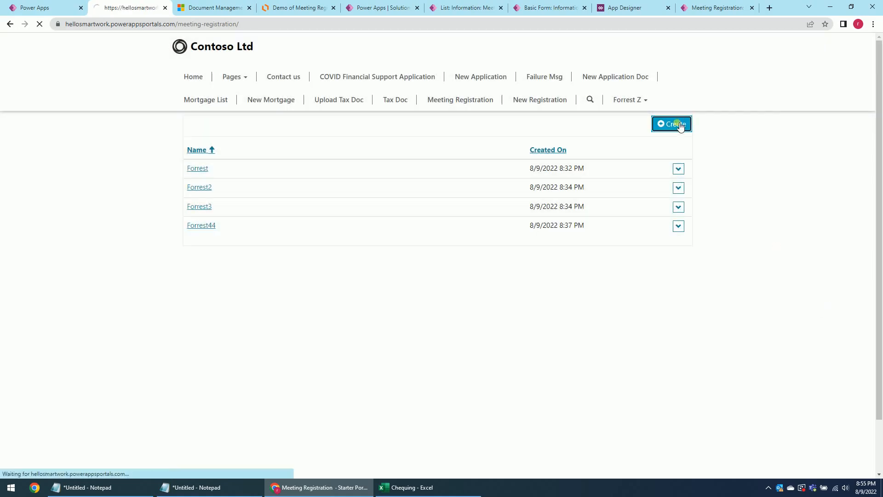
left_click(680, 125)
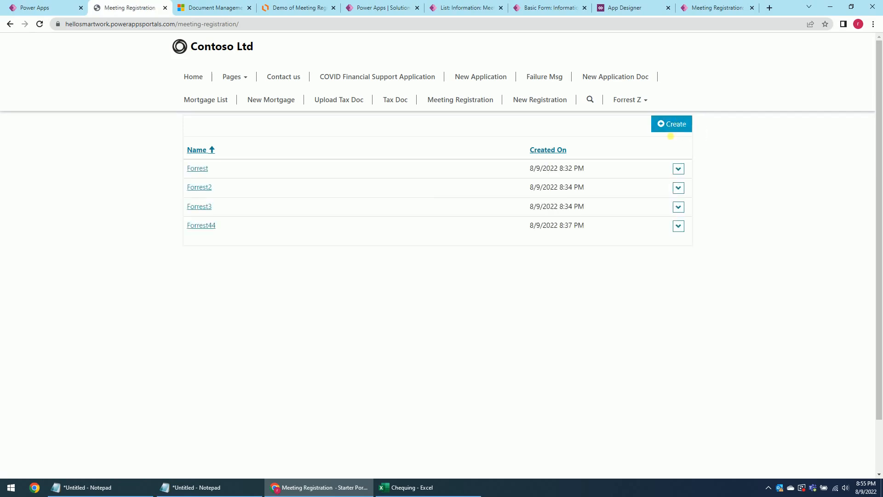
left_click(682, 126)
left_click(676, 124)
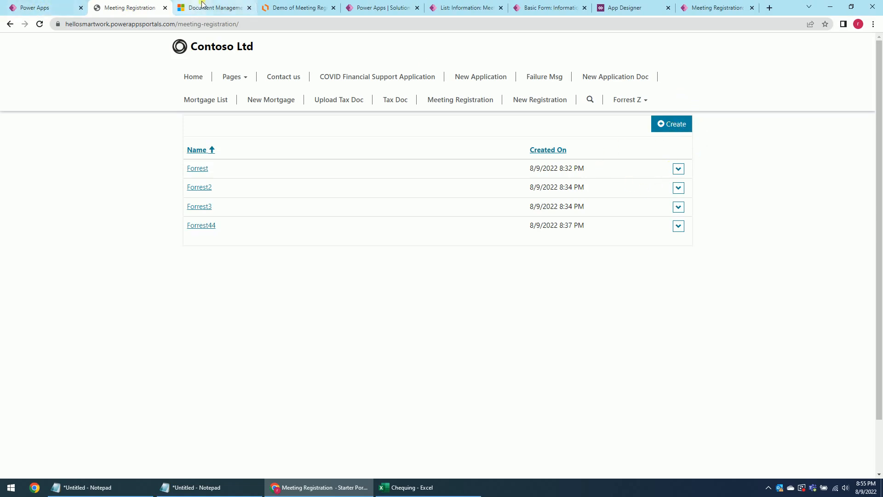
Point the list's Create a new record action at the New Registration webpage and browse the site.
left_click(8, 6)
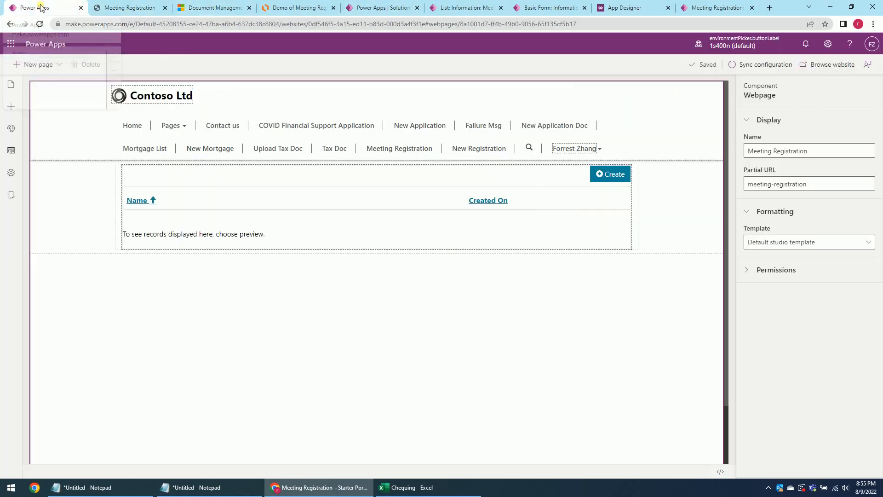
left_click(364, 214)
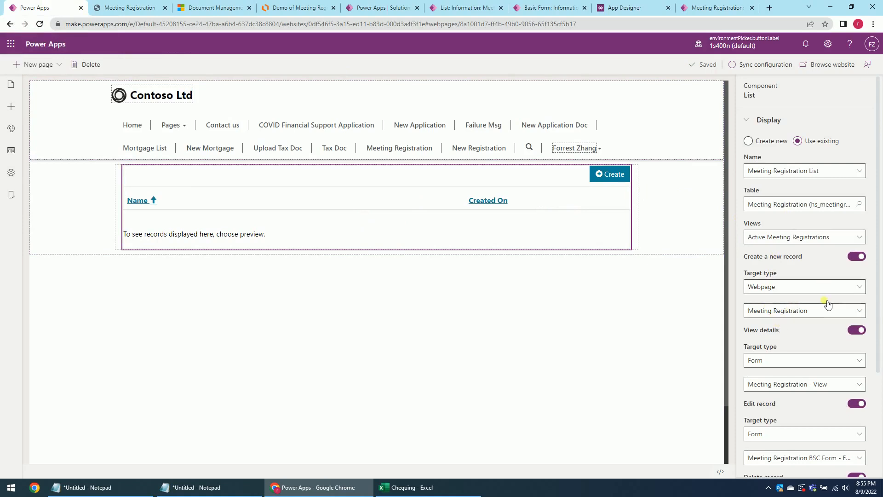
left_click(787, 311)
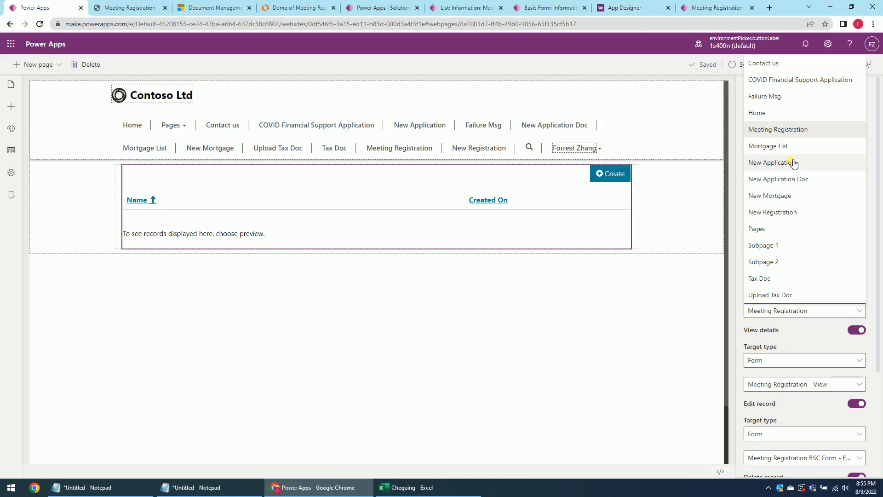
left_click(776, 213)
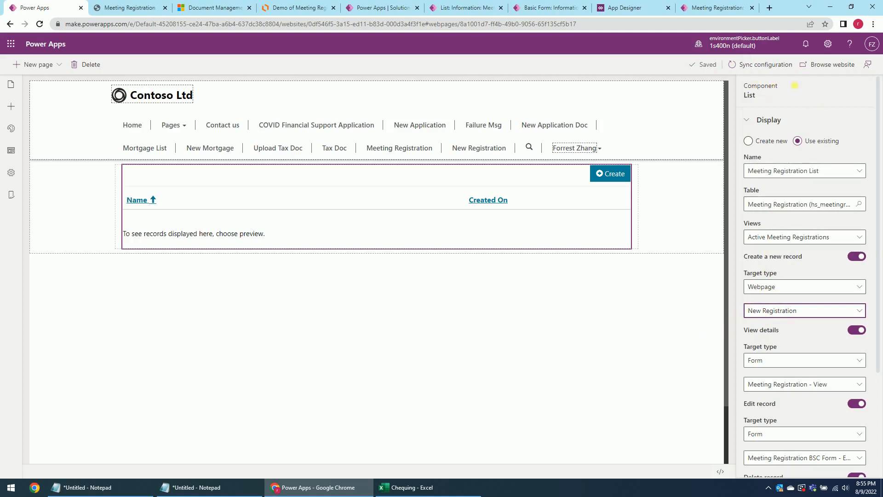
left_click(831, 66)
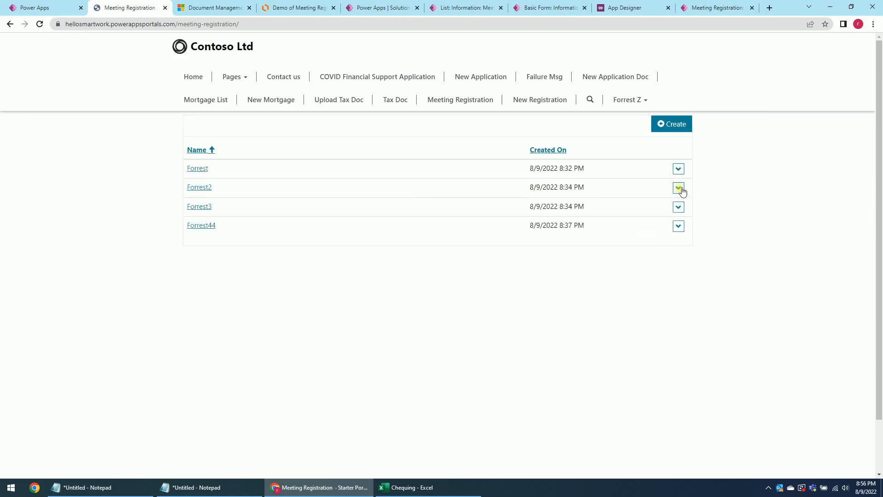
Create a record from the live list to reach the blank New Registration form, then return to Meeting Registration.
left_click(683, 192)
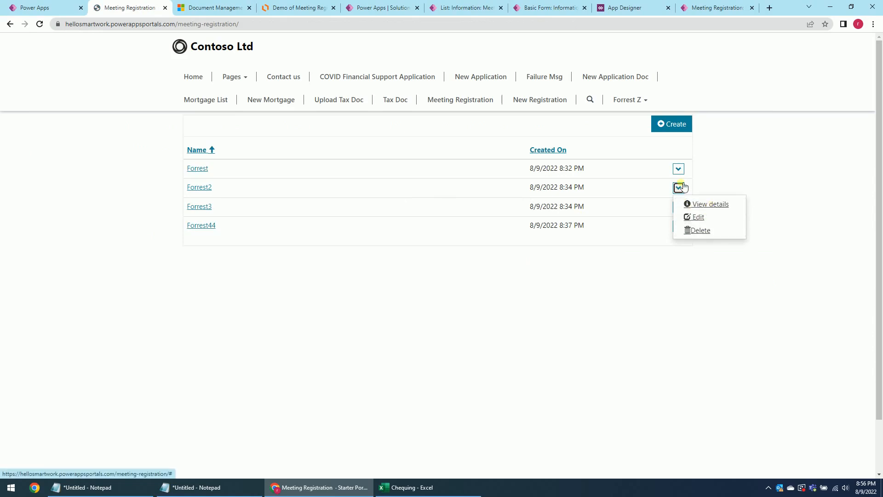
left_click(674, 125)
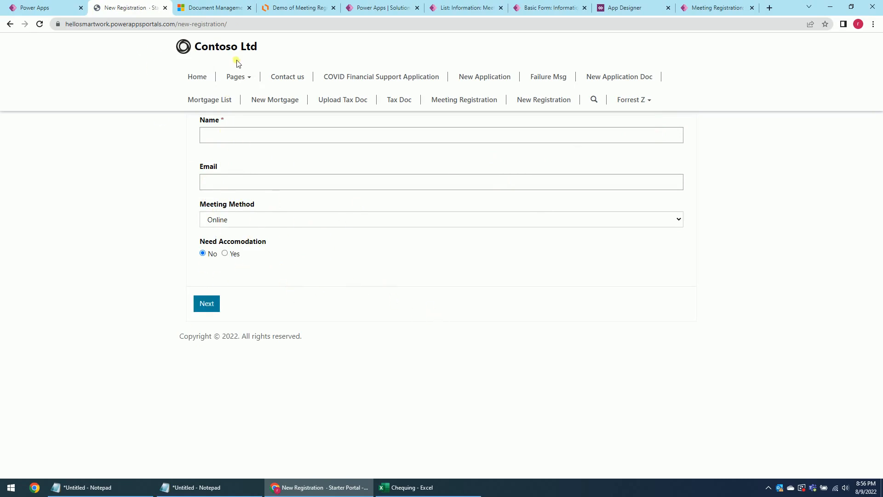
left_click(464, 99)
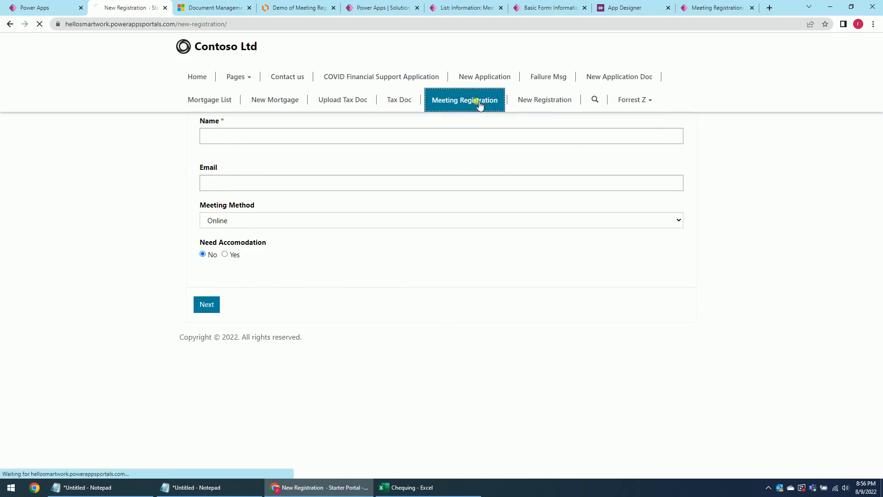